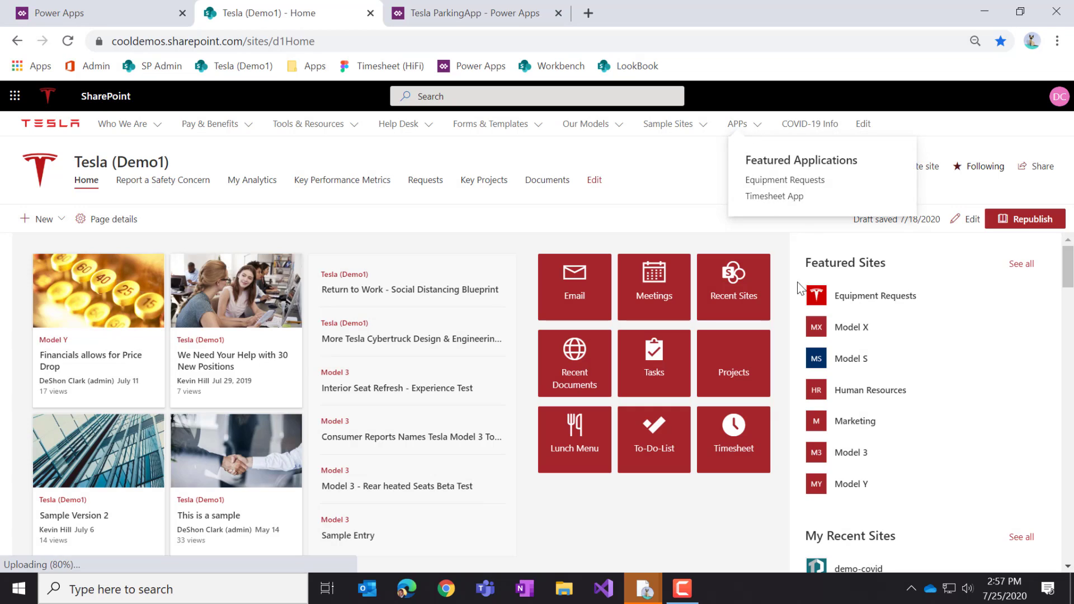
# Open the Equipment Requests site and go to its ParkingRequest3 list
pyautogui.click(786, 184)
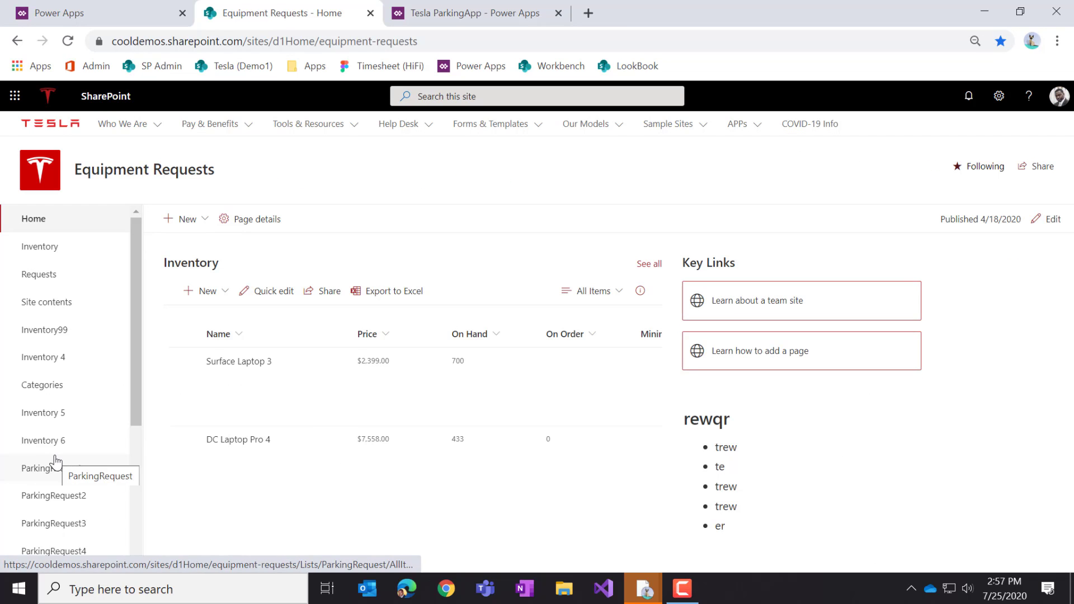
pyautogui.scroll(-3, 57, 448)
pyautogui.scroll(-2, 59, 436)
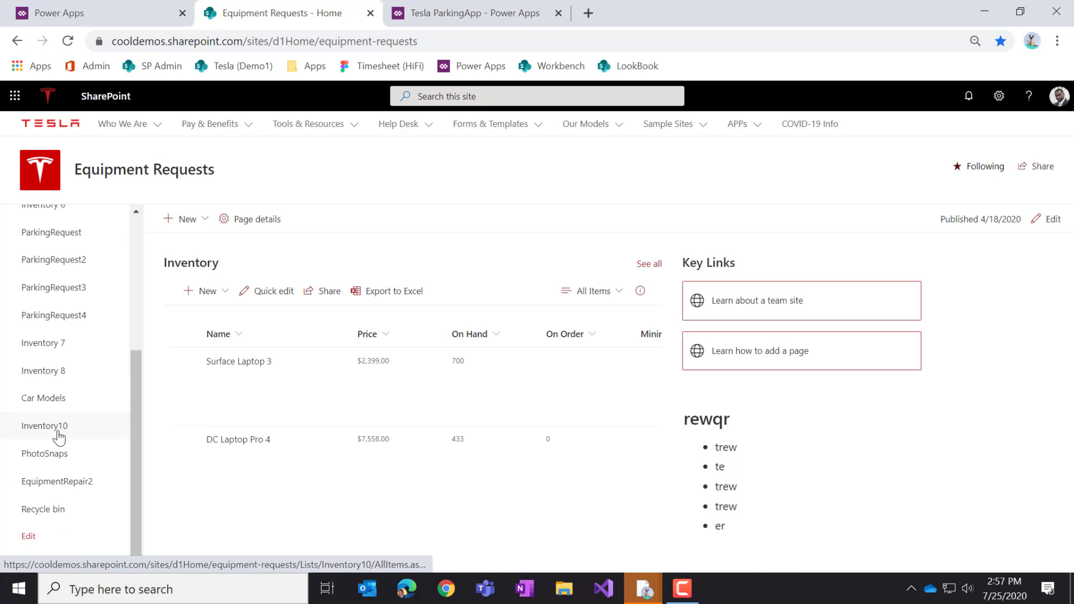
pyautogui.scroll(1, 25, 430)
pyautogui.click(74, 367)
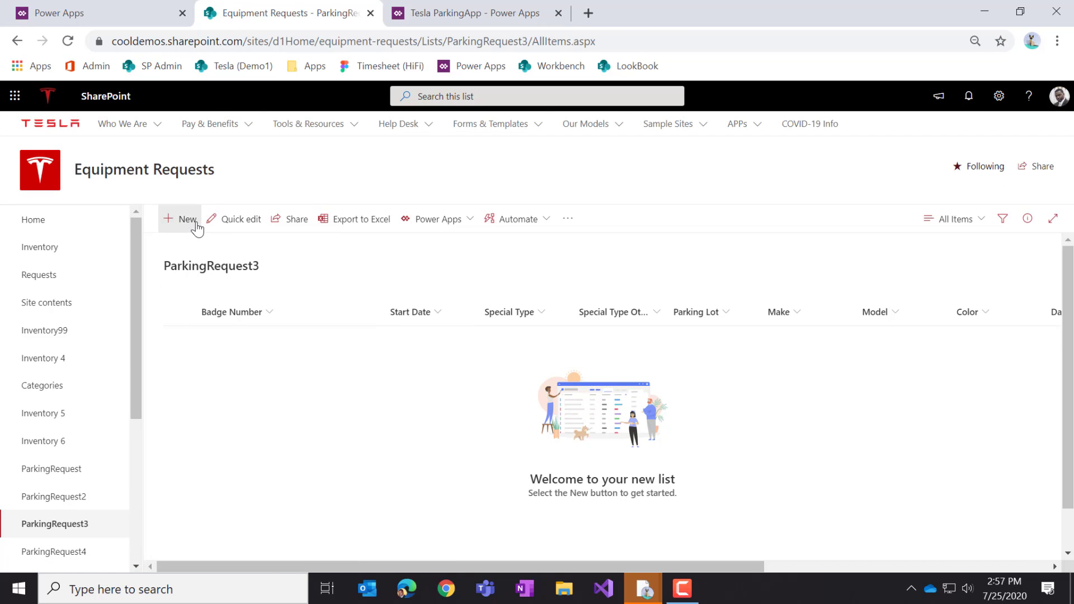
# Open a blank new item in ParkingRequest3, examine the fields of its default form, and close it without saving
pyautogui.click(192, 224)
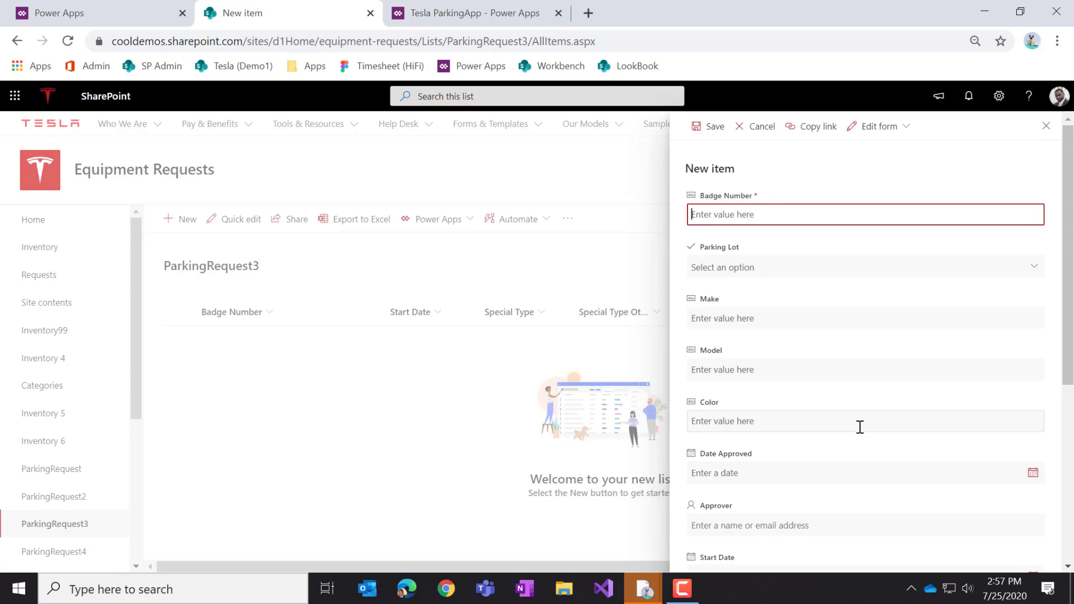
pyautogui.scroll(-6, 859, 426)
pyautogui.scroll(6, 861, 434)
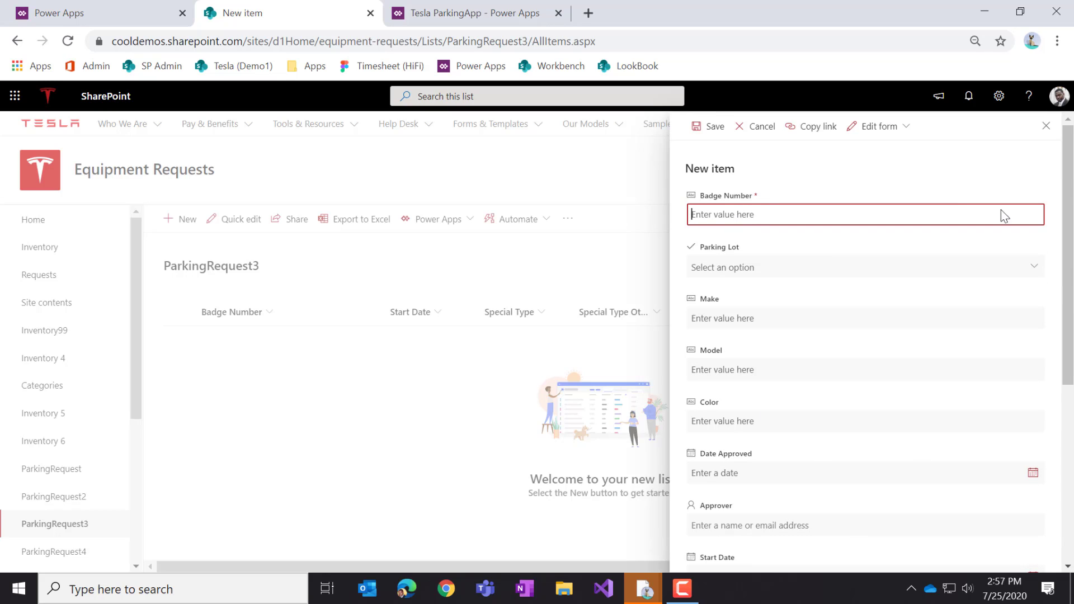
pyautogui.click(63, 500)
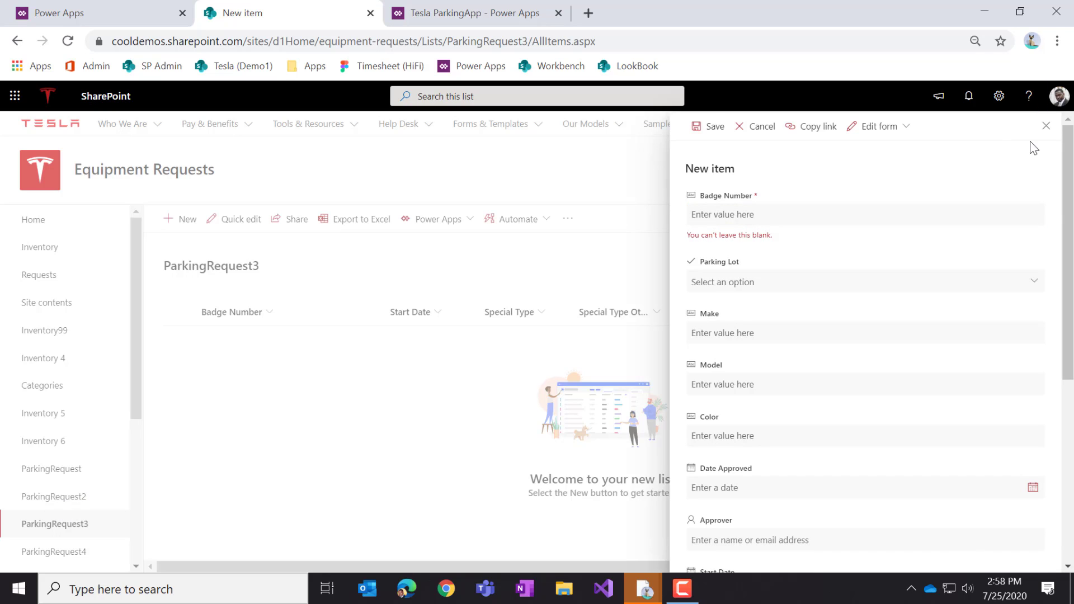
pyautogui.click(1046, 125)
# Start a new request in the ParkingRequest2 list, enter a badge number, and continue to the parking spot details
pyautogui.click(70, 495)
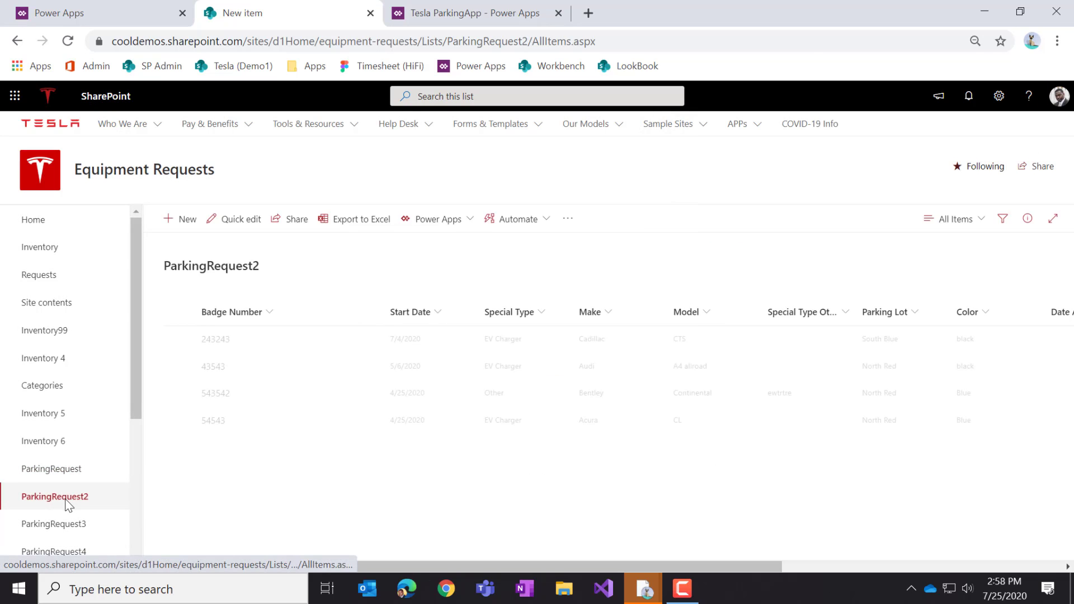
pyautogui.click(181, 230)
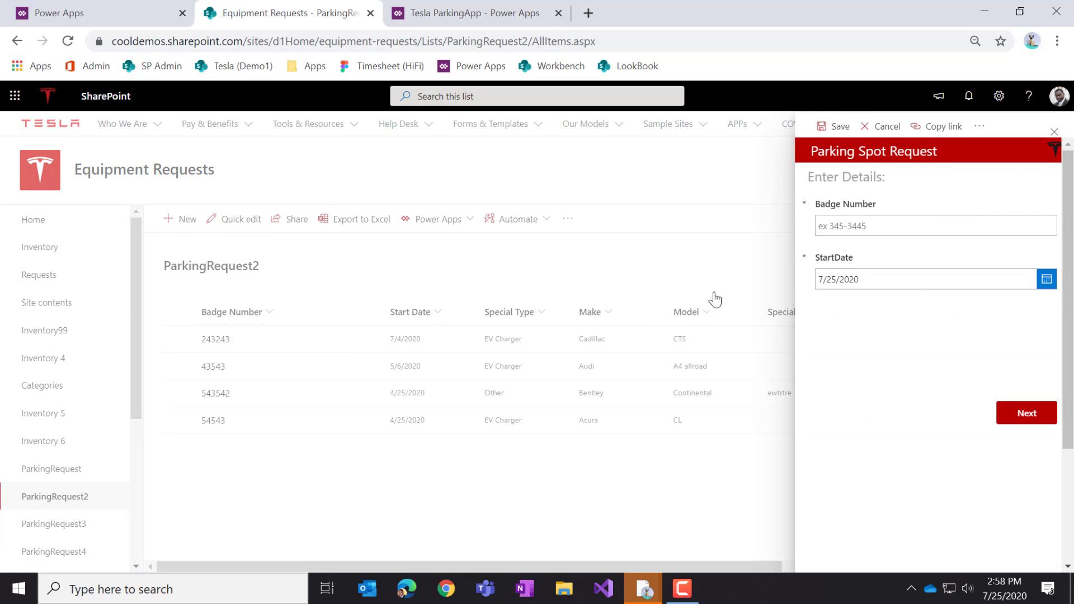
pyautogui.click(1029, 420)
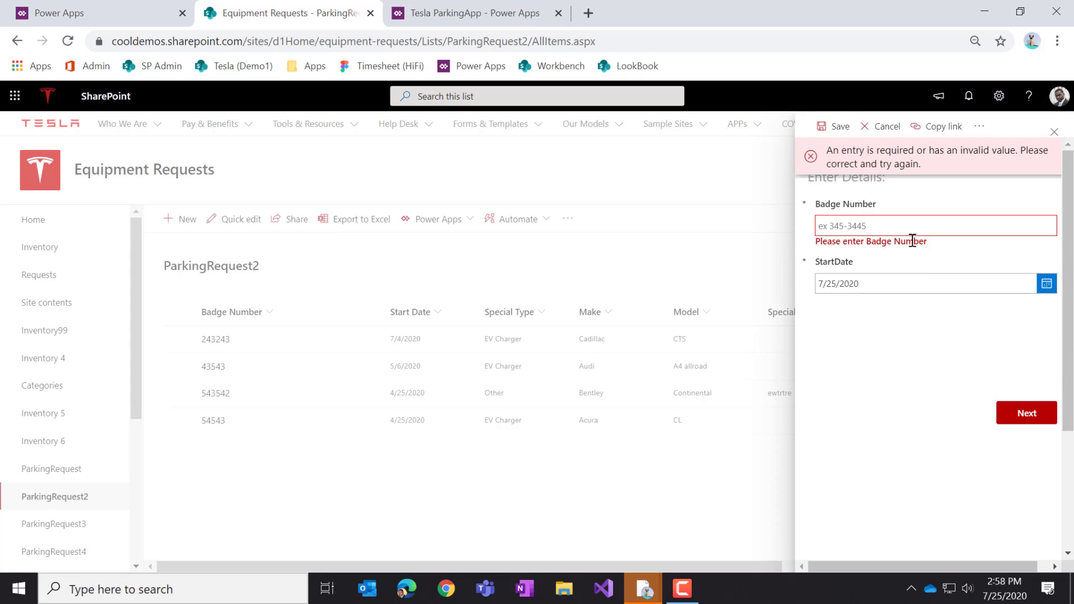
pyautogui.click(926, 224)
pyautogui.write('654365')
pyautogui.click(1017, 422)
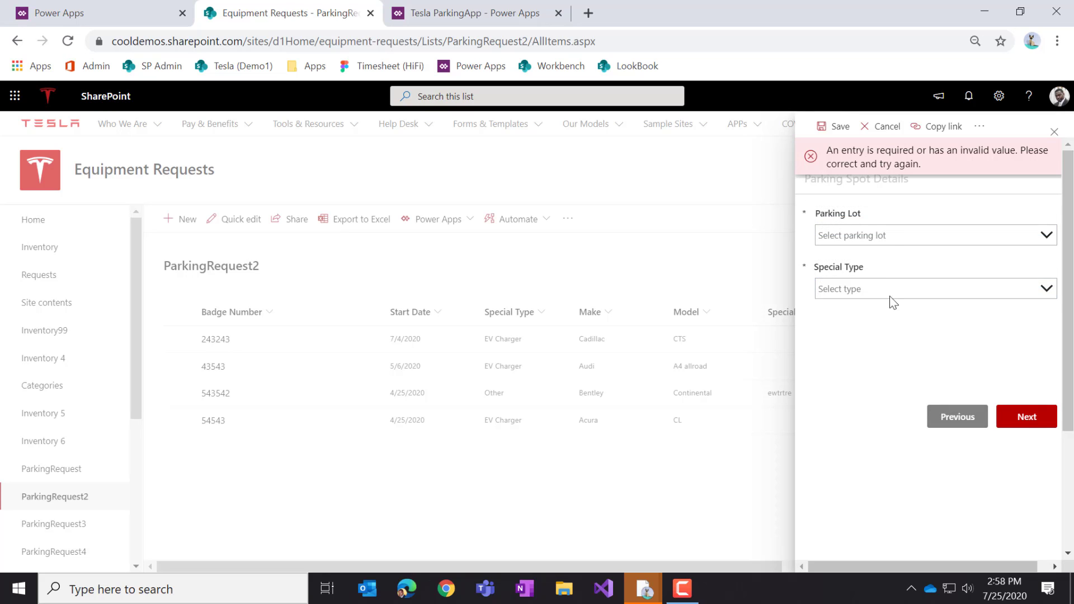
# Set the parking lot to South Red and the special type to EV Charger, and leave the request unsaved
pyautogui.click(890, 236)
pyautogui.click(866, 360)
pyautogui.click(839, 288)
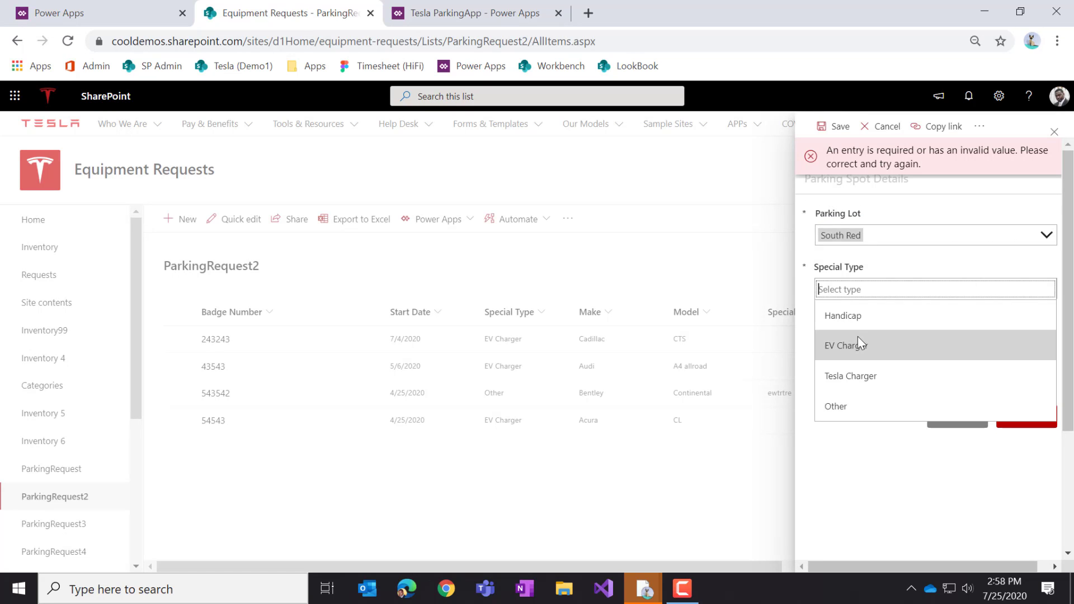
pyautogui.click(858, 337)
pyautogui.click(101, 471)
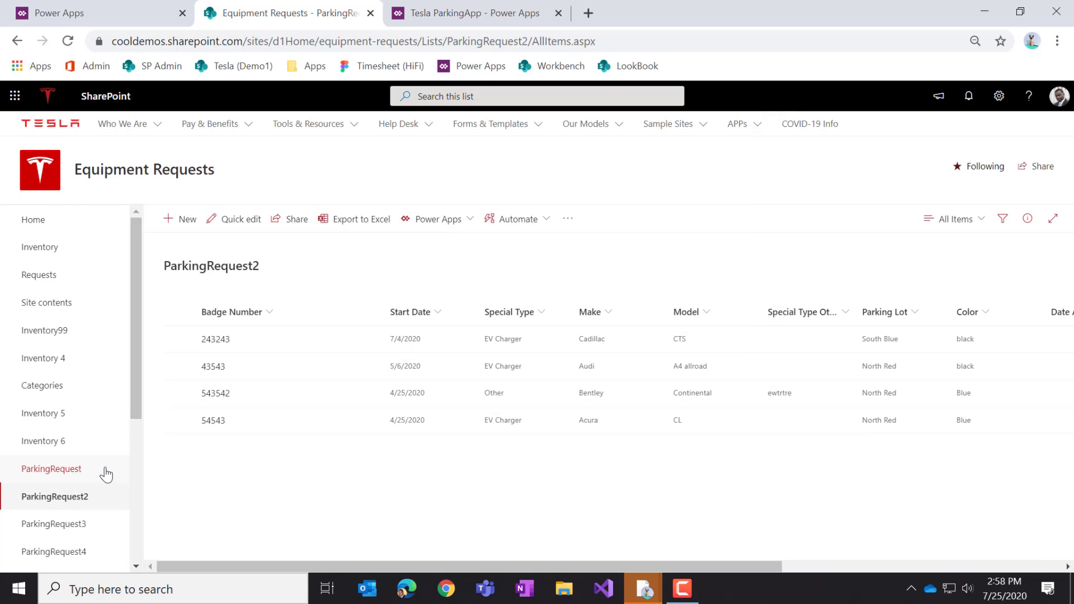
# Start a new request in the ParkingRequest list, enter a badge number, and continue to the date question
pyautogui.click(65, 471)
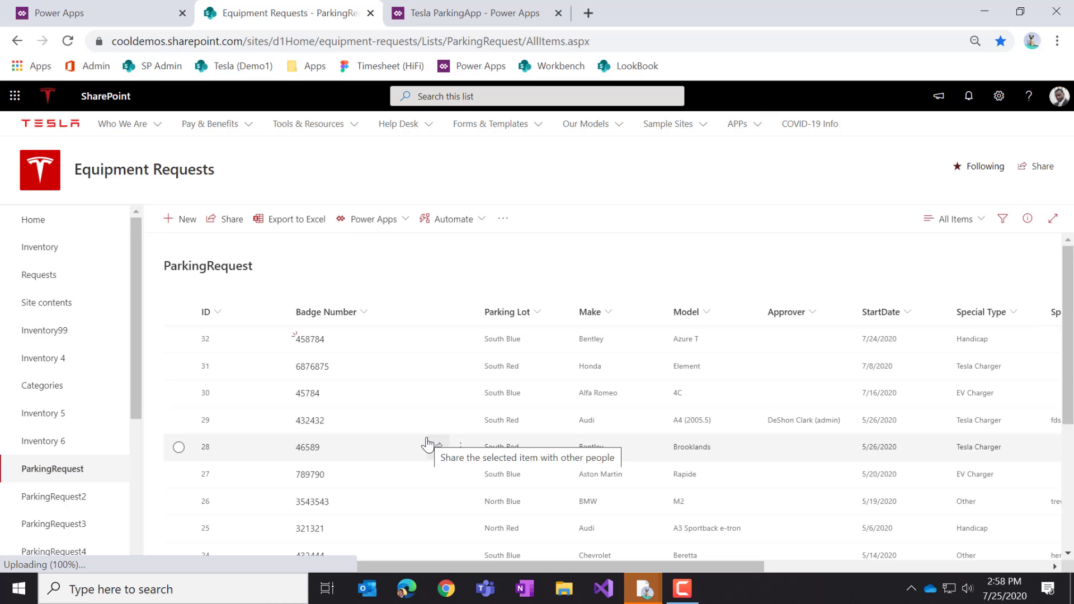
pyautogui.click(188, 221)
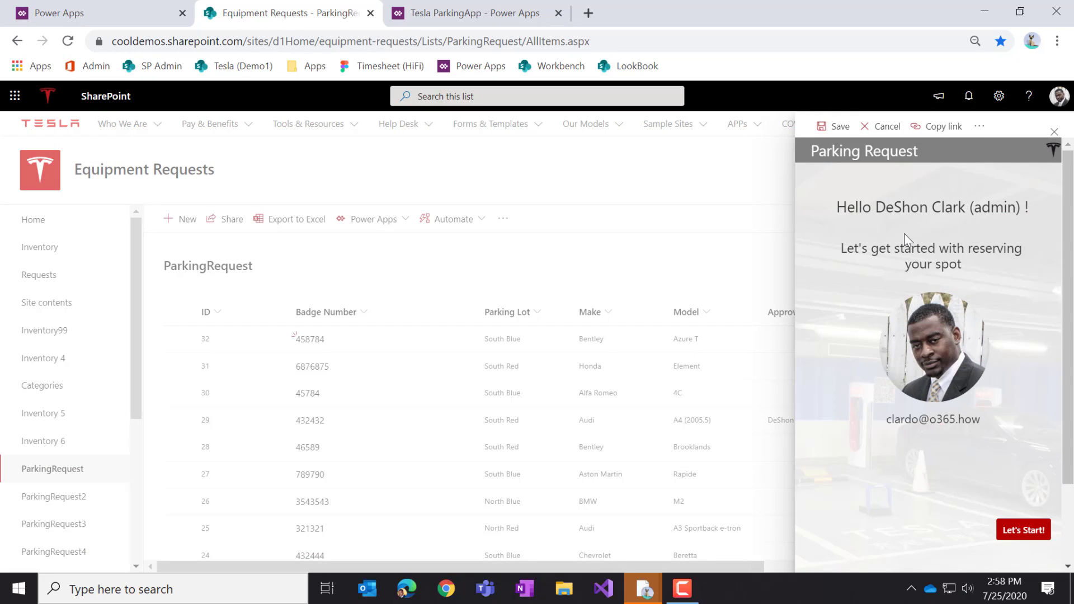
pyautogui.click(1026, 529)
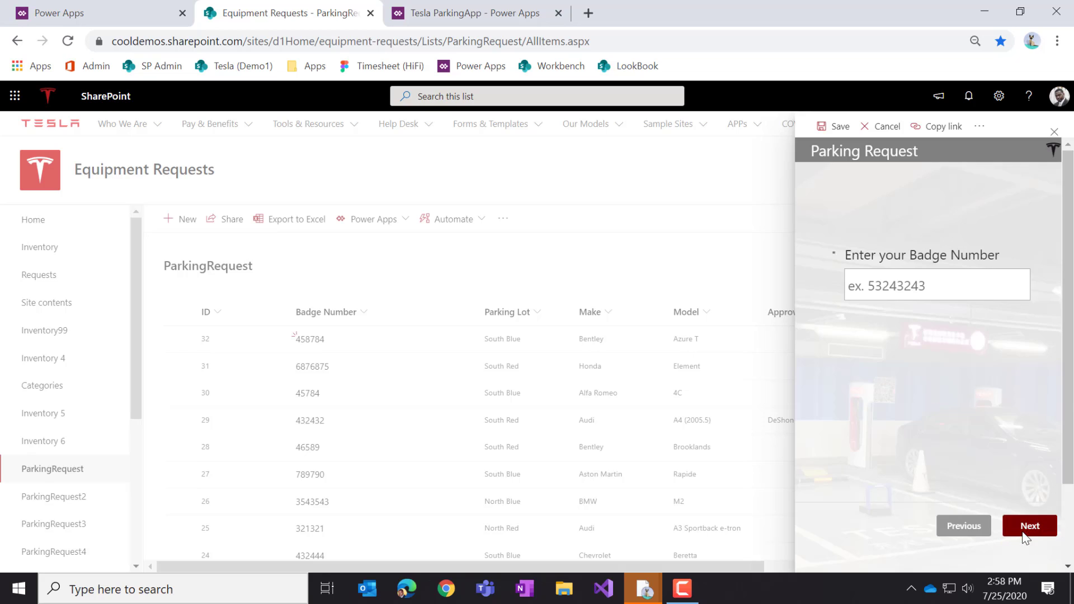
pyautogui.click(920, 295)
pyautogui.write('435453')
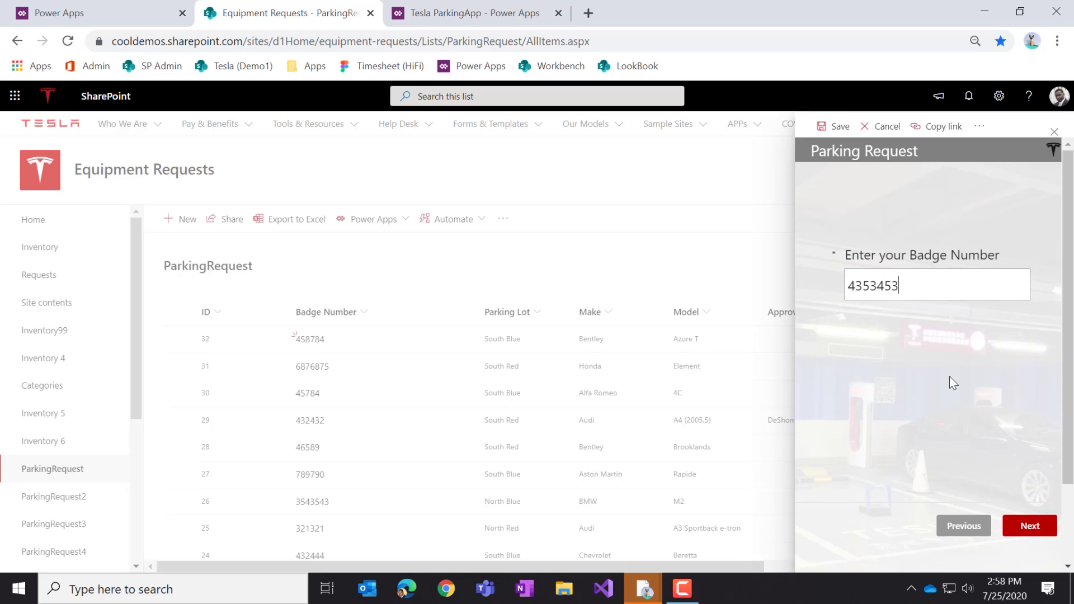
pyautogui.click(1027, 524)
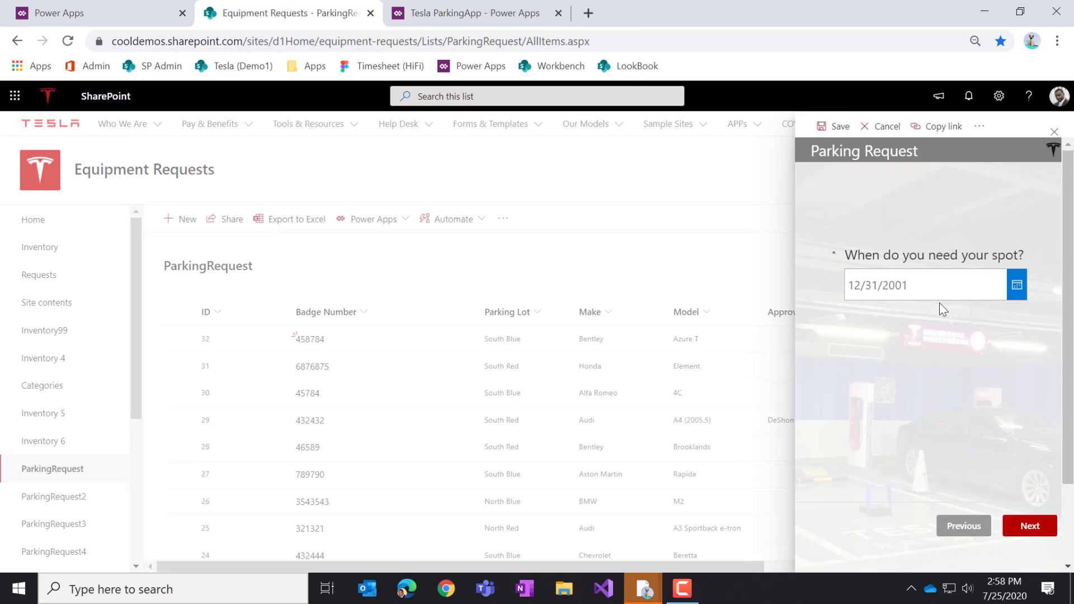
# Set the date the spot is needed to July 15, 2020 and choose the South Blue parking lot
pyautogui.click(1016, 286)
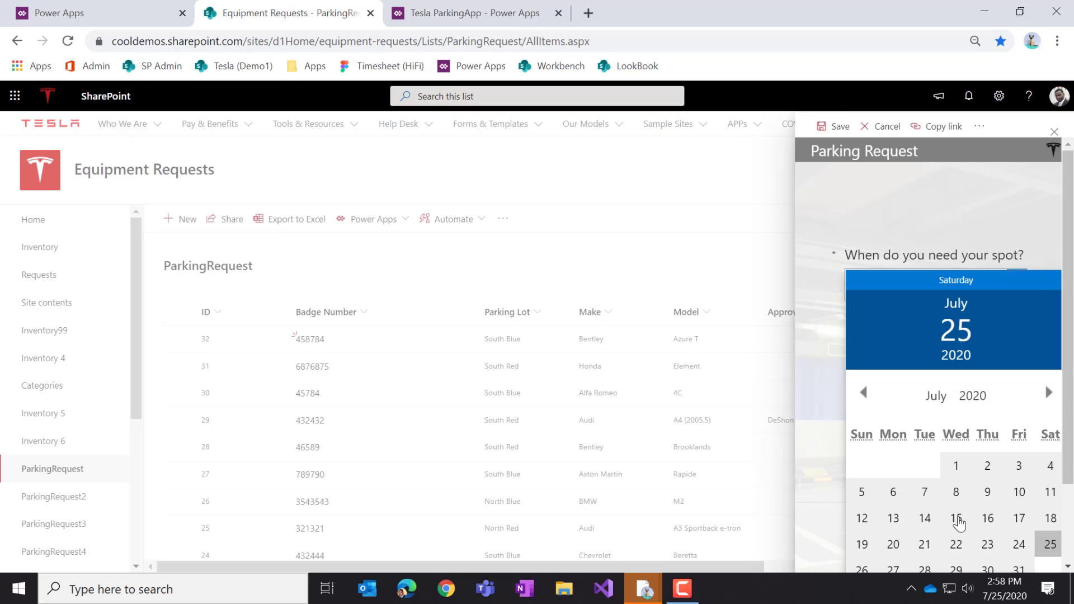
pyautogui.click(956, 518)
pyautogui.scroll(-2, 1016, 527)
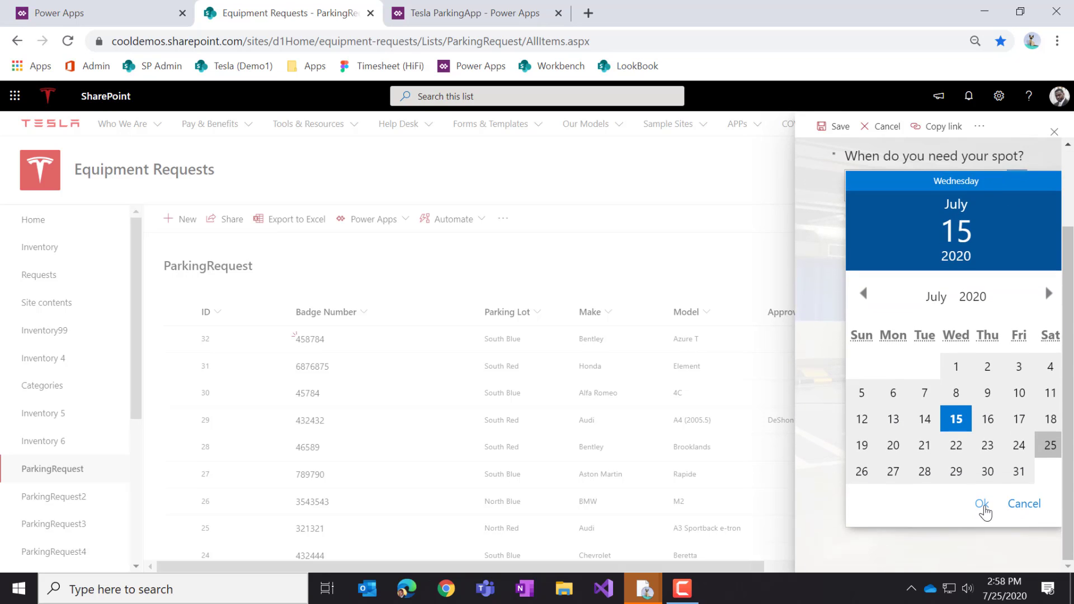
pyautogui.click(981, 507)
pyautogui.click(1035, 431)
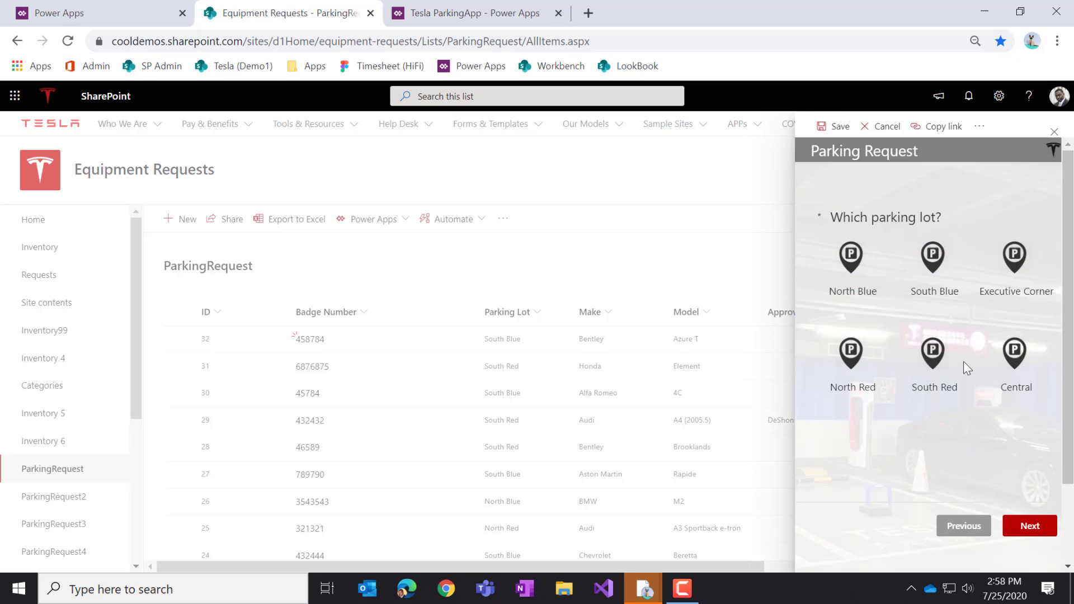
pyautogui.click(932, 269)
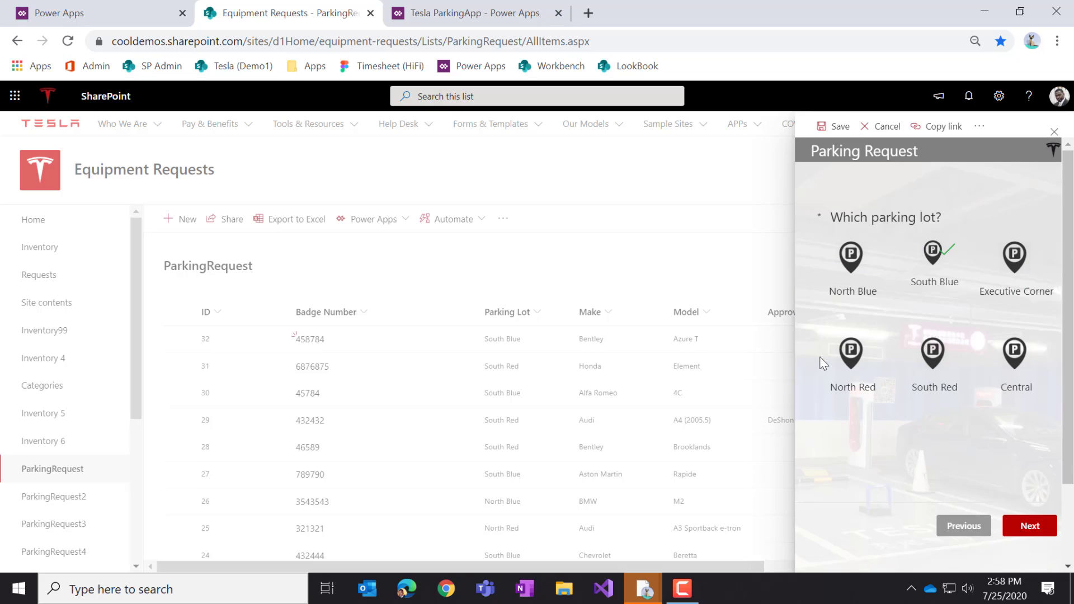
pyautogui.click(1028, 526)
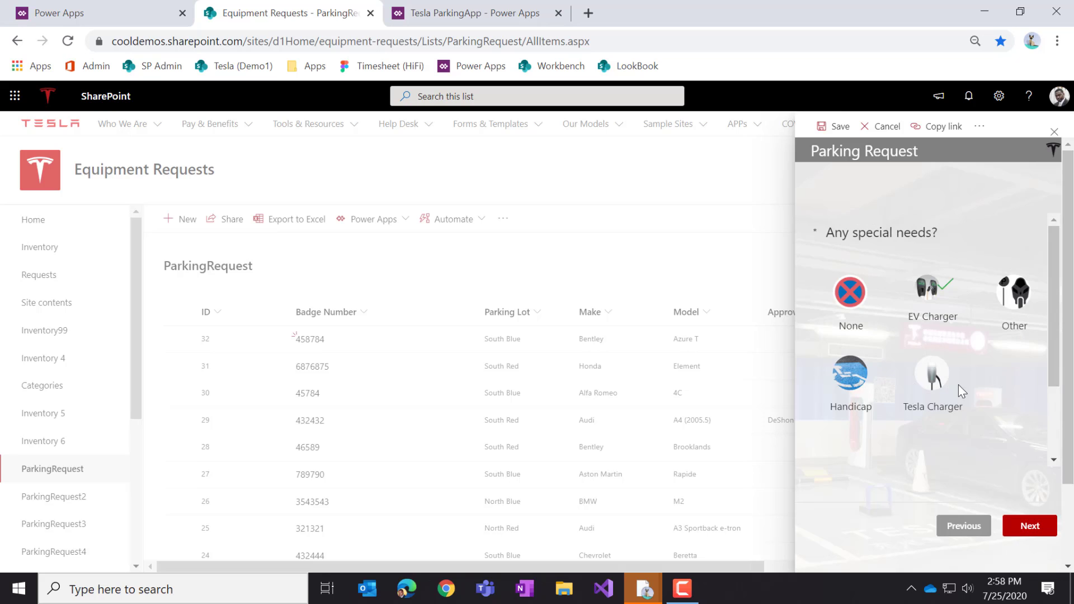
# Choose EV Charger as the special need, review the other-need field, and return to the parking lot question
pyautogui.scroll(-2, 958, 384)
pyautogui.scroll(2, 958, 384)
pyautogui.scroll(-2, 958, 385)
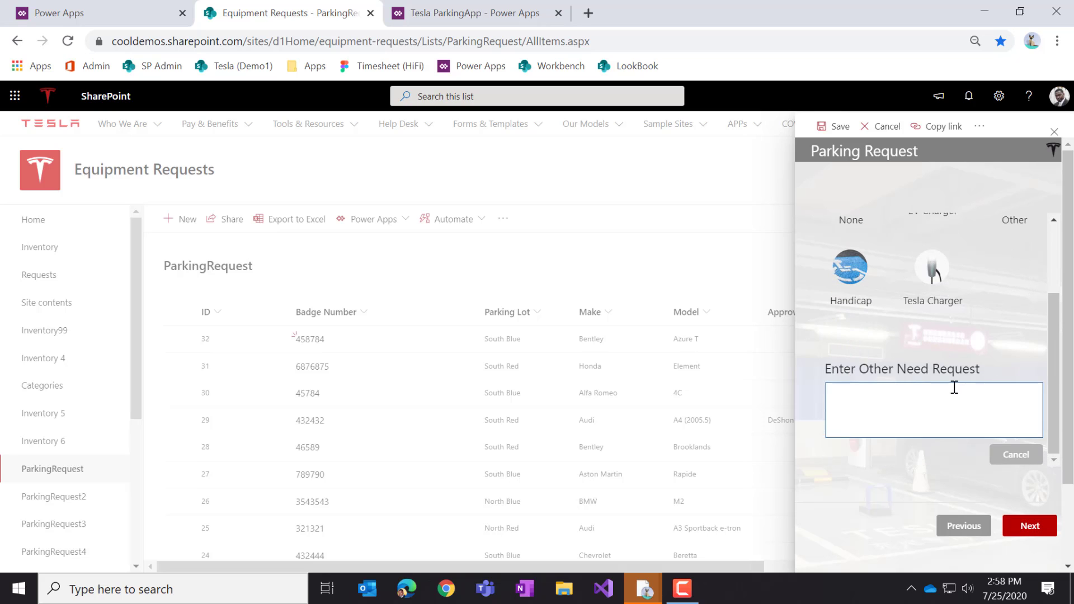
pyautogui.scroll(2, 951, 386)
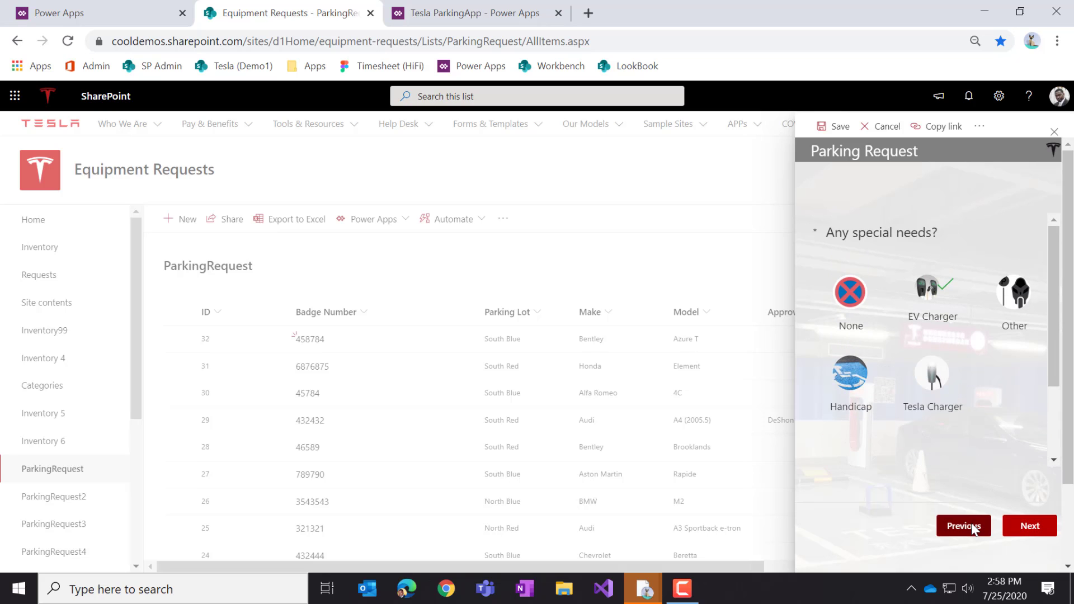
pyautogui.click(963, 526)
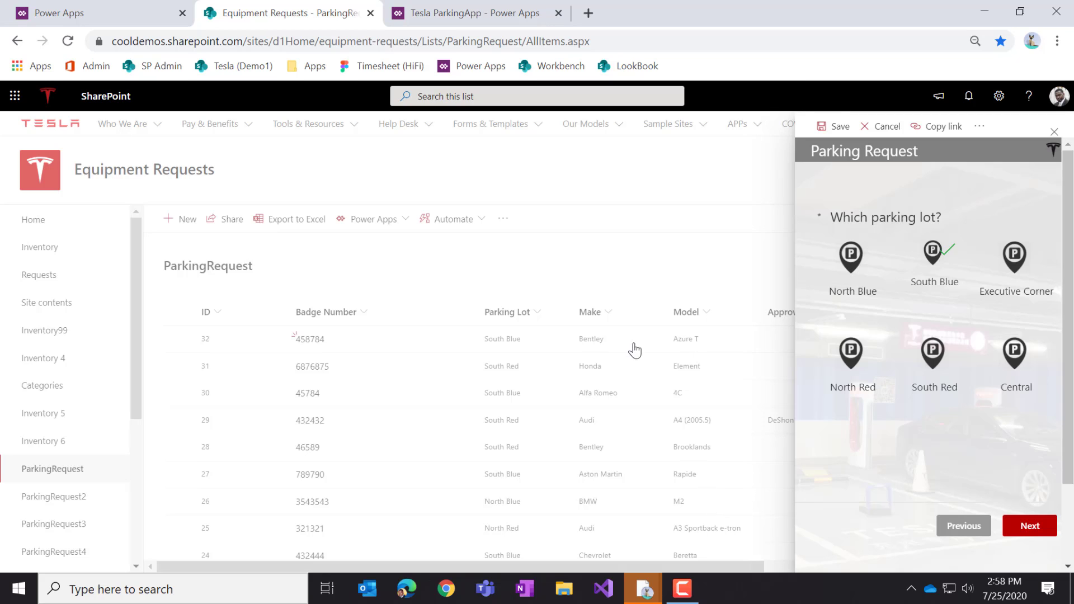
# View the running Tesla ParkingApp and the Power Apps list of apps, and return to the ParkingRequest page
pyautogui.click(455, 15)
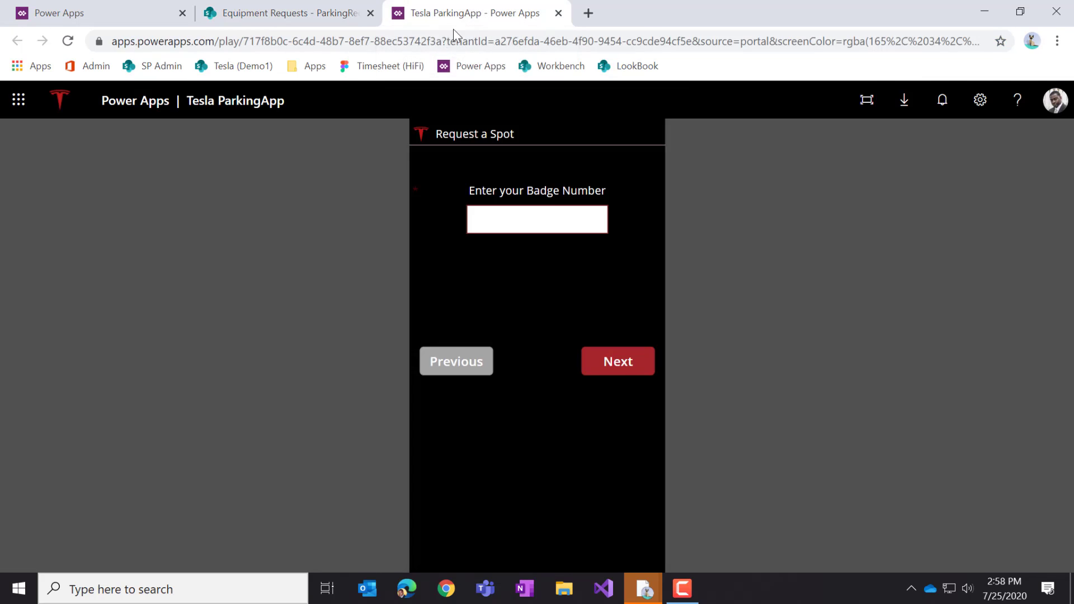
pyautogui.click(137, 16)
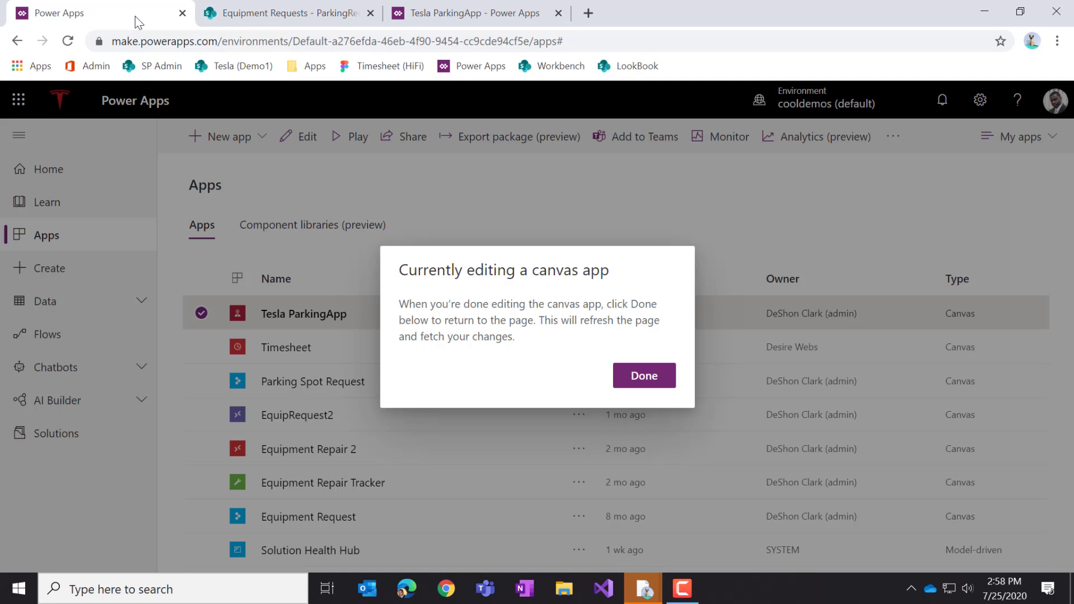
pyautogui.click(310, 16)
# Switch from SharePoint to Power Apps and create a new canvas app from the list of apps
pyautogui.click(15, 96)
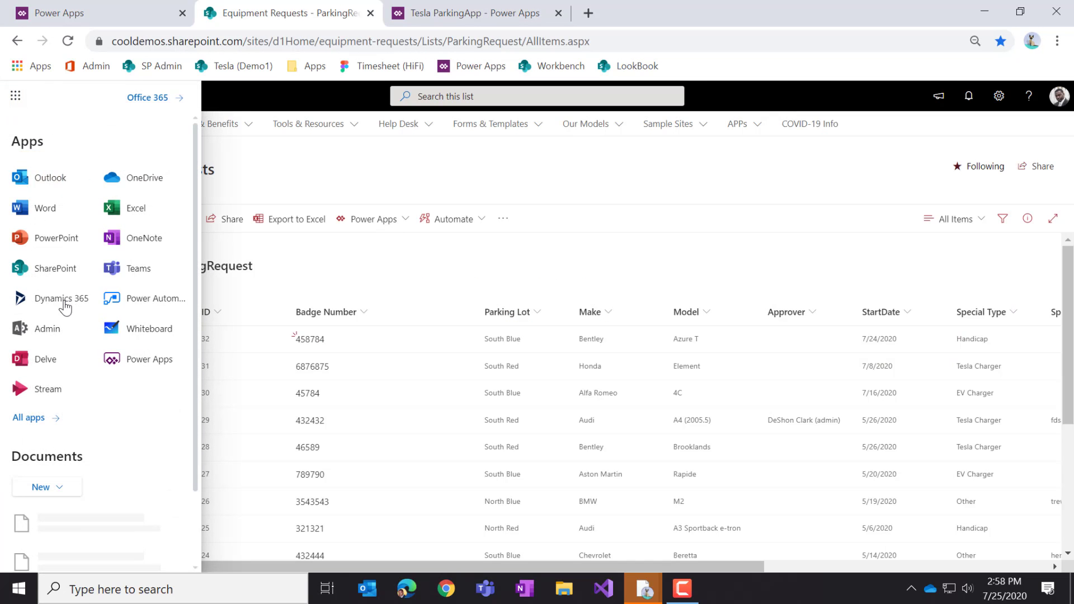
pyautogui.click(133, 370)
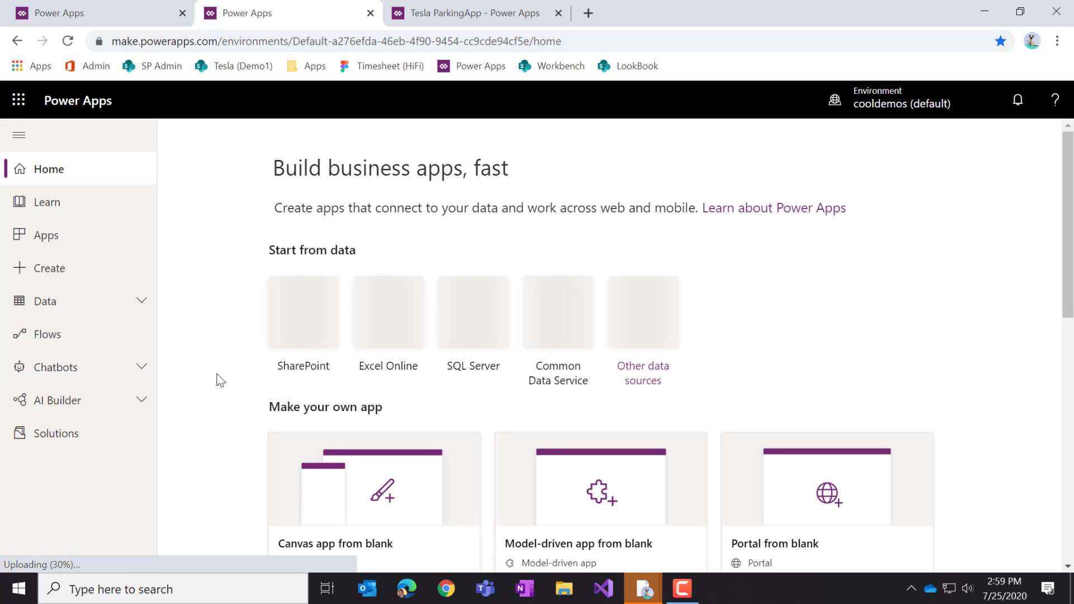
pyautogui.click(60, 235)
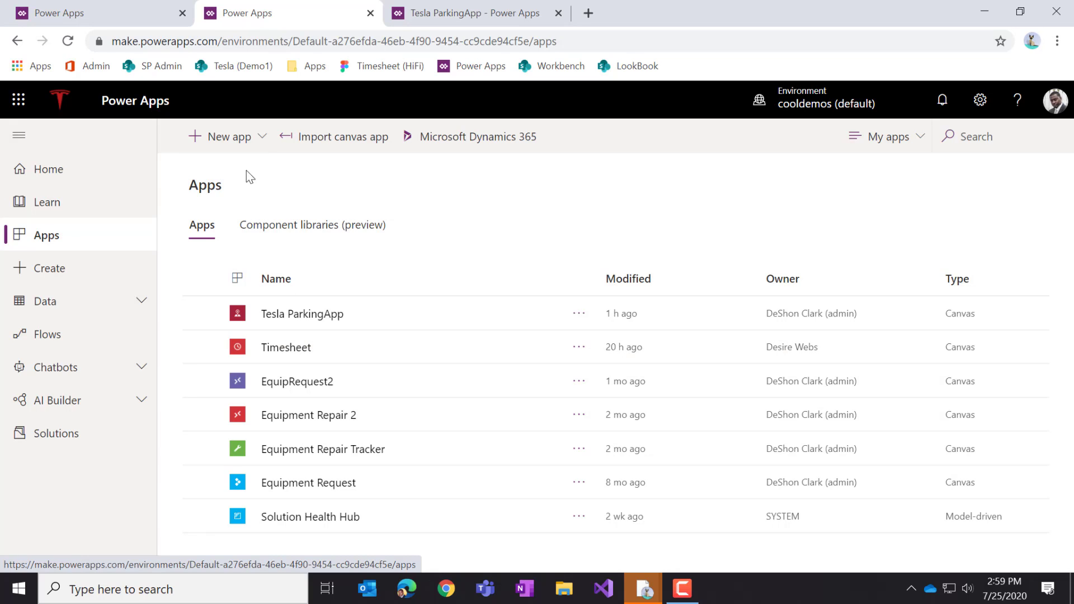
pyautogui.click(226, 146)
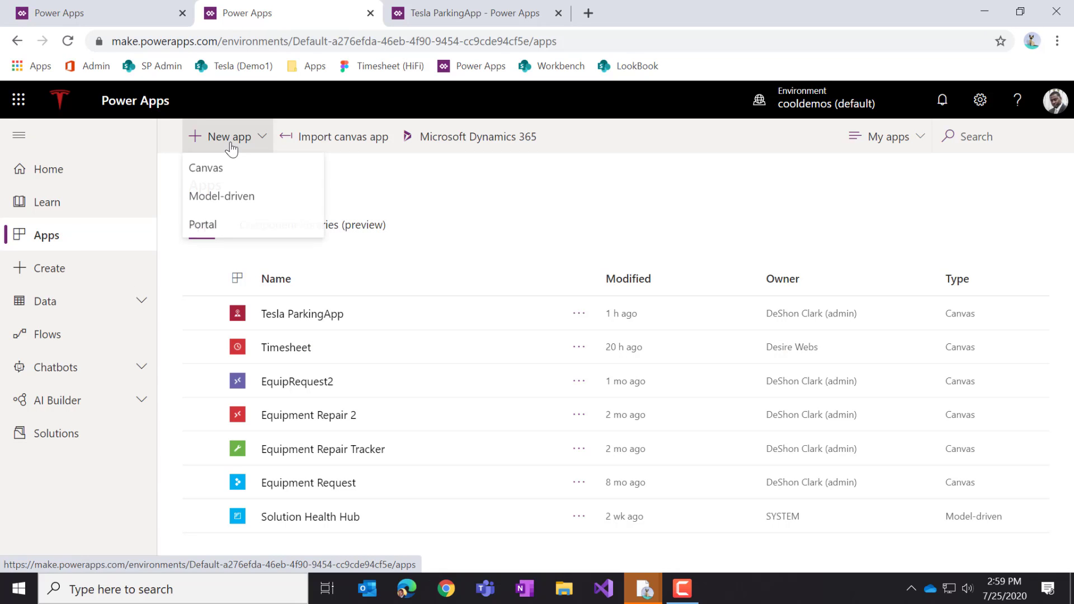
pyautogui.click(225, 169)
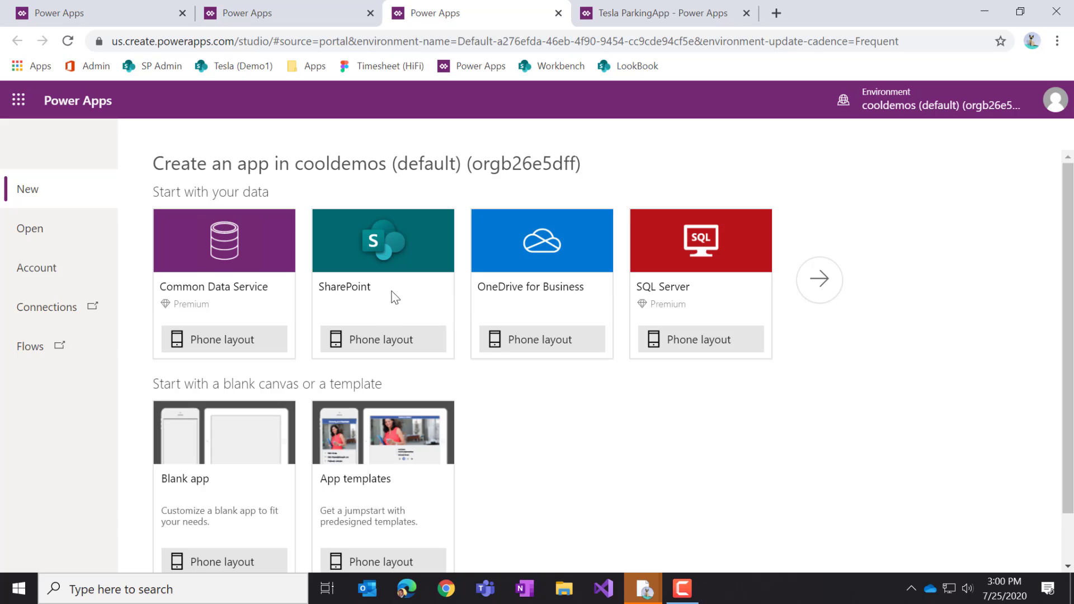
# Create the phone-layout app from SharePoint data, connecting it to the ParkingRequest4 list on the Equipment Requests site
pyautogui.click(380, 347)
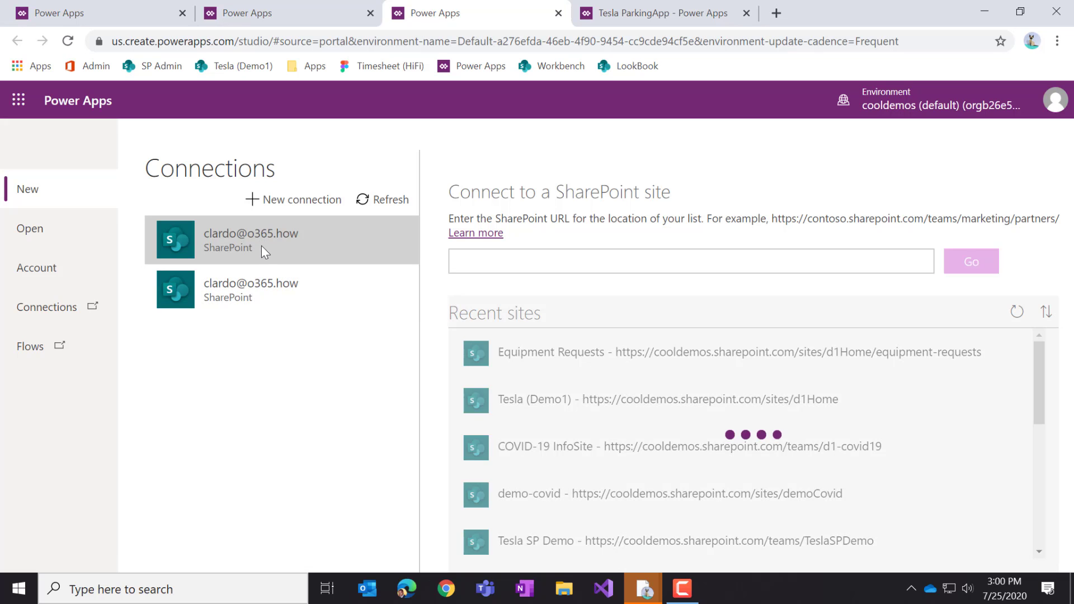
pyautogui.click(554, 358)
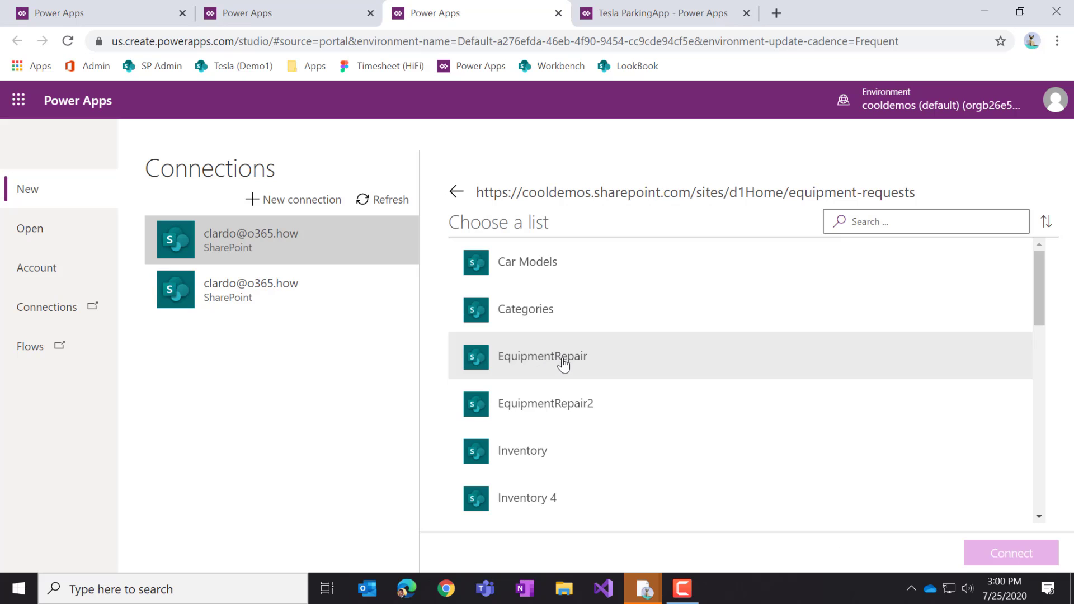
pyautogui.scroll(-4, 560, 313)
pyautogui.scroll(-7, 561, 319)
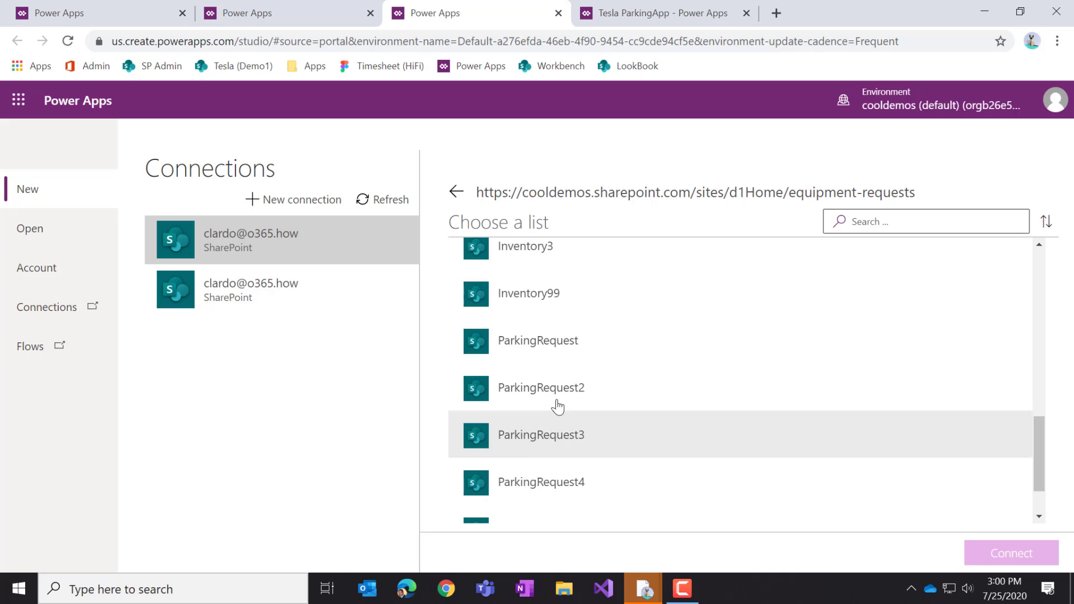
pyautogui.click(549, 492)
pyautogui.click(1004, 555)
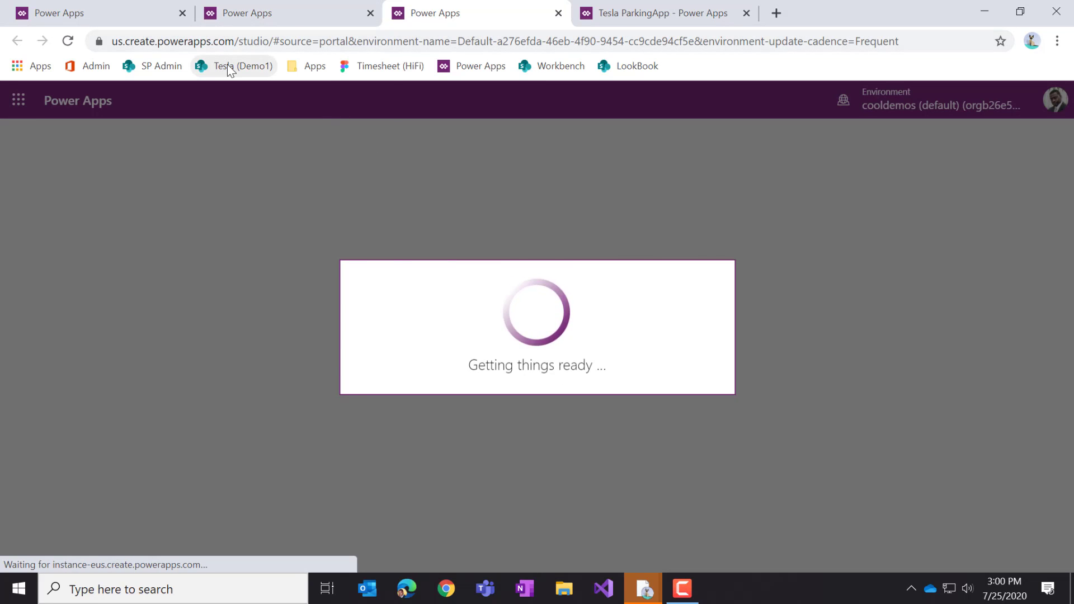
# Open the Tesla (Demo1) SharePoint site separately, go to Equipment Requests and view the ParkingRequest4 list
pyautogui.rightClick(224, 66)
pyautogui.click(248, 74)
pyautogui.click(812, 11)
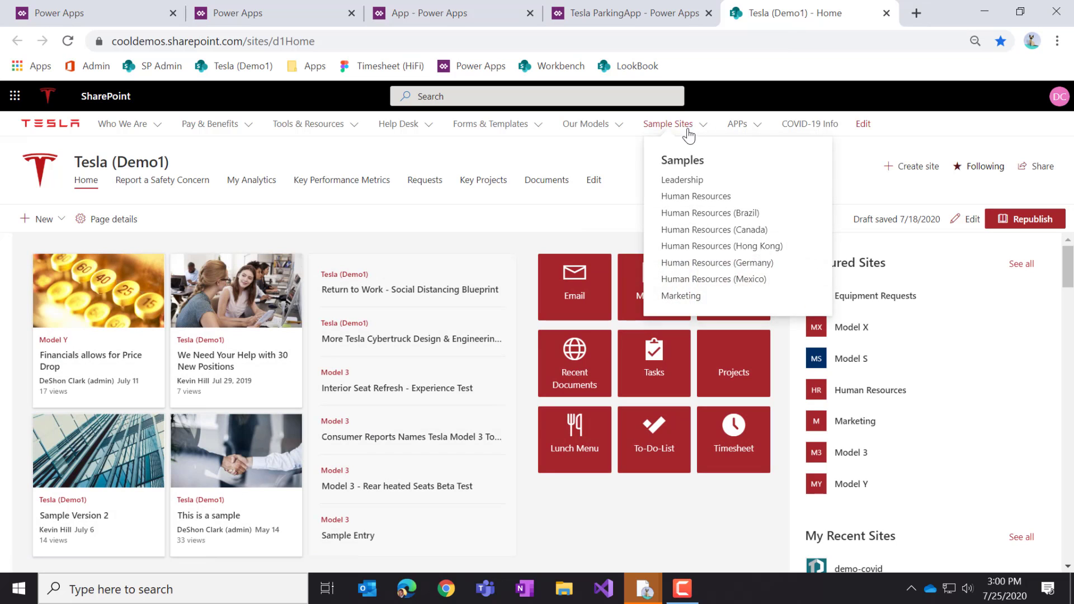
pyautogui.moveTo(750, 125)
pyautogui.click(771, 187)
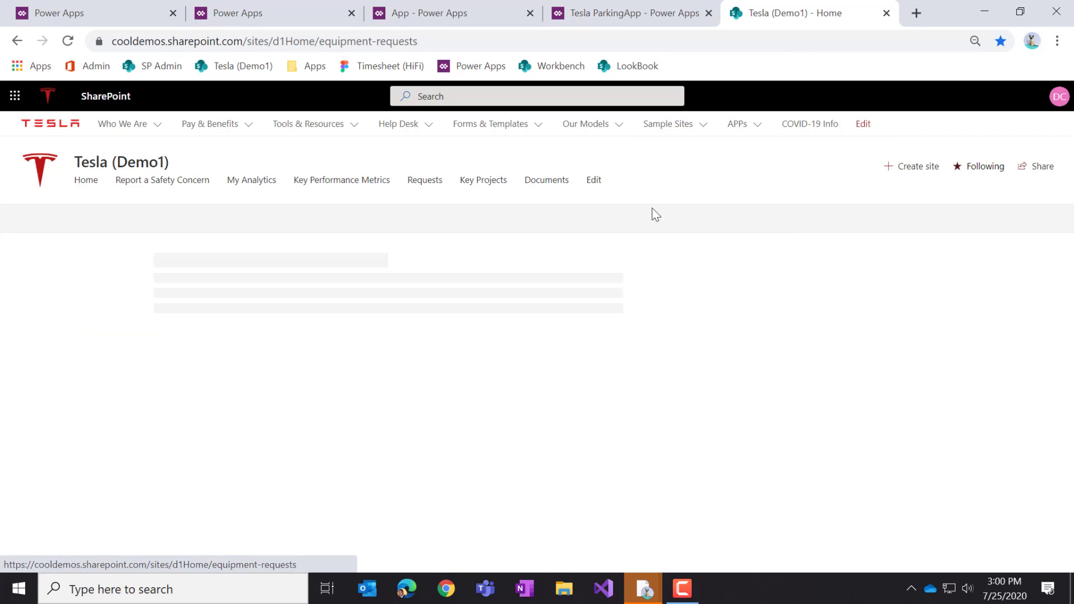
pyautogui.scroll(-4, 78, 485)
pyautogui.scroll(3, 78, 482)
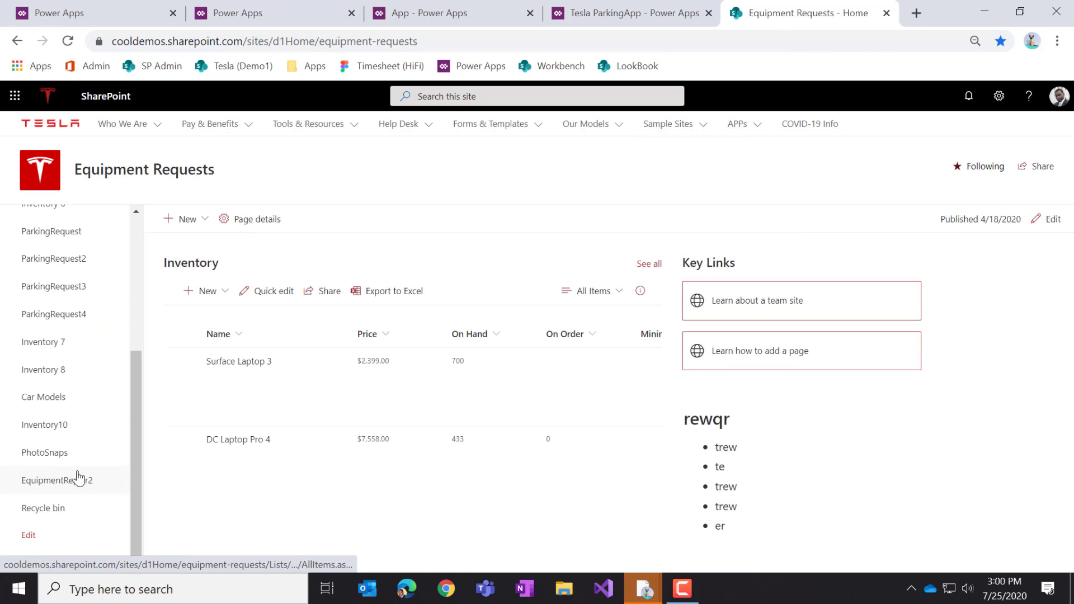
pyautogui.click(79, 471)
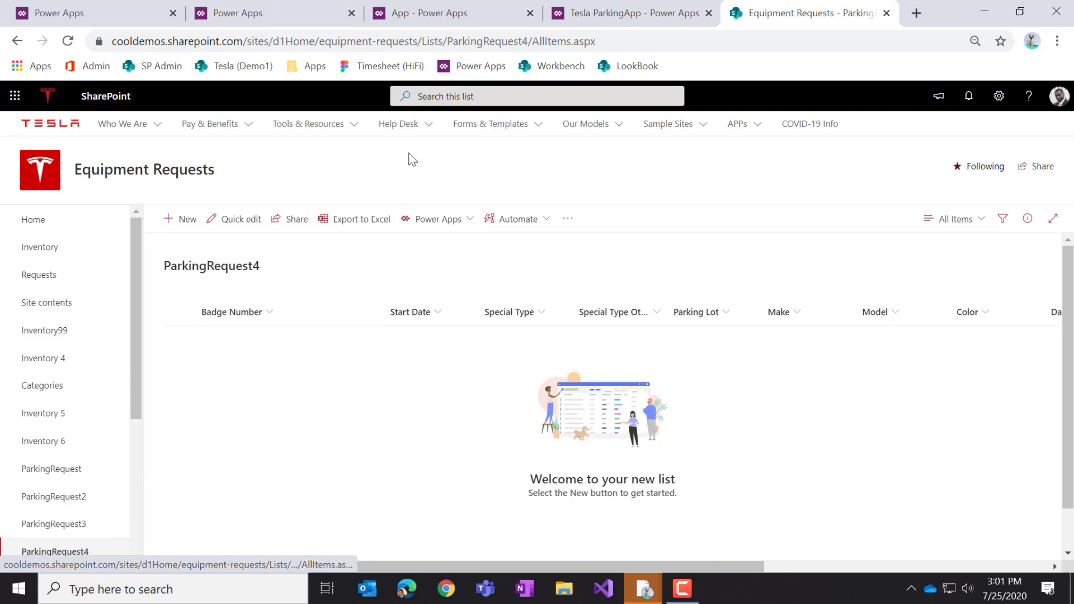
# Switch back to the new app in Power Apps and examine BrowseScreen1's controls, including BrowseGallery1, leaving only the screens listed
pyautogui.click(591, 15)
pyautogui.click(476, 23)
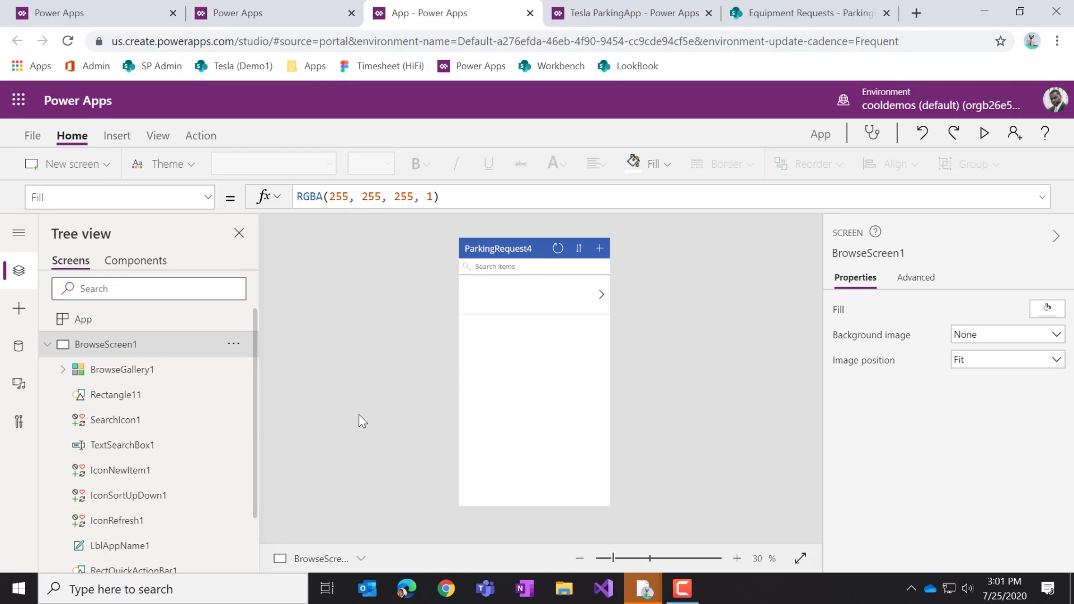
pyautogui.scroll(-3, 190, 416)
pyautogui.scroll(3, 172, 400)
pyautogui.click(62, 370)
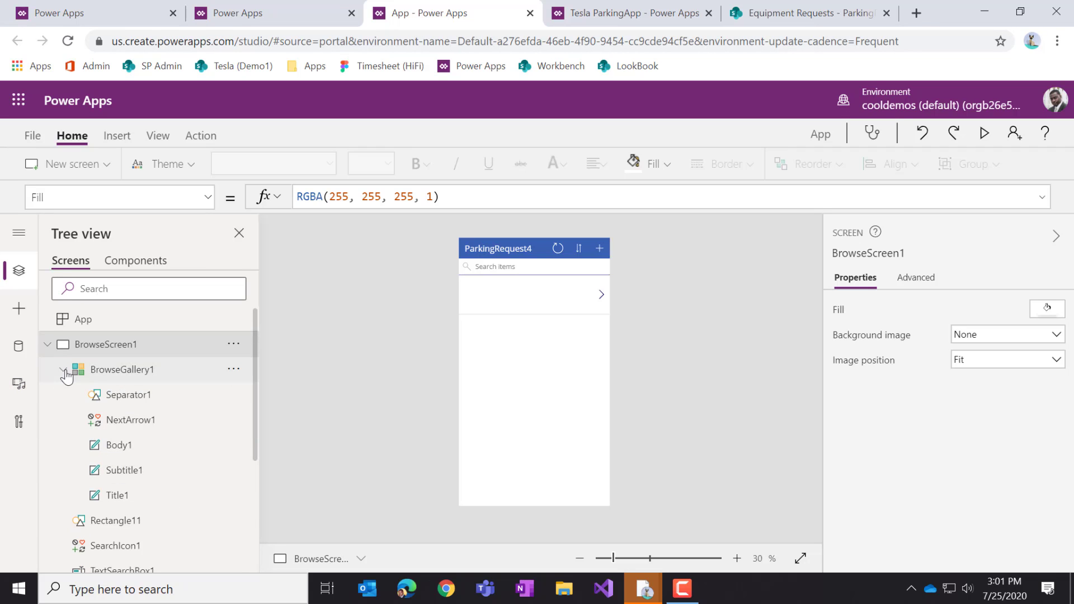
pyautogui.click(63, 370)
pyautogui.click(47, 344)
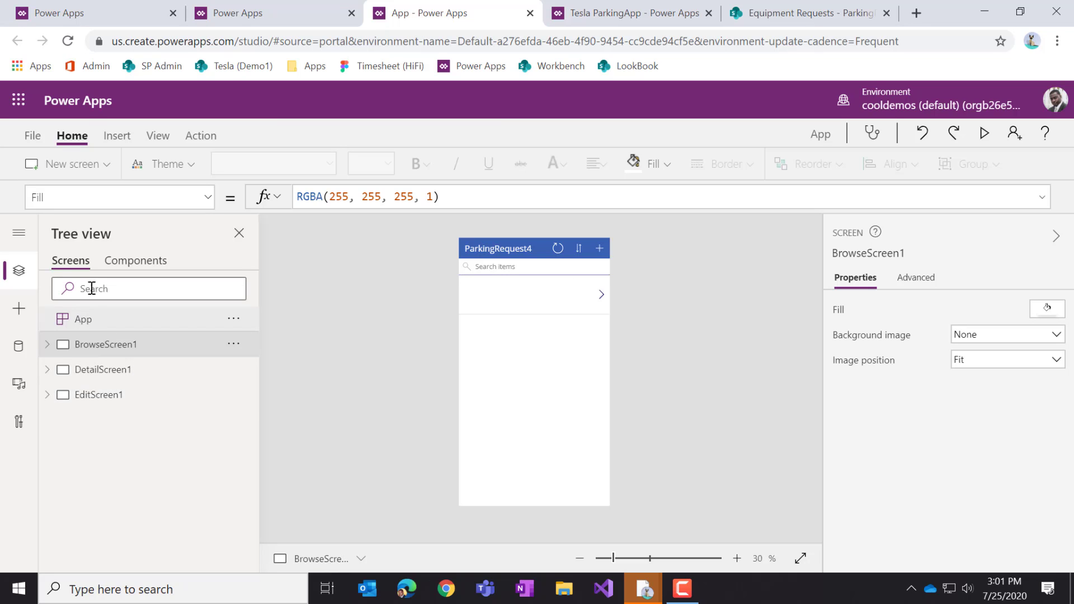
# Add a new blank screen to the app
pyautogui.click(33, 136)
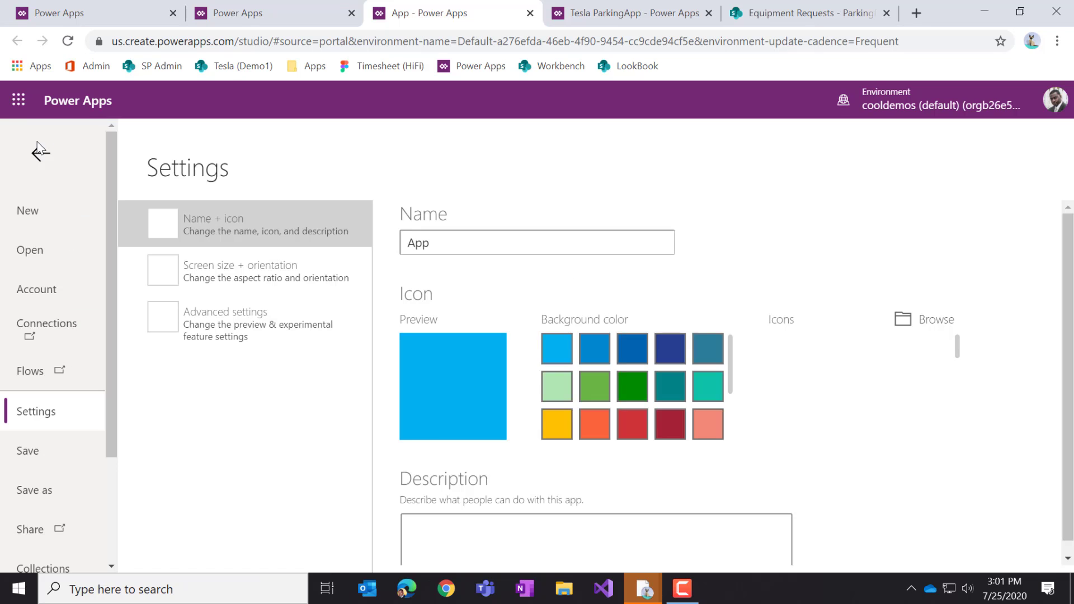
pyautogui.click(45, 151)
pyautogui.click(76, 166)
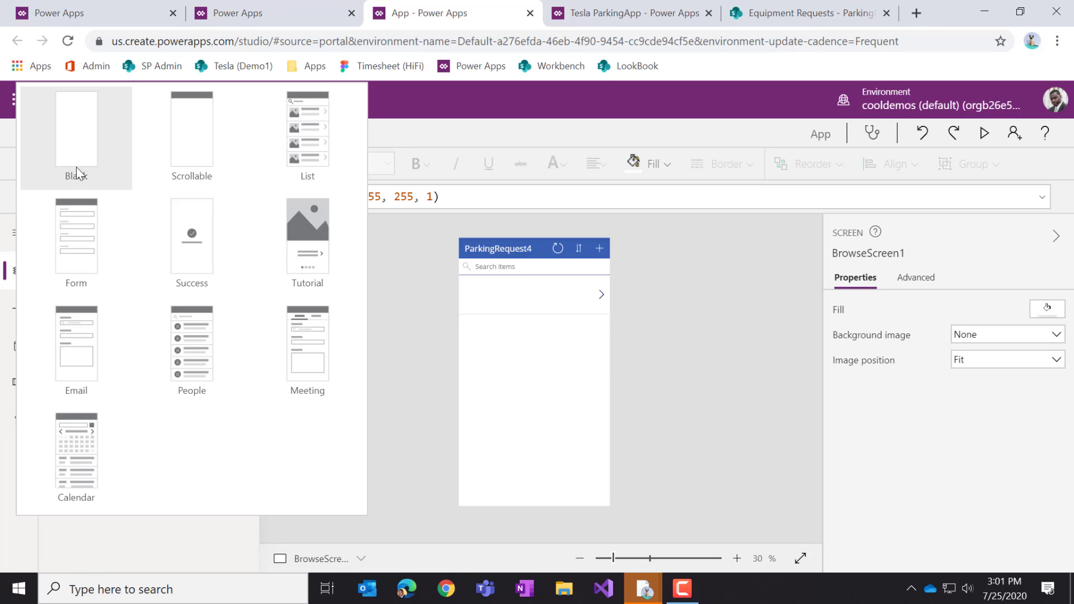
pyautogui.click(77, 156)
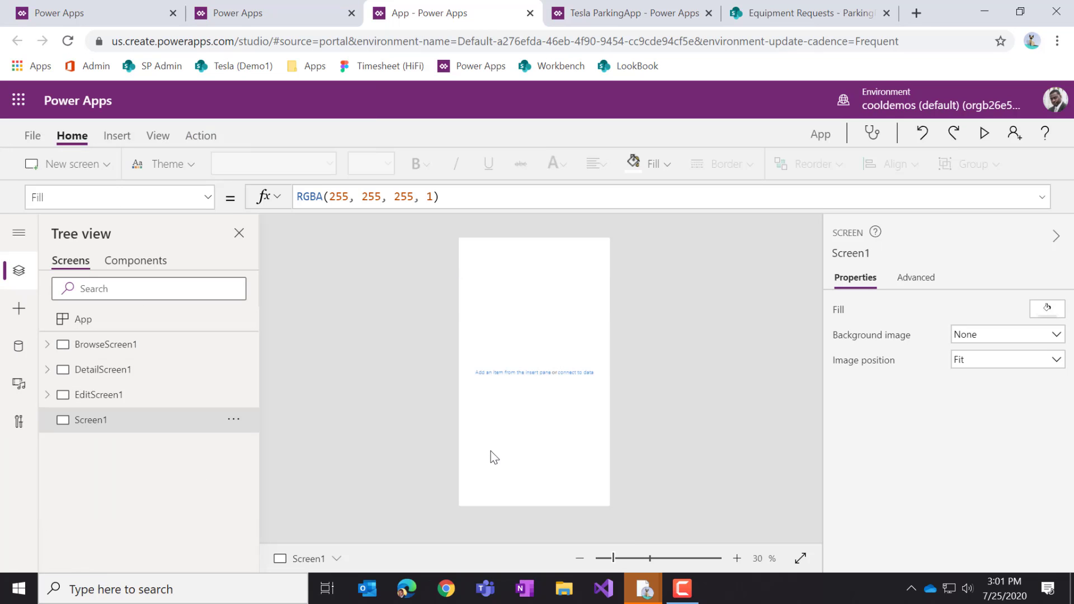
# Try the Dark Yellow theme and settle on the Office Red theme for the app
pyautogui.click(156, 163)
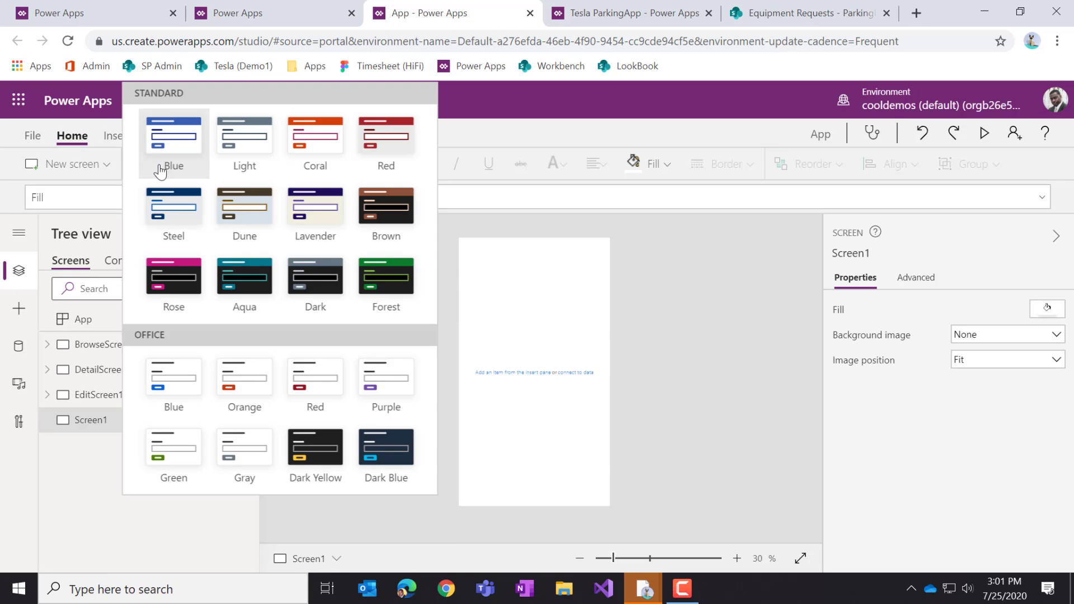
pyautogui.click(311, 396)
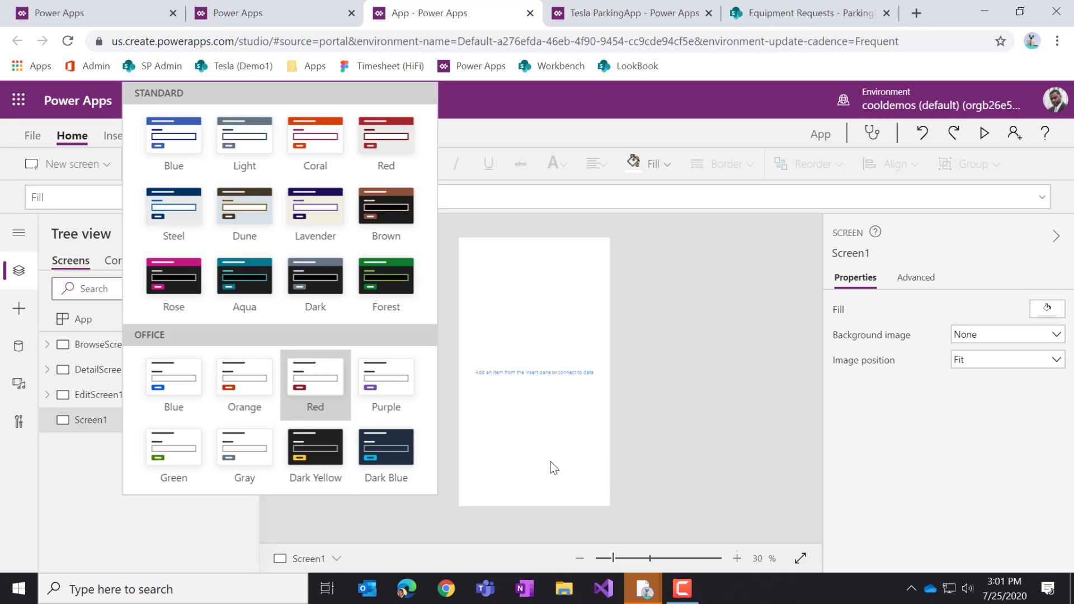
pyautogui.click(314, 455)
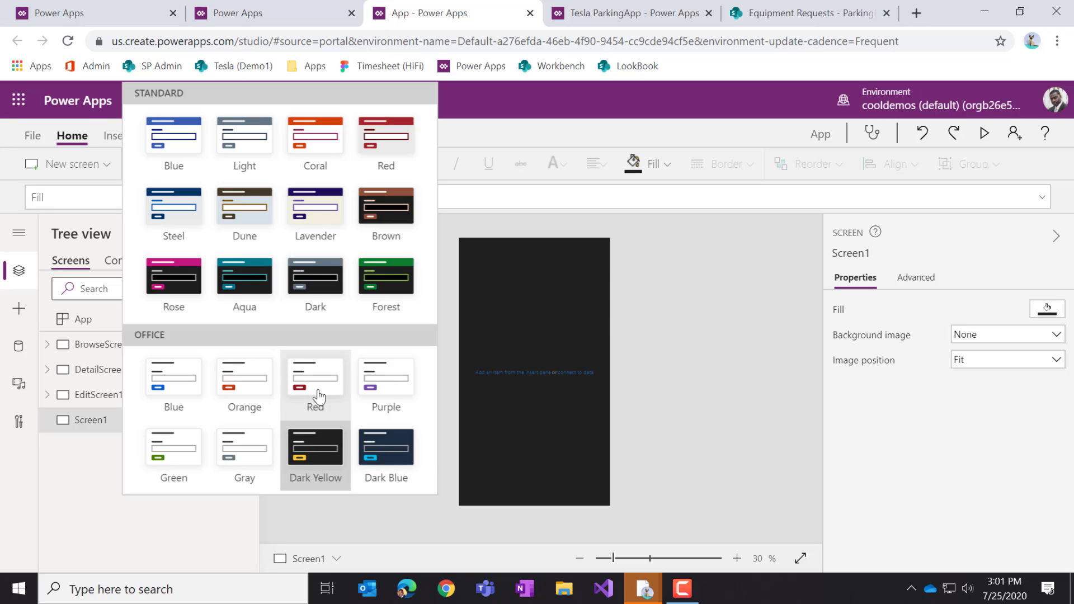
pyautogui.click(316, 396)
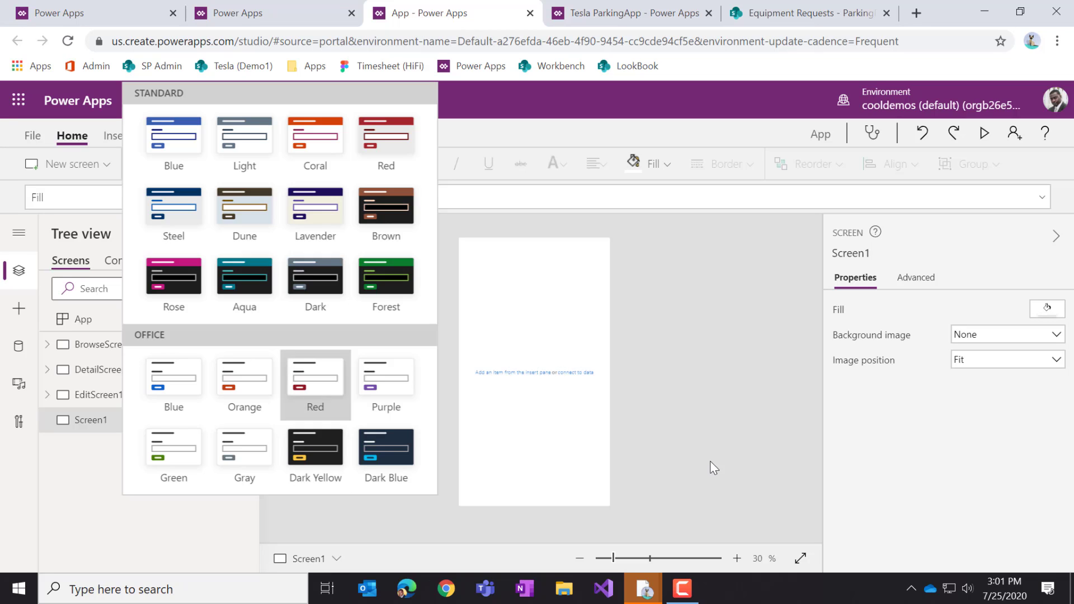
pyautogui.click(478, 541)
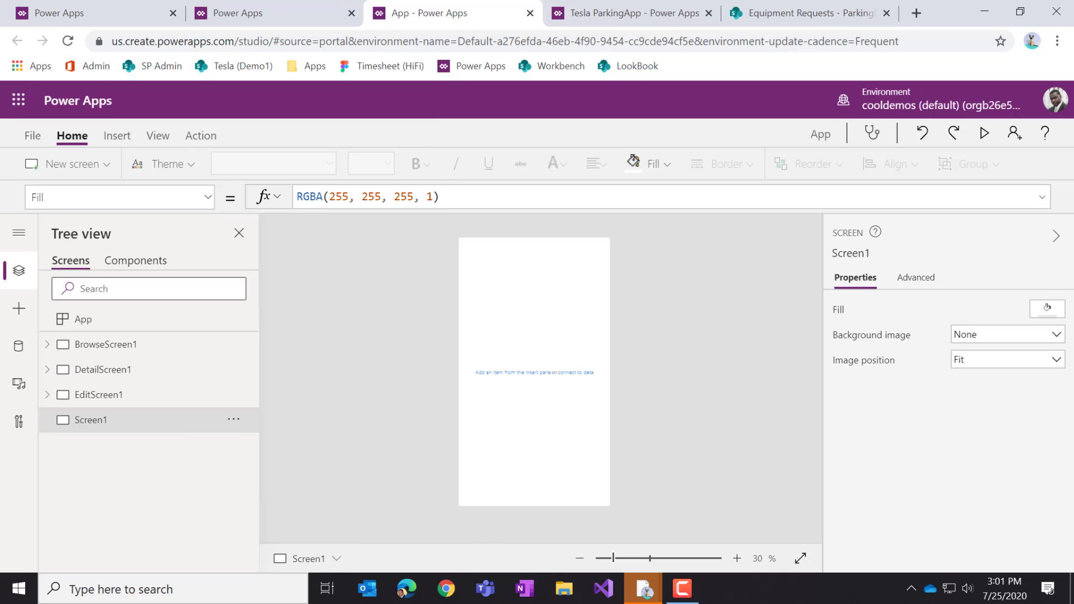
# Set the fill of Screen1 to black
pyautogui.click(1046, 313)
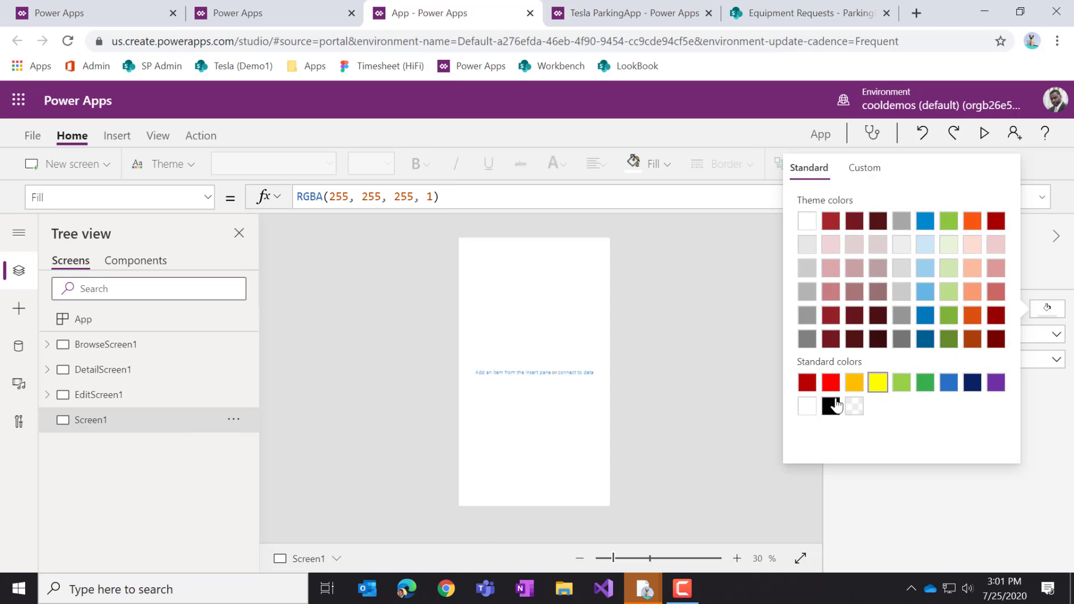
pyautogui.click(823, 408)
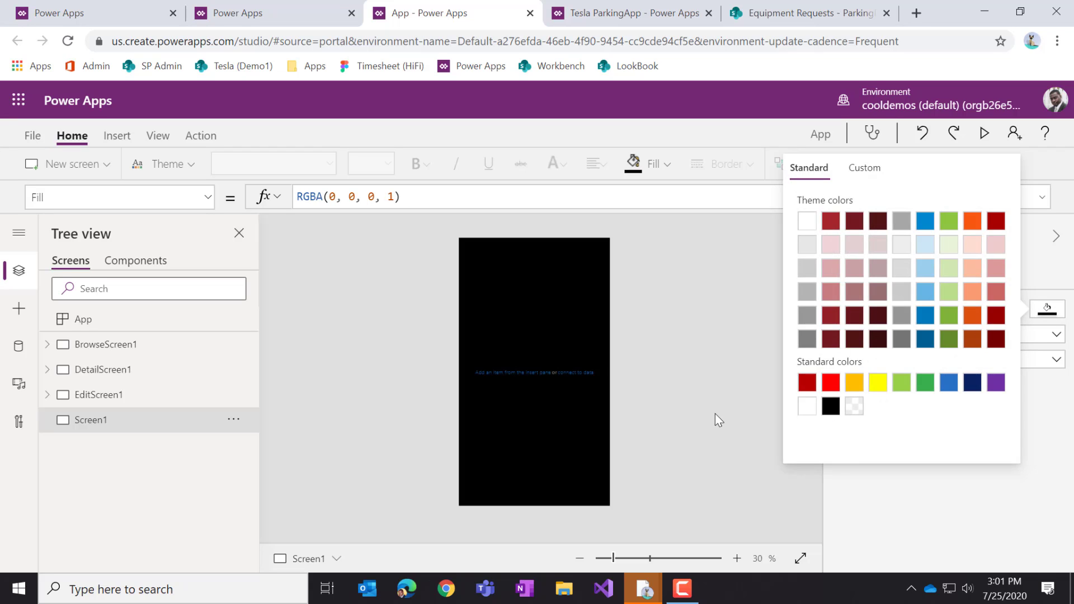
pyautogui.click(715, 414)
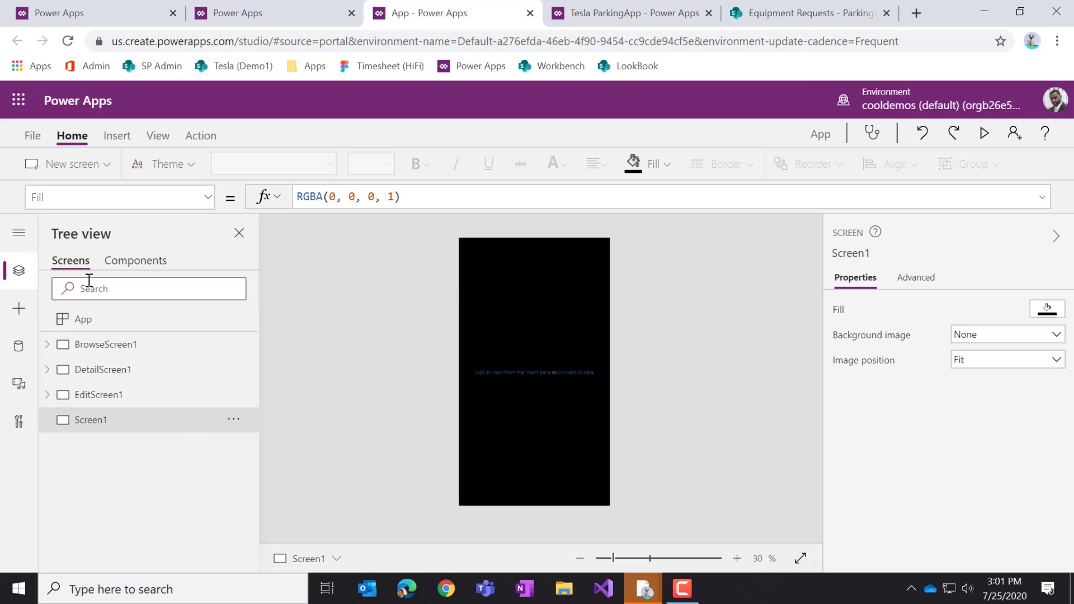
# View the new-item form of the ParkingRequest list in SharePoint and close the running Tesla ParkingApp
pyautogui.click(771, 18)
pyautogui.click(77, 473)
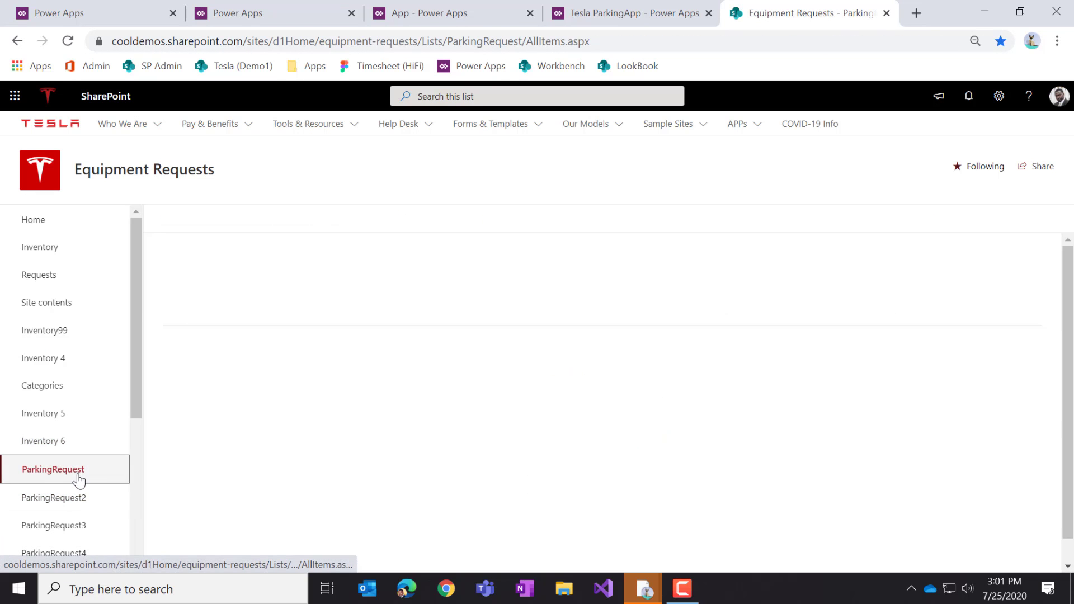
pyautogui.click(188, 219)
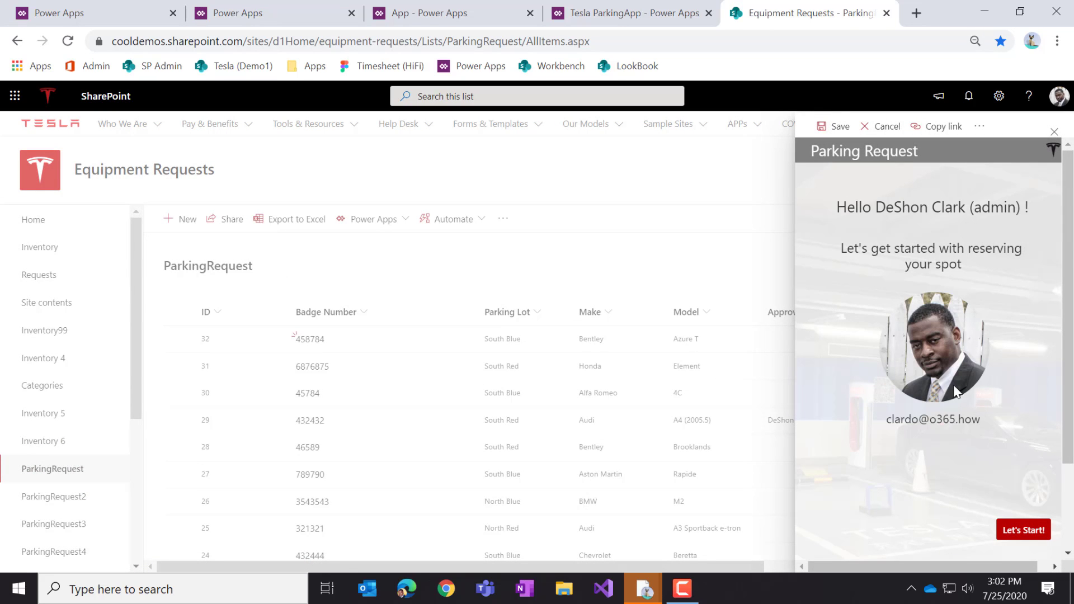
pyautogui.click(623, 13)
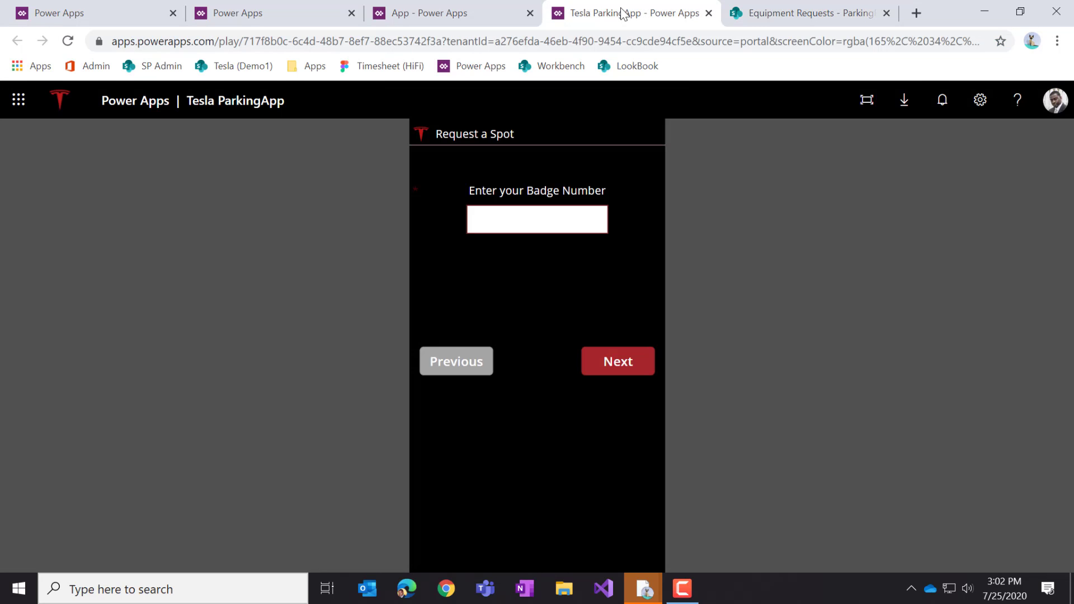
pyautogui.click(709, 13)
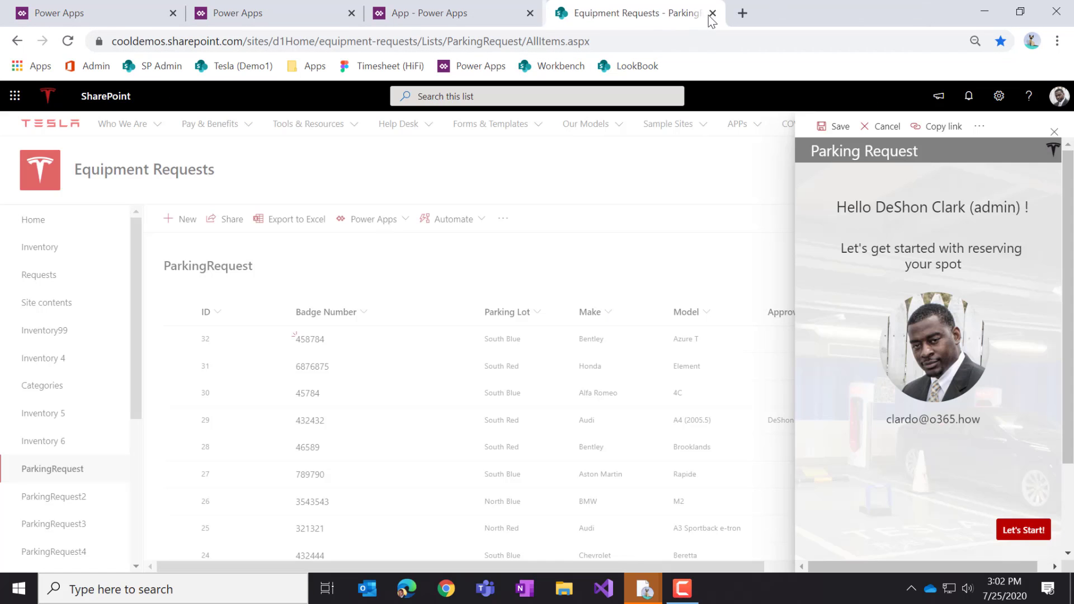
# Return to the app being edited in Power Apps and create a new component with a height of 50
pyautogui.click(494, 14)
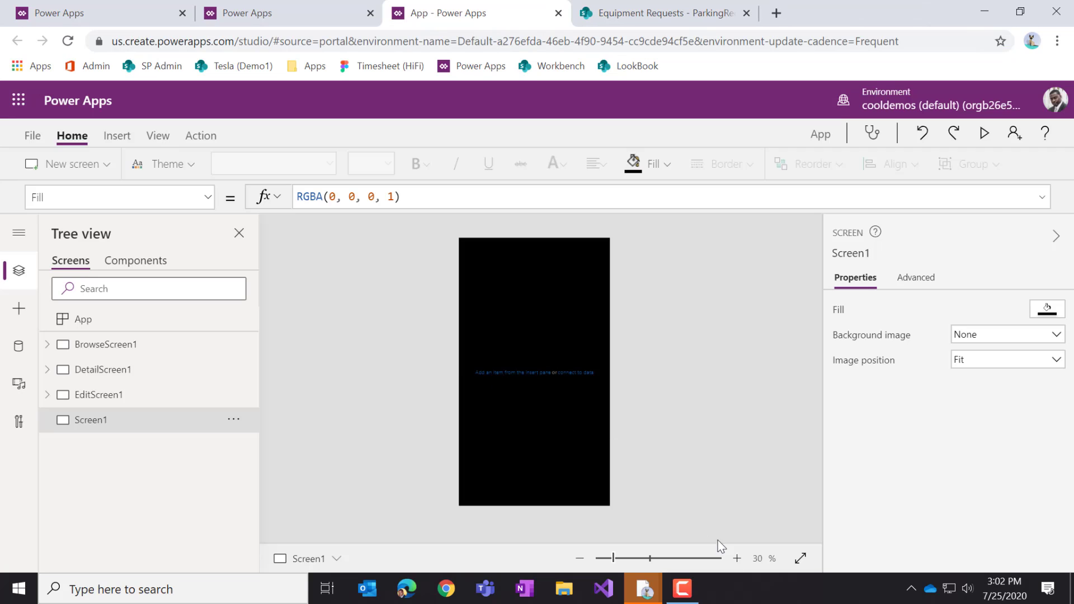
pyautogui.click(737, 559)
pyautogui.click(738, 562)
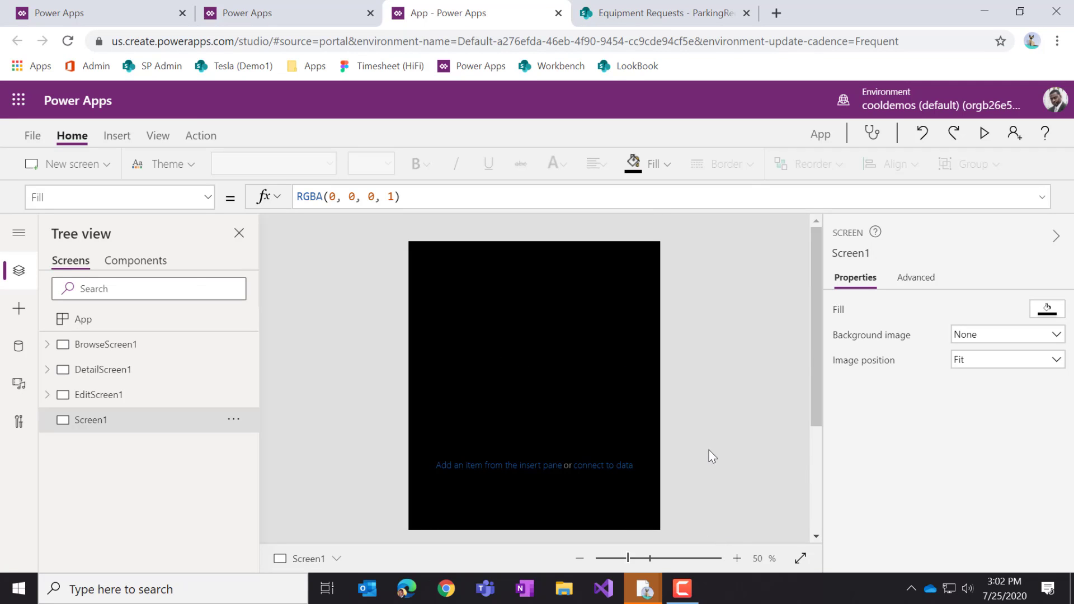
pyautogui.click(157, 267)
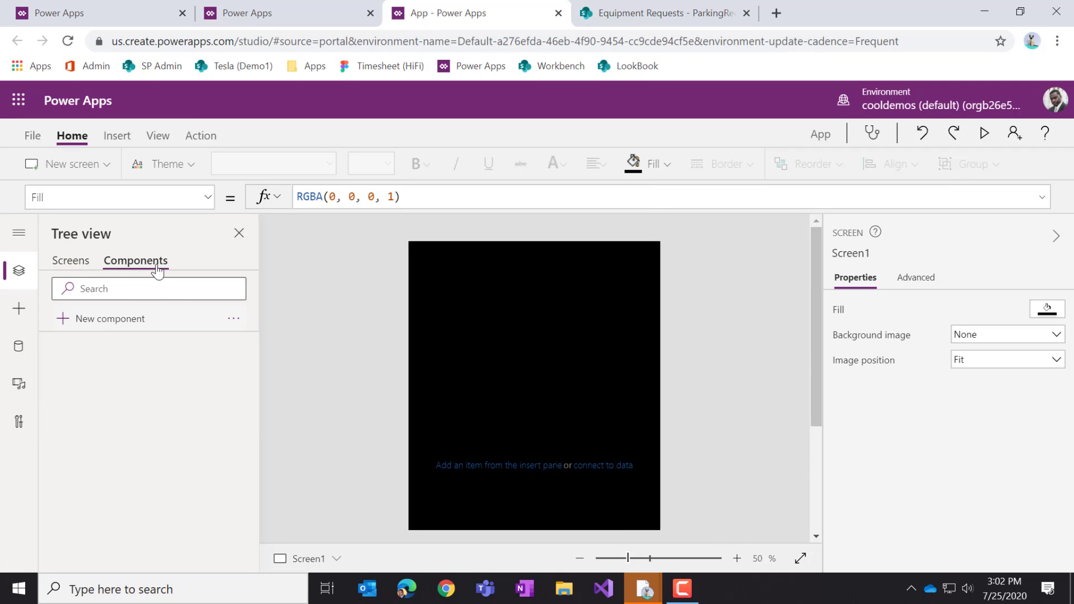
pyautogui.click(125, 319)
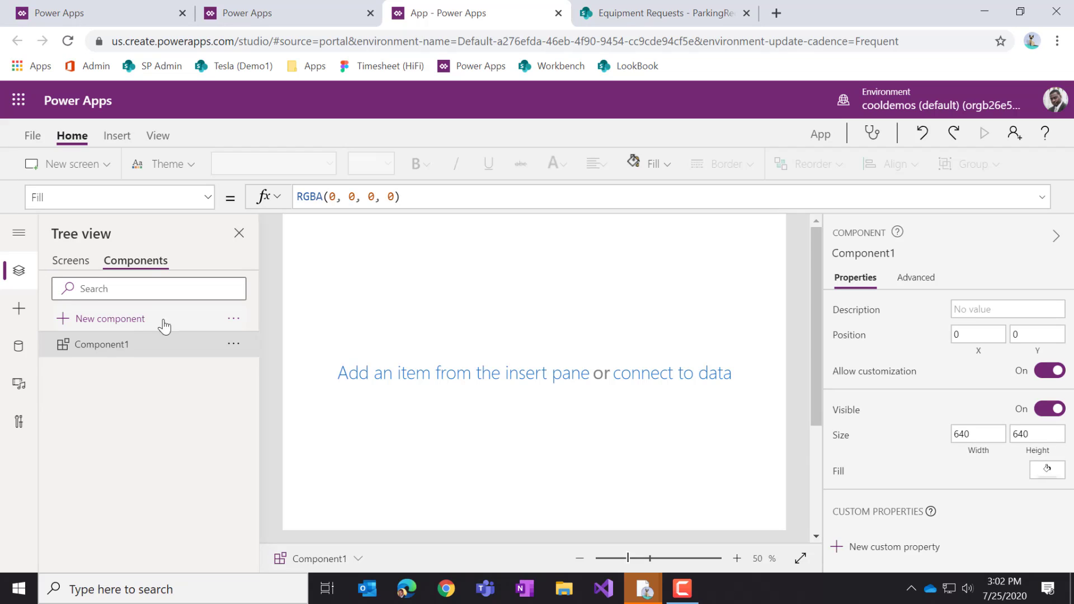
pyautogui.click(984, 436)
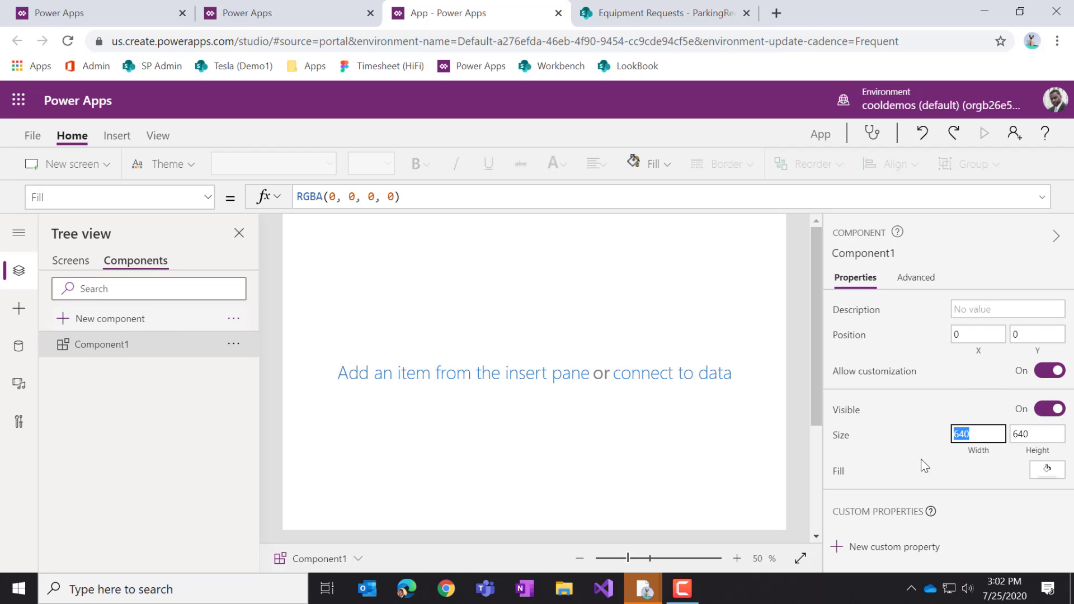
pyautogui.click(1047, 438)
pyautogui.write('50')
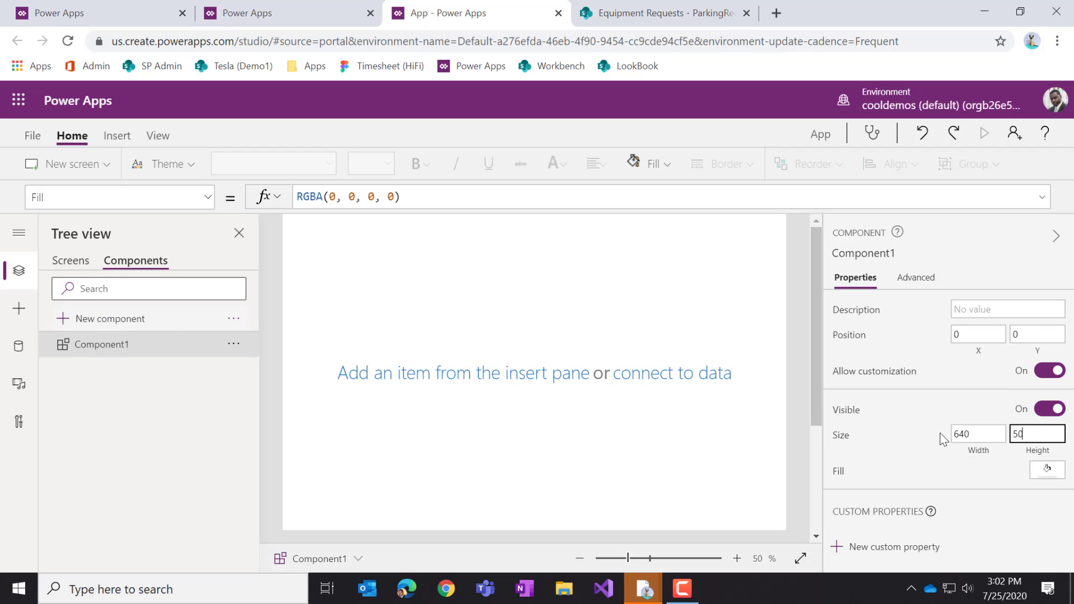
pyautogui.click(916, 436)
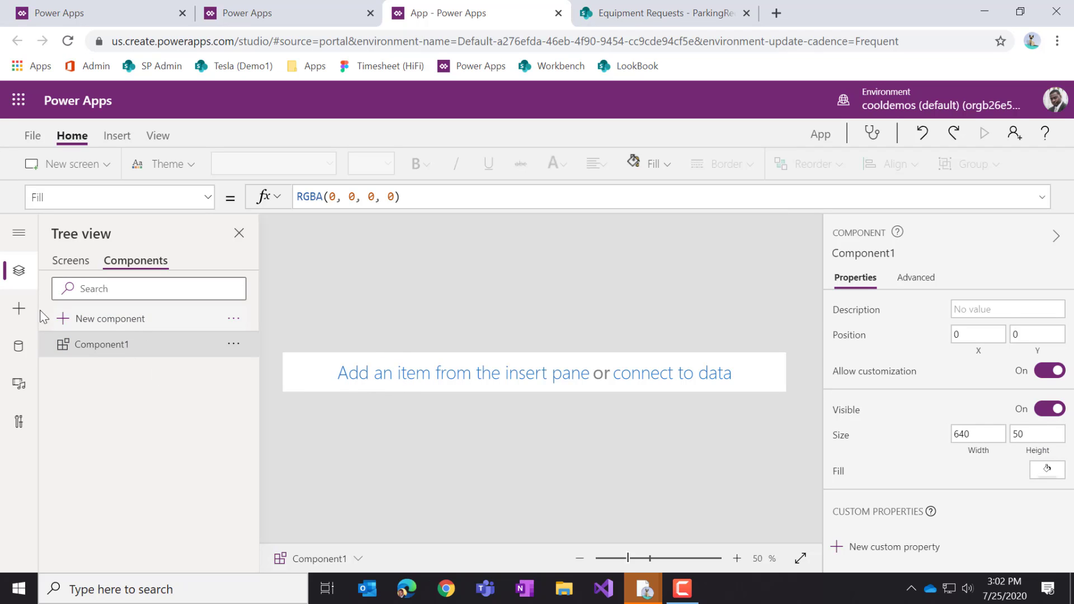
# Insert an image control into the new component
pyautogui.click(19, 309)
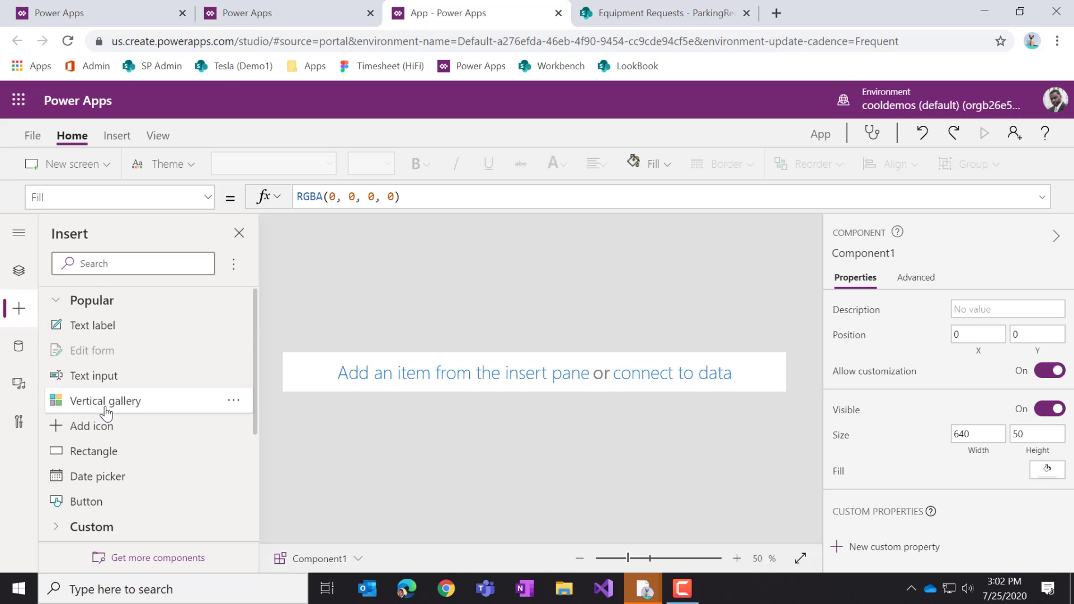
pyautogui.scroll(-3, 106, 374)
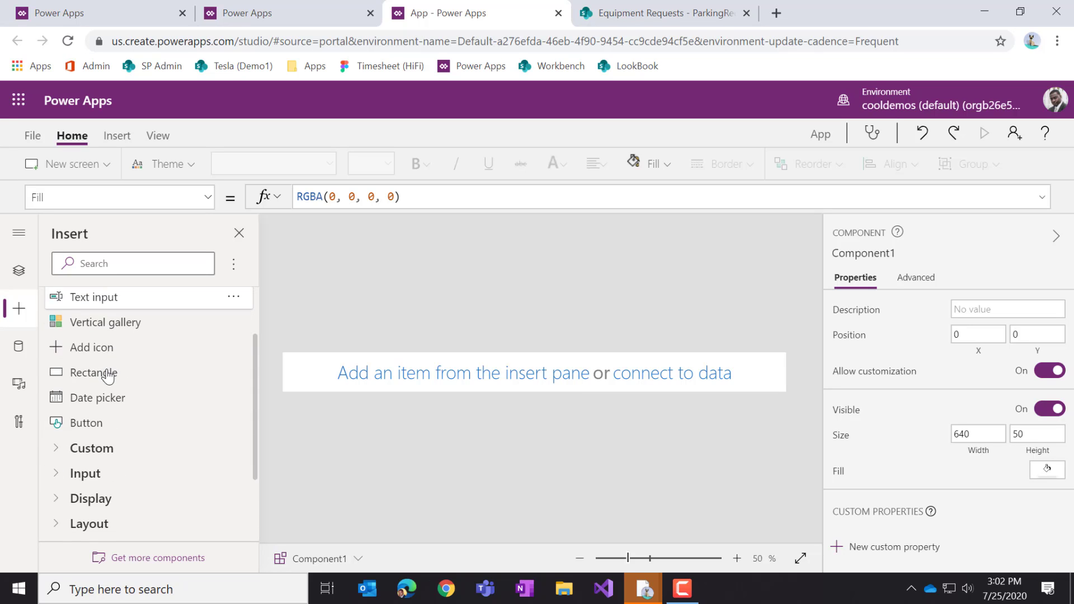
pyautogui.click(118, 270)
pyautogui.write('ima')
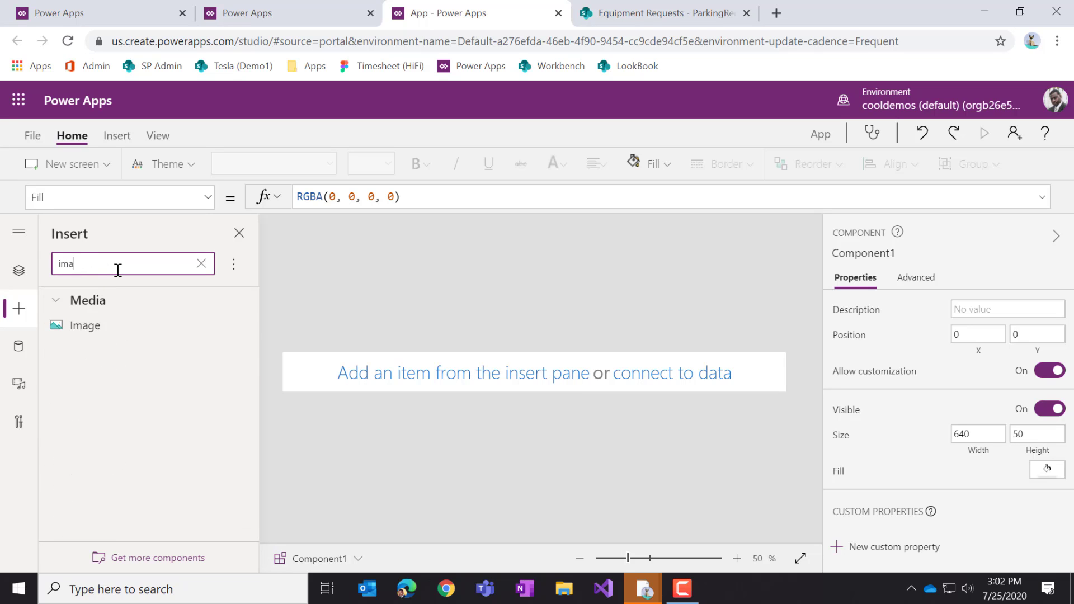
pyautogui.click(119, 328)
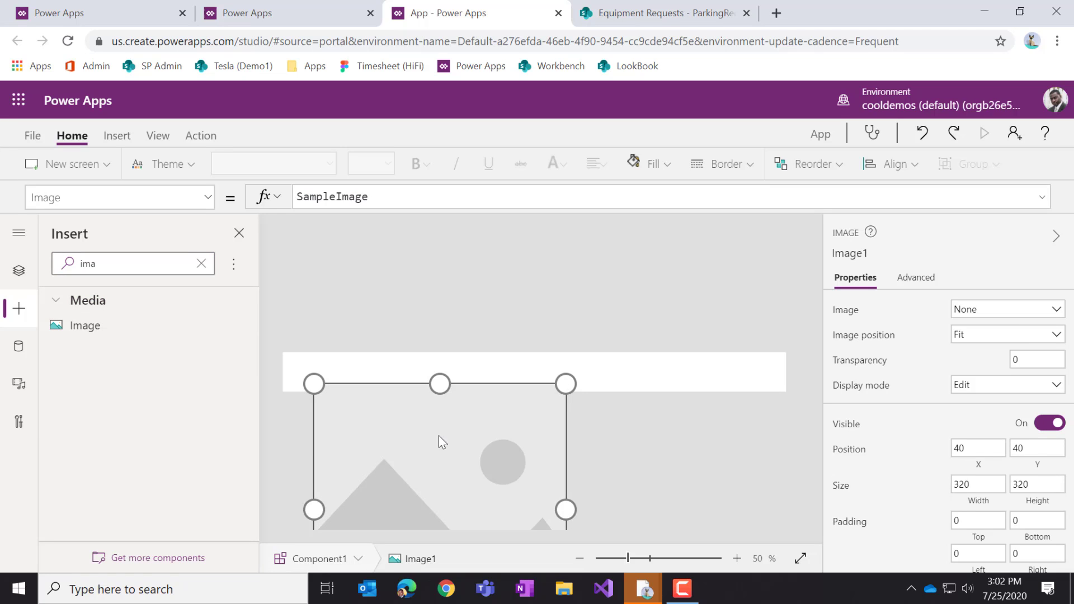
# Place the image at position 0, 0 of the component and resize it to 80 wide by 50 high
pyautogui.moveTo(415, 394); pyautogui.dragTo(383, 363)
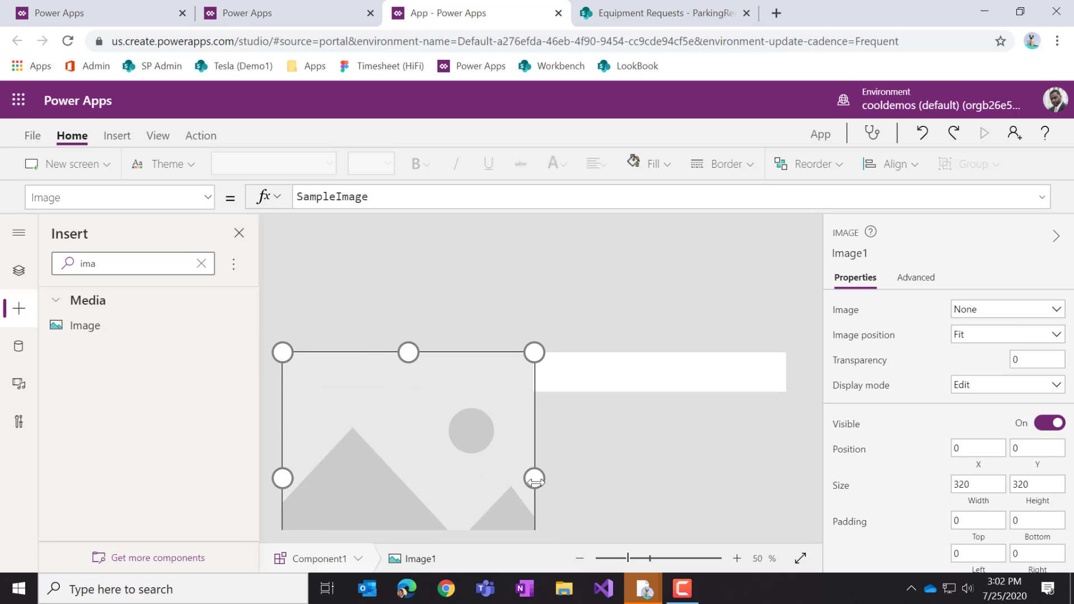
pyautogui.moveTo(535, 480); pyautogui.dragTo(379, 479)
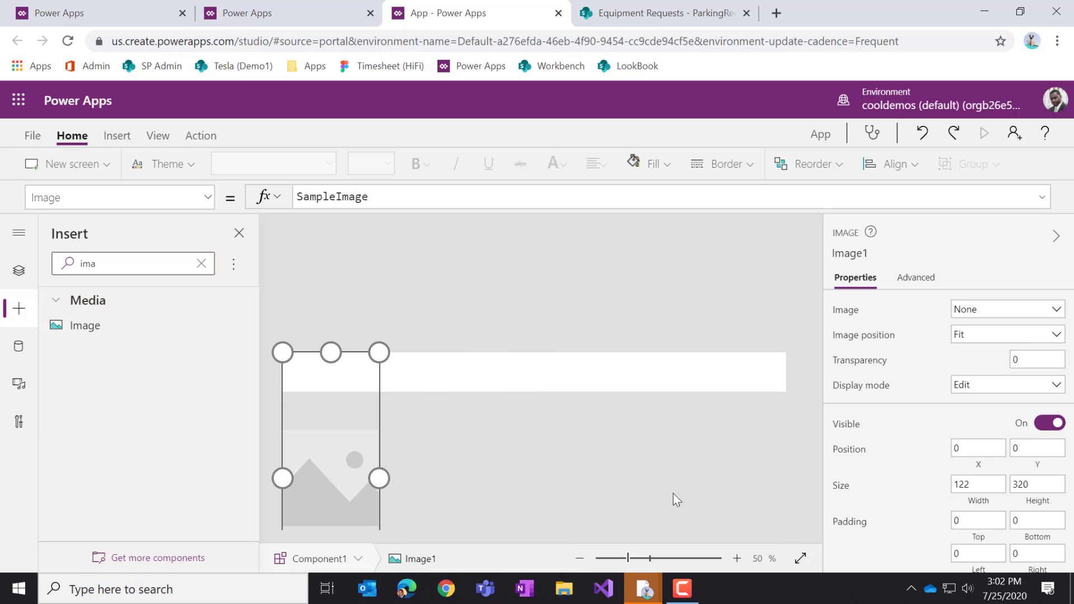
pyautogui.click(321, 344)
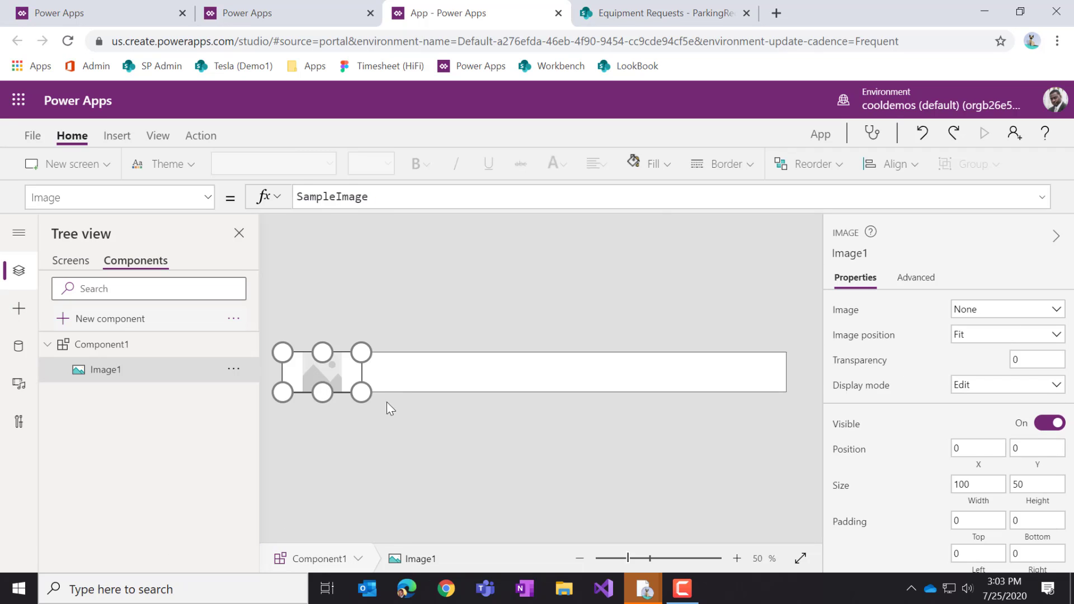
pyautogui.moveTo(357, 395); pyautogui.dragTo(314, 402)
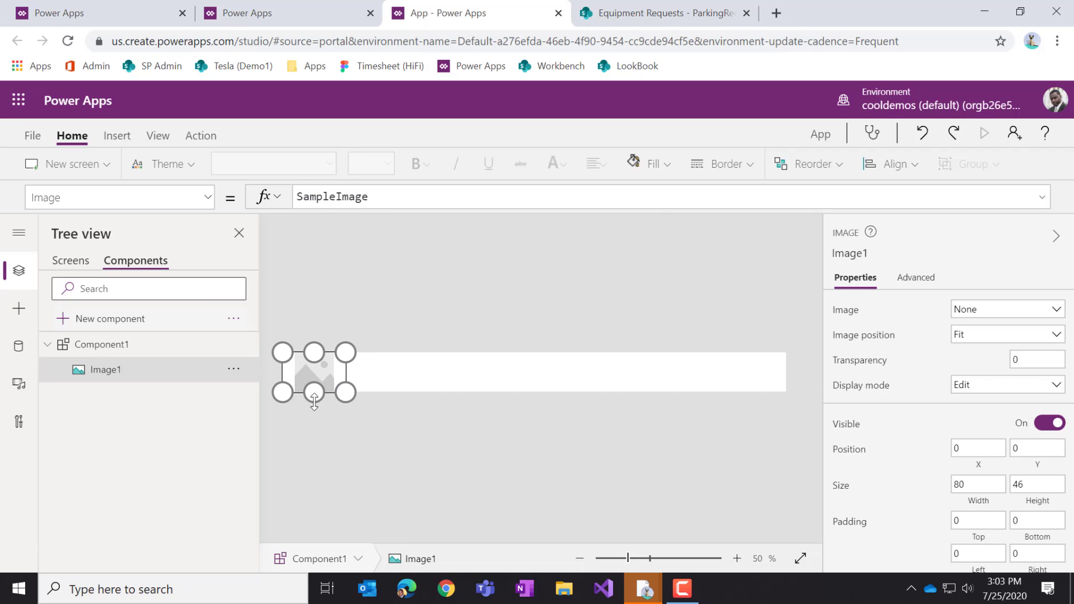
# Upload tesla-logo.png from the concepts folder as the image control's picture
pyautogui.click(976, 311)
pyautogui.click(973, 329)
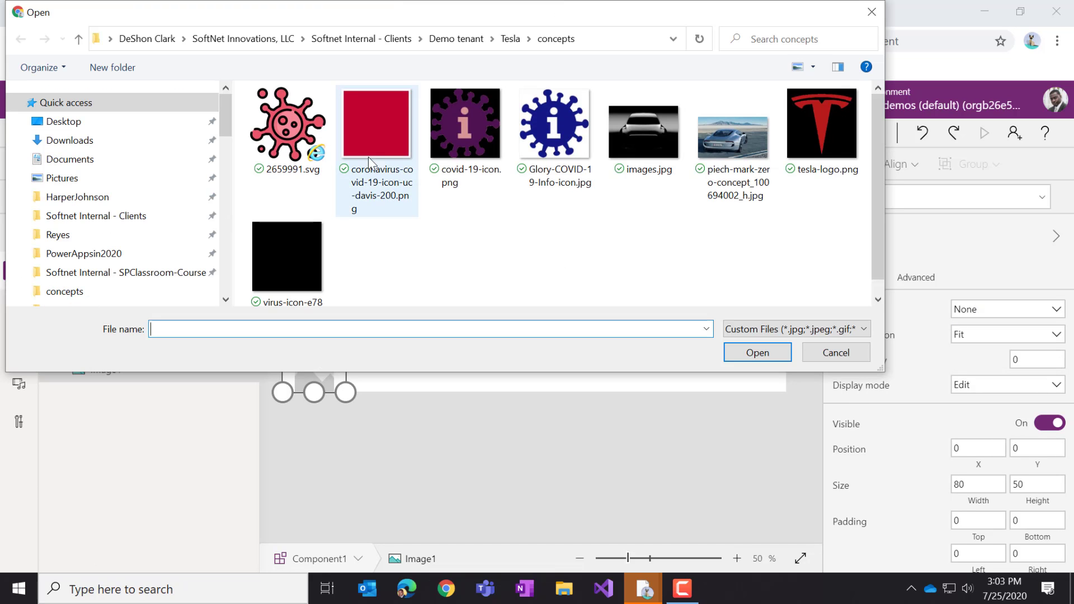
pyautogui.click(836, 171)
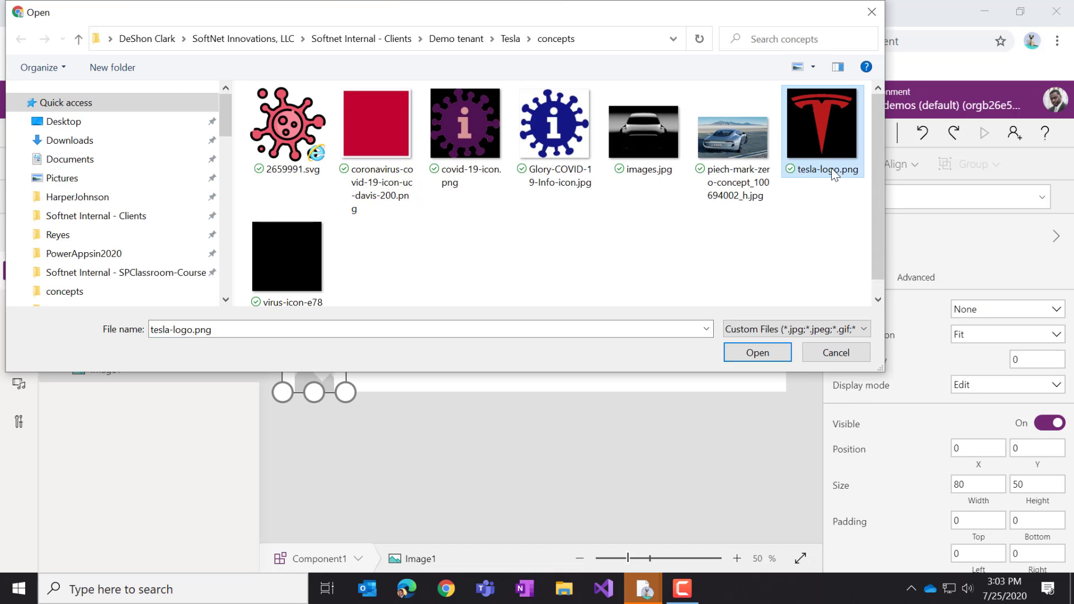
pyautogui.click(756, 351)
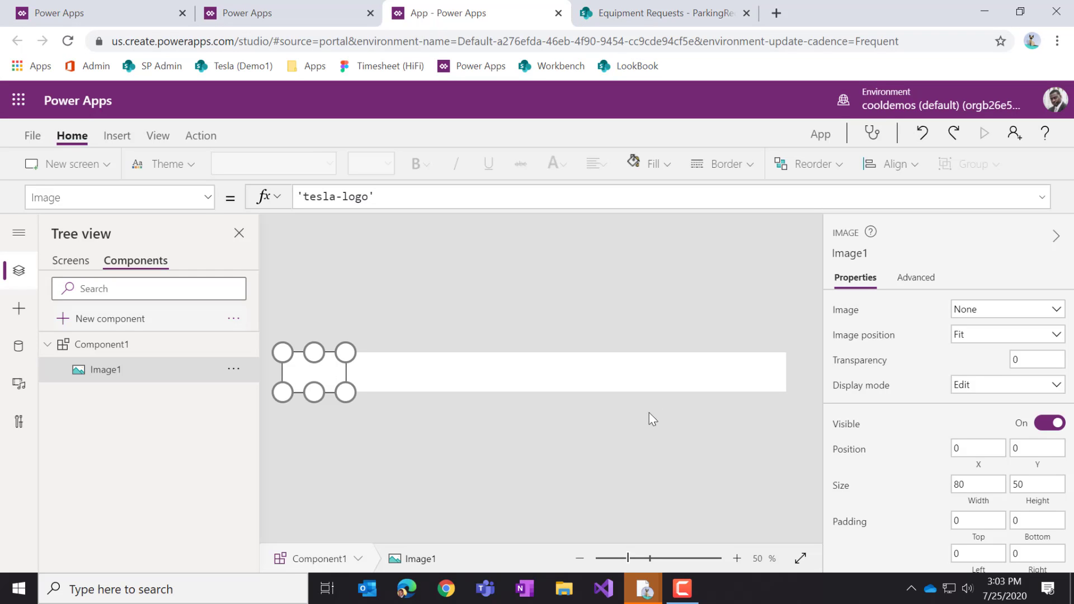
pyautogui.click(419, 385)
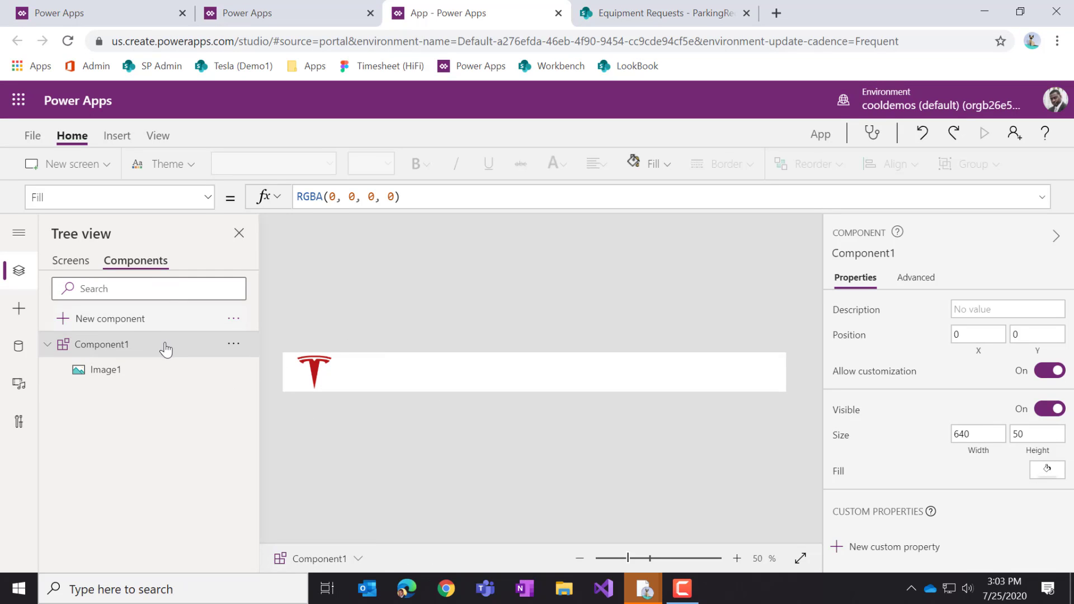
# Rename the component as compHeader
pyautogui.click(233, 345)
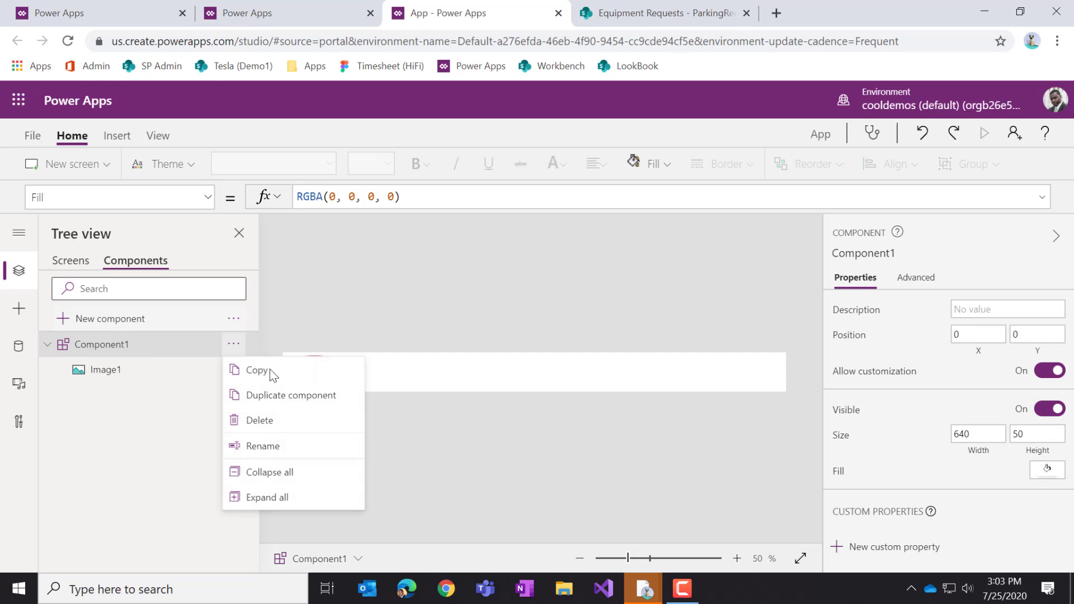
pyautogui.click(283, 449)
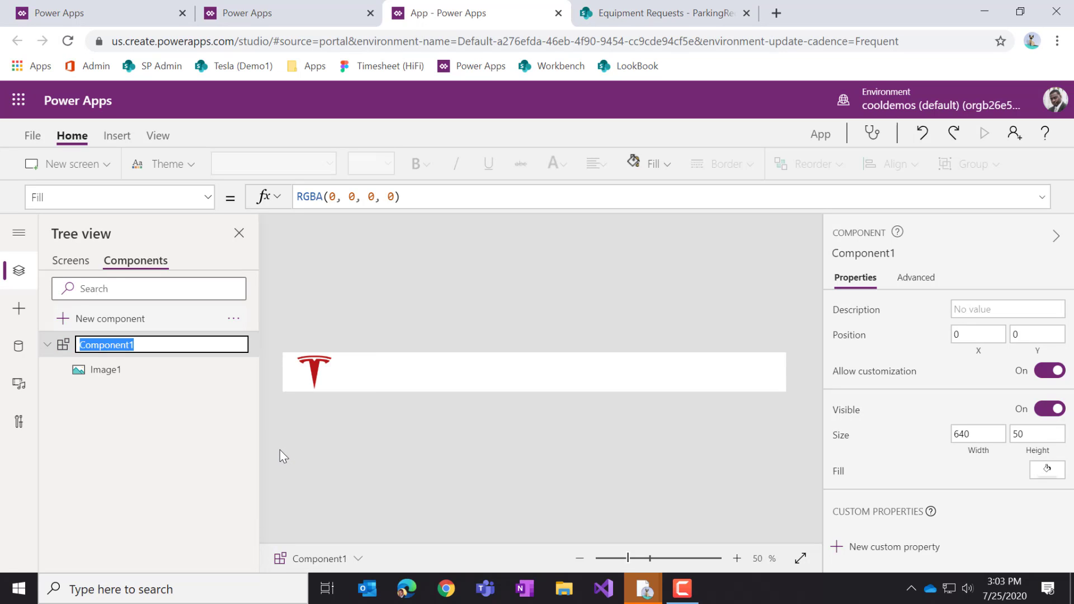
pyautogui.write('compHeader')
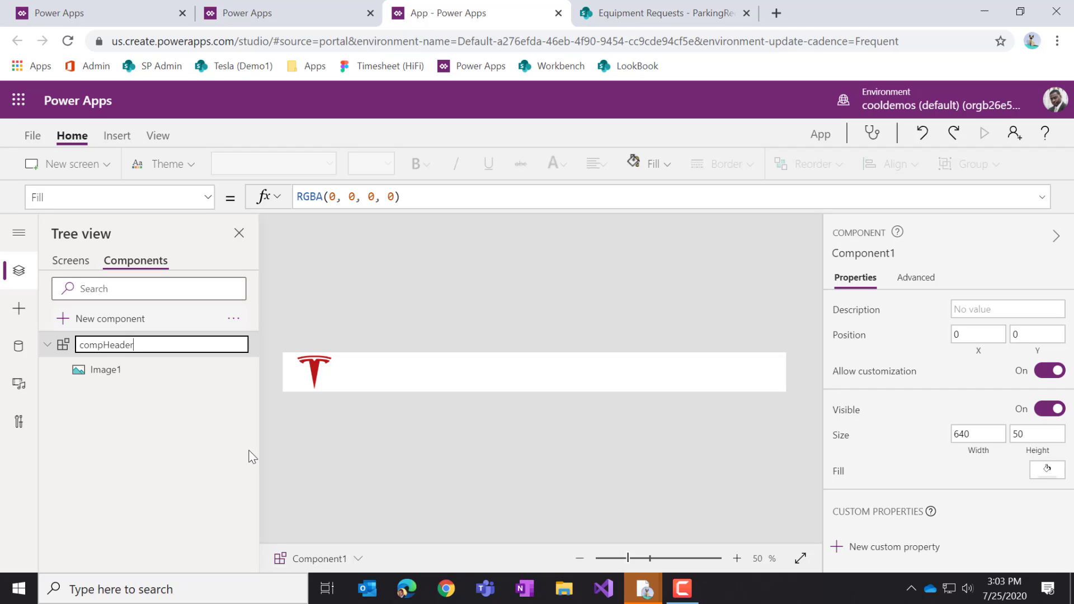
pyautogui.press('Return')
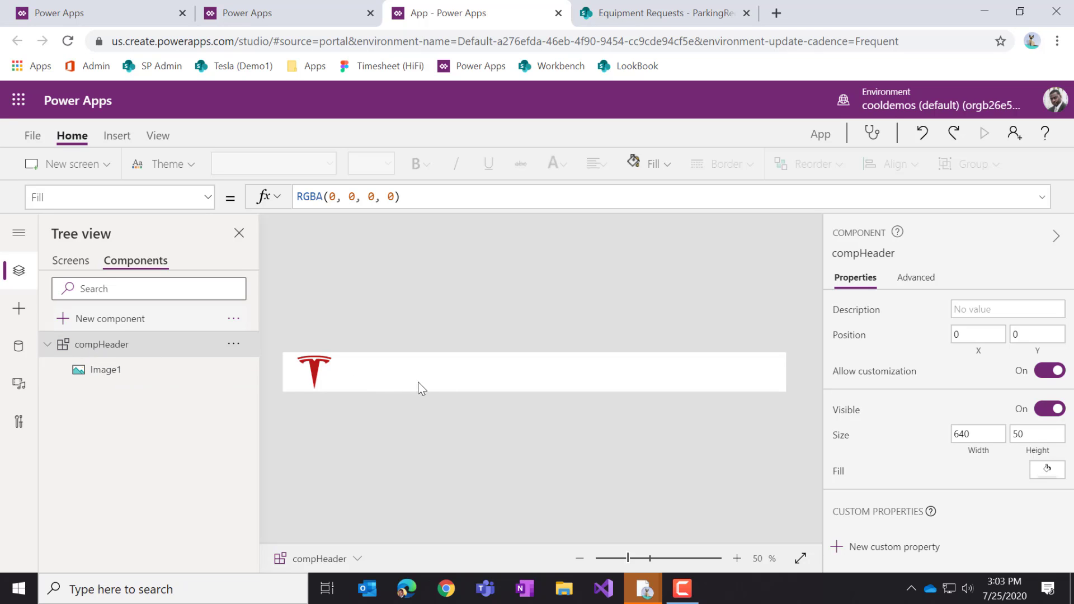
# Set the fill of the compHeader component to transparent
pyautogui.click(1047, 470)
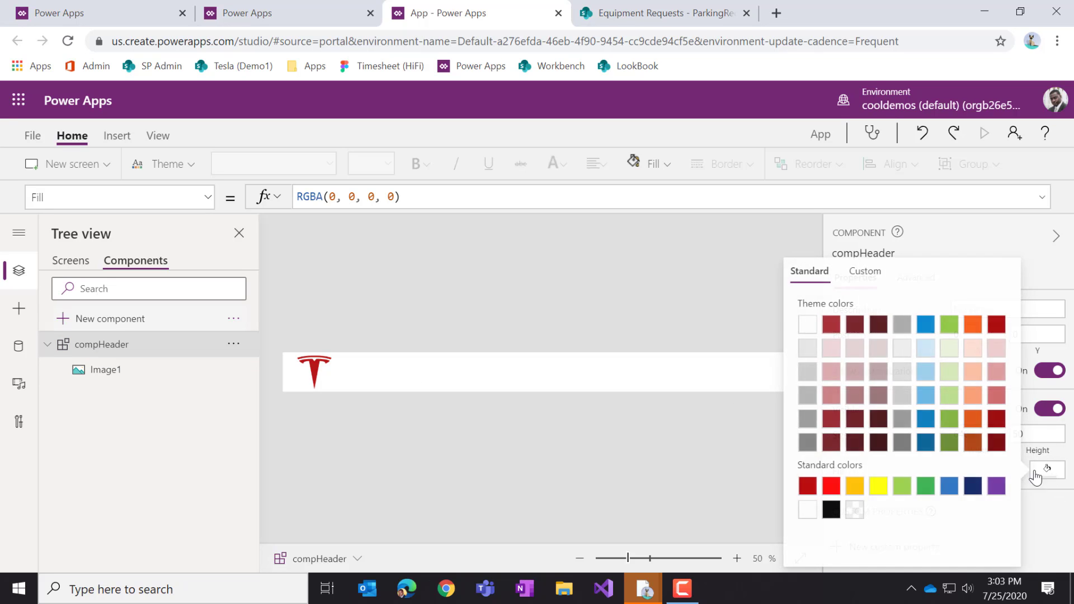
pyautogui.click(852, 512)
pyautogui.click(640, 436)
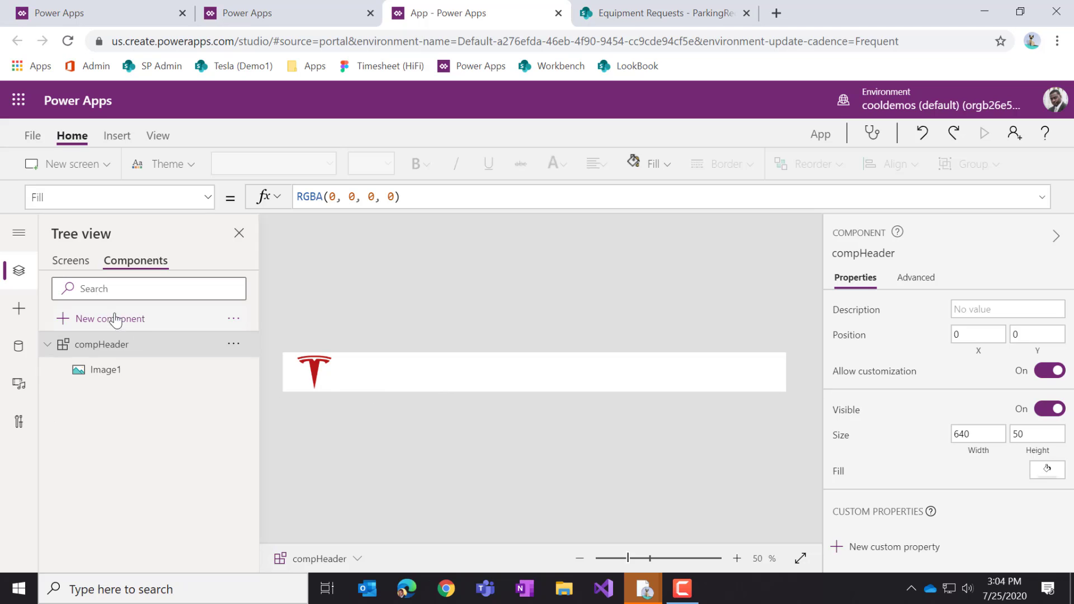
# Insert the compHeader custom component at the top of Screen1
pyautogui.click(70, 260)
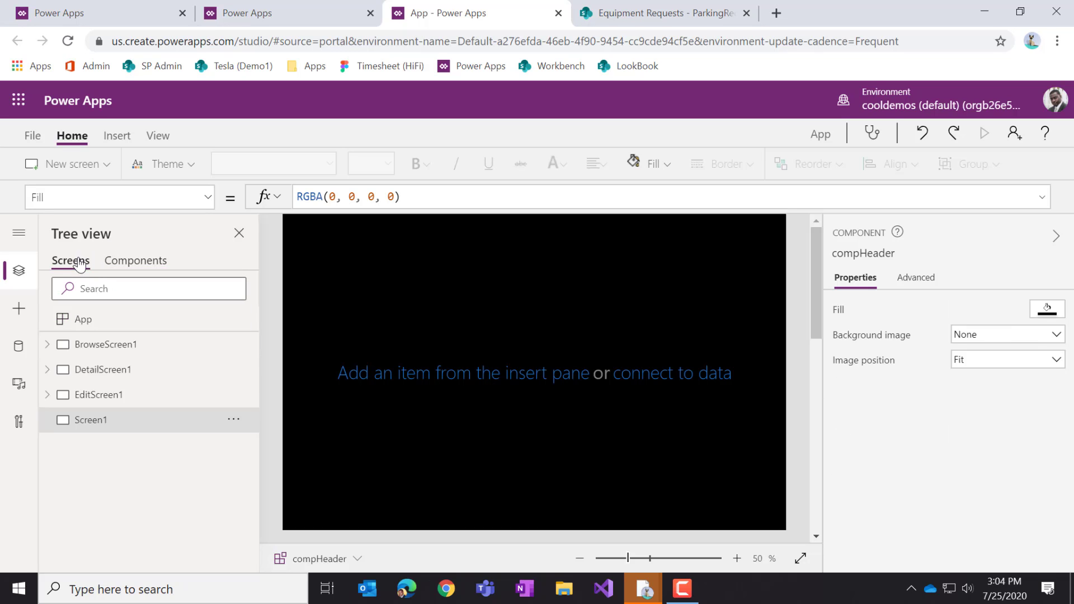
pyautogui.click(117, 136)
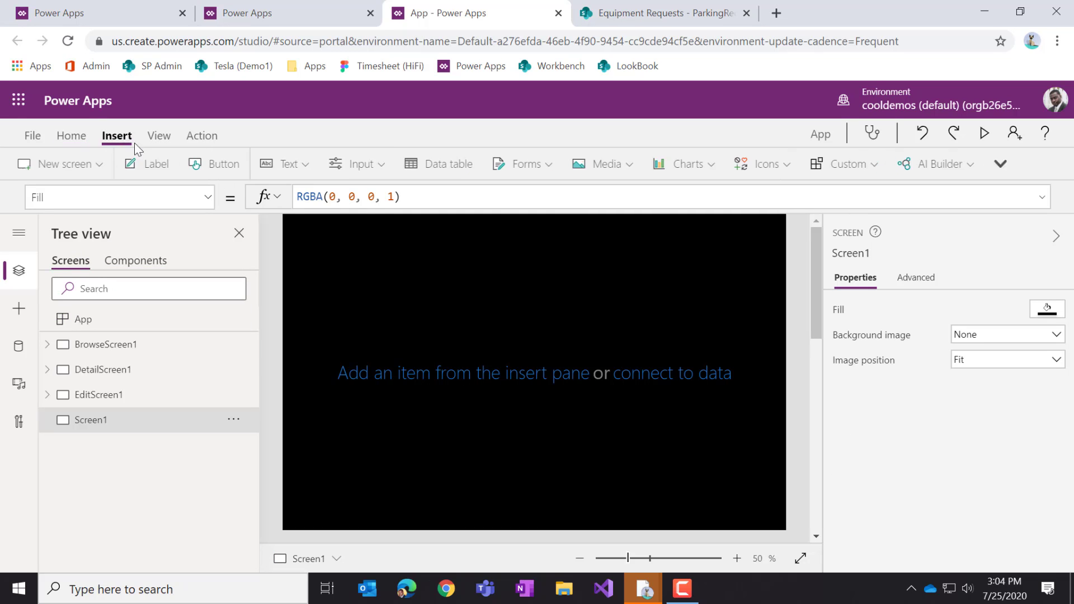
pyautogui.click(852, 168)
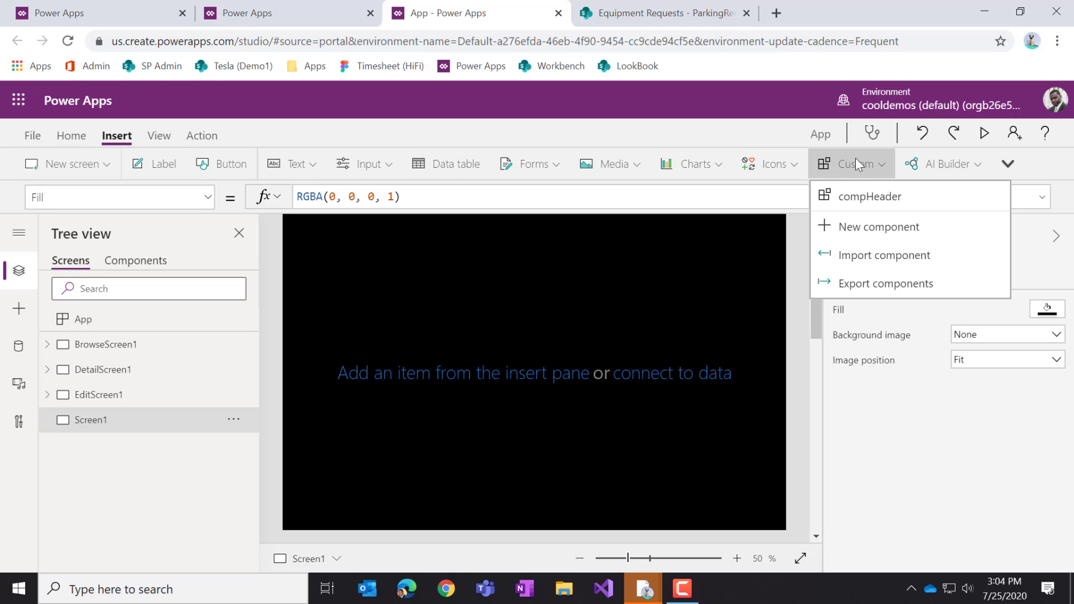
pyautogui.click(870, 197)
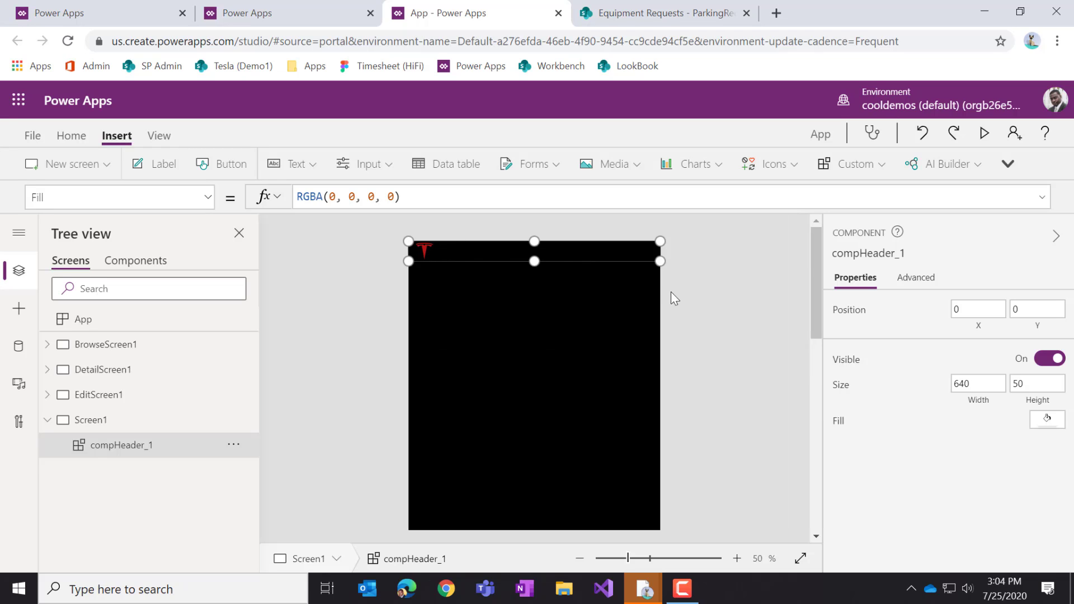
pyautogui.click(610, 347)
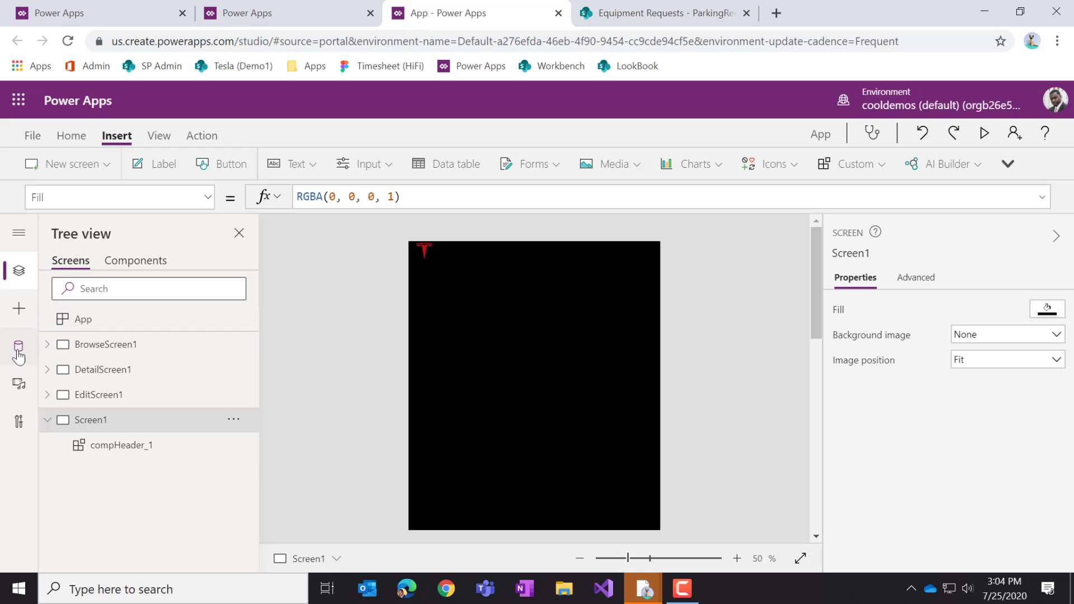
# Add a text label to the compHeader component and fit it to the header from beside the logo to the far edge
pyautogui.click(141, 264)
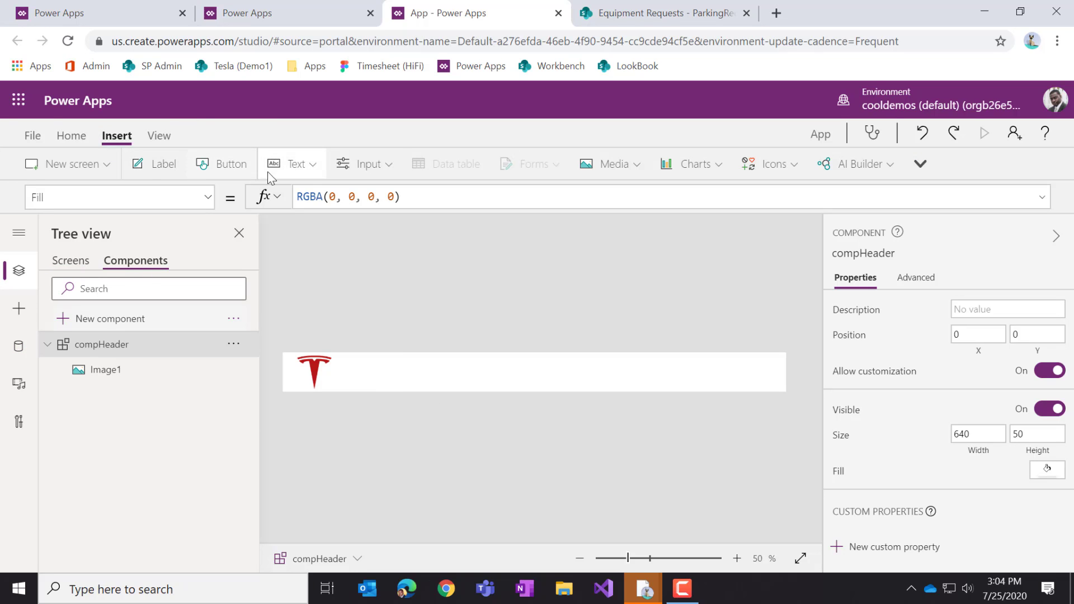
pyautogui.click(303, 167)
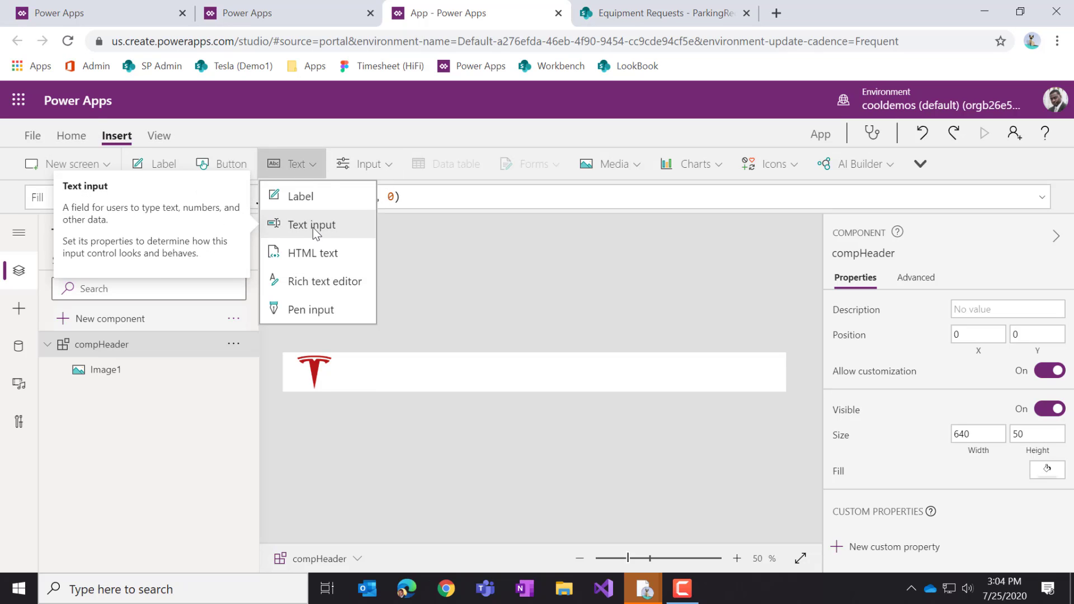
pyautogui.click(313, 199)
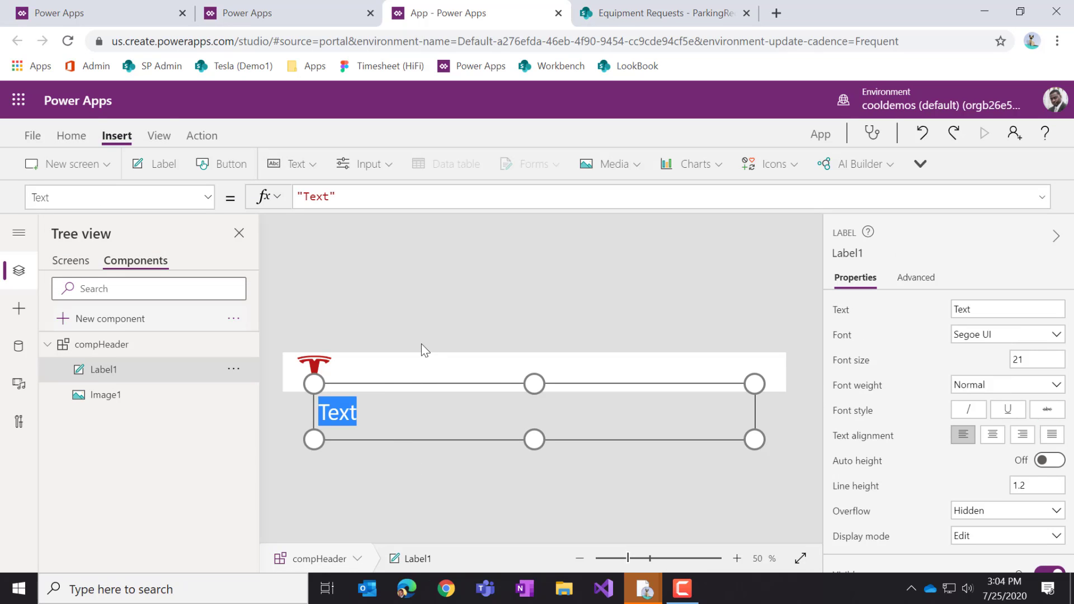
pyautogui.moveTo(532, 384); pyautogui.dragTo(529, 329)
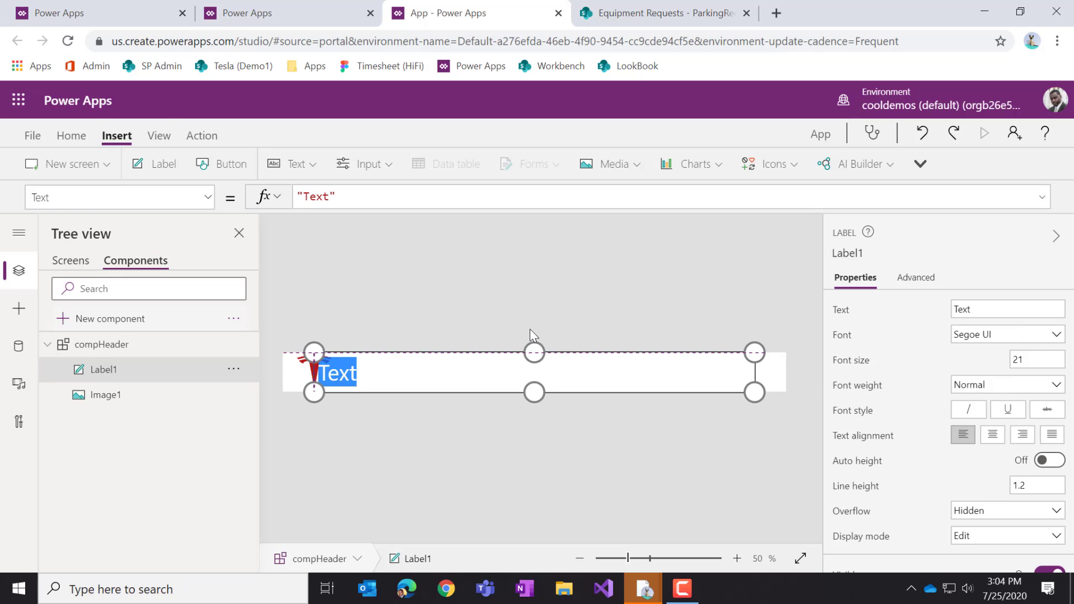
pyautogui.moveTo(531, 394); pyautogui.dragTo(532, 431)
pyautogui.moveTo(760, 397); pyautogui.dragTo(791, 396)
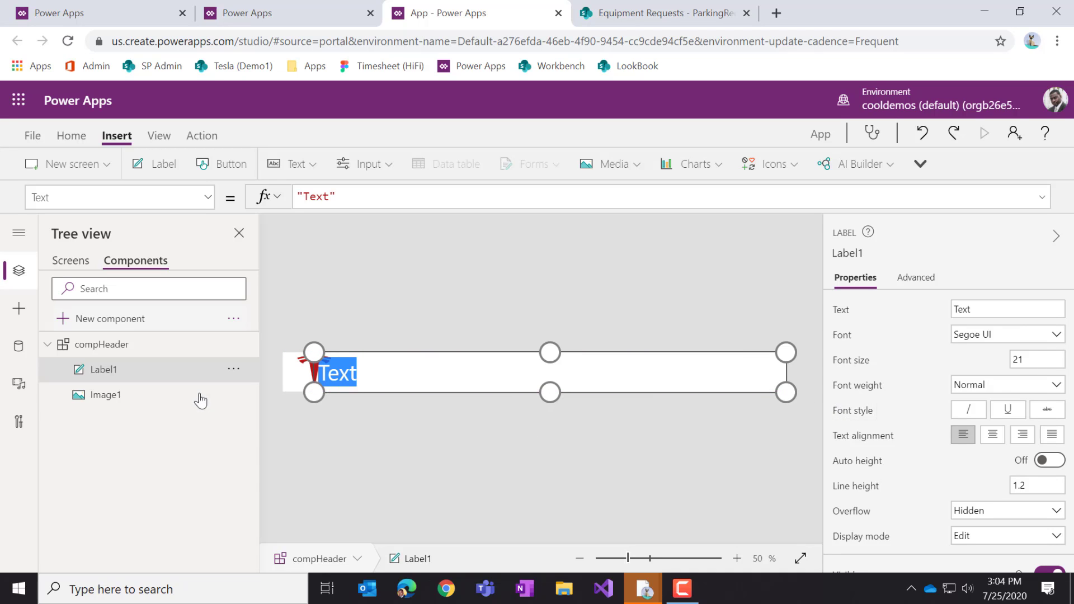
pyautogui.moveTo(313, 394)
pyautogui.mouseDown()
pyautogui.moveTo(334, 392)
pyautogui.moveTo(321, 392)
pyautogui.mouseUp()
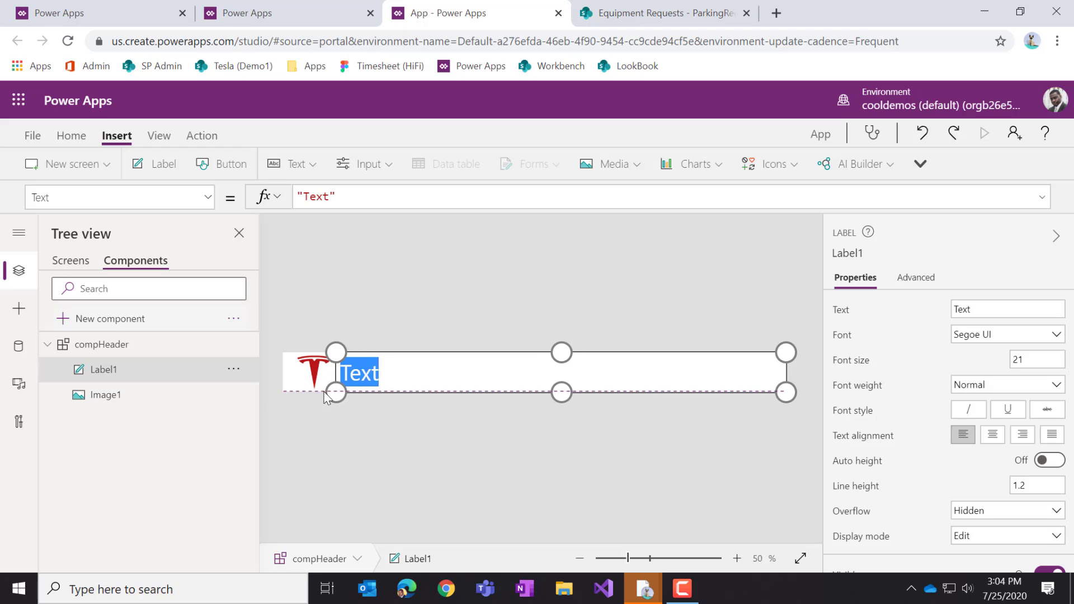
# Set the text of the compHeader title label to "Request Parking Spot"
pyautogui.click(326, 192)
pyautogui.press('BackSpace')
pyautogui.press('BackSpace')
pyautogui.press('BackSpace')
pyautogui.press('BackSpace')
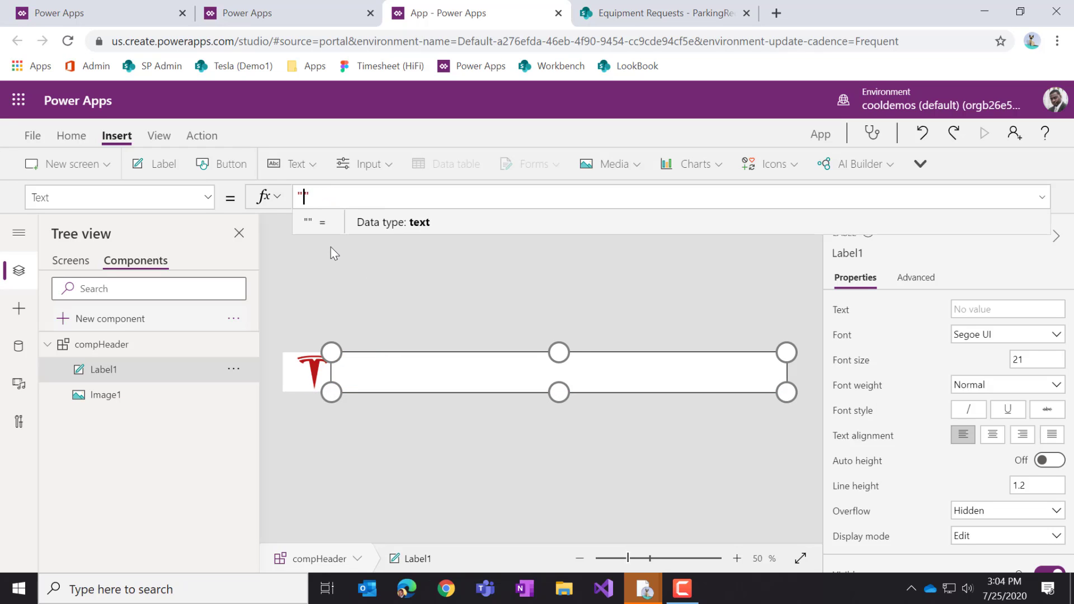
pyautogui.write('pa')
pyautogui.press('BackSpace')
pyautogui.press('BackSpace')
pyautogui.write('P')
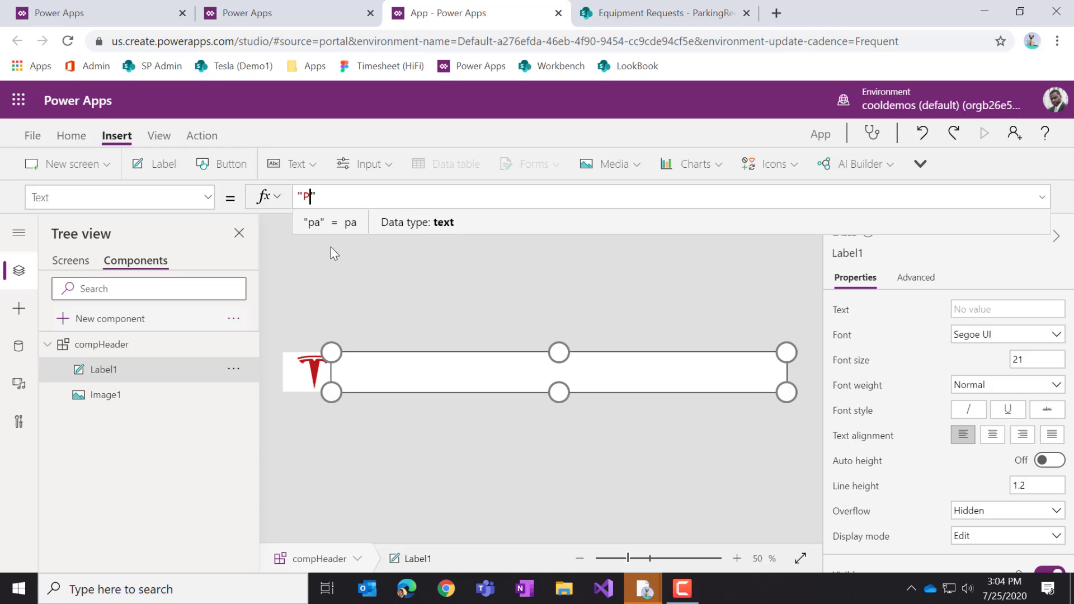
pyautogui.write('a')
pyautogui.press('BackSpace')
pyautogui.press('BackSpace')
pyautogui.write('Re')
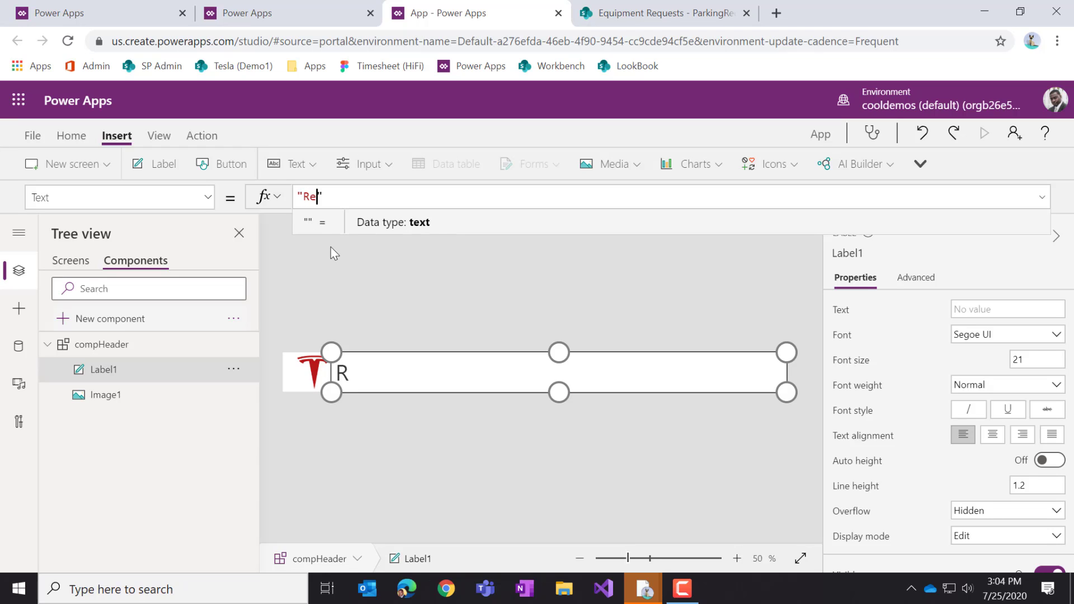
pyautogui.write('quest Parki')
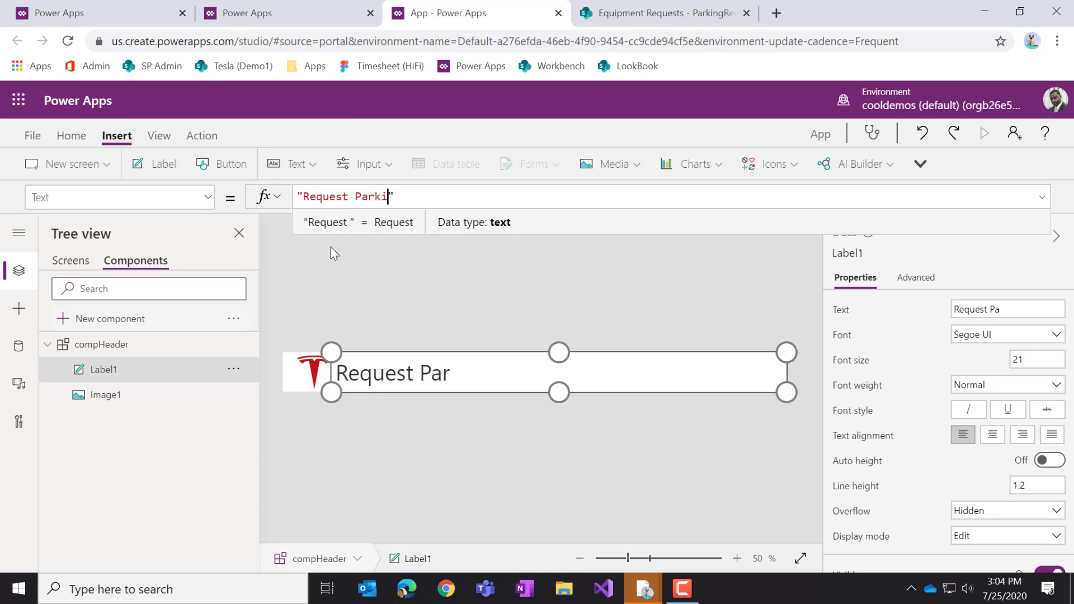
pyautogui.write('n g')
pyautogui.press('BackSpace')
pyautogui.press('BackSpace')
pyautogui.press('BackSpace')
pyautogui.write('g')
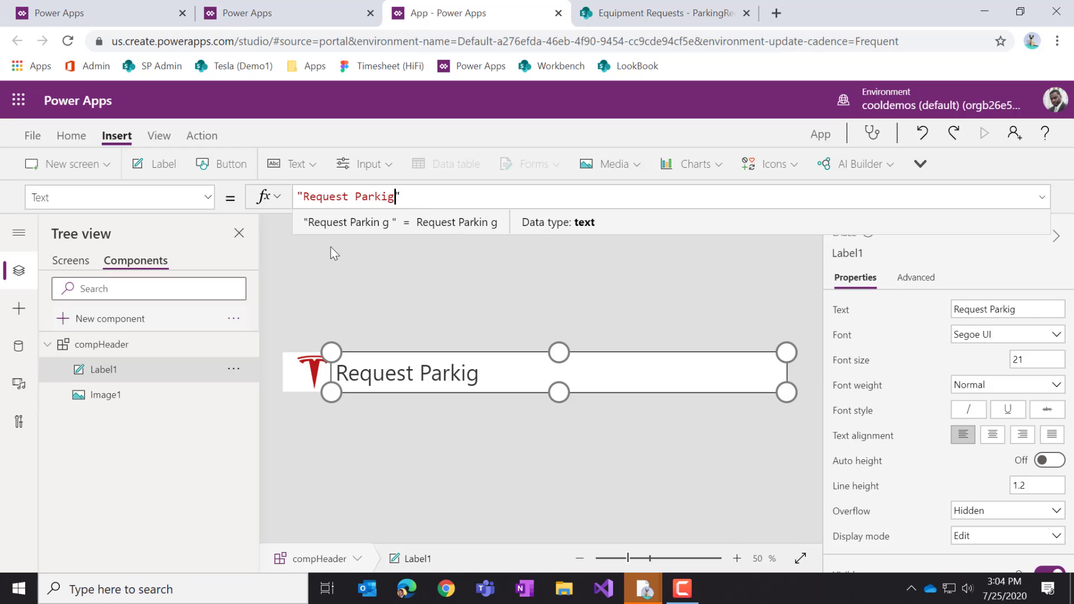
pyautogui.press('BackSpace')
pyautogui.write('ng Spt')
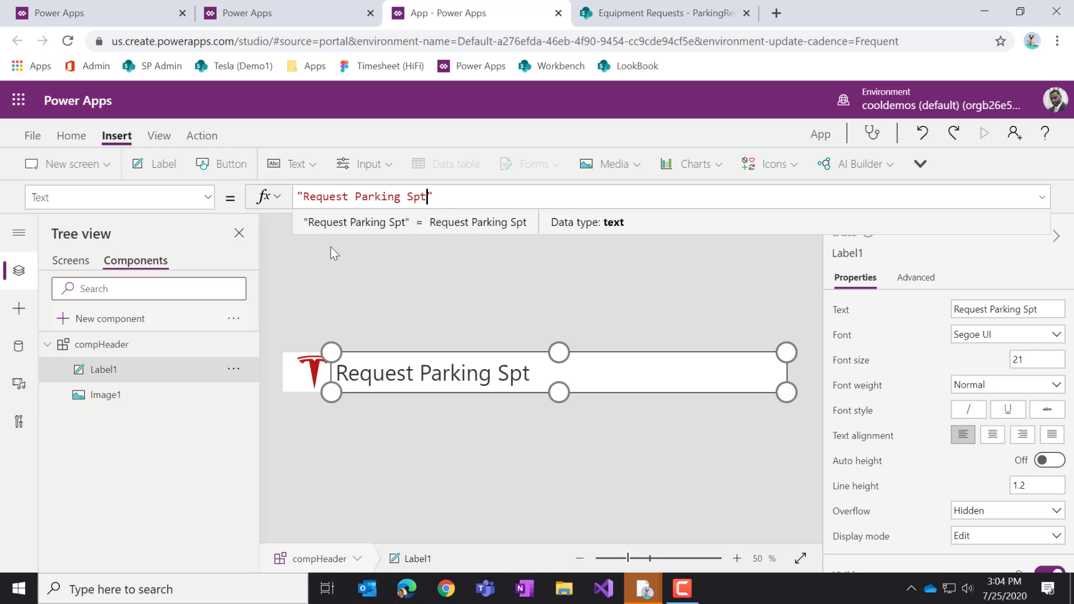
pyautogui.press('BackSpace')
pyautogui.write('ot')
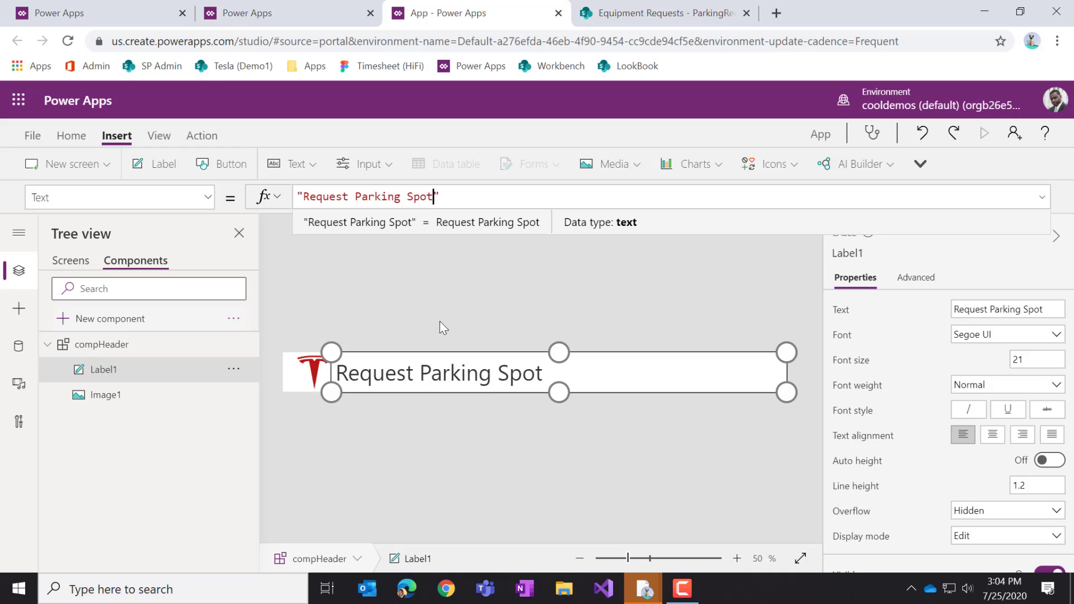
pyautogui.click(443, 327)
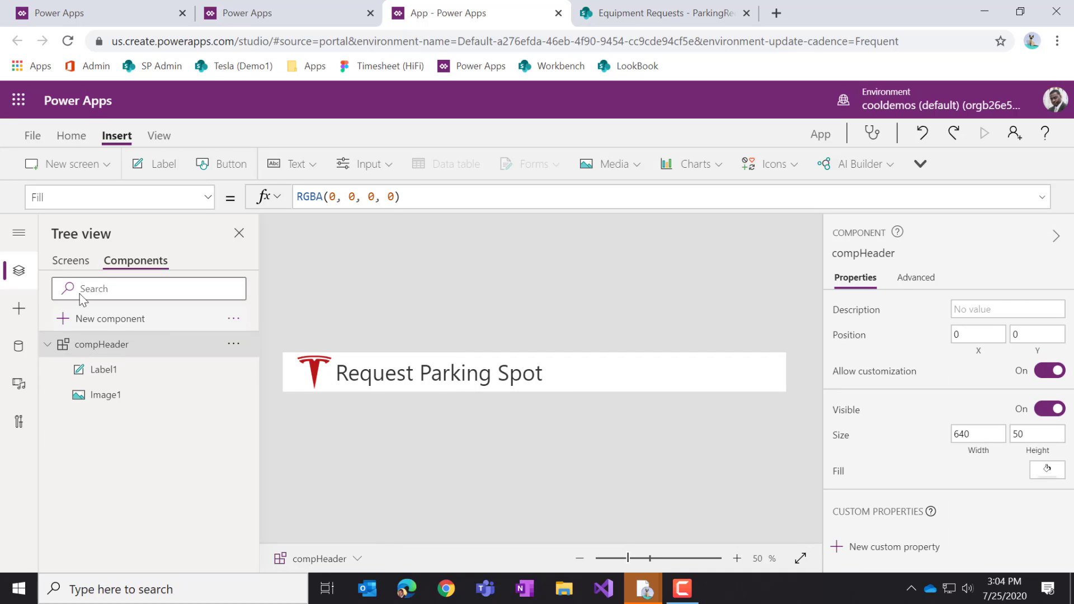
# Check how the header looks on Screen1, and examine the title label's properties back in the compHeader component
pyautogui.click(70, 261)
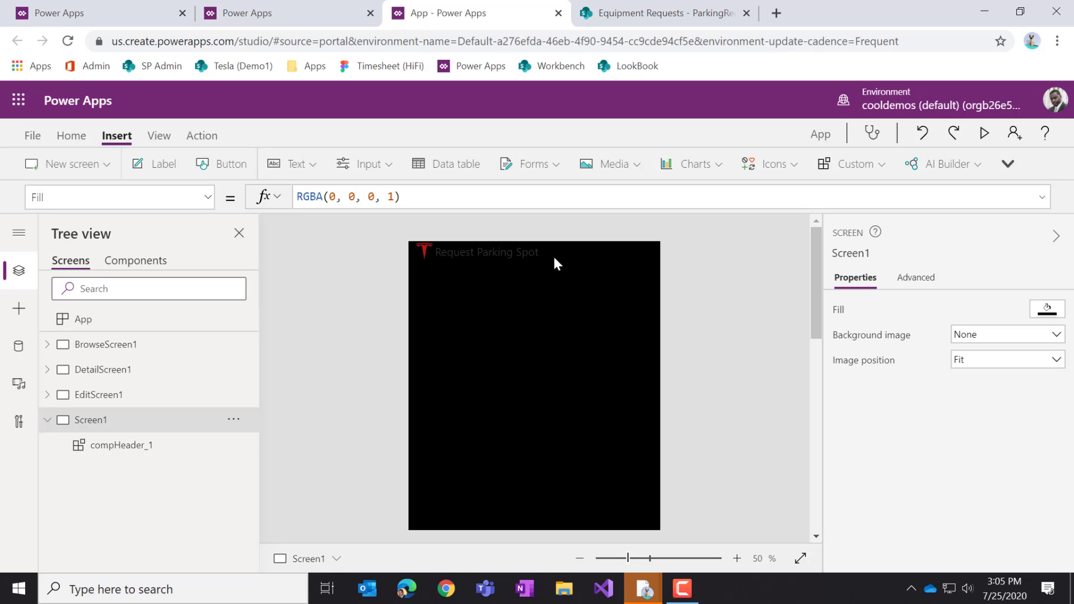
pyautogui.click(136, 261)
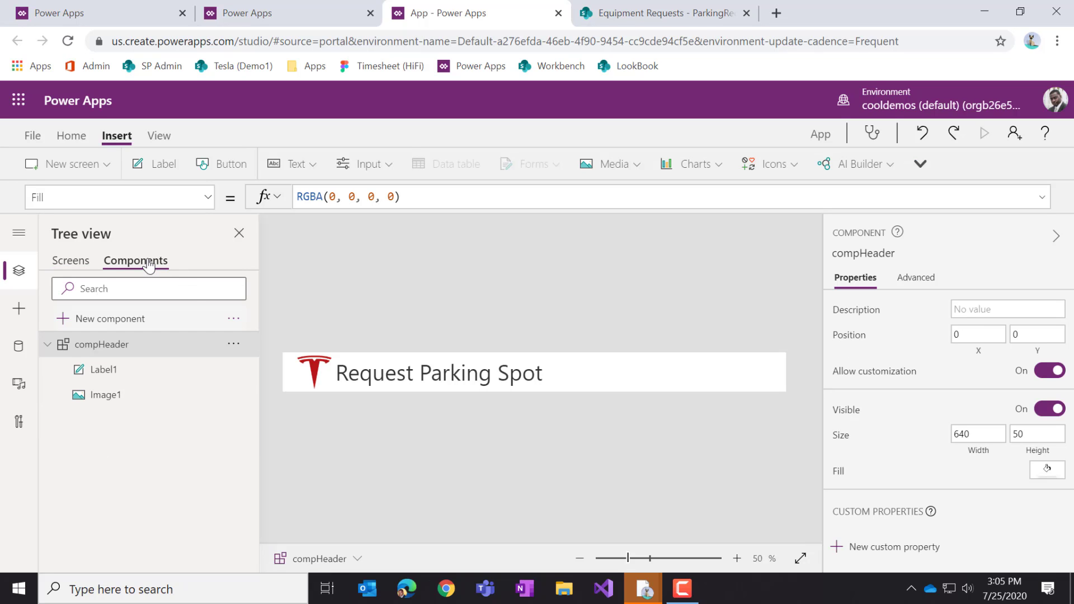
pyautogui.click(440, 380)
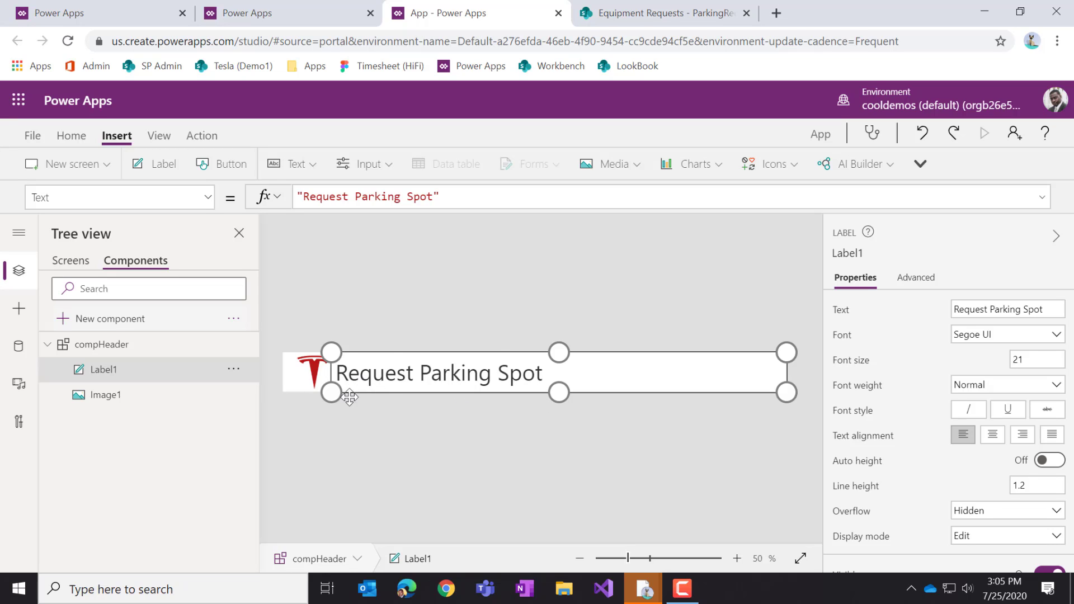
pyautogui.scroll(-3, 831, 417)
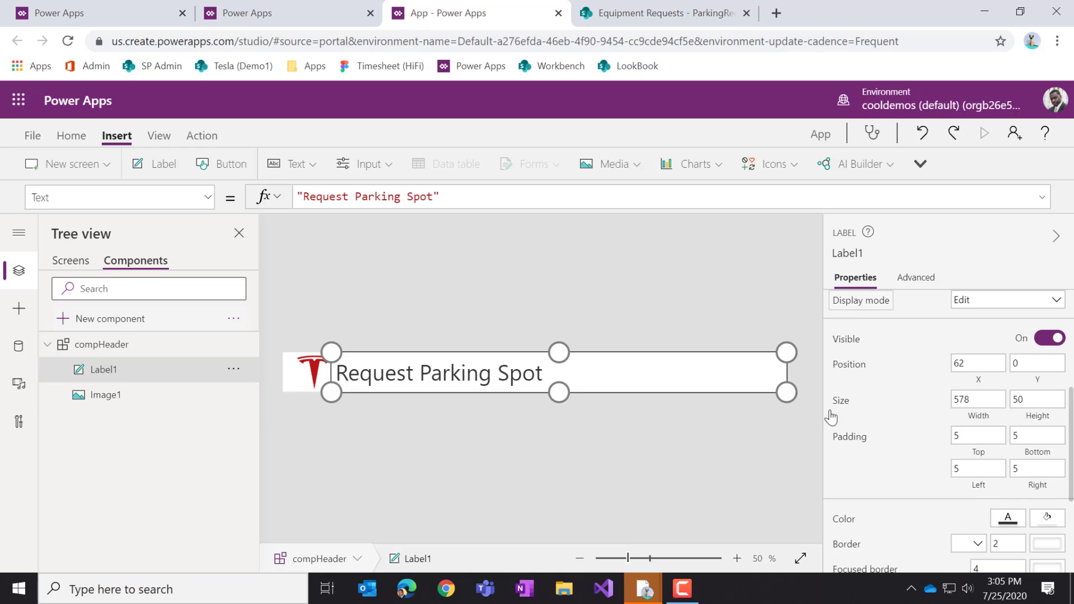
# Start a new custom property on compHeader with display name TextColor and description "Color of Title"
pyautogui.click(101, 346)
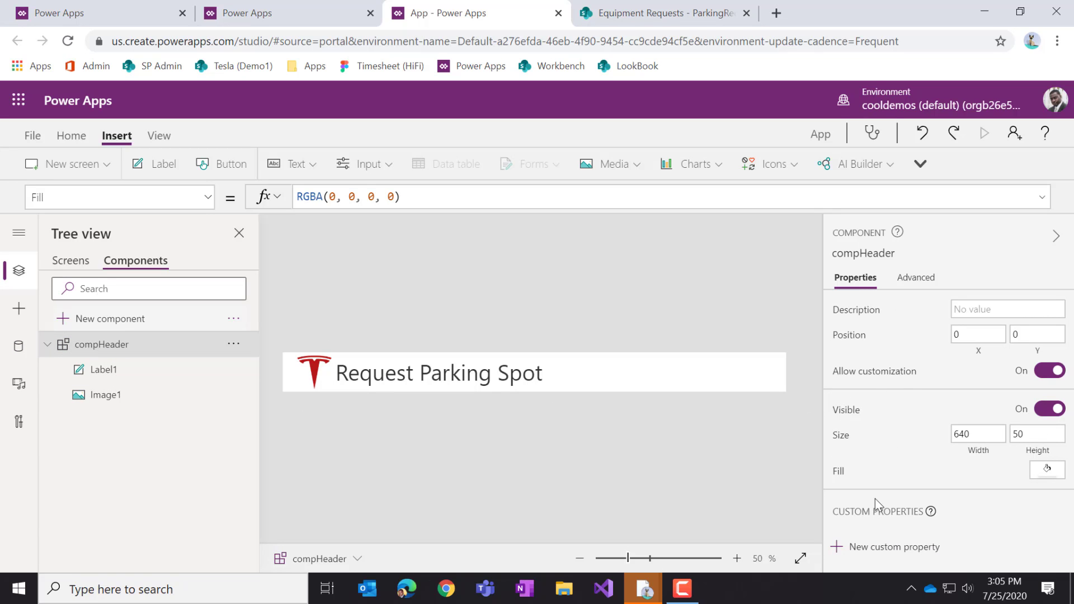
pyautogui.click(883, 553)
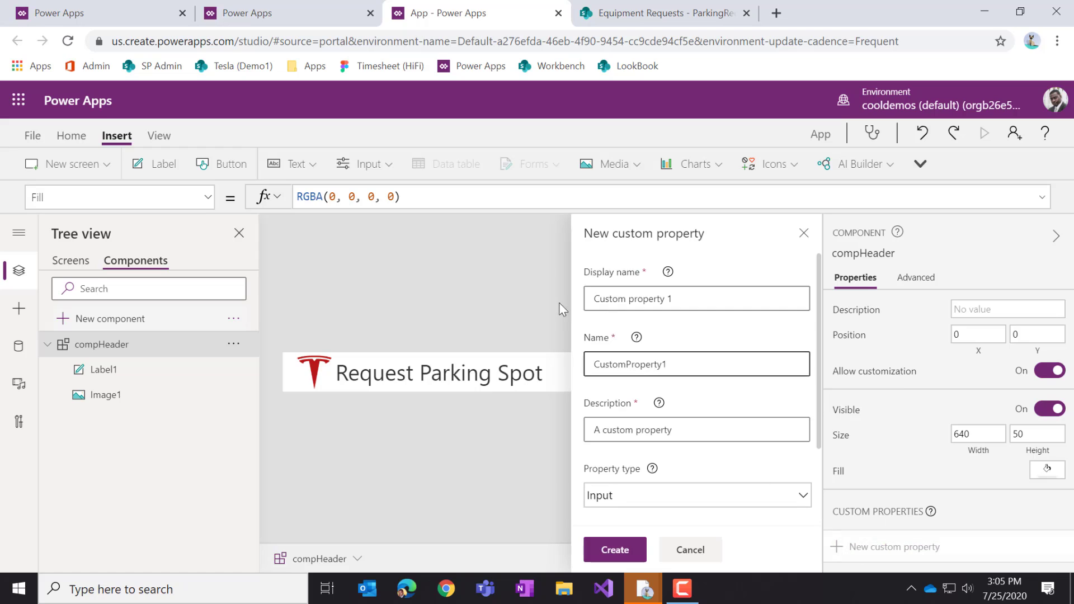
pyautogui.click(645, 301)
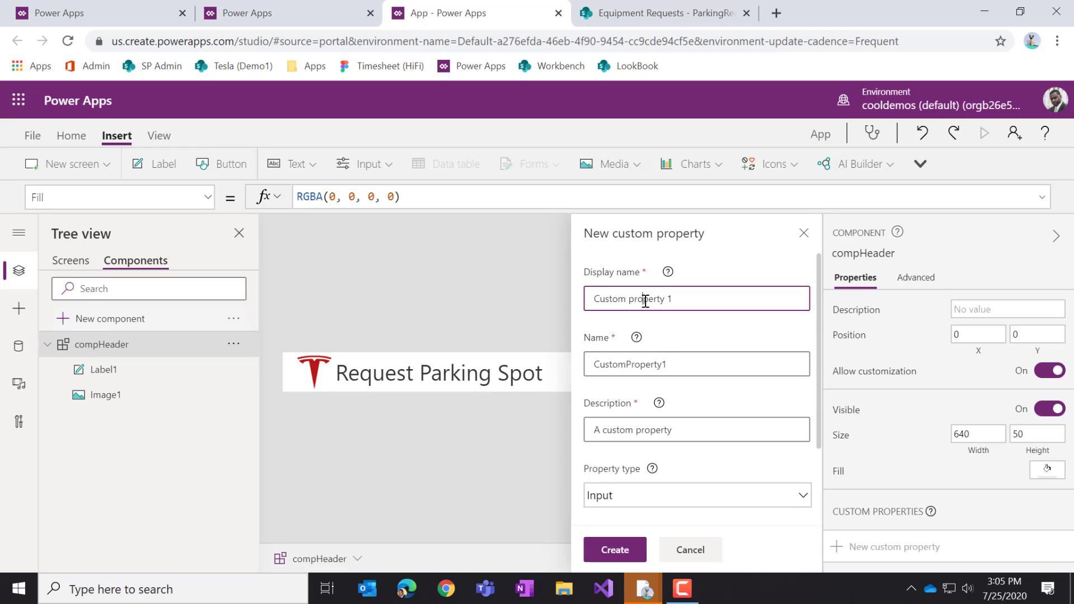
pyautogui.write('Te')
pyautogui.moveTo(684, 300); pyautogui.dragTo(494, 309)
pyautogui.write('Te')
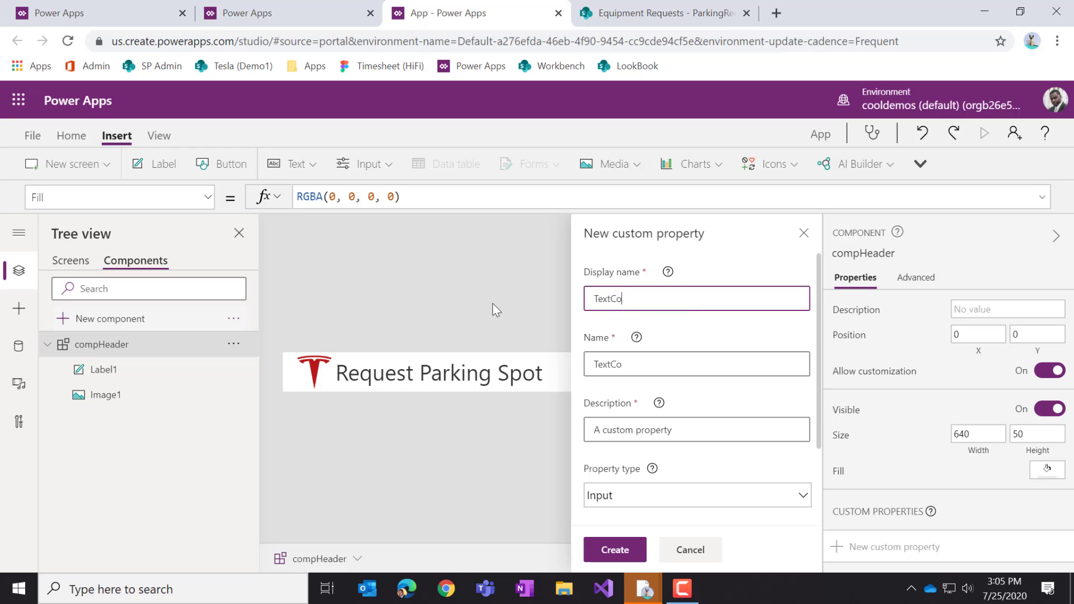
pyautogui.click(624, 430)
pyautogui.moveTo(683, 439); pyautogui.dragTo(428, 441)
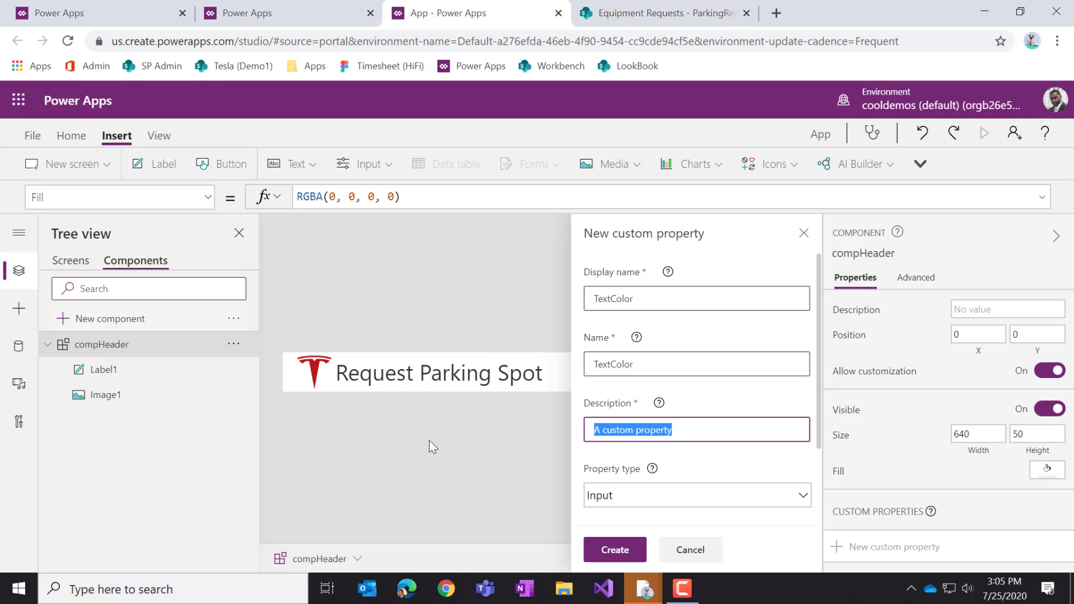
pyautogui.write('Color of Title')
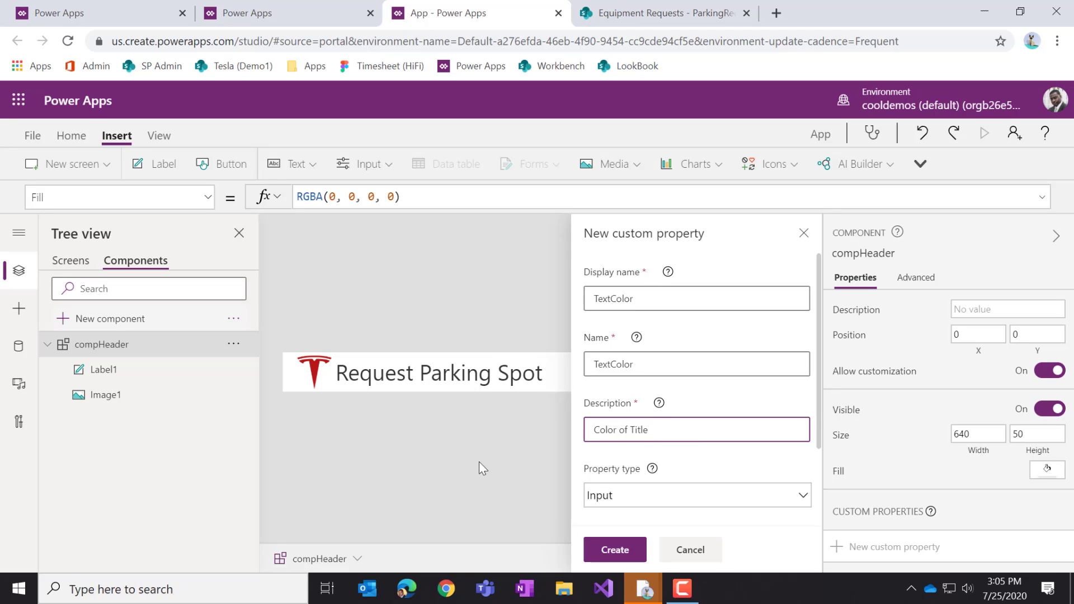
# Set the data type of the new TextColor property to Color and create the property
pyautogui.scroll(-2, 608, 475)
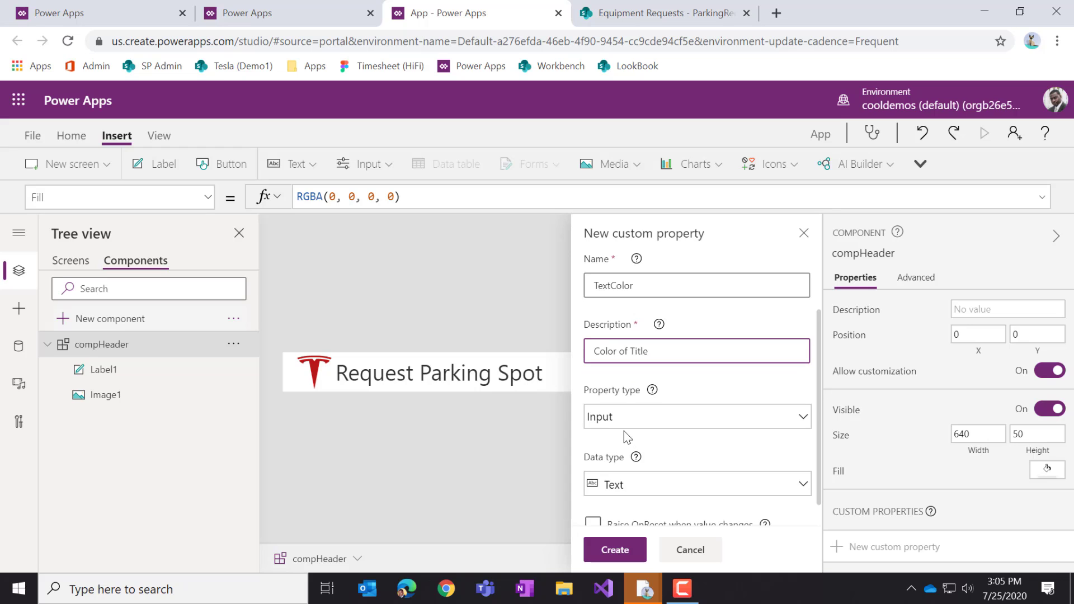
pyautogui.scroll(-1, 625, 430)
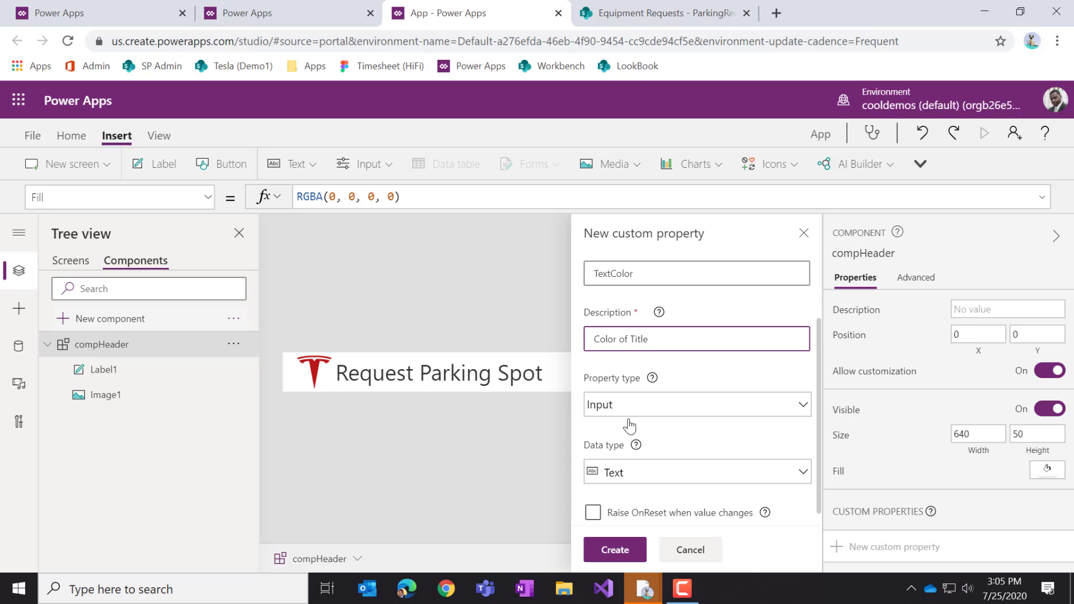
pyautogui.click(618, 460)
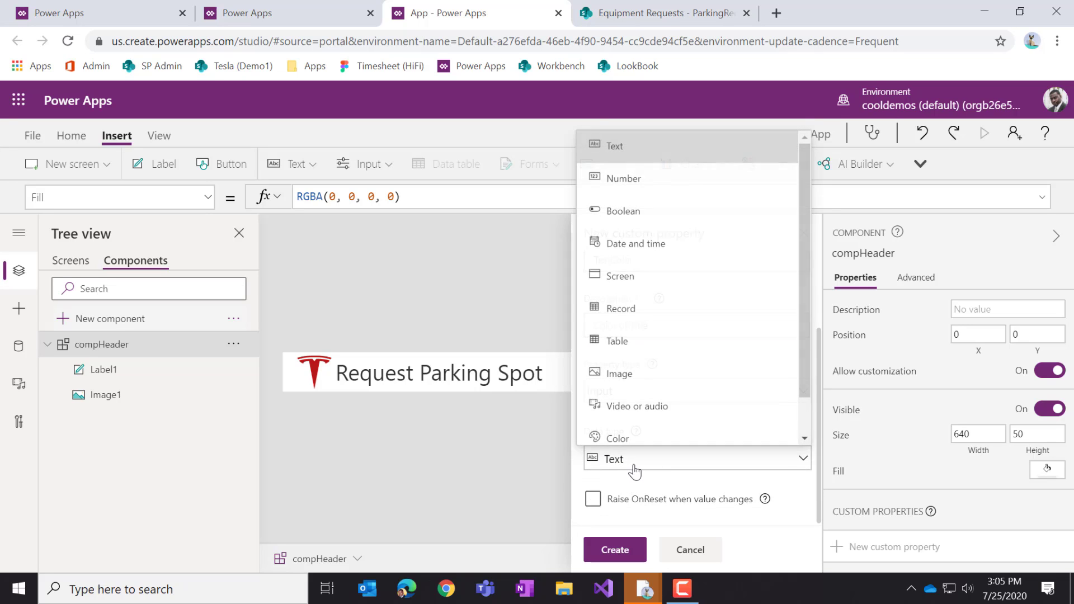
pyautogui.scroll(-1, 682, 381)
pyautogui.click(654, 404)
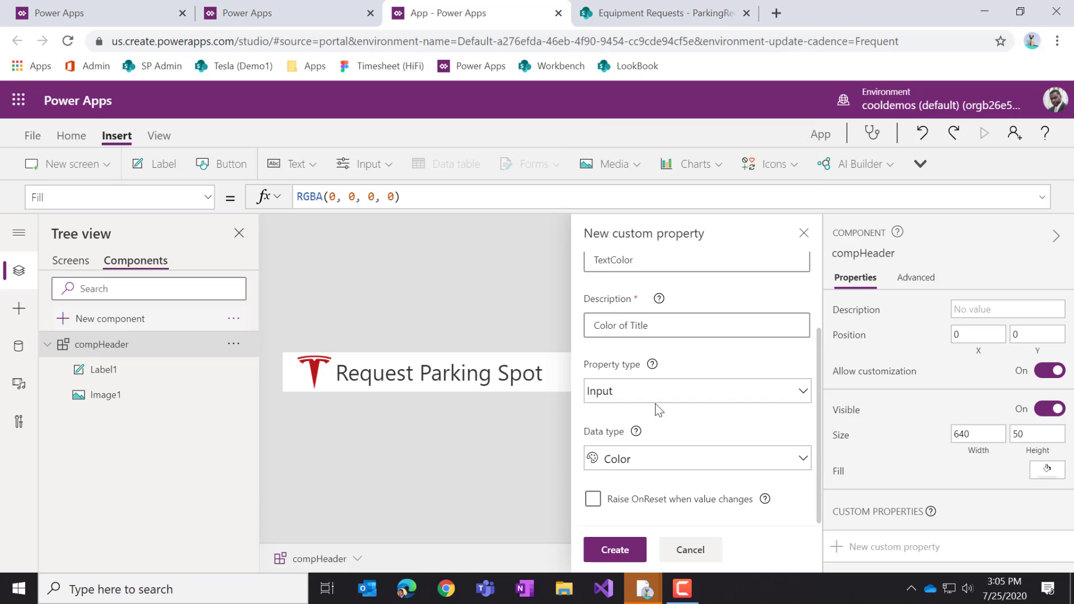
pyautogui.click(627, 466)
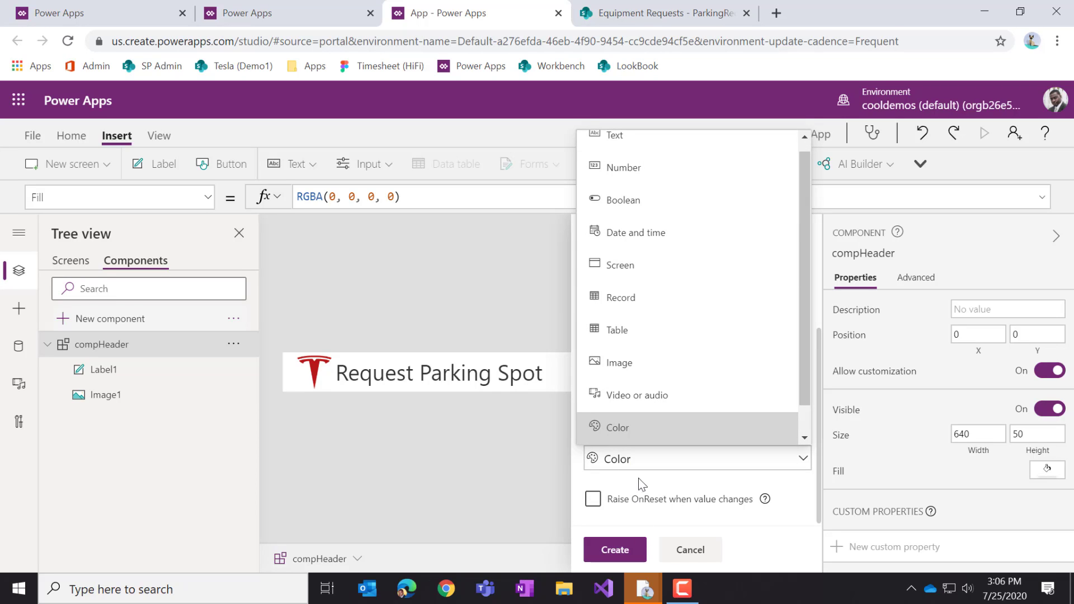
pyautogui.click(621, 431)
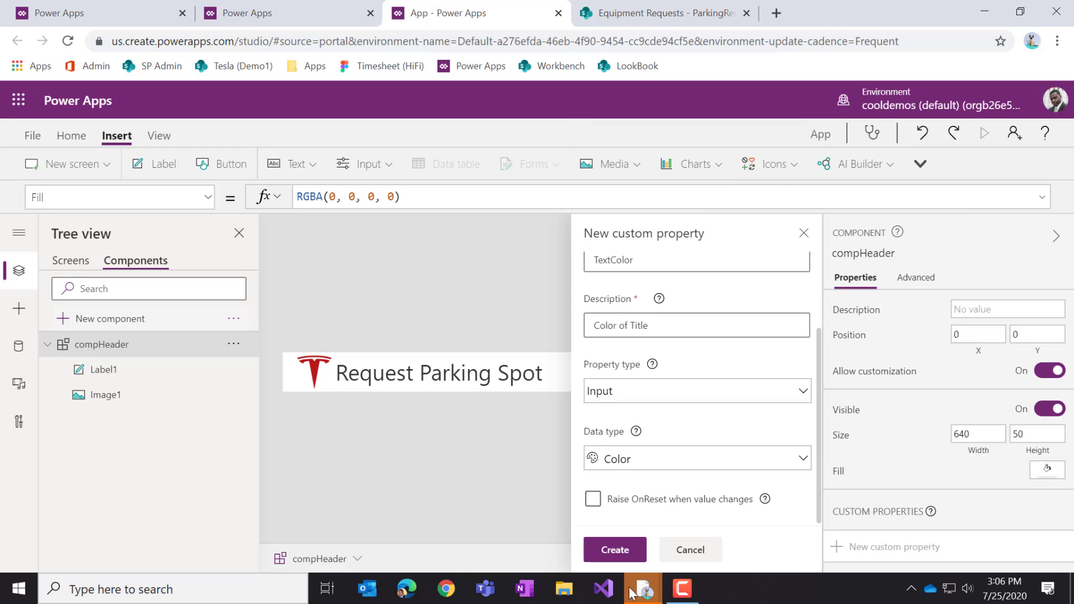
pyautogui.click(623, 550)
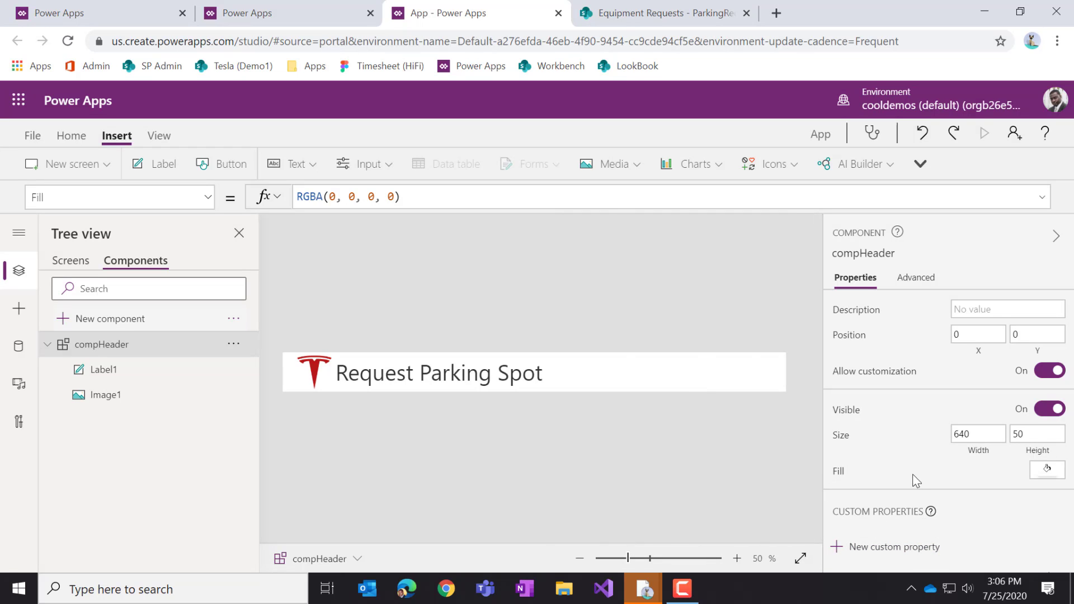
pyautogui.scroll(-1, 912, 477)
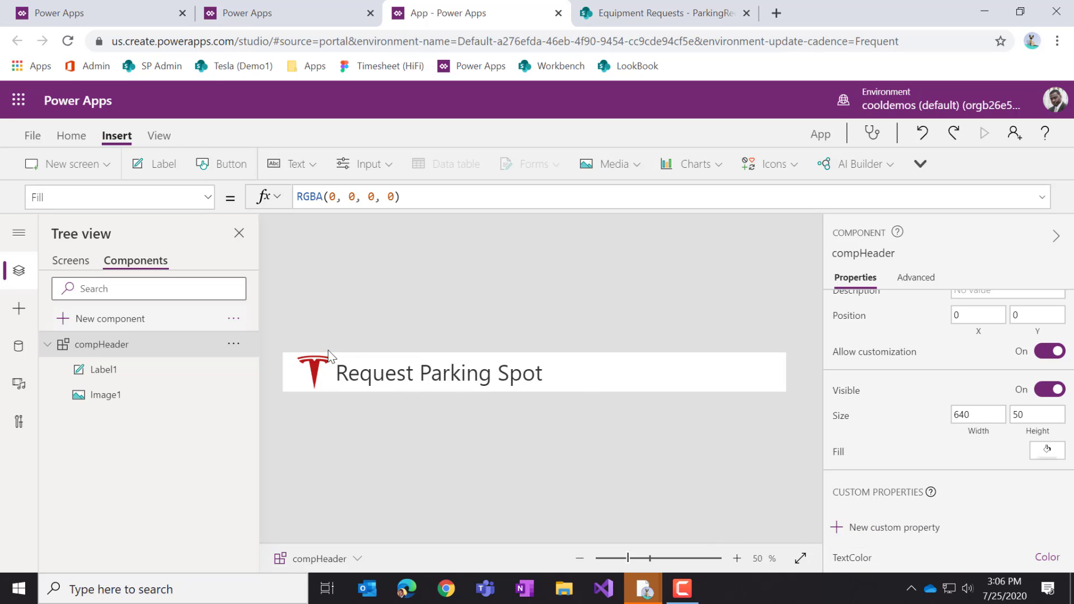
# Set the Color property of the compHeader title label to the formula compHeader.TextColor
pyautogui.click(380, 372)
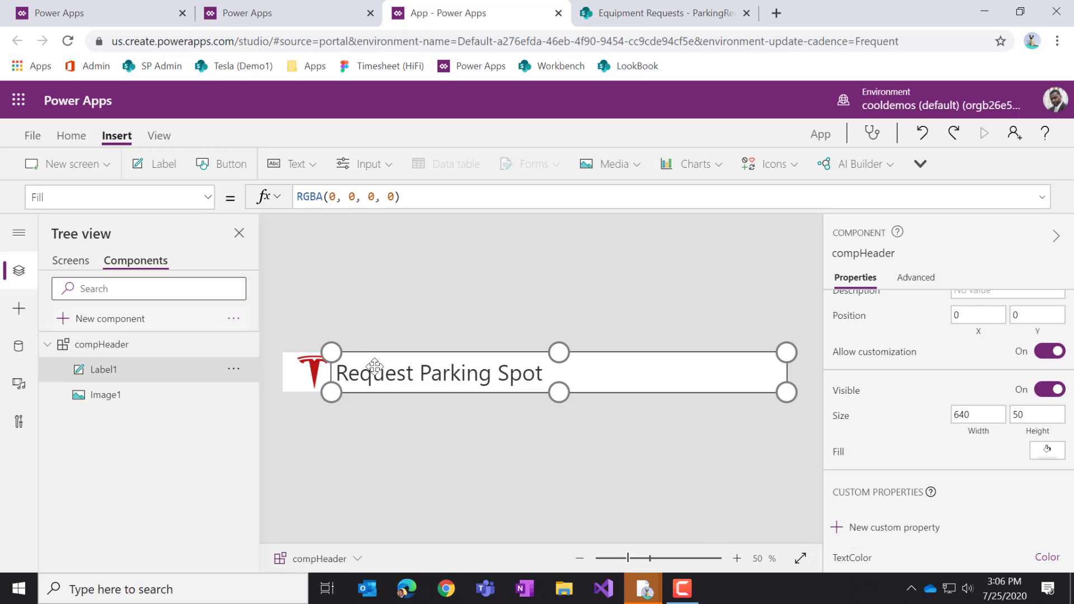
pyautogui.click(207, 198)
pyautogui.scroll(5, 168, 280)
pyautogui.scroll(6, 168, 276)
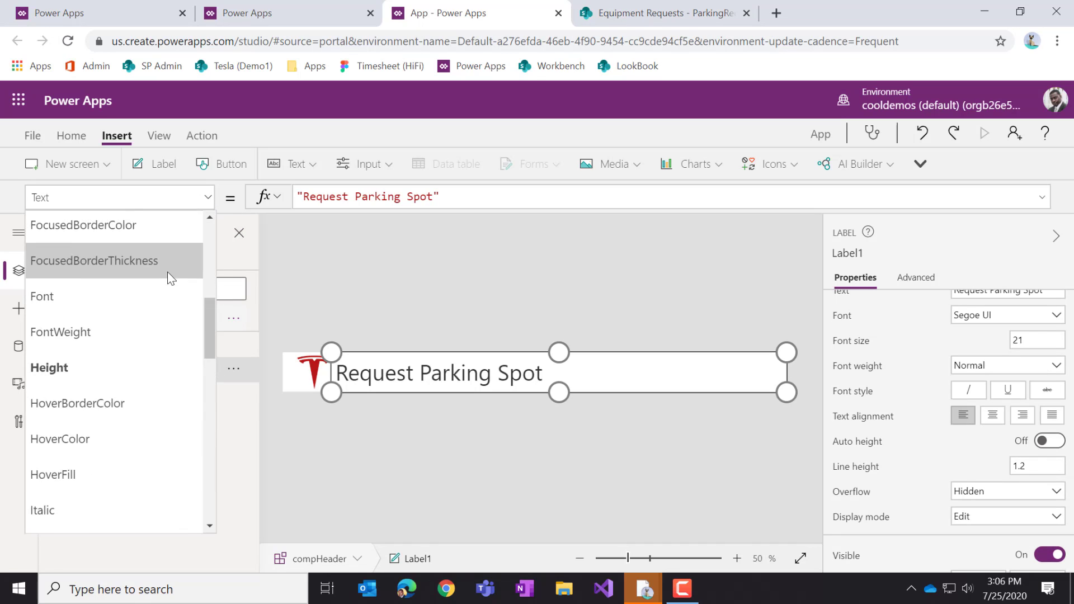
pyautogui.click(121, 411)
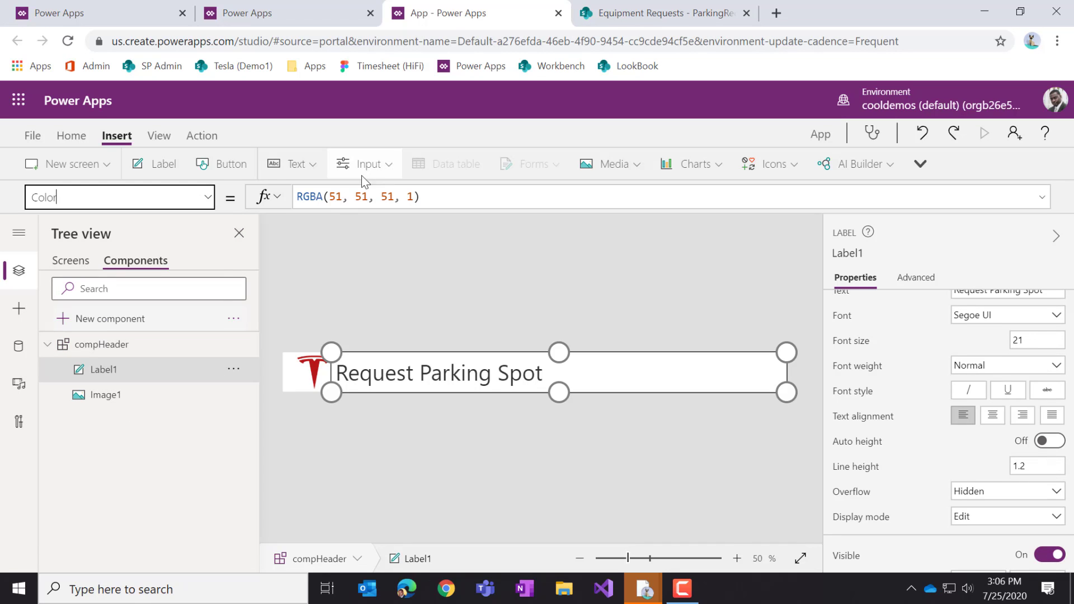
pyautogui.moveTo(300, 196); pyautogui.dragTo(671, 231)
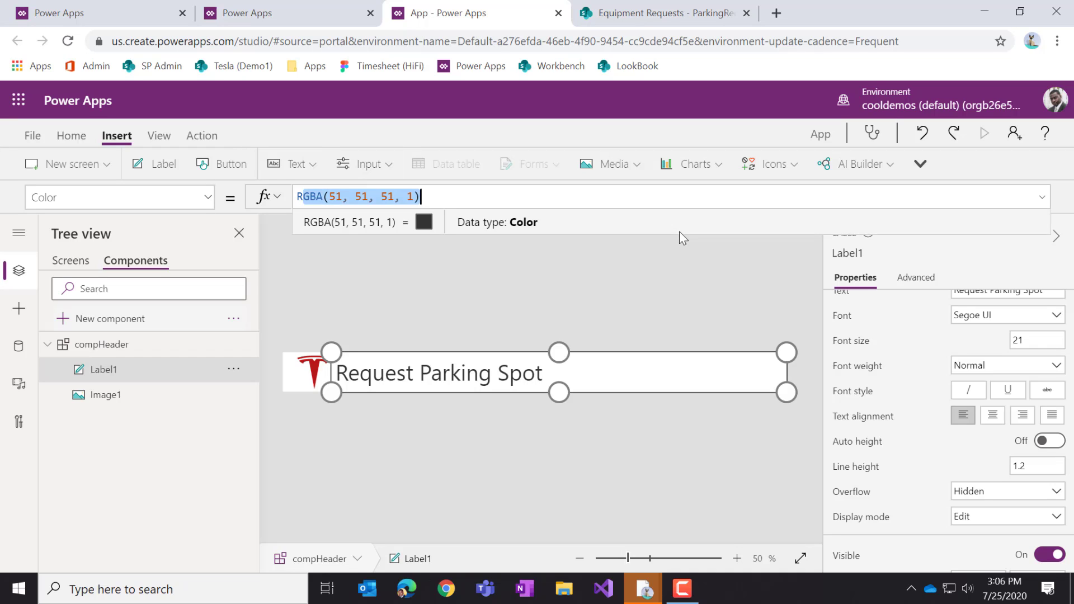
pyautogui.press('Delete')
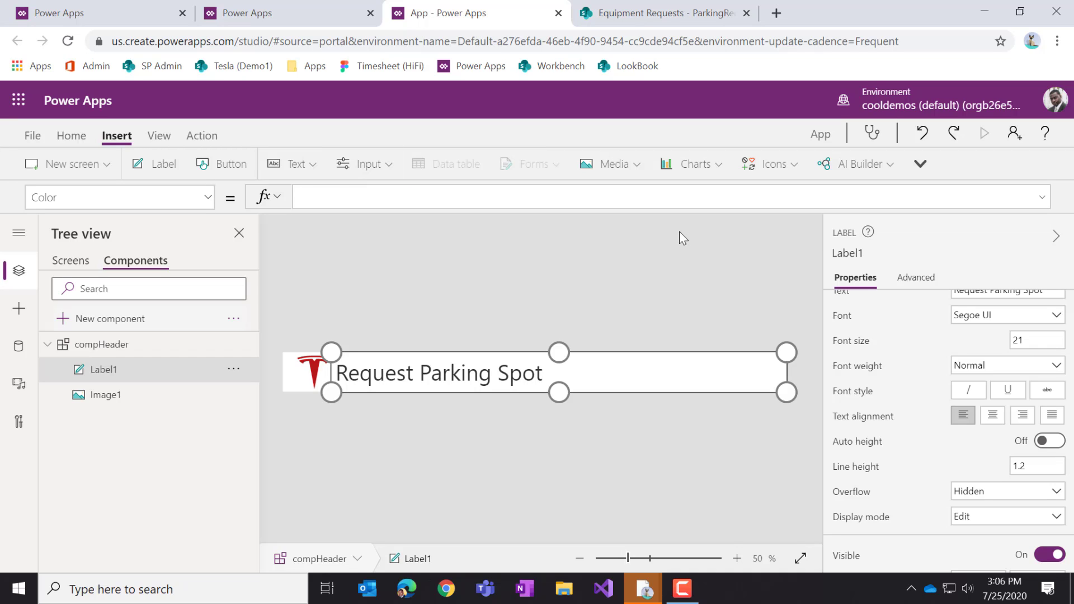
pyautogui.write('comphea')
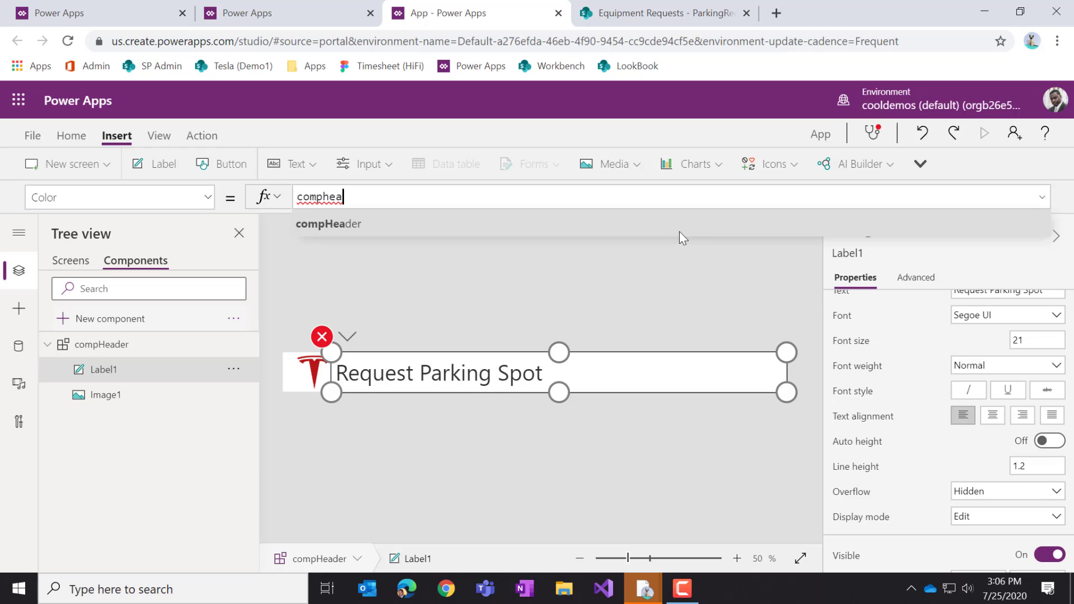
pyautogui.press('Tab')
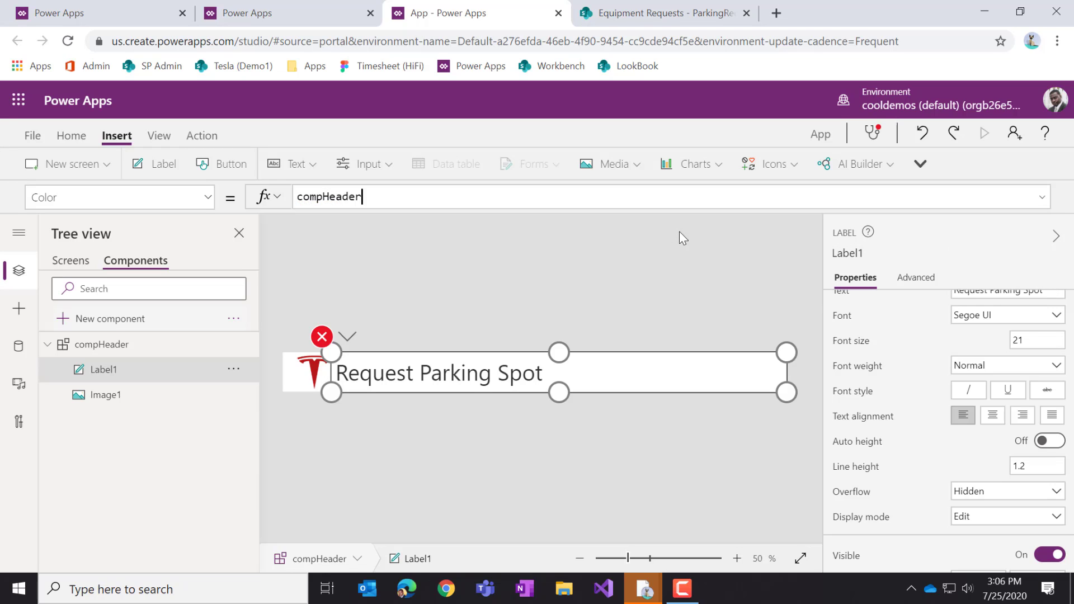
pyautogui.write('.text')
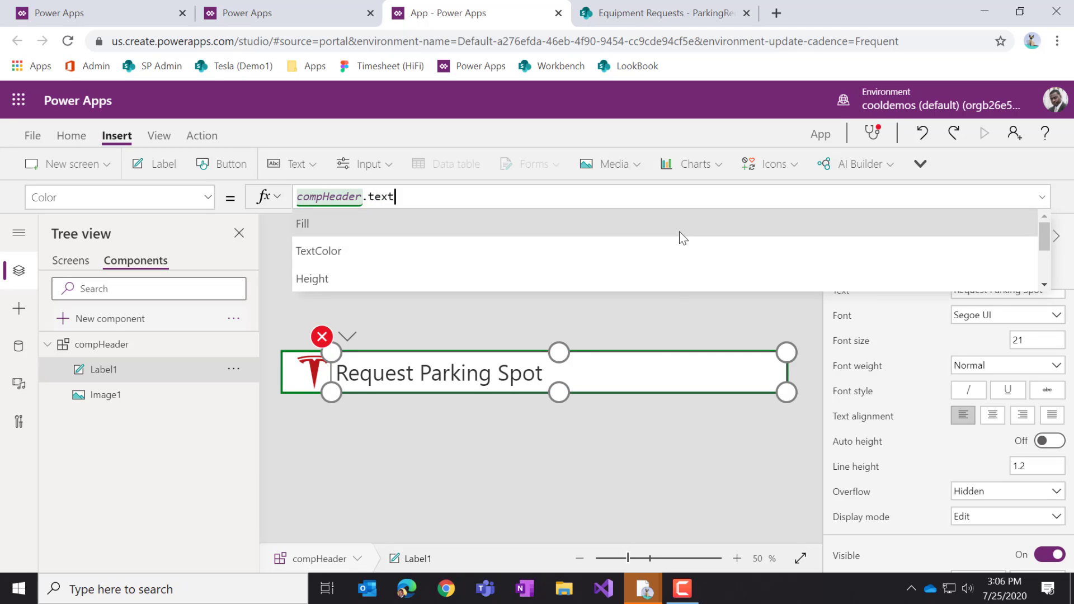
pyautogui.press('Tab')
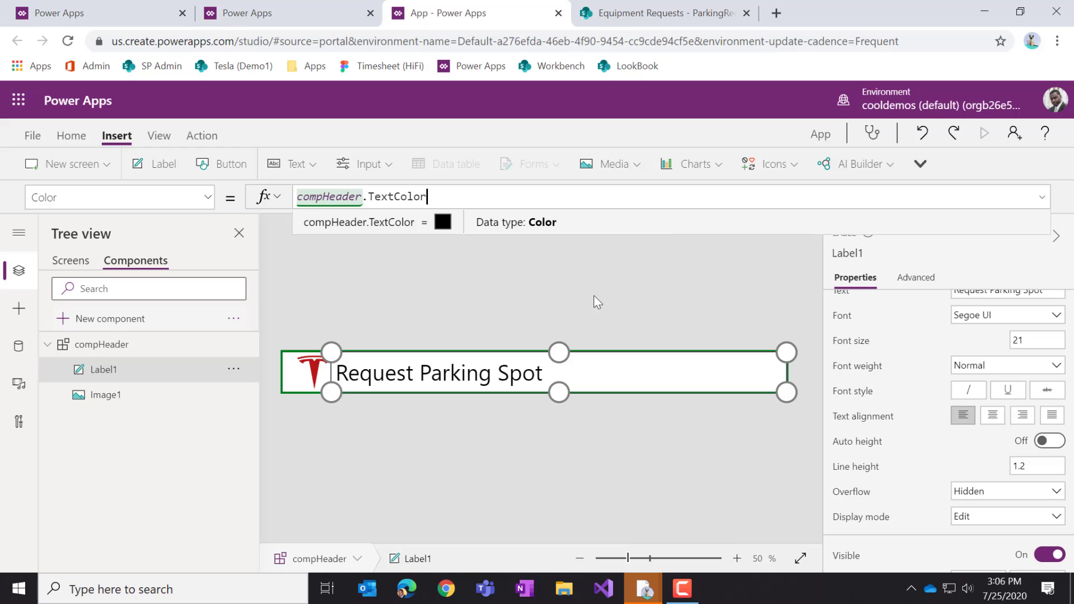
# Set the TextColor custom property of the header component instance on Screen1 to white
pyautogui.click(560, 293)
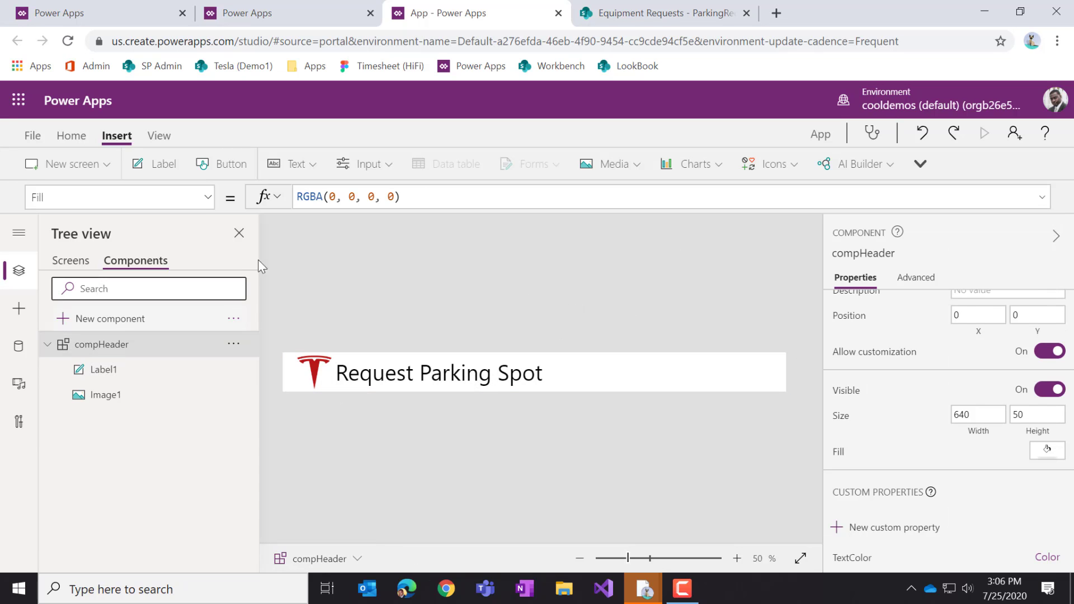
pyautogui.click(70, 260)
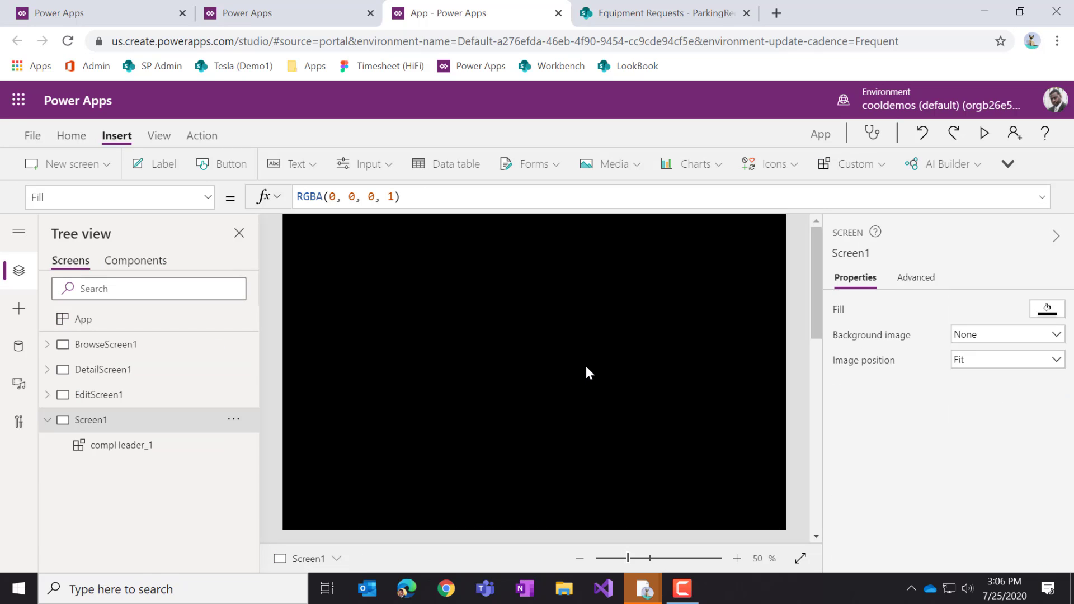
pyautogui.click(500, 260)
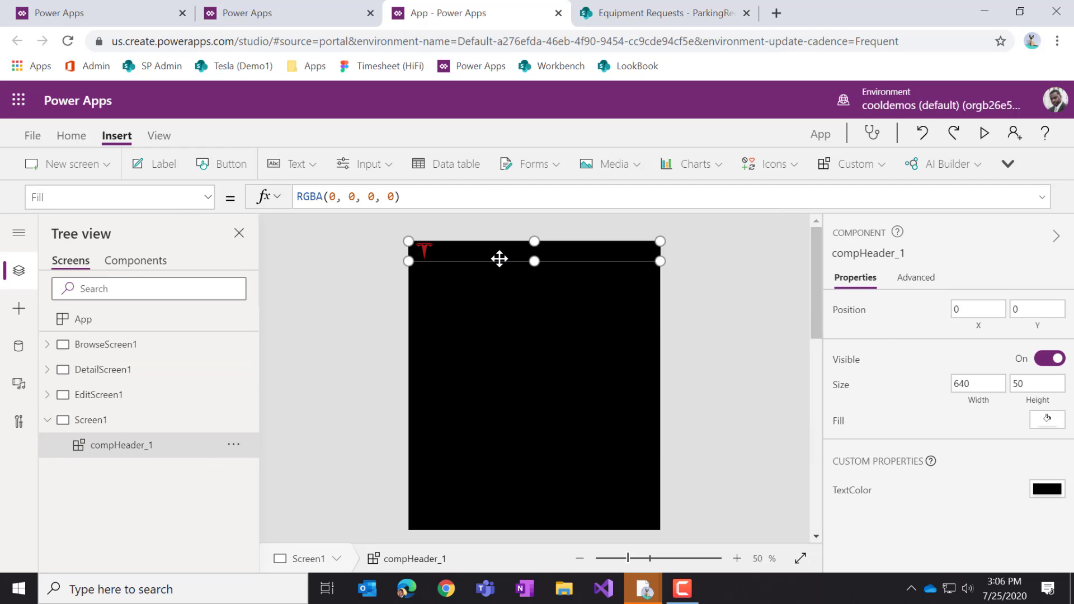
pyautogui.click(208, 201)
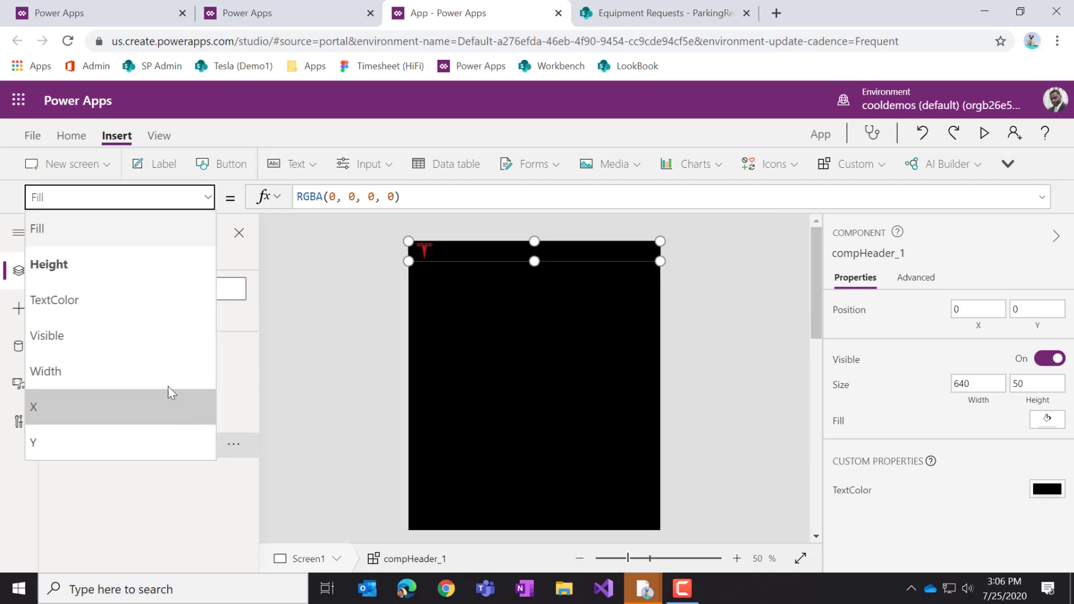
pyautogui.click(67, 303)
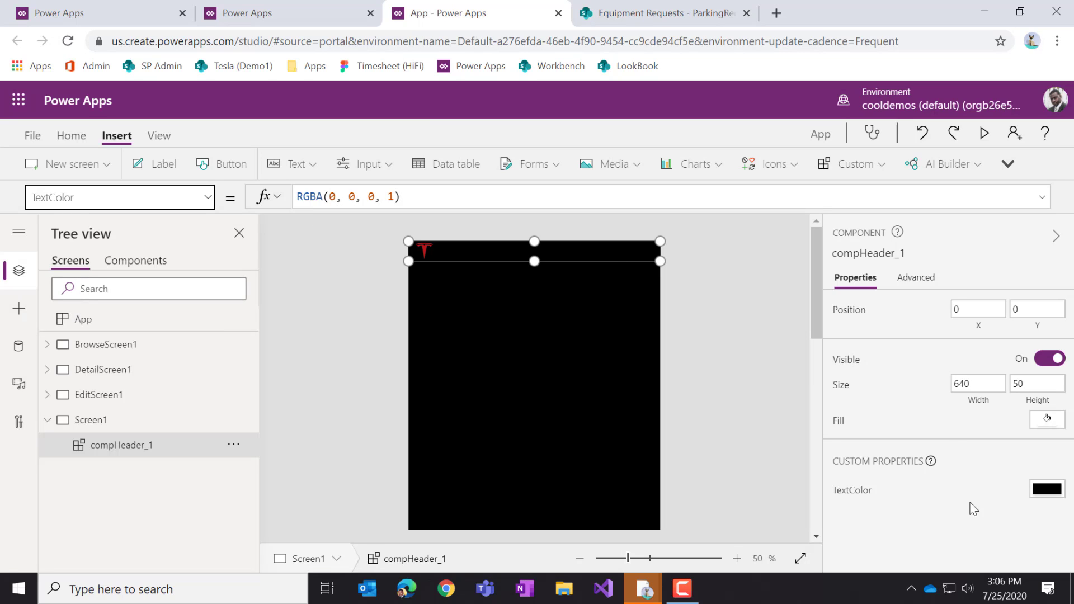
pyautogui.click(1053, 493)
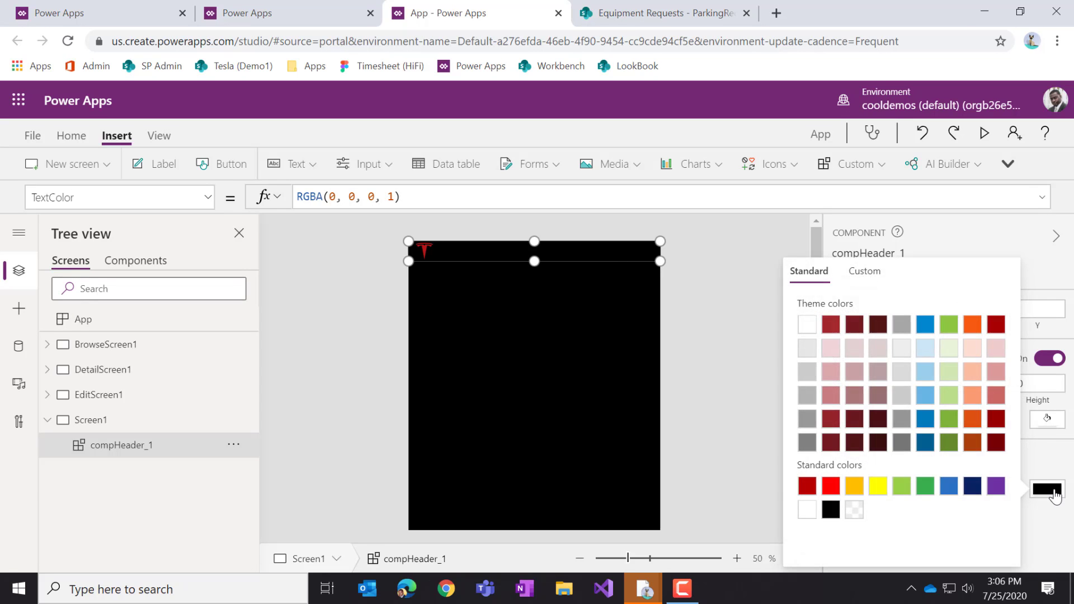
pyautogui.click(807, 325)
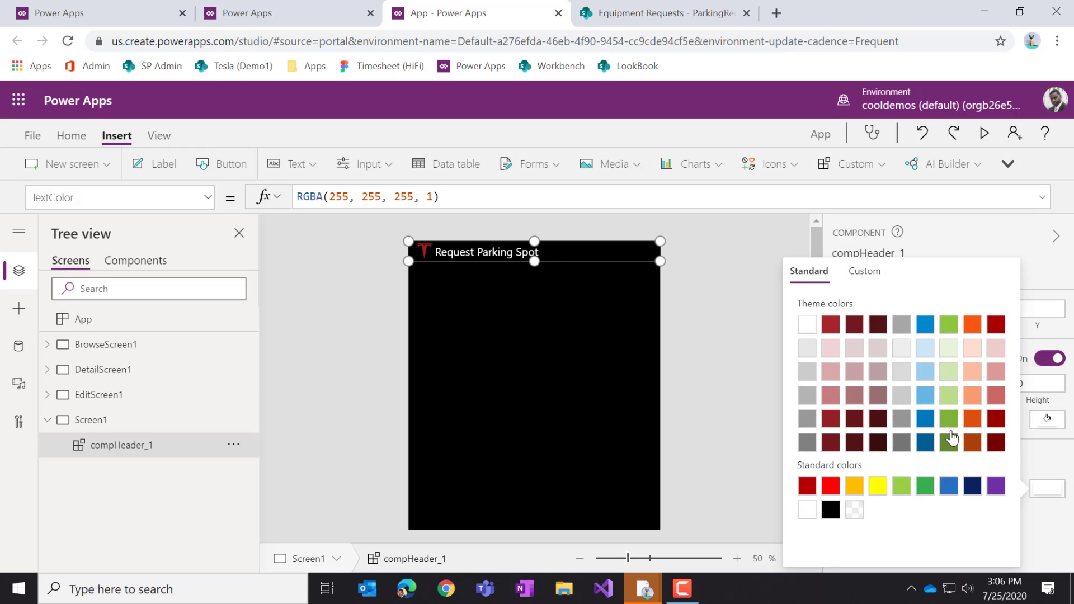
pyautogui.click(1050, 524)
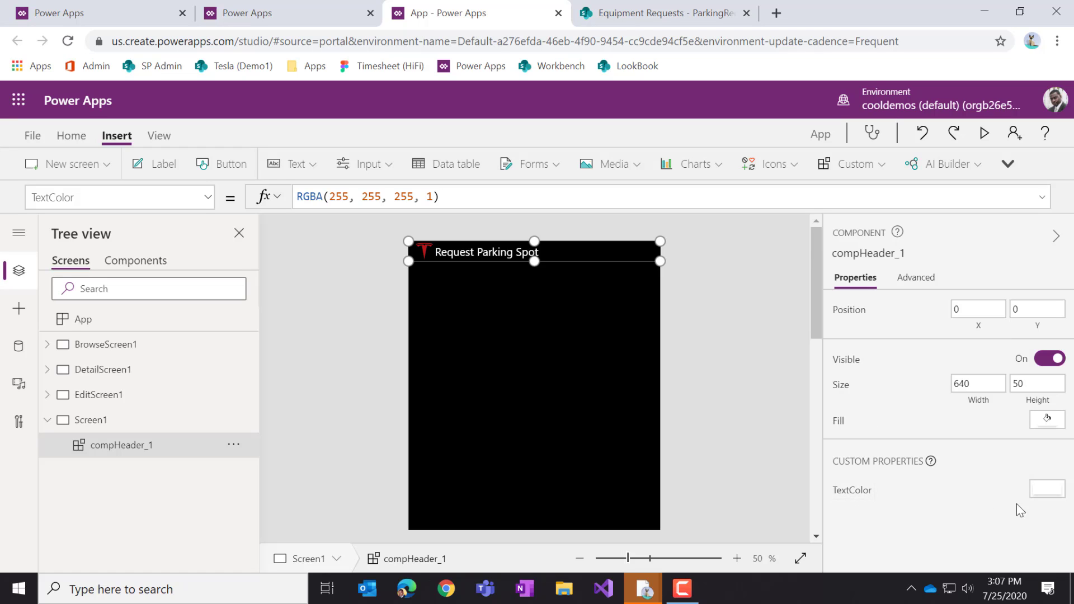
pyautogui.click(666, 460)
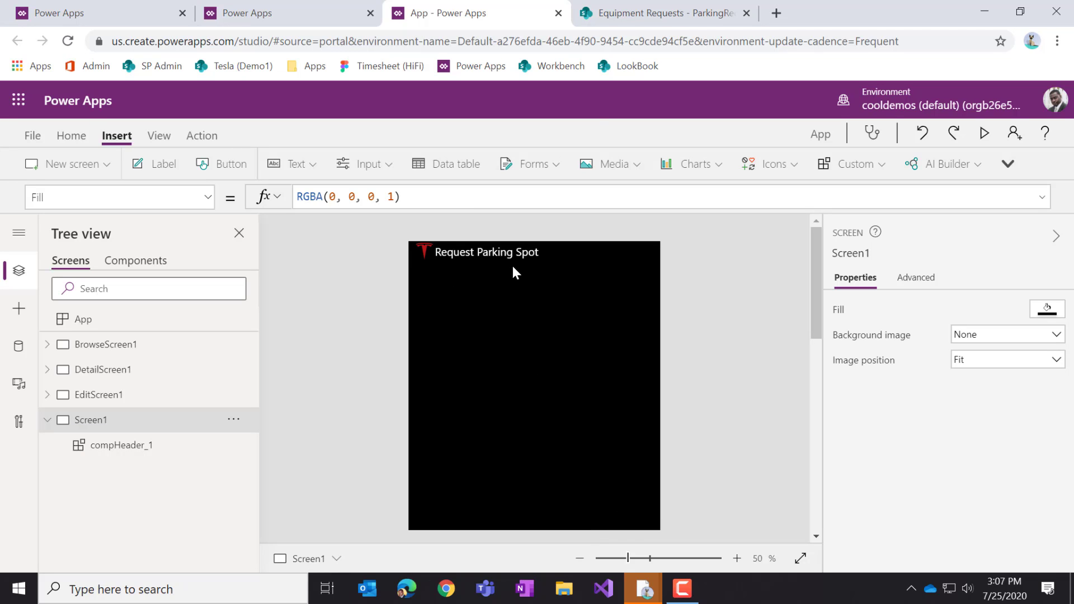
# Check the existing Parking Request form in SharePoint, and add a text label below the header on Screen1, stretched across the full screen width
pyautogui.click(649, 13)
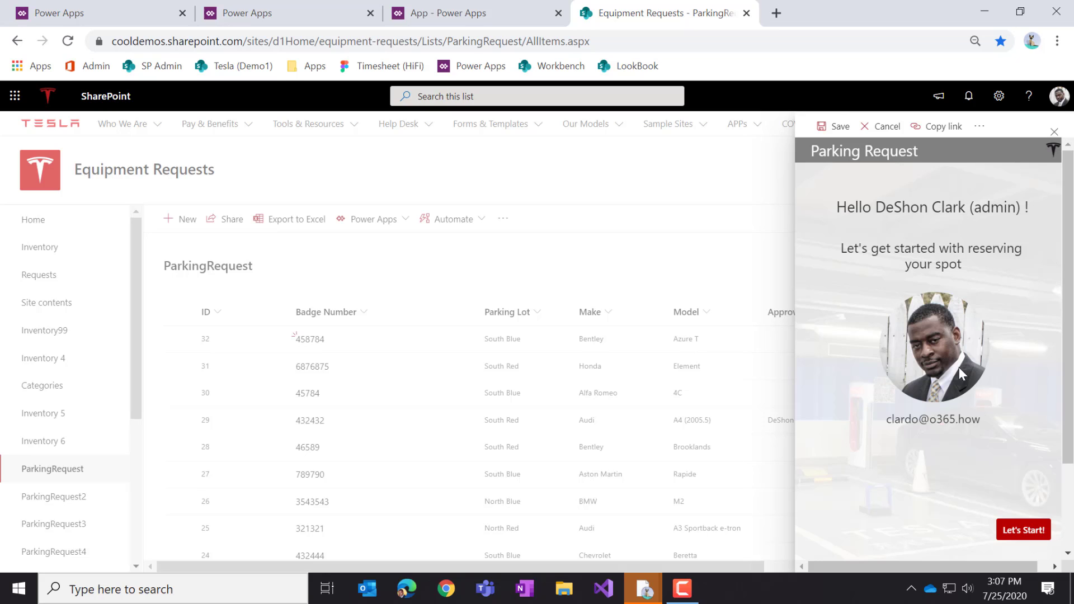
pyautogui.click(444, 20)
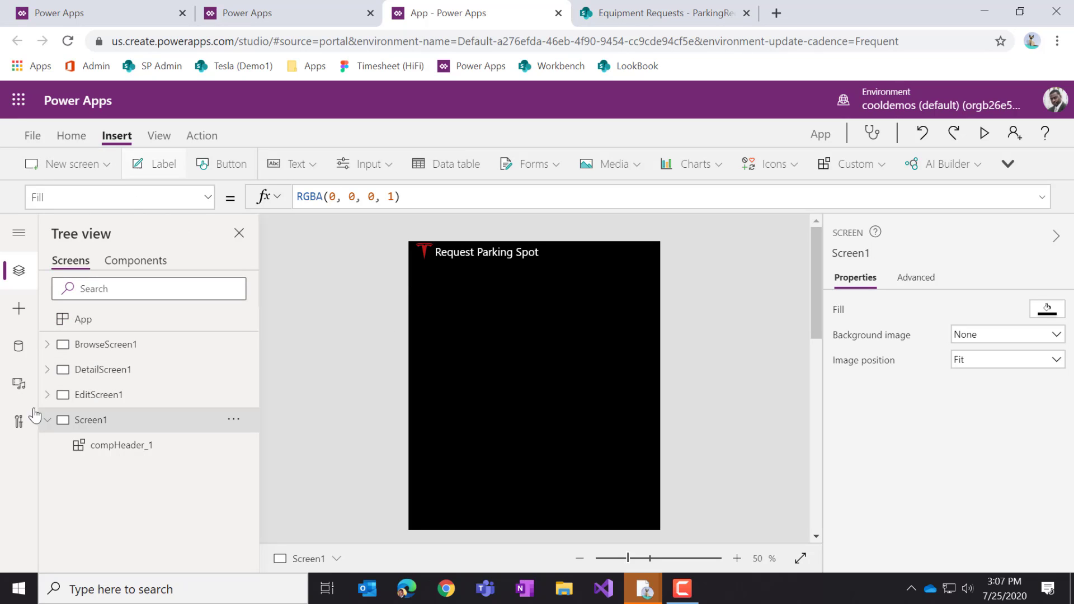
pyautogui.click(12, 315)
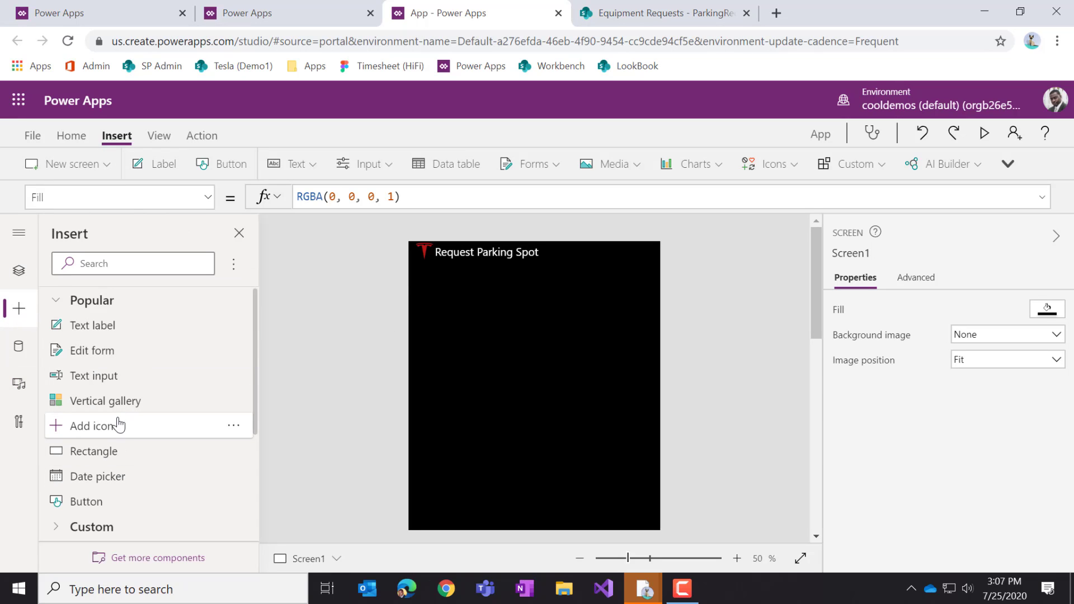
pyautogui.click(120, 330)
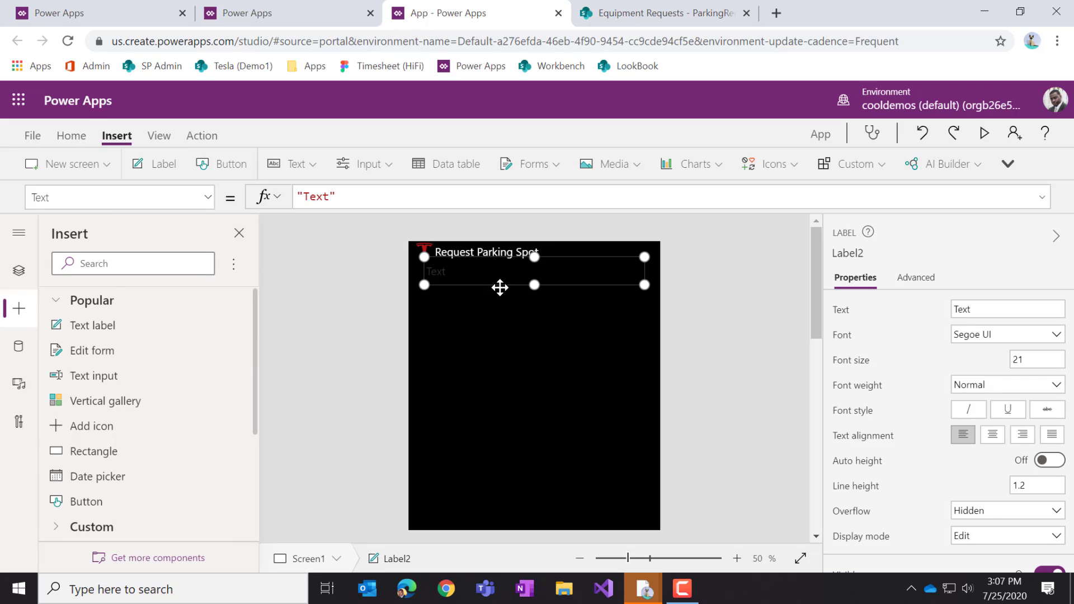
pyautogui.moveTo(497, 308); pyautogui.dragTo(497, 308)
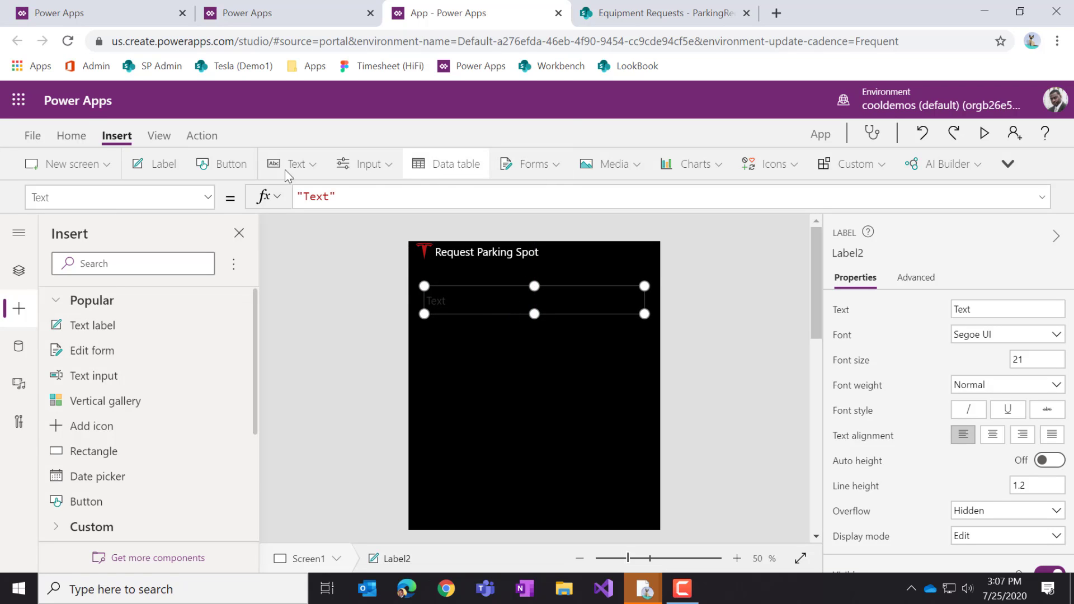
pyautogui.moveTo(424, 286); pyautogui.dragTo(409, 286)
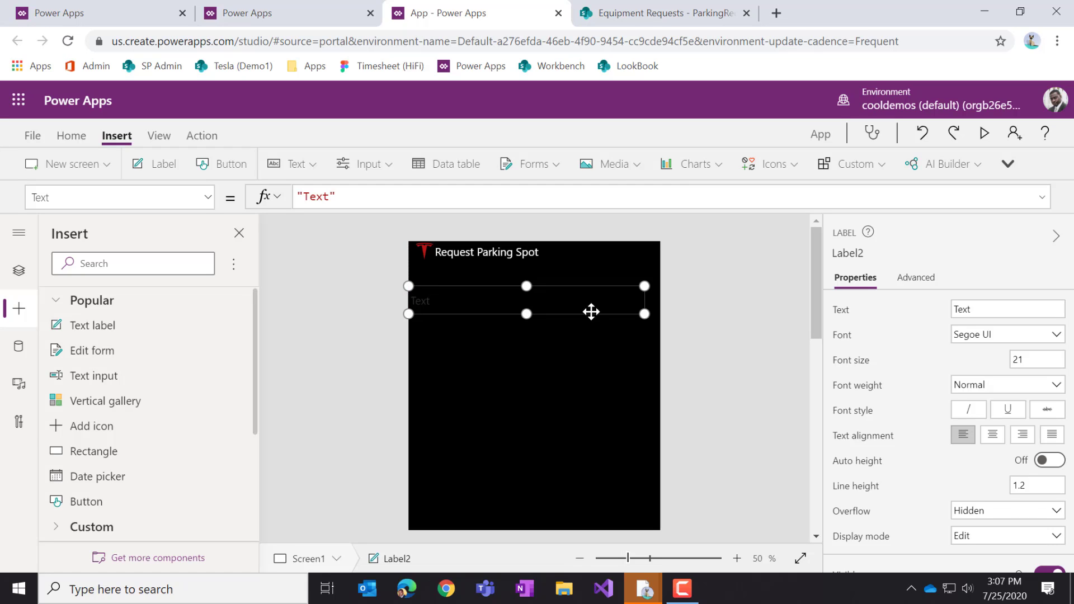
pyautogui.moveTo(645, 286); pyautogui.dragTo(660, 286)
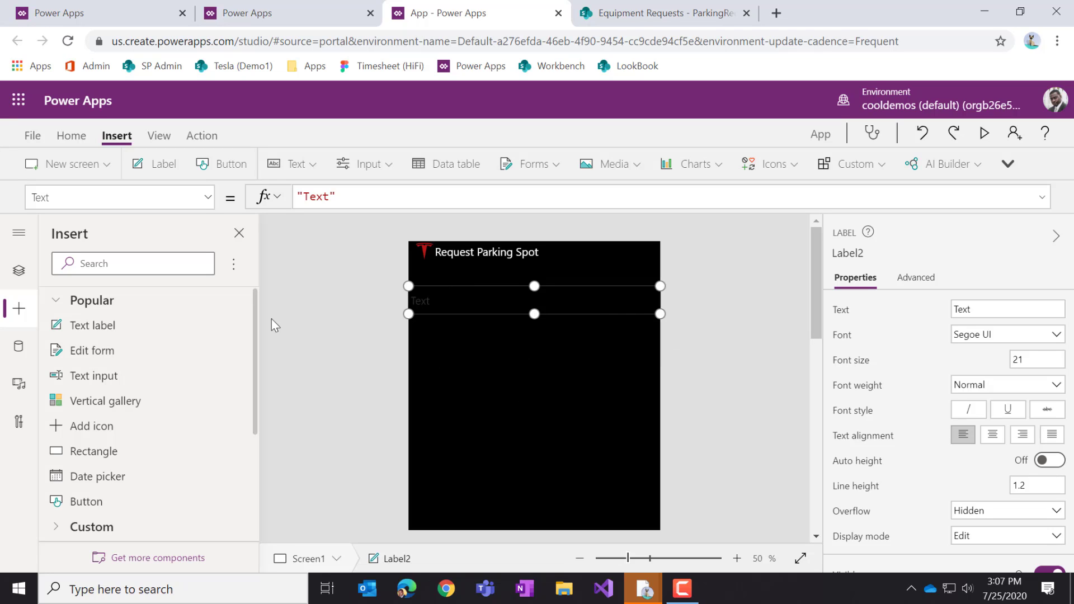
# Replace the new label's default text with "Welcome back ", keeping the trailing space inside the quotes
pyautogui.doubleClick(328, 196)
pyautogui.press('BackSpace')
pyautogui.press('BackSpace')
pyautogui.press('BackSpace')
pyautogui.press('BackSpace')
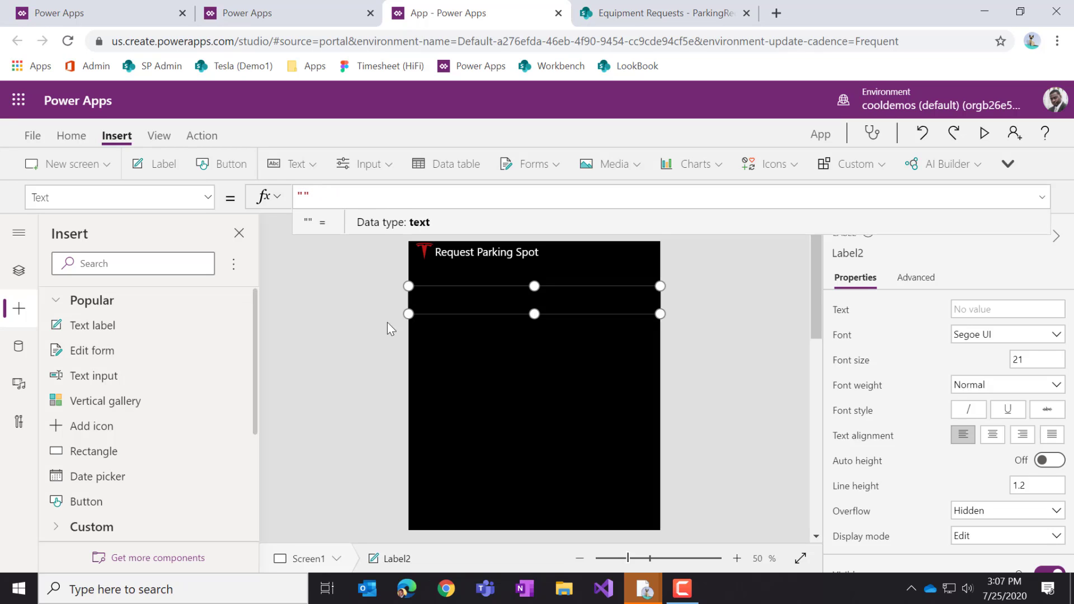
pyautogui.write('He')
pyautogui.press('BackSpace')
pyautogui.press('BackSpace')
pyautogui.write('Wlecme')
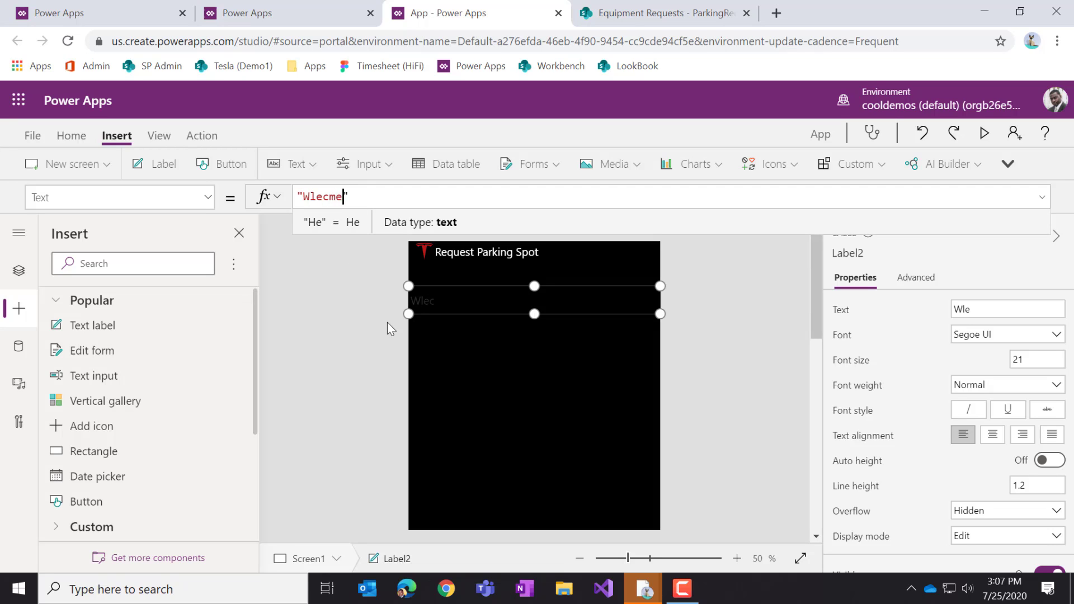
pyautogui.press('BackSpace')
pyautogui.press('BackSpace')
pyautogui.press('BackSpace')
pyautogui.press('BackSpace')
pyautogui.press('BackSpace')
pyautogui.write('elcome ')
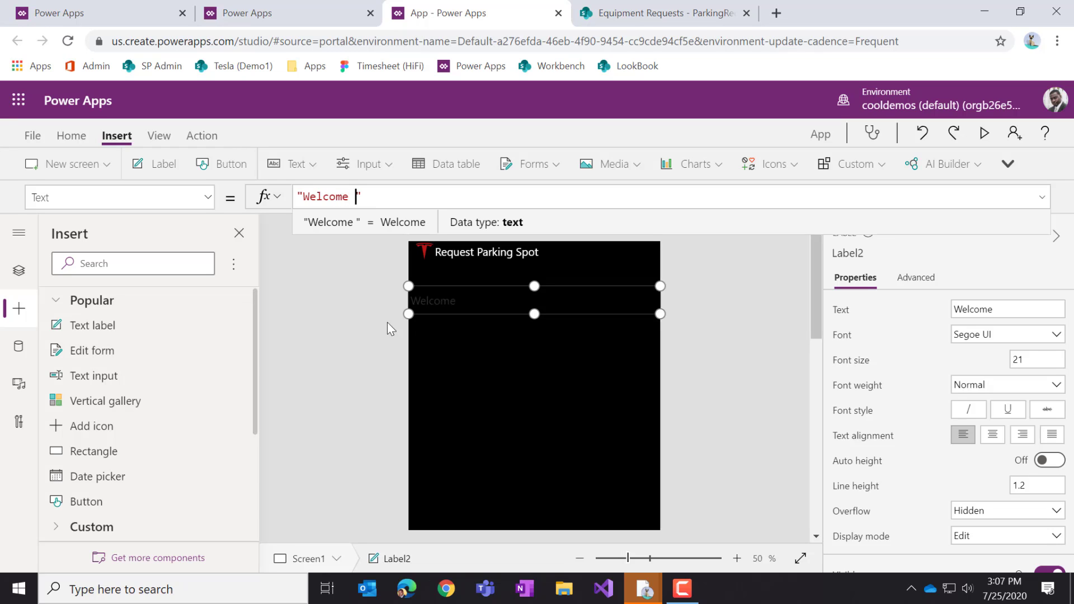
pyautogui.write('back "')
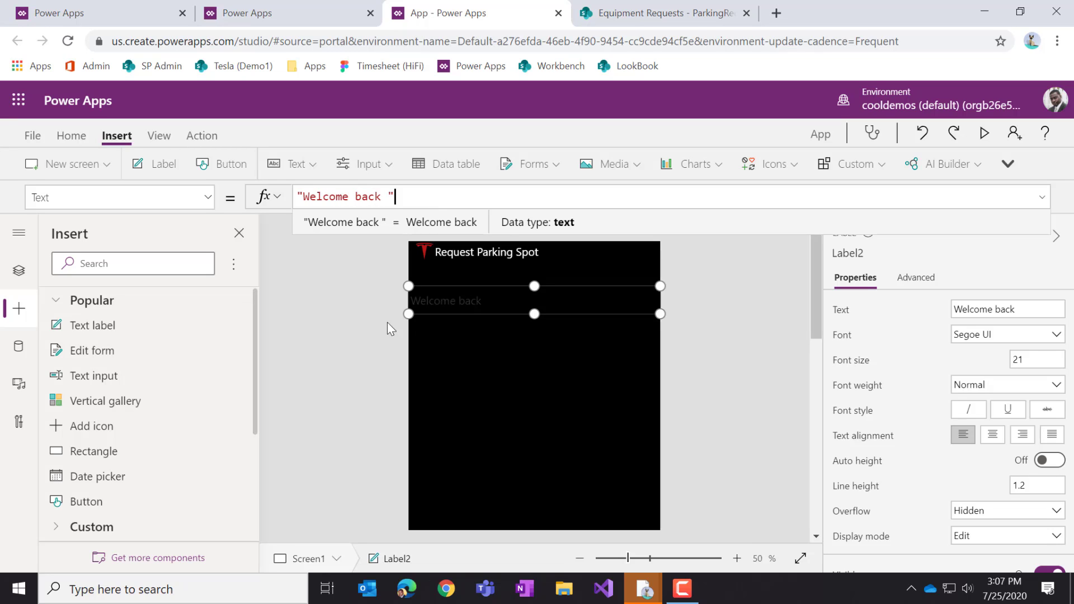
# Extend the label's Text formula with & User().FullName after the "Welcome back " string
pyautogui.write(' & Us')
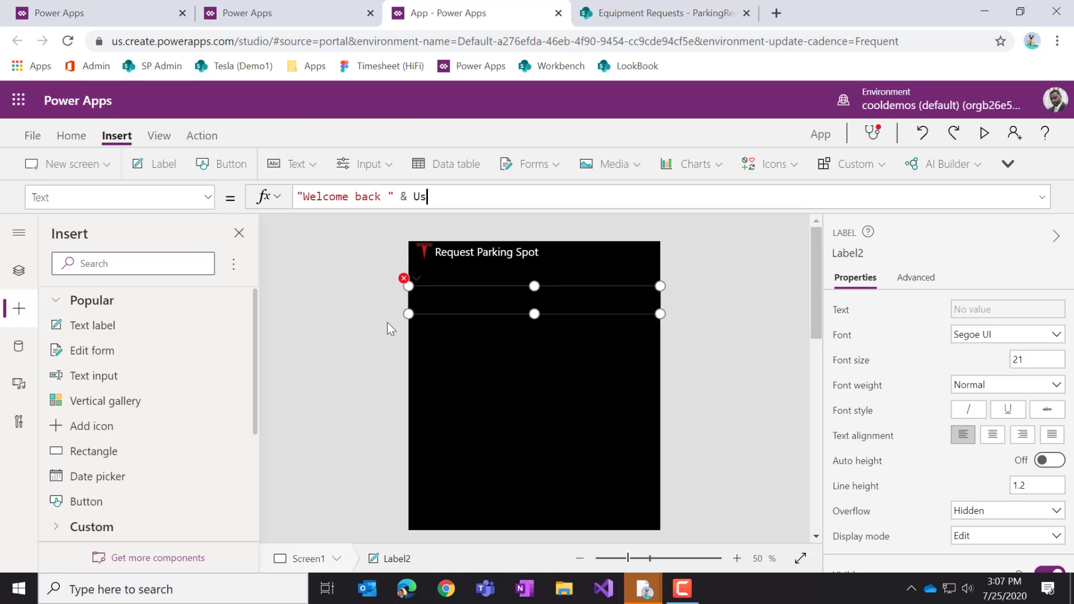
pyautogui.write('er()/')
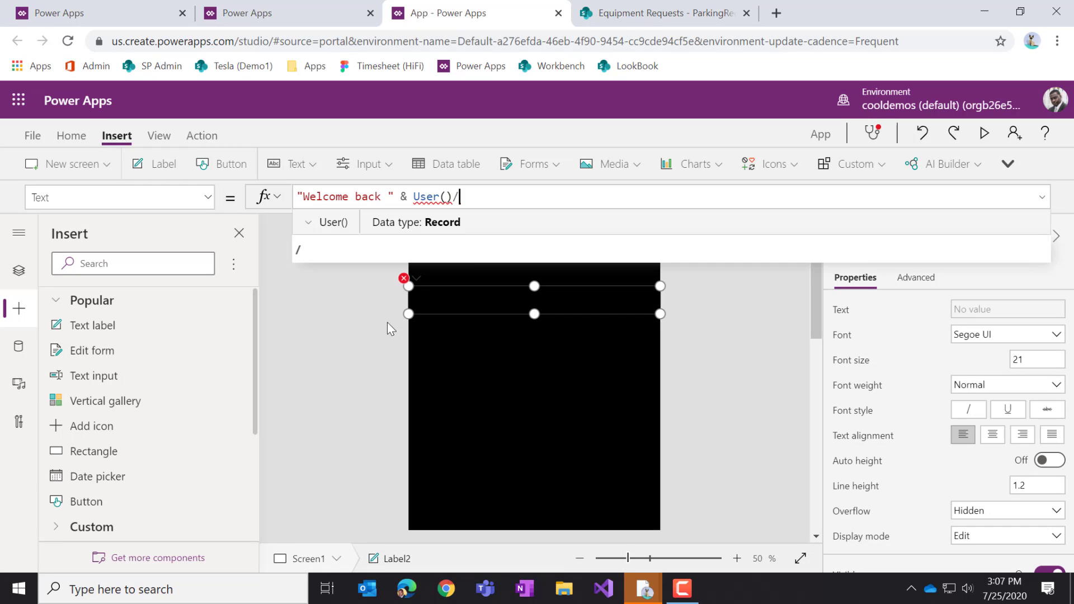
pyautogui.press('BackSpace')
pyautogui.write('.fu')
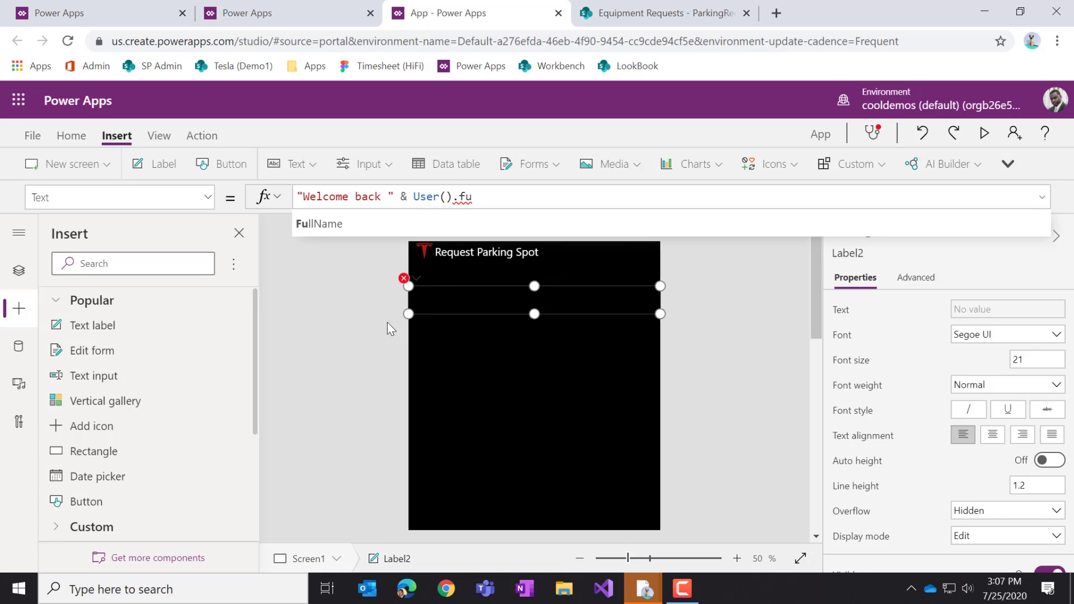
pyautogui.click(361, 220)
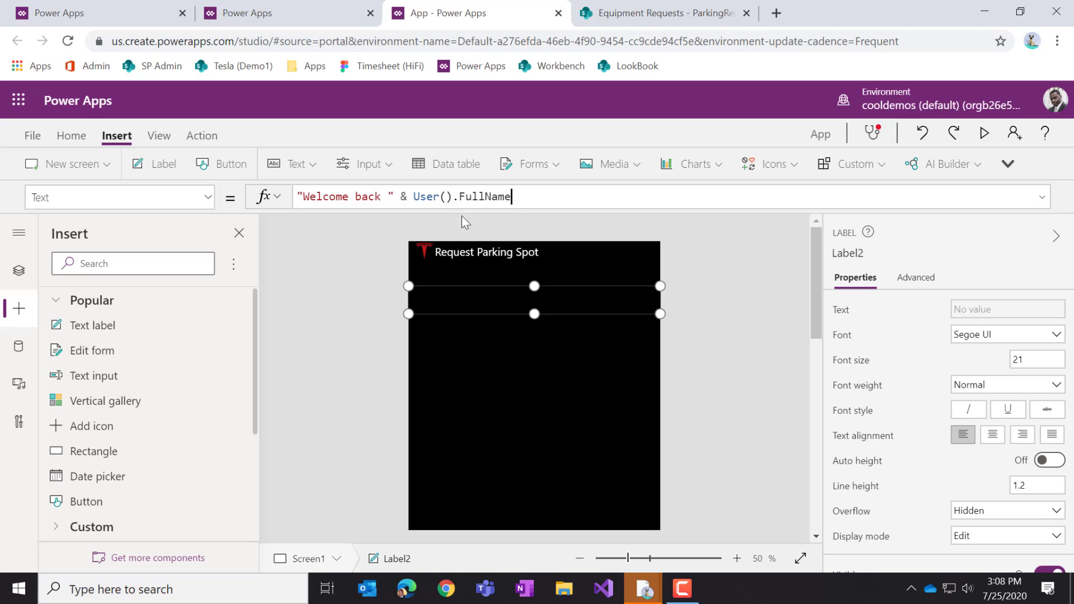
pyautogui.click(506, 331)
pyautogui.click(505, 303)
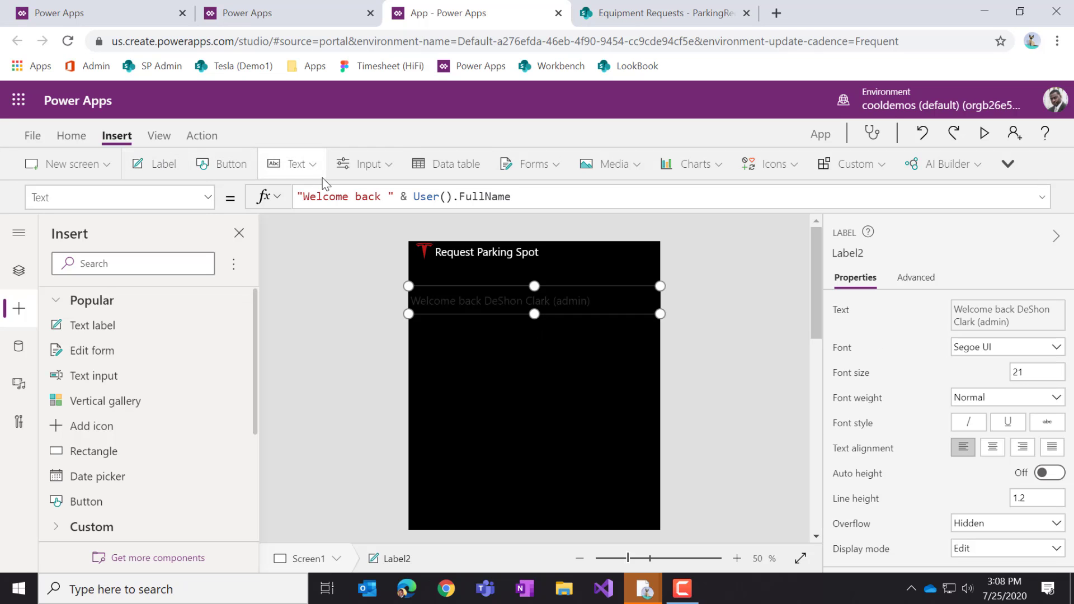
# Set the welcome label's font color to white and its text alignment to Center
pyautogui.click(74, 141)
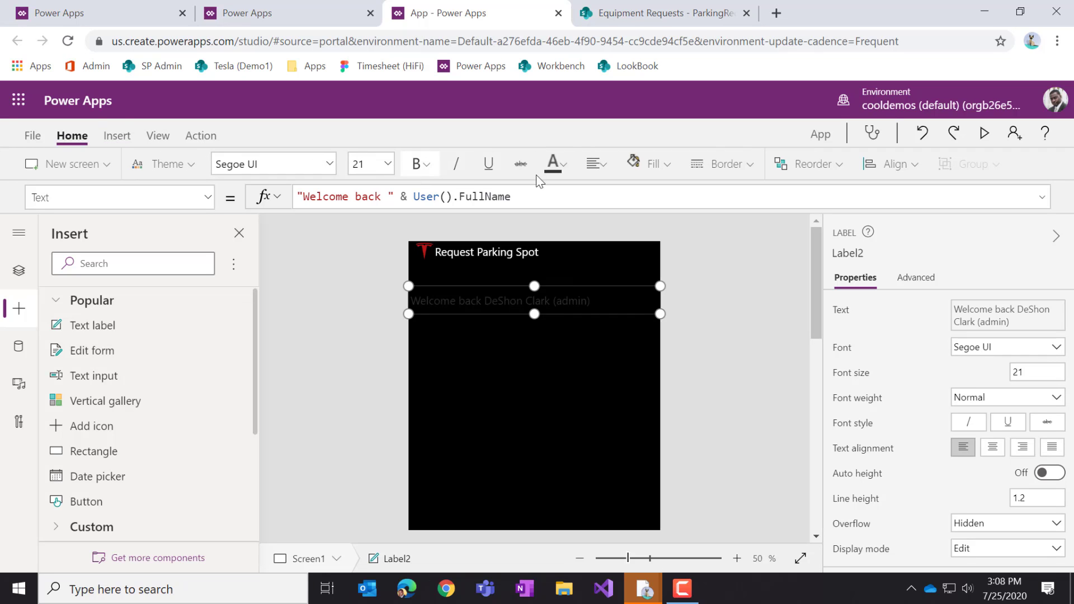
pyautogui.click(562, 165)
pyautogui.click(563, 245)
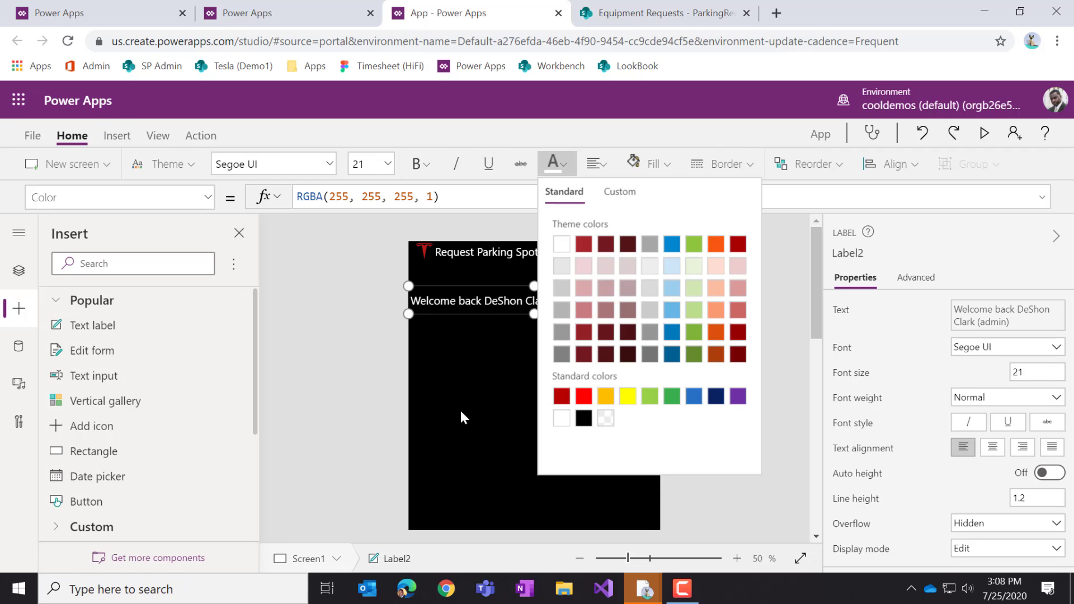
pyautogui.click(595, 164)
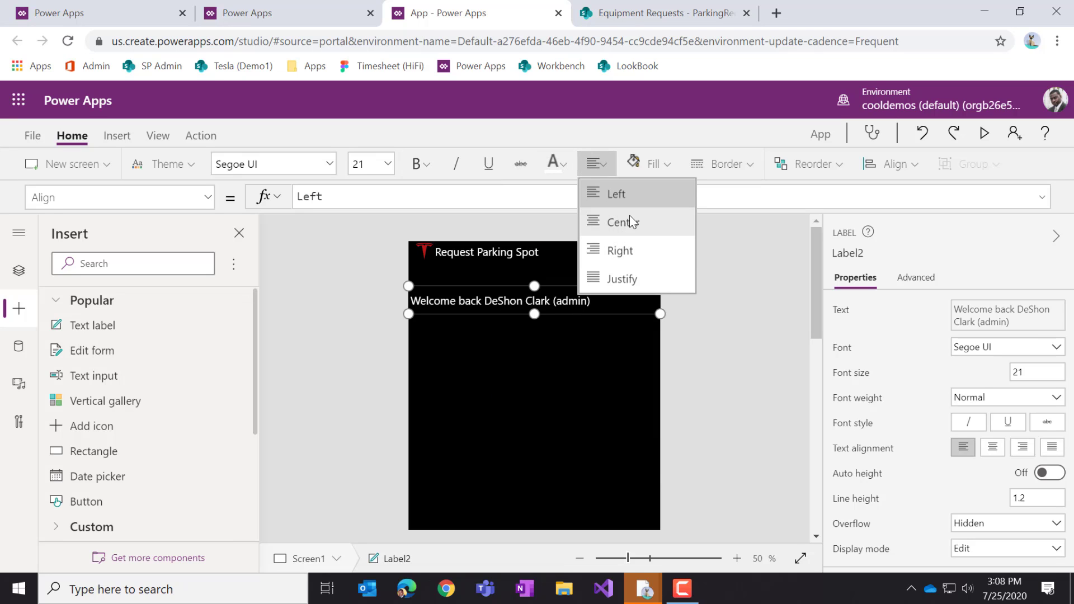
pyautogui.click(633, 226)
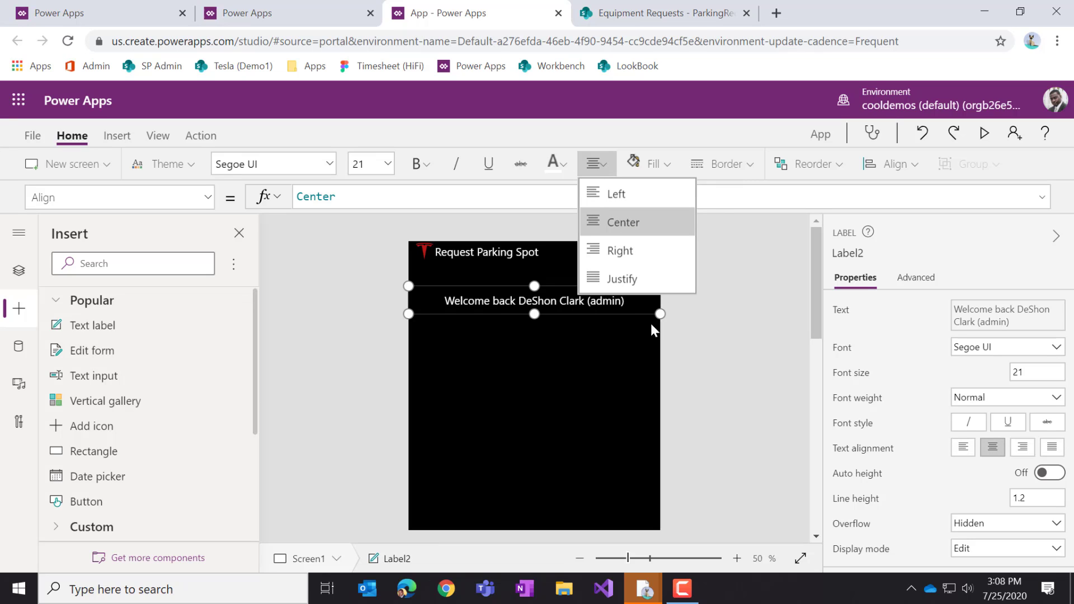
pyautogui.click(696, 329)
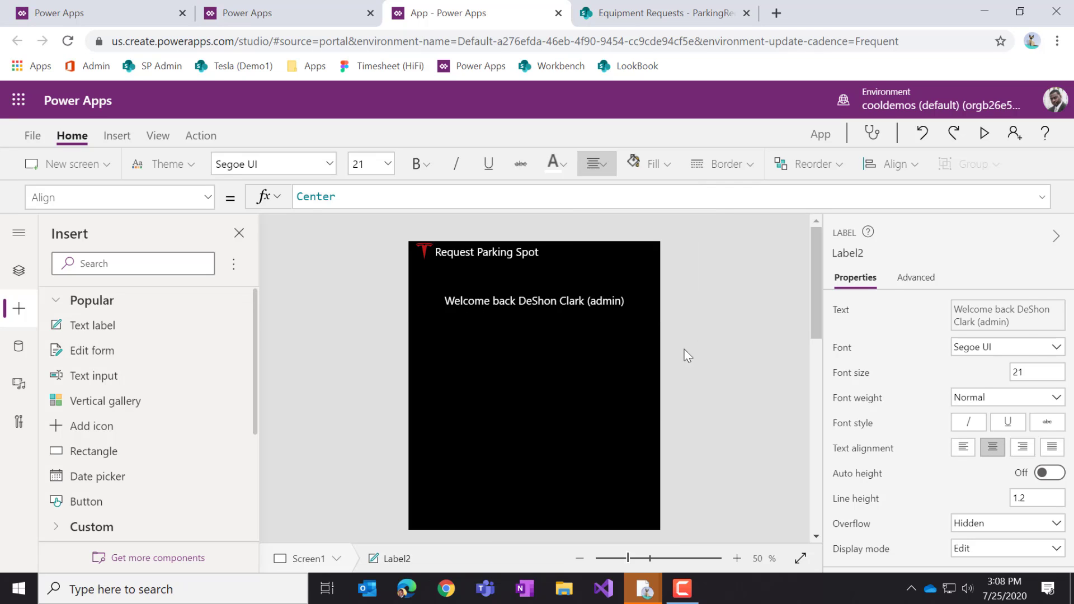
# Insert an image control on Screen1 and place it centered below the welcome label, at about X 160, Y 214
pyautogui.click(593, 417)
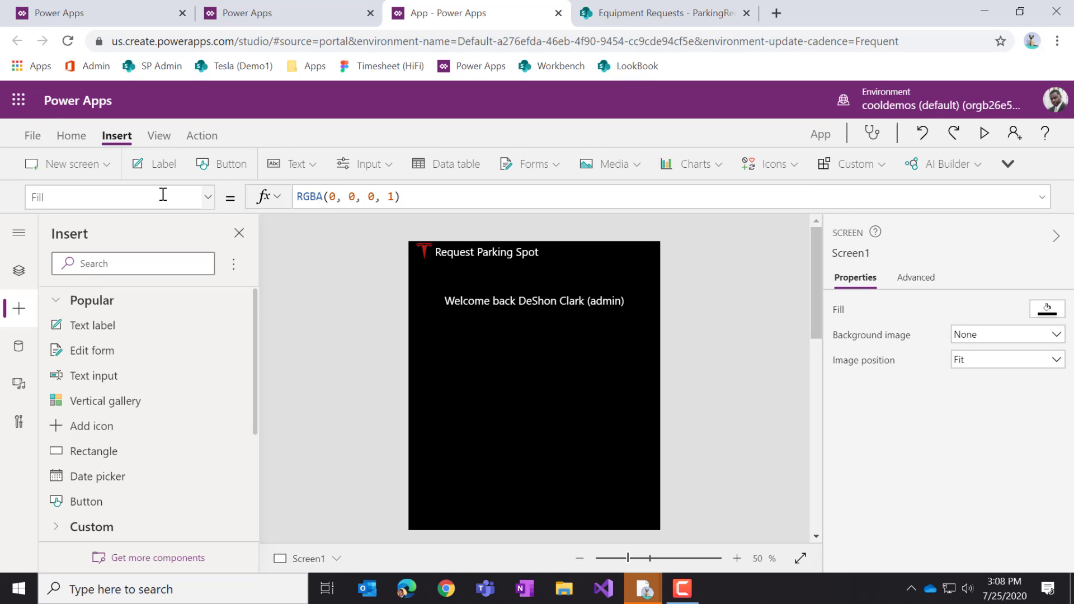
pyautogui.click(139, 269)
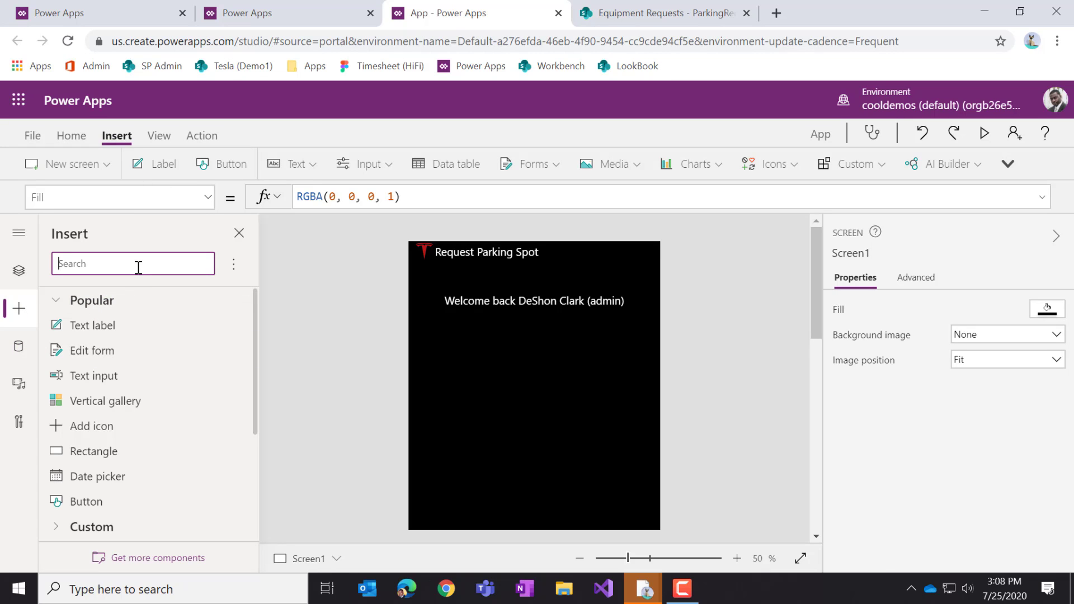
pyautogui.write('ima')
pyautogui.click(149, 330)
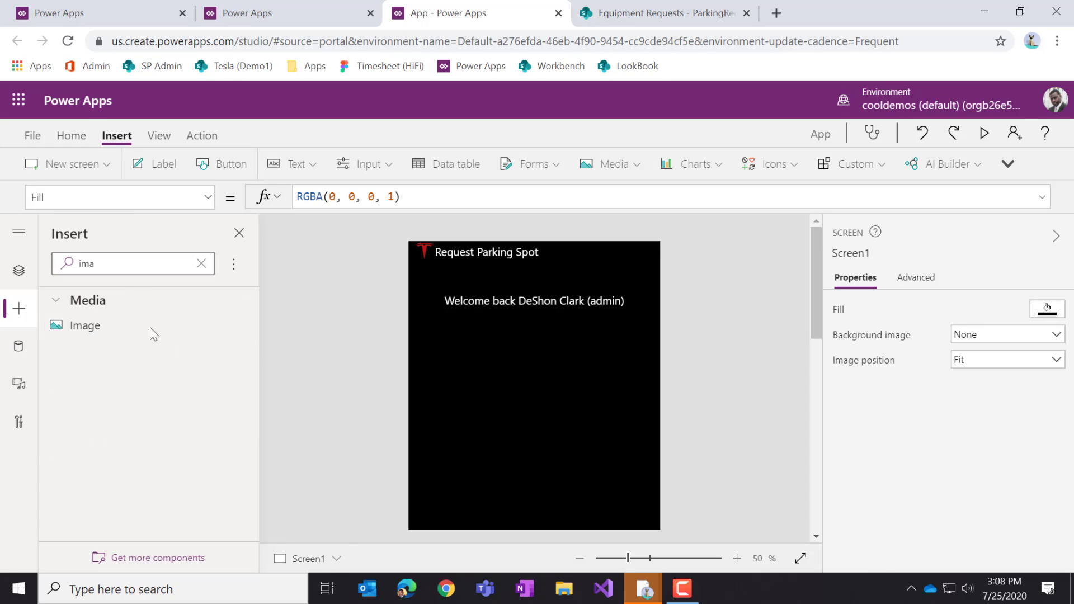
pyautogui.moveTo(444, 338); pyautogui.dragTo(550, 391)
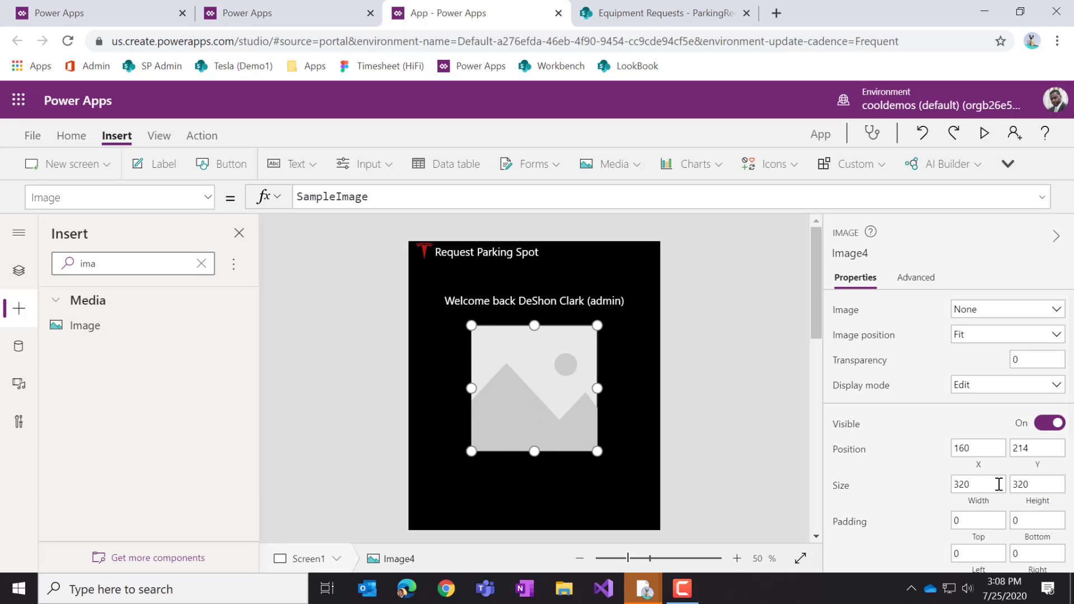
pyautogui.scroll(-2, 927, 504)
pyautogui.scroll(-4, 925, 485)
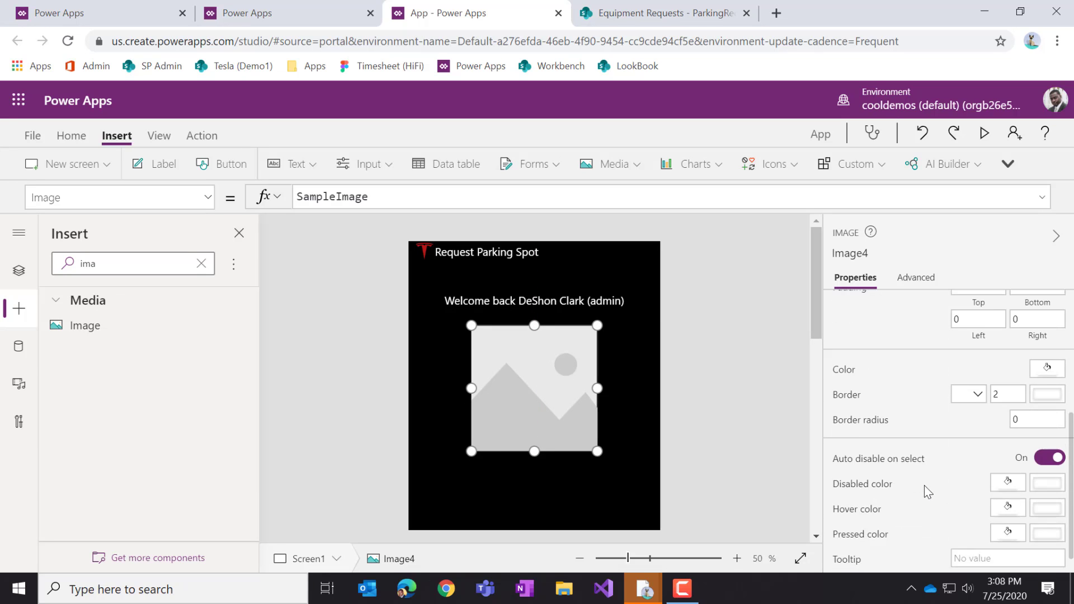
# Make the image control on Screen1 circular by setting its border radius to 320
pyautogui.scroll(2, 915, 458)
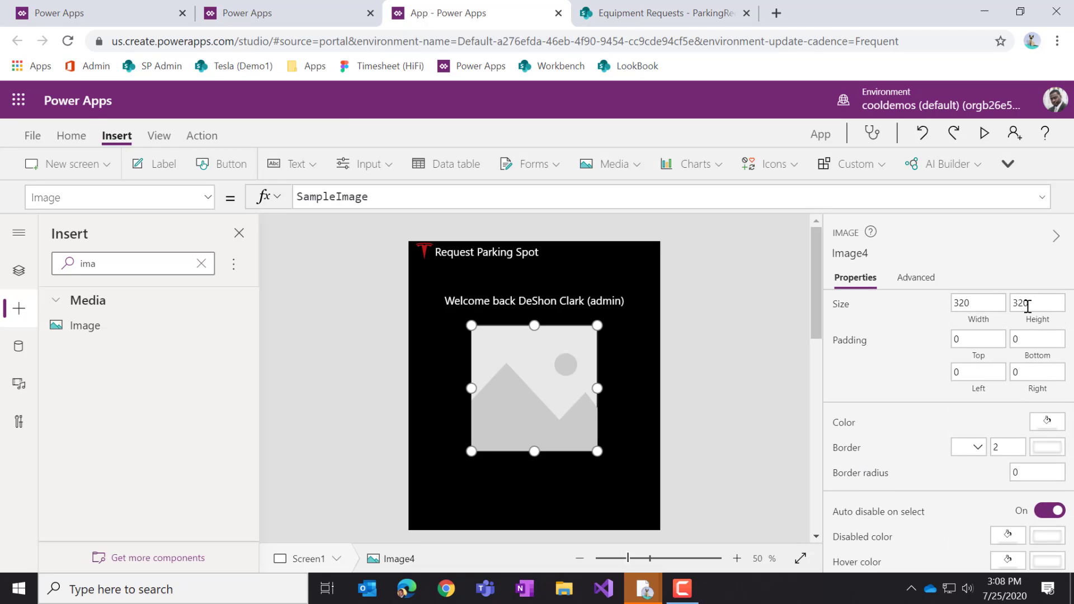
pyautogui.click(1040, 473)
pyautogui.write('320')
pyautogui.click(901, 480)
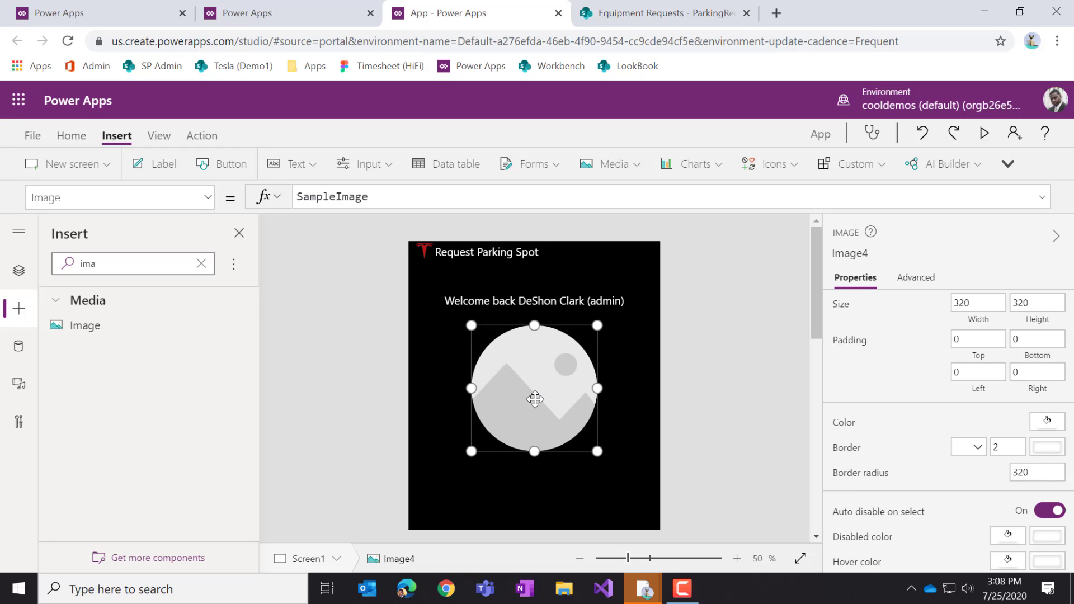
# Replace SampleImage in the image control's Image formula with User().Image
pyautogui.moveTo(370, 197); pyautogui.dragTo(279, 199)
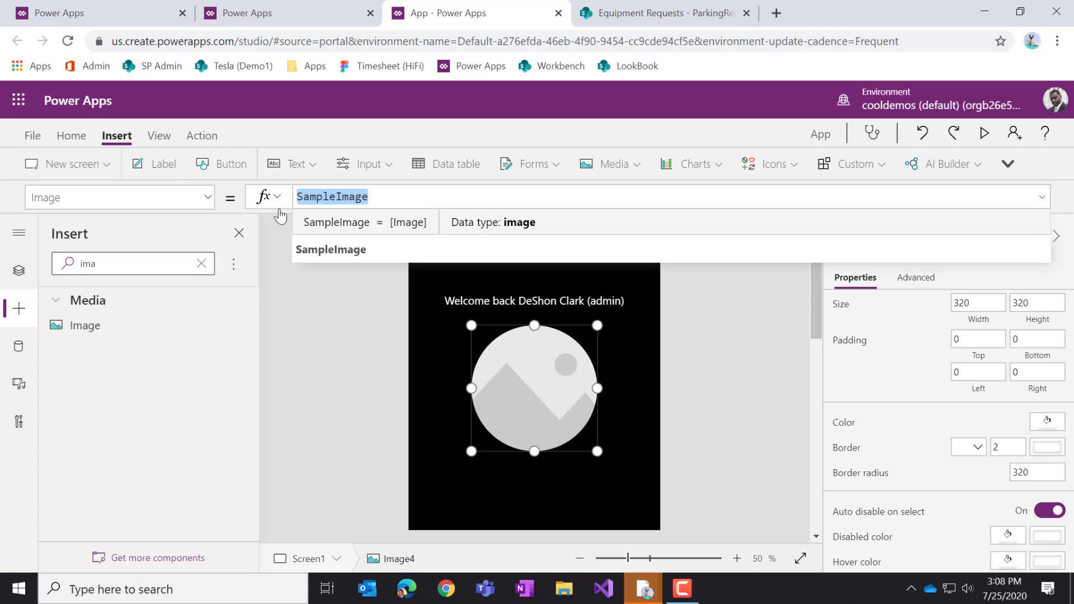
pyautogui.write('User()')
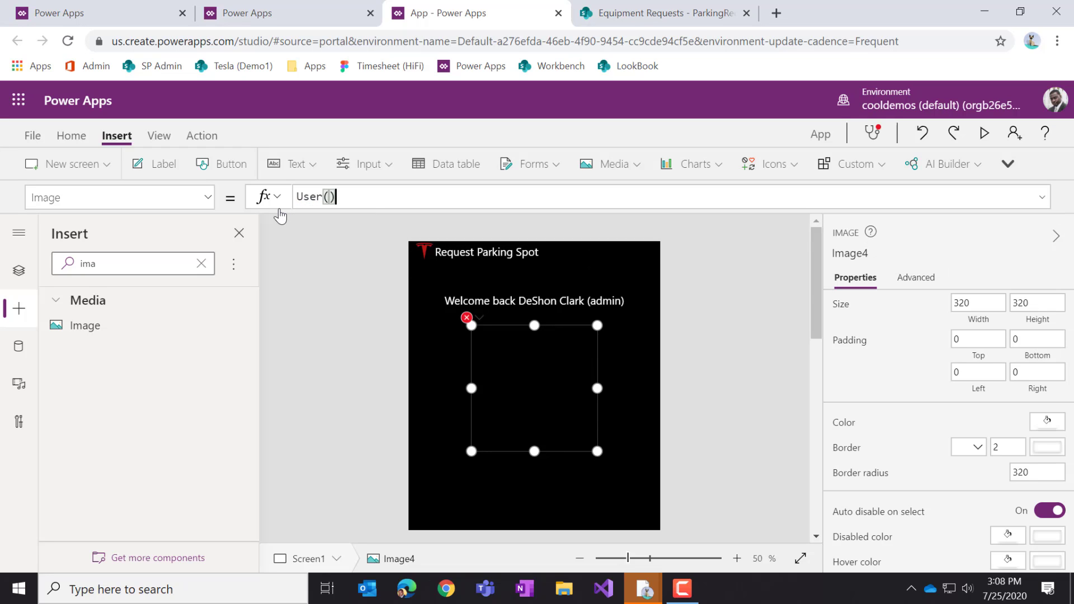
pyautogui.write('.')
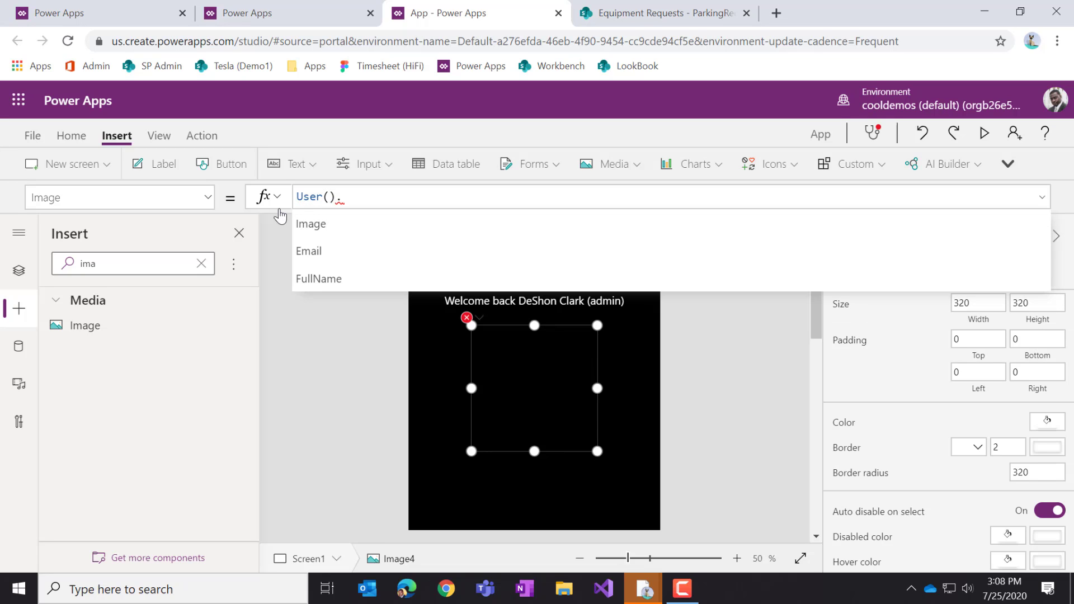
pyautogui.write('Image')
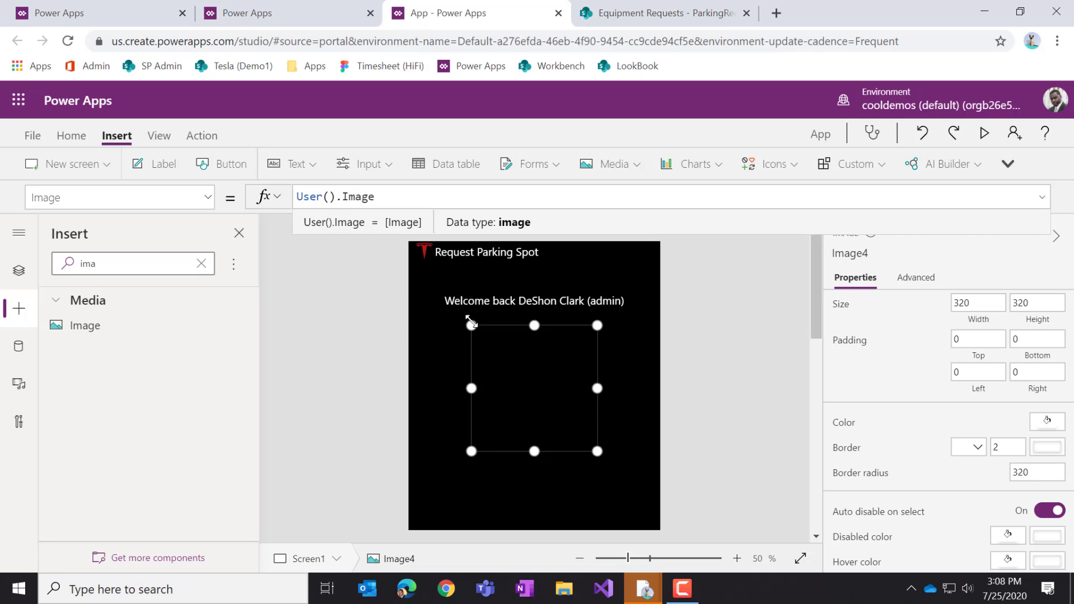
pyautogui.click(652, 414)
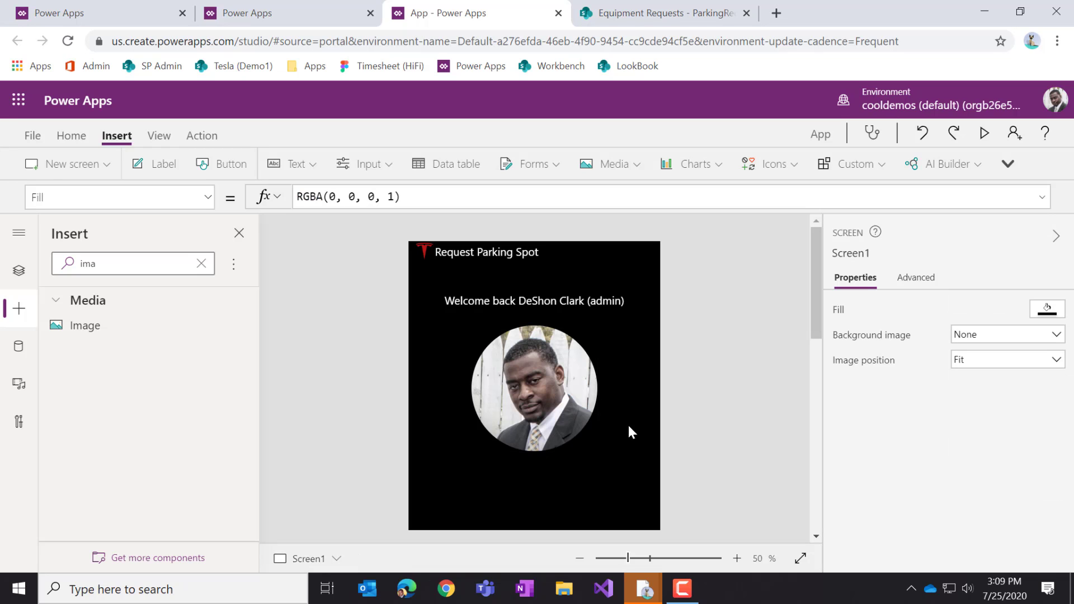
pyautogui.click(563, 410)
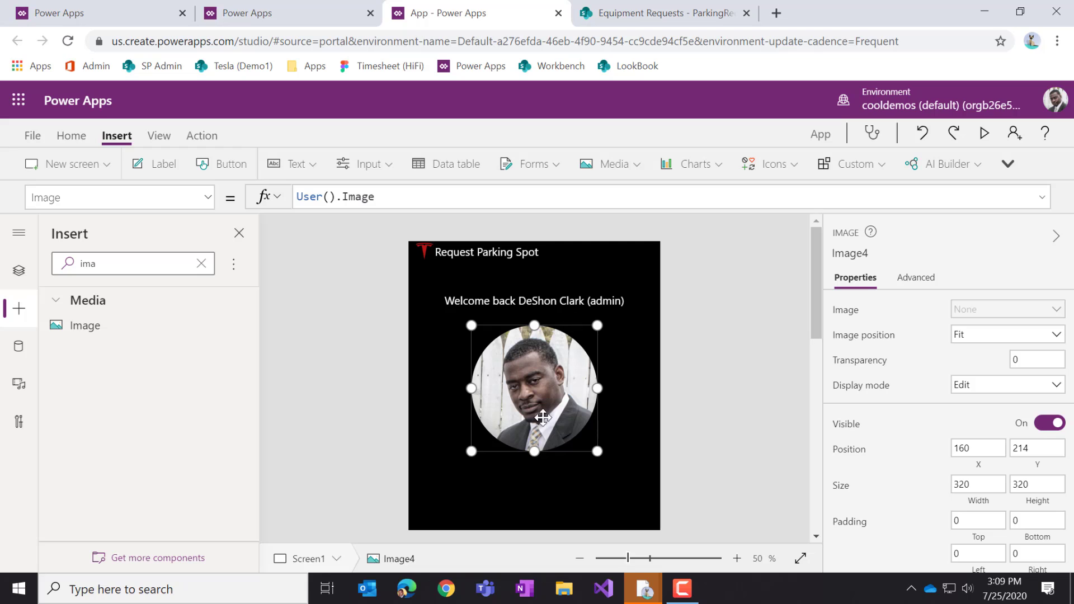
# Insert a text label below the profile image and stretch it across the full width of the screen
pyautogui.scroll(-2, 520, 375)
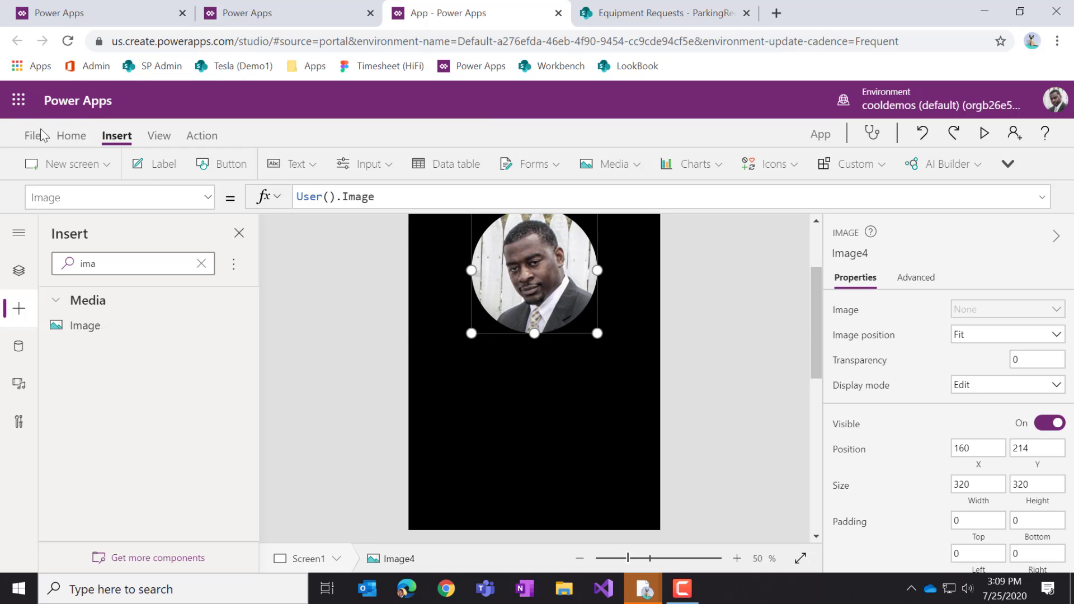
pyautogui.click(126, 273)
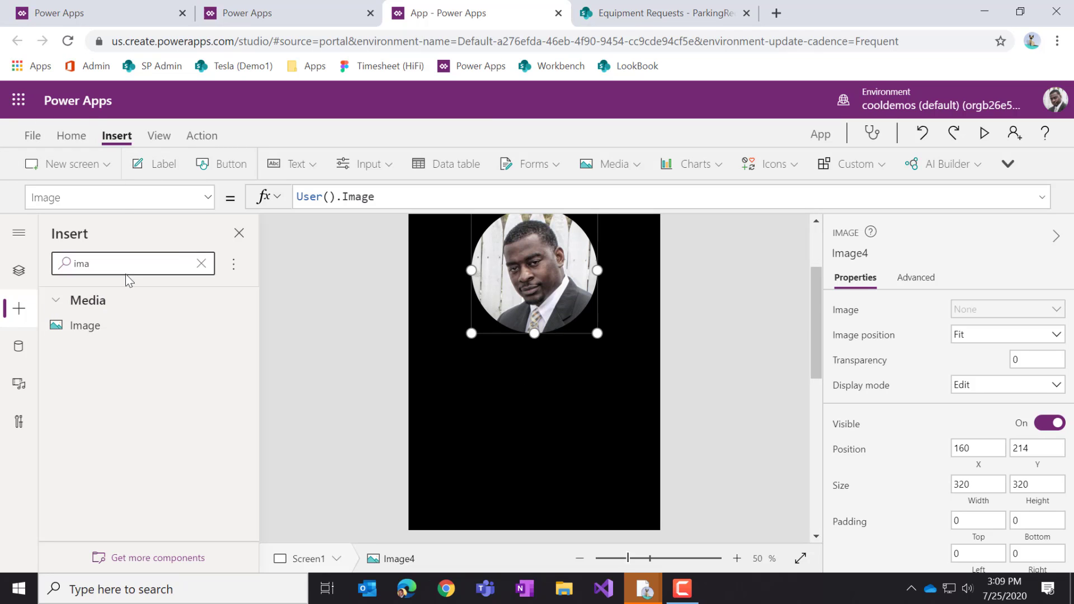
pyautogui.click(201, 263)
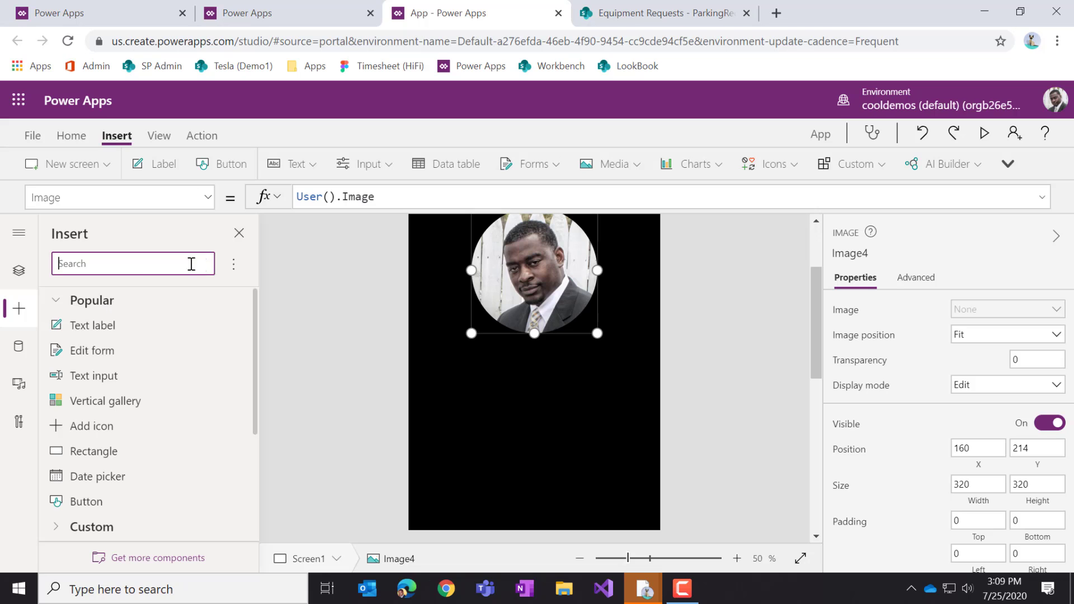
pyautogui.click(116, 325)
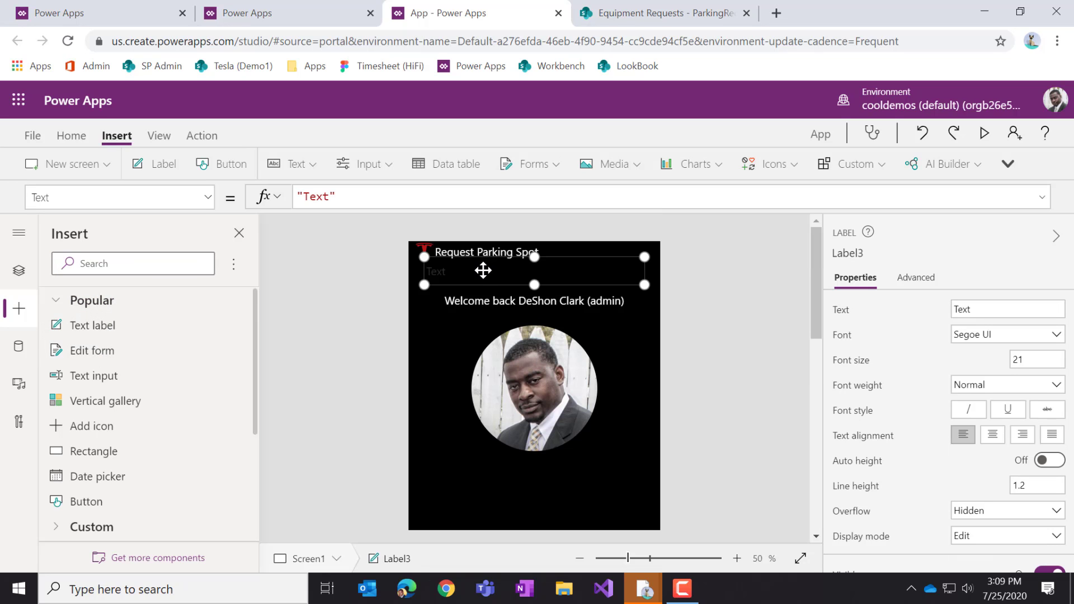
pyautogui.moveTo(482, 271); pyautogui.dragTo(488, 489)
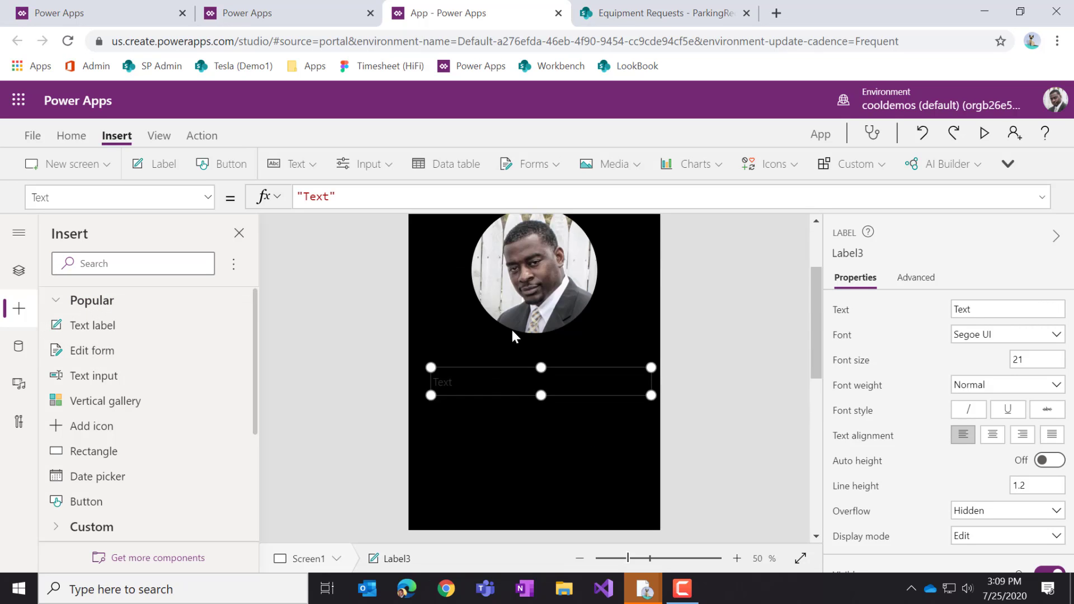
pyautogui.moveTo(428, 367); pyautogui.dragTo(397, 365)
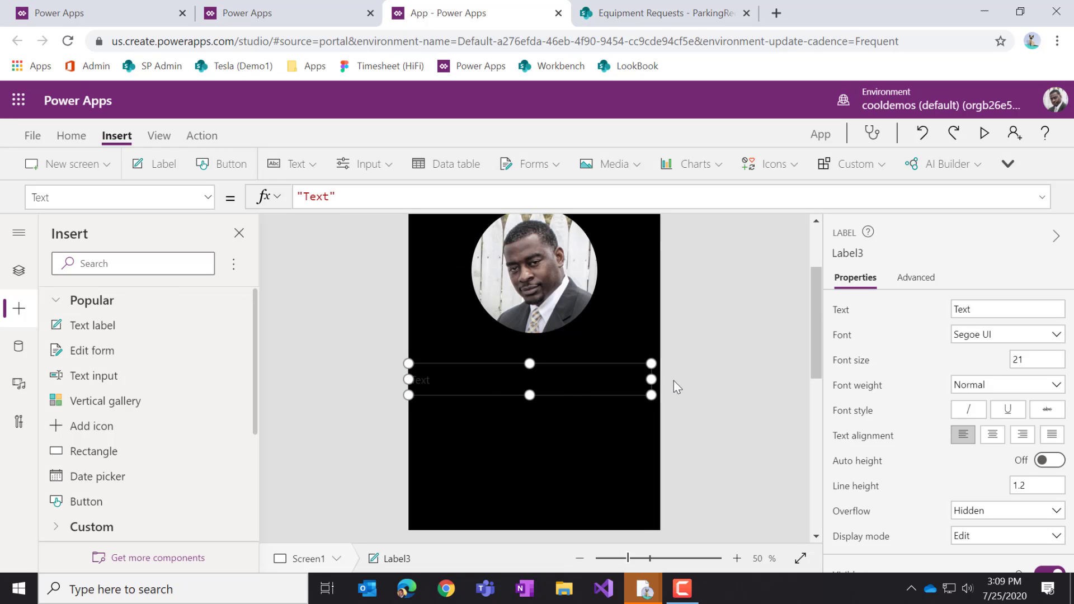
pyautogui.moveTo(674, 381); pyautogui.dragTo(699, 385)
# Replace the new label's default text with "Let's reserve your parking spot"
pyautogui.click(72, 135)
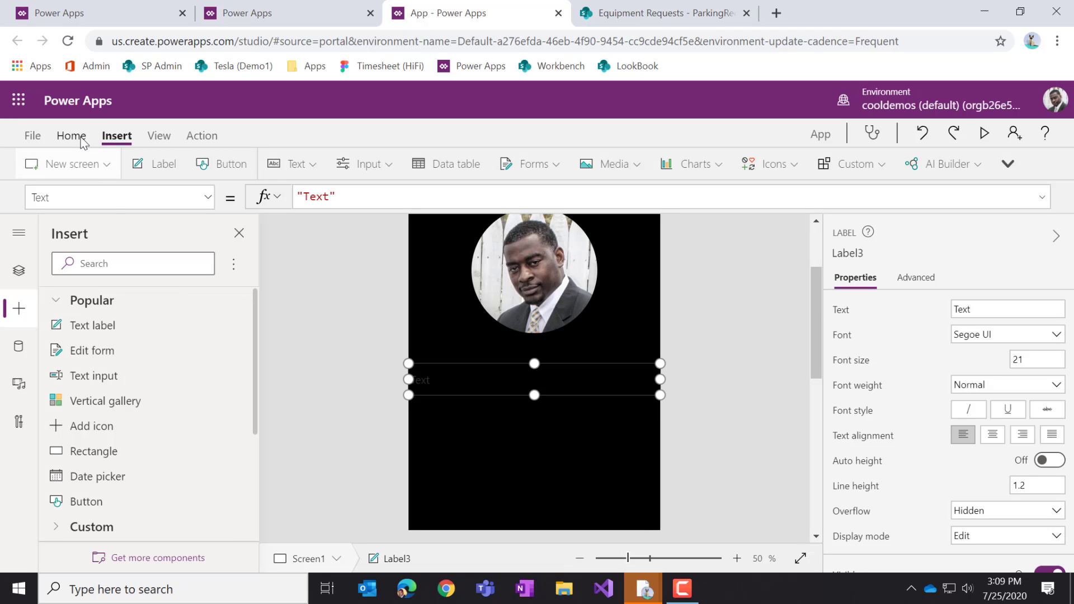
pyautogui.click(873, 169)
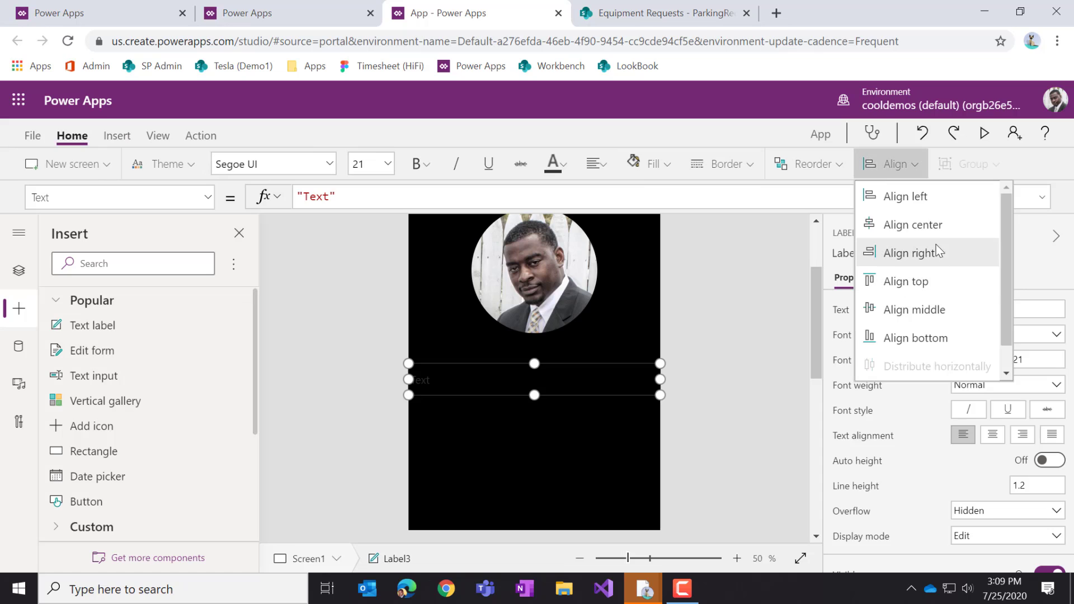
pyautogui.click(331, 197)
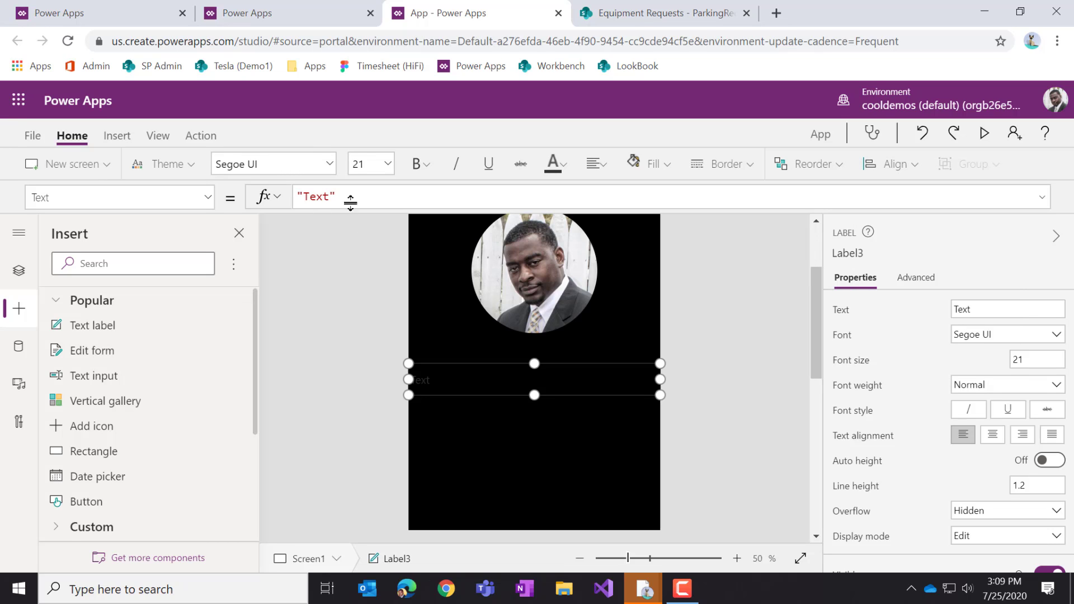
pyautogui.click(325, 196)
pyautogui.press('BackSpace')
pyautogui.press('BackSpace')
pyautogui.press('BackSpace')
pyautogui.press('BackSpace')
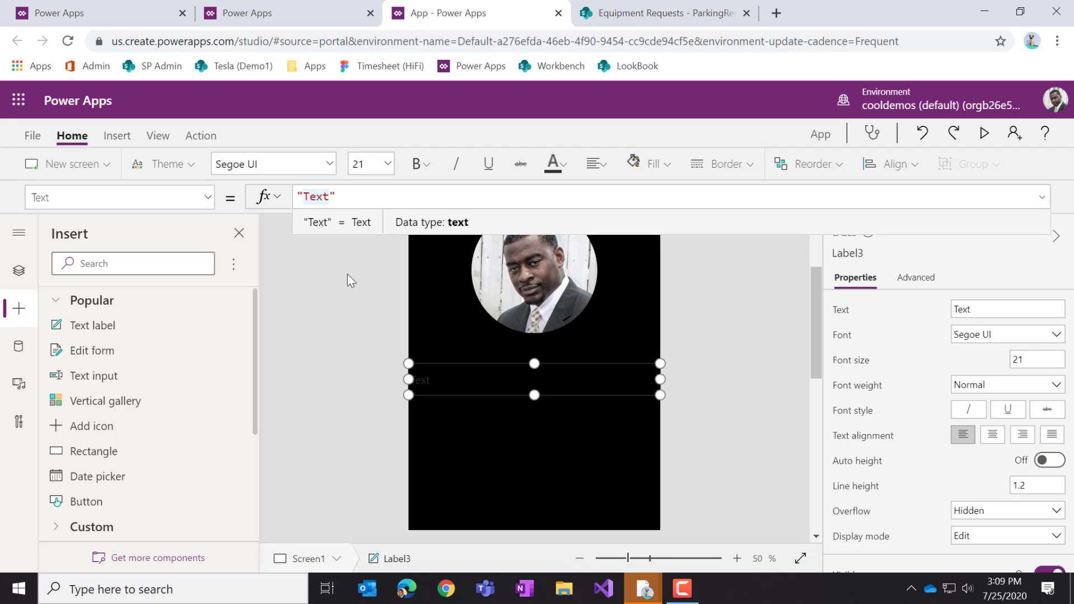
pyautogui.write("Let's")
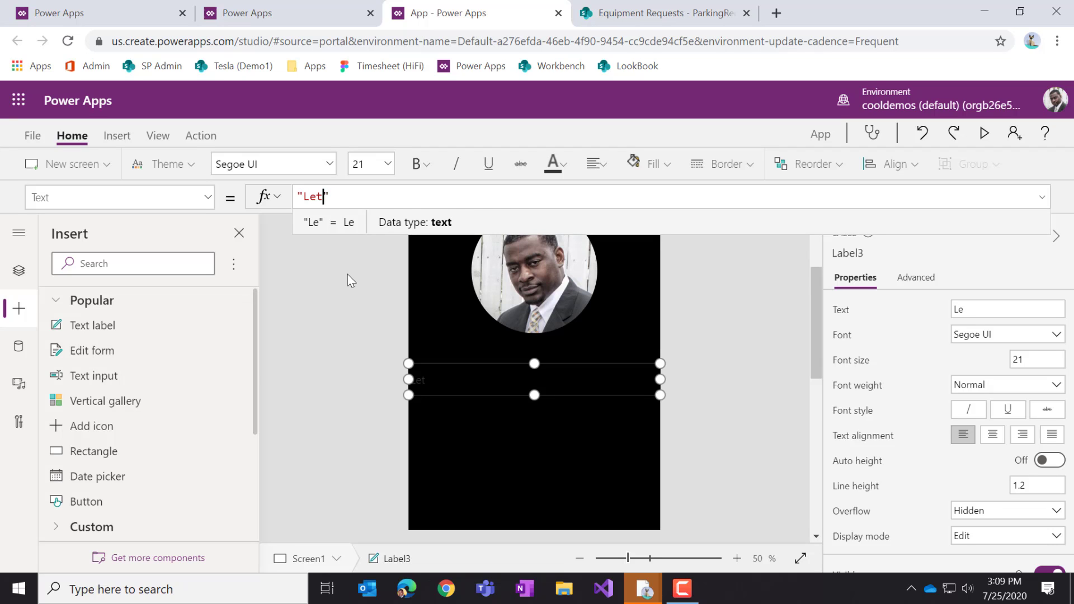
pyautogui.write(' reserv')
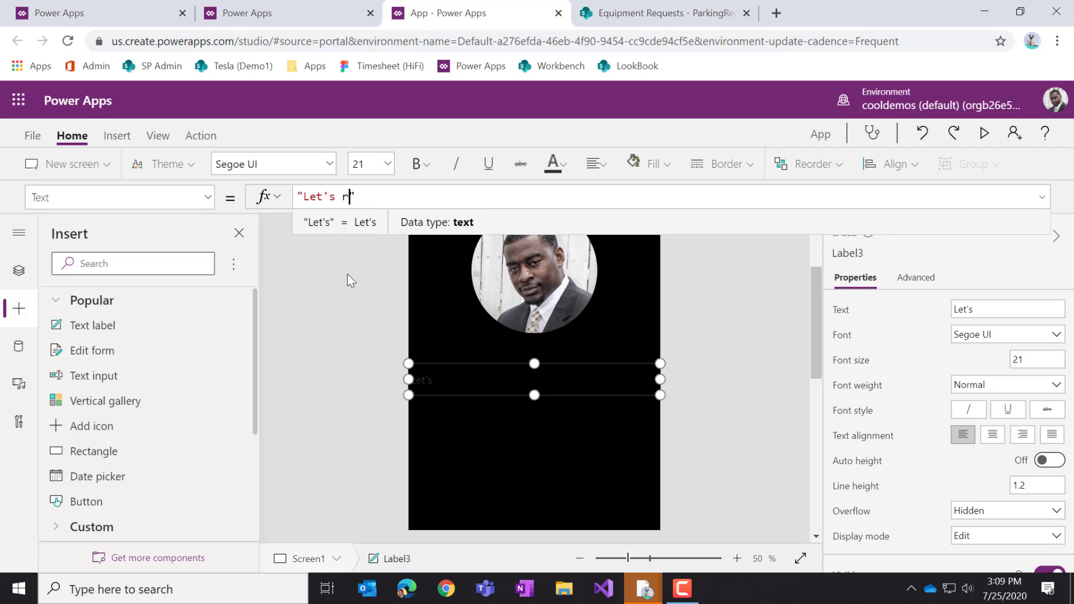
pyautogui.write('e your pa')
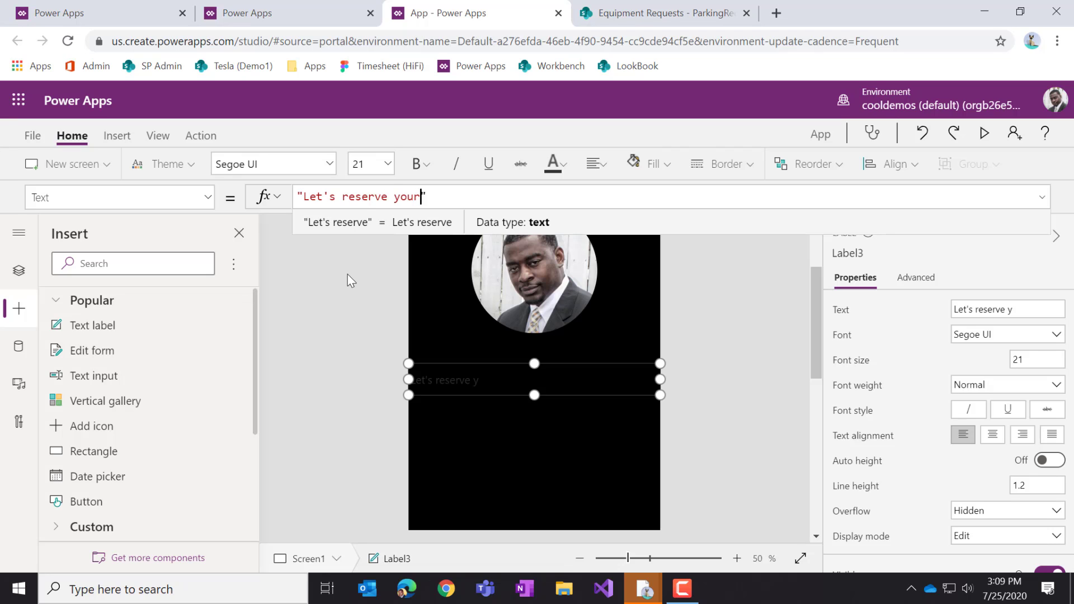
pyautogui.write('rking spot')
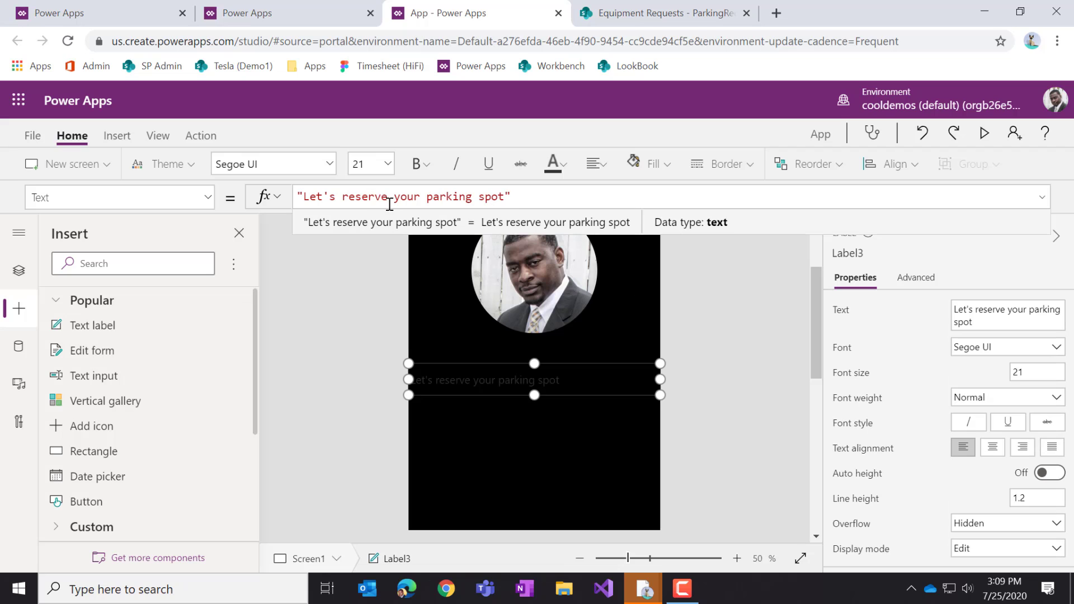
# Set the parking spot label's text alignment to Center and its font color to white
pyautogui.click(595, 167)
pyautogui.click(622, 222)
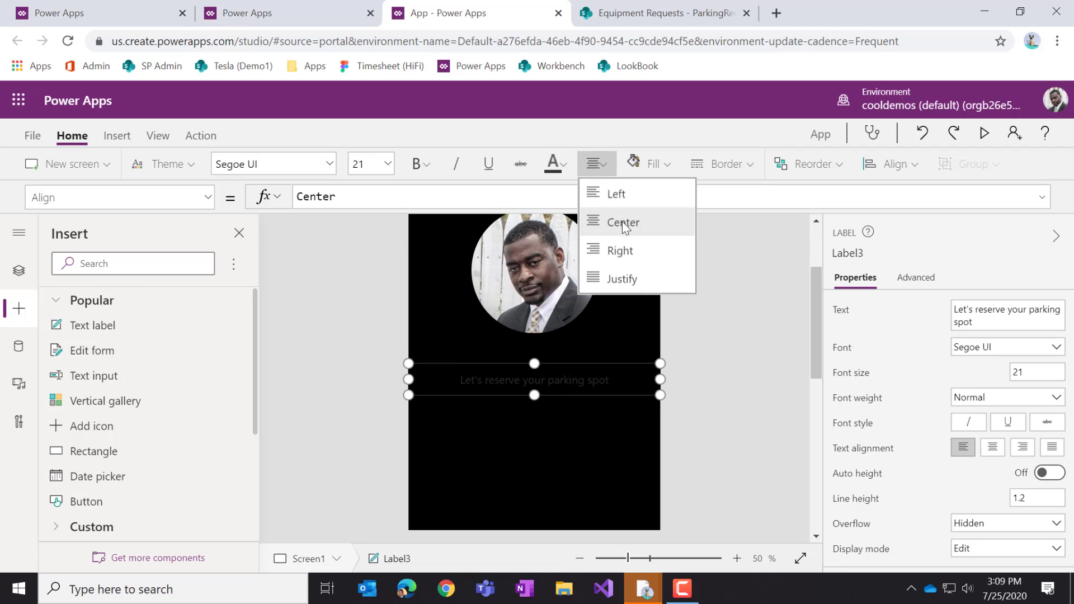
pyautogui.click(553, 163)
pyautogui.click(561, 243)
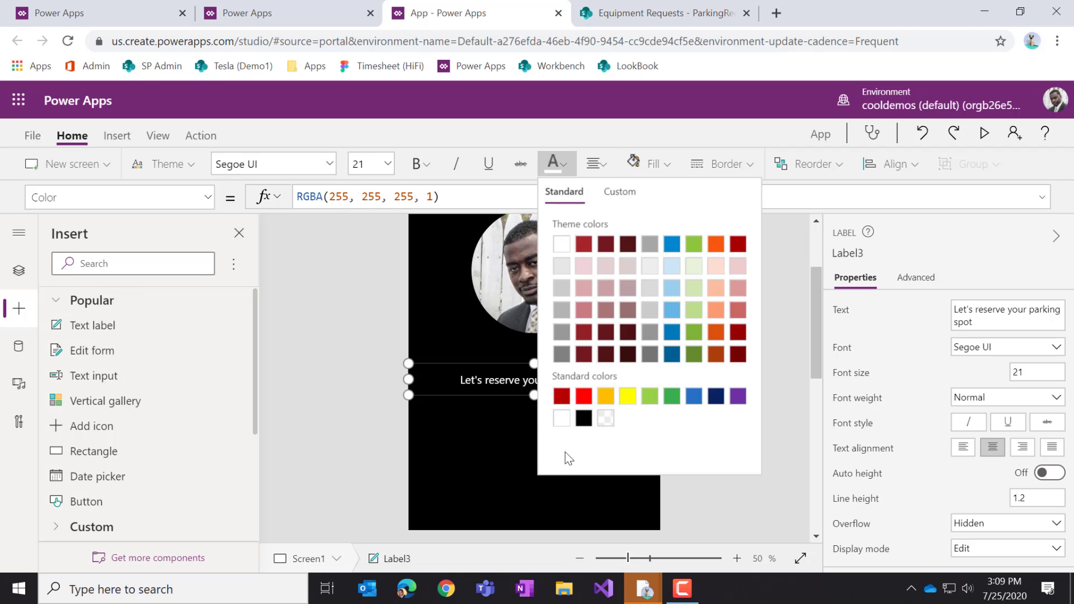
pyautogui.click(599, 491)
pyautogui.scroll(2, 607, 351)
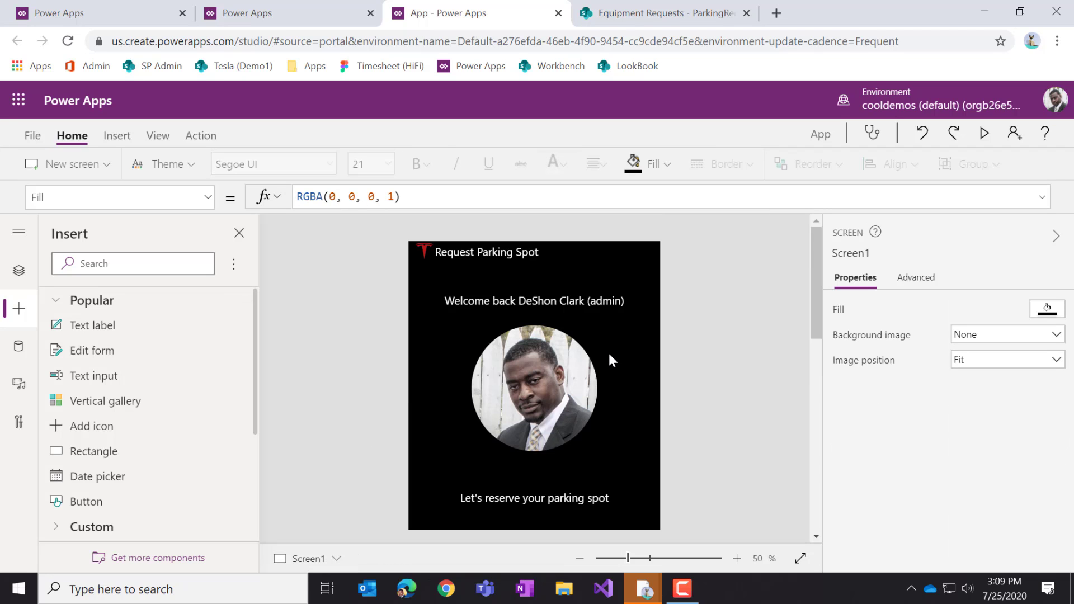
# Insert a button and place it centered below the "Let's reserve your parking spot" label, at about X 180, Y 751
pyautogui.scroll(-2, 568, 446)
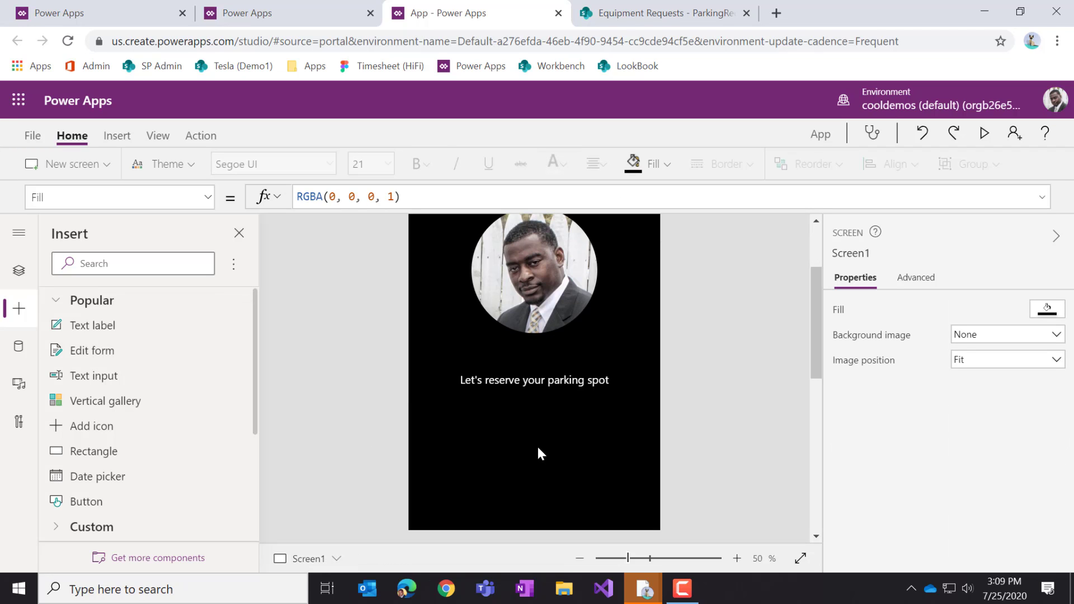
pyautogui.click(130, 264)
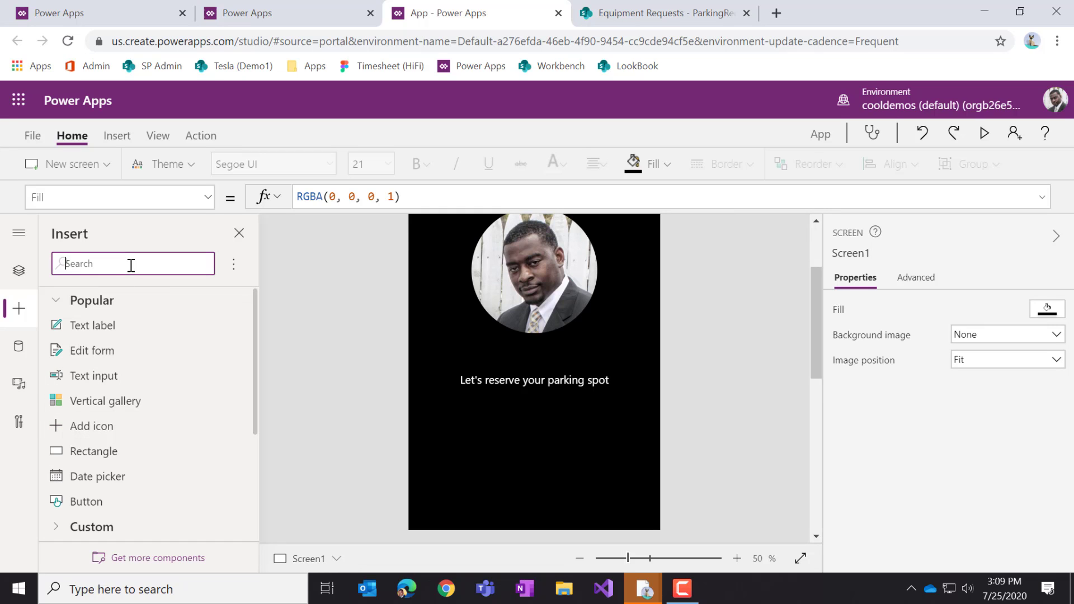
pyautogui.write('butto')
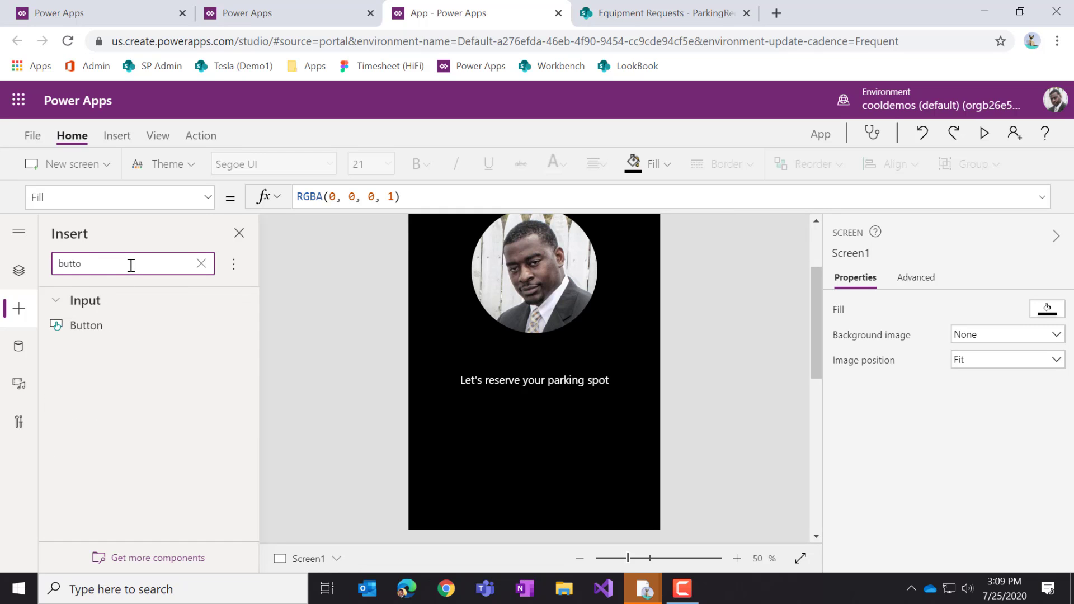
pyautogui.click(125, 330)
pyautogui.scroll(2, 569, 409)
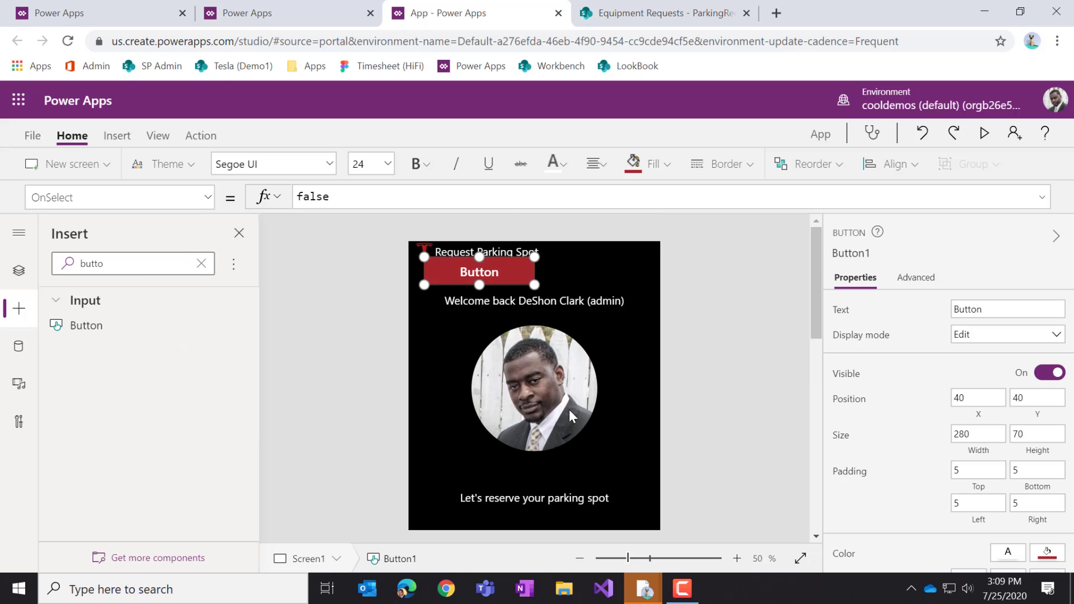
pyautogui.moveTo(500, 288); pyautogui.dragTo(563, 516)
pyautogui.scroll(-3, 604, 438)
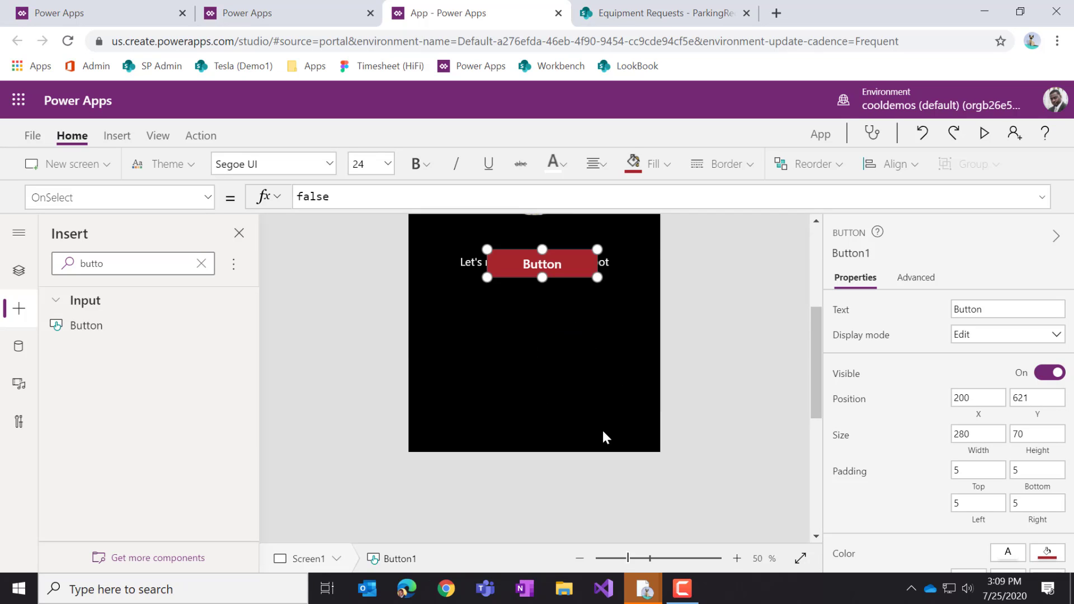
pyautogui.moveTo(548, 258); pyautogui.dragTo(546, 316)
pyautogui.scroll(2, 632, 350)
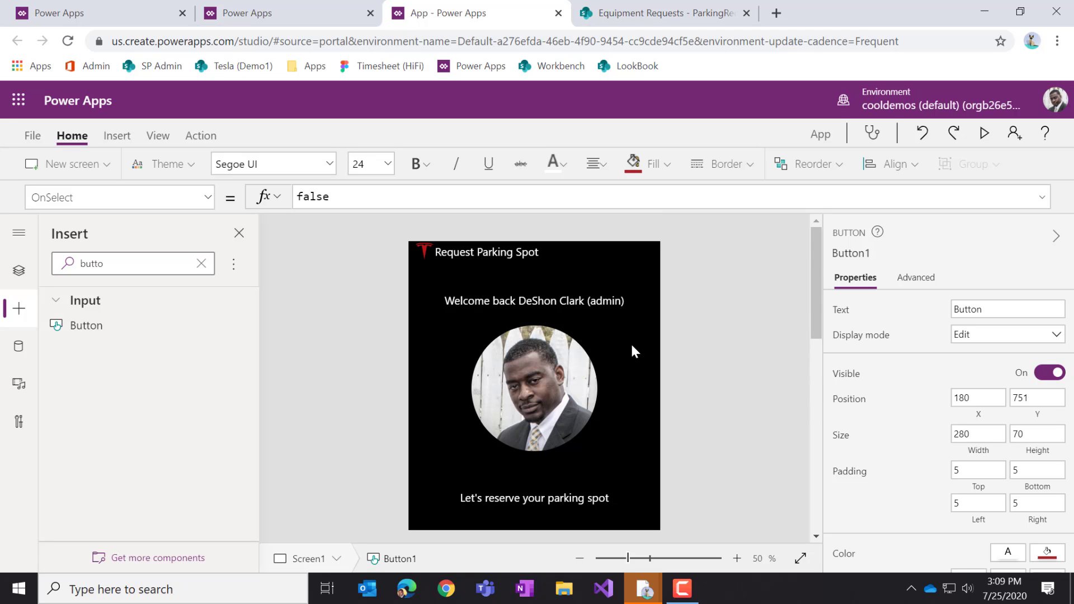
pyautogui.scroll(-1, 632, 350)
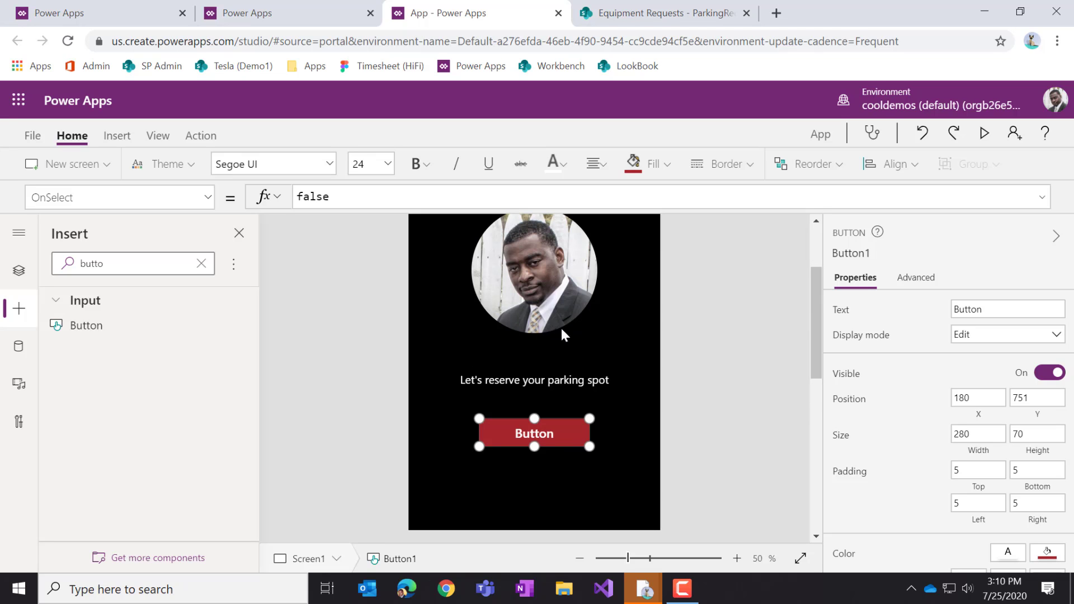
pyautogui.scroll(1, 598, 382)
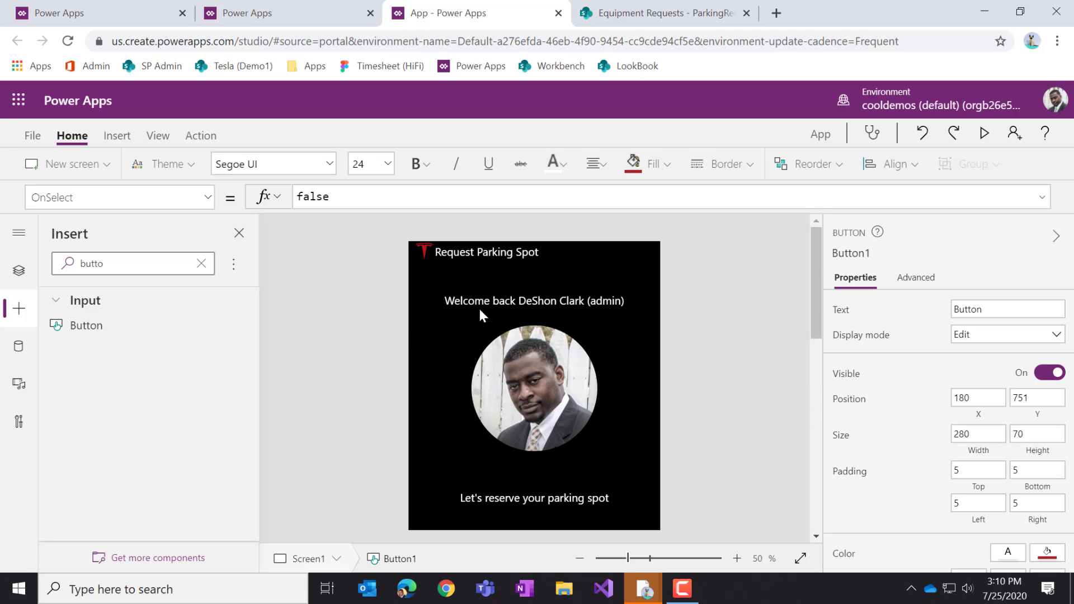
# Change the new button's Text property to "Let's GO!"
pyautogui.scroll(-2, 545, 321)
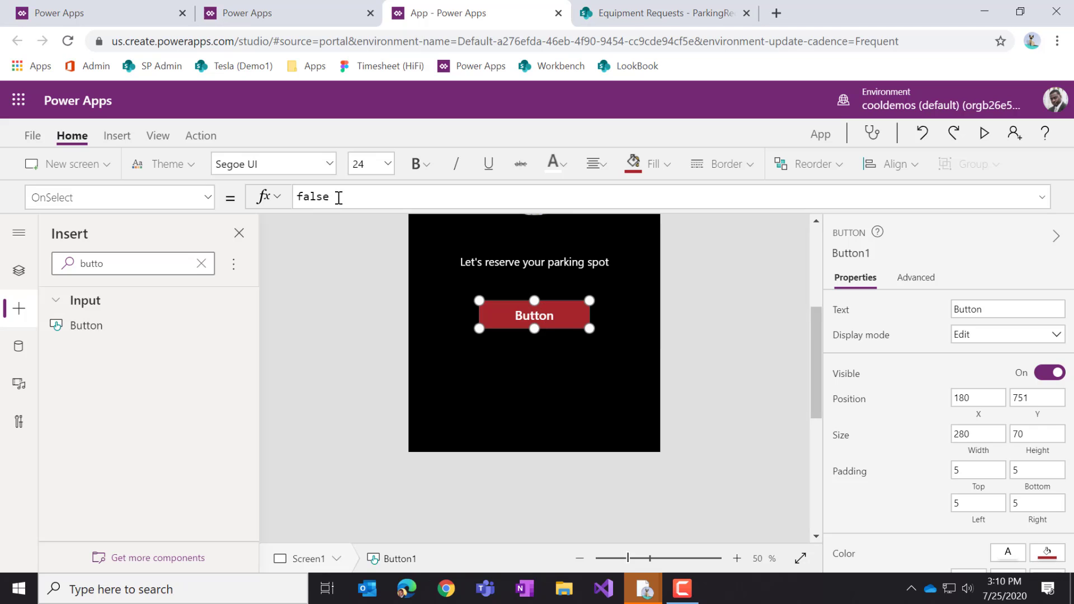
pyautogui.click(207, 198)
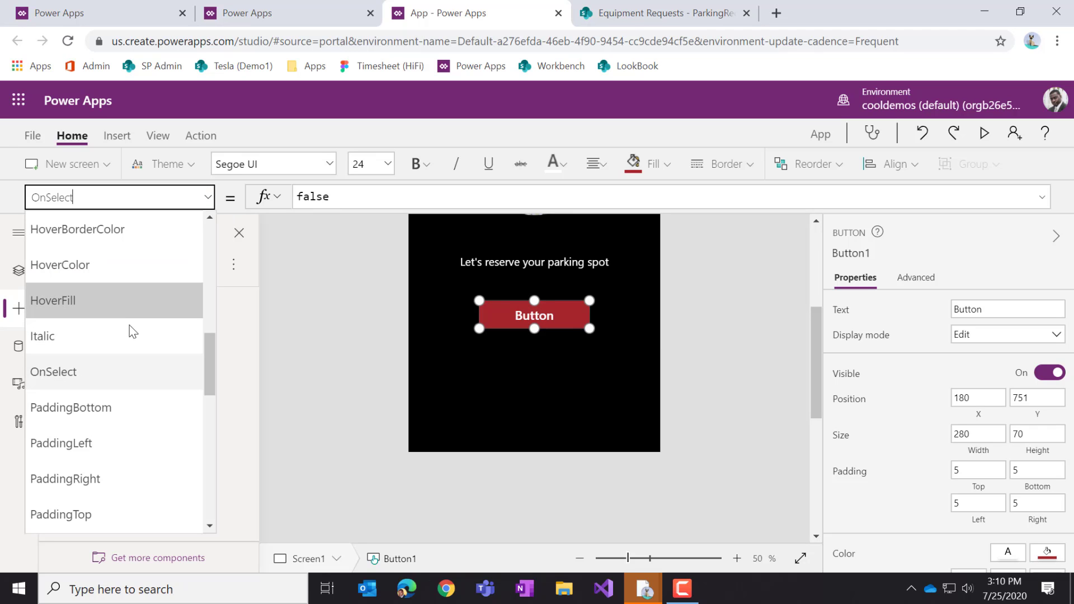
pyautogui.scroll(-3, 108, 316)
pyautogui.scroll(15, 107, 316)
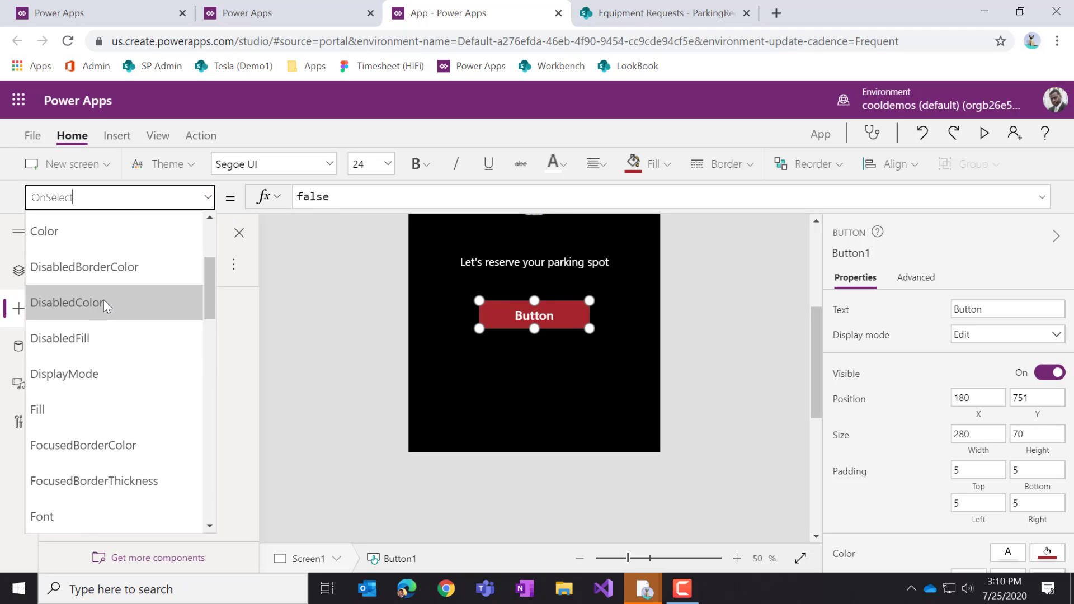
pyautogui.scroll(-12, 103, 299)
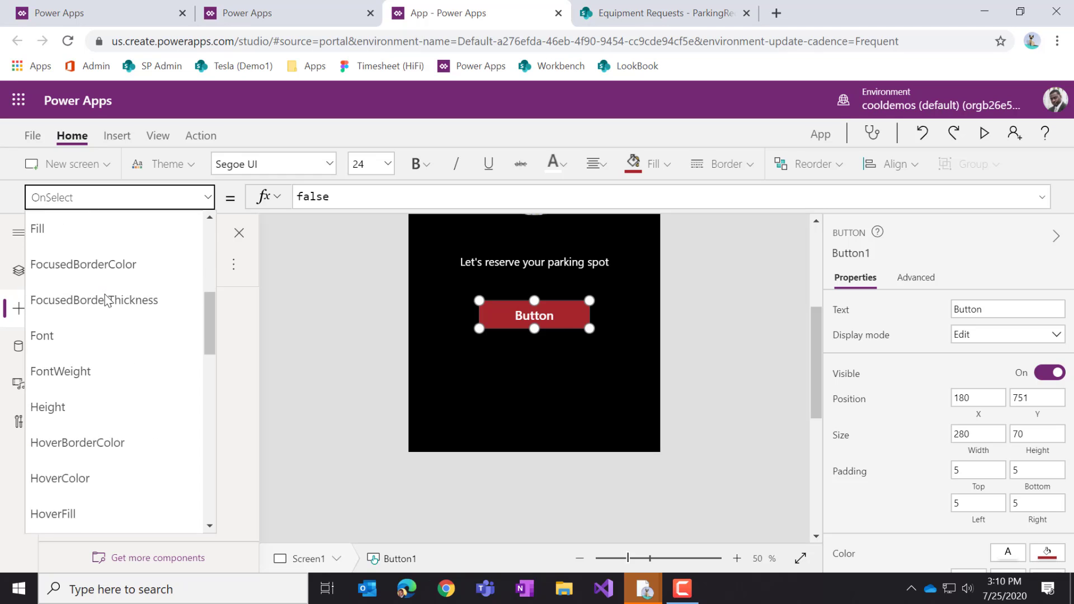
pyautogui.scroll(-8, 102, 305)
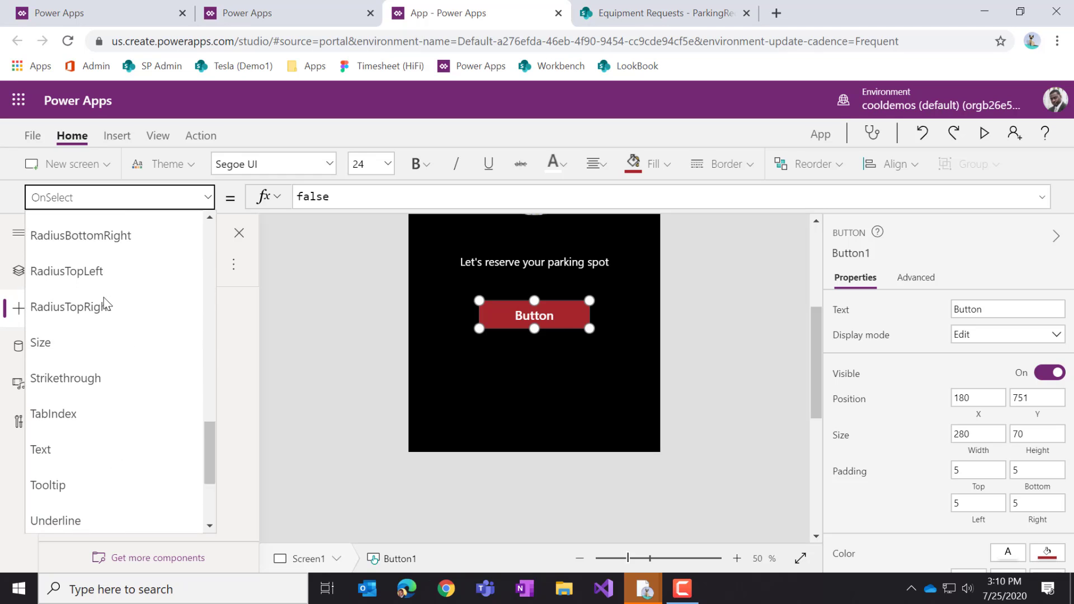
pyautogui.click(74, 303)
pyautogui.click(344, 196)
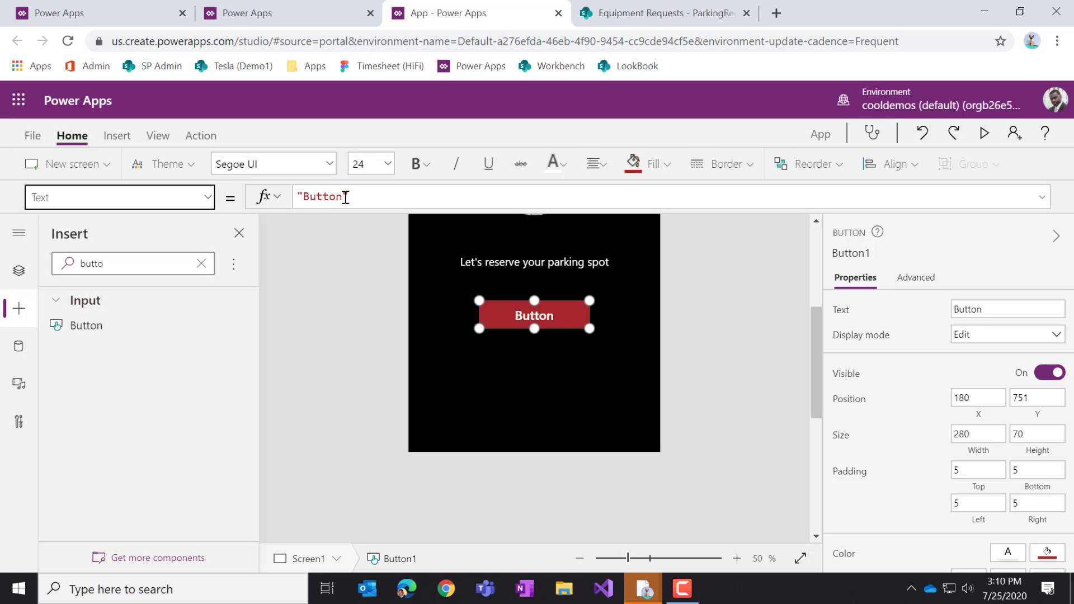
pyautogui.press('BackSpace')
pyautogui.press('BackSpace')
pyautogui.press('BackSpace')
pyautogui.press('BackSpace')
pyautogui.press('BackSpace')
pyautogui.press('BackSpace')
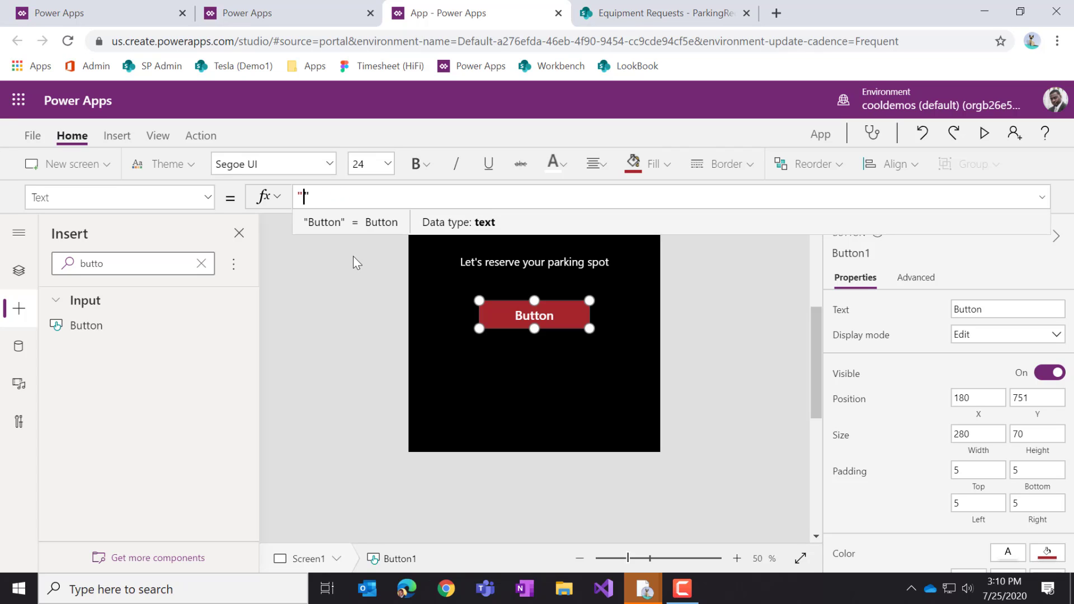
pyautogui.write("Let's")
pyautogui.write(' GO@')
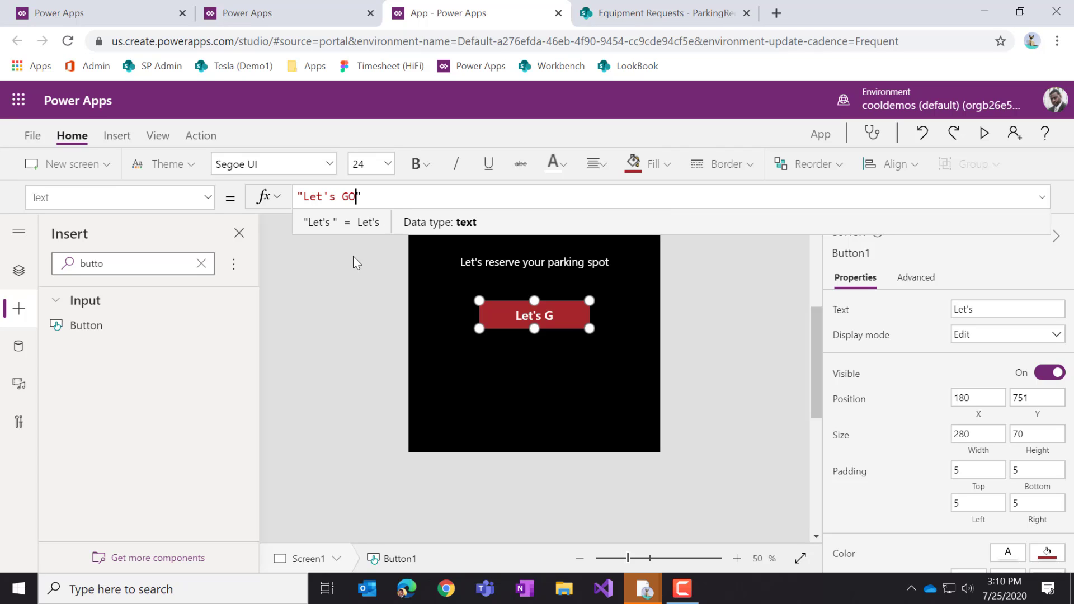
pyautogui.press('BackSpace')
pyautogui.write('!')
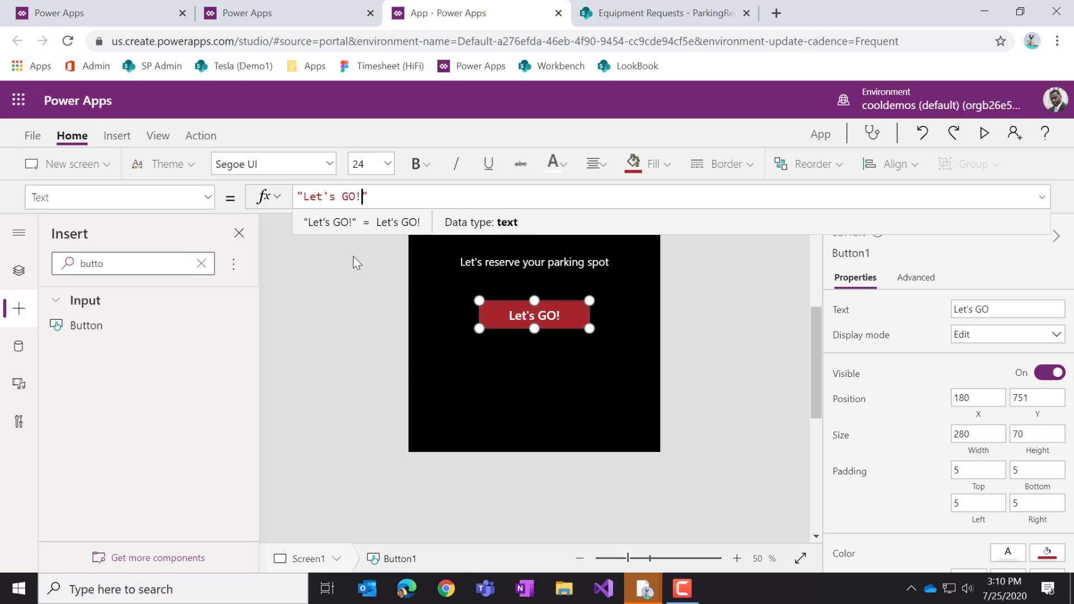
pyautogui.click(752, 350)
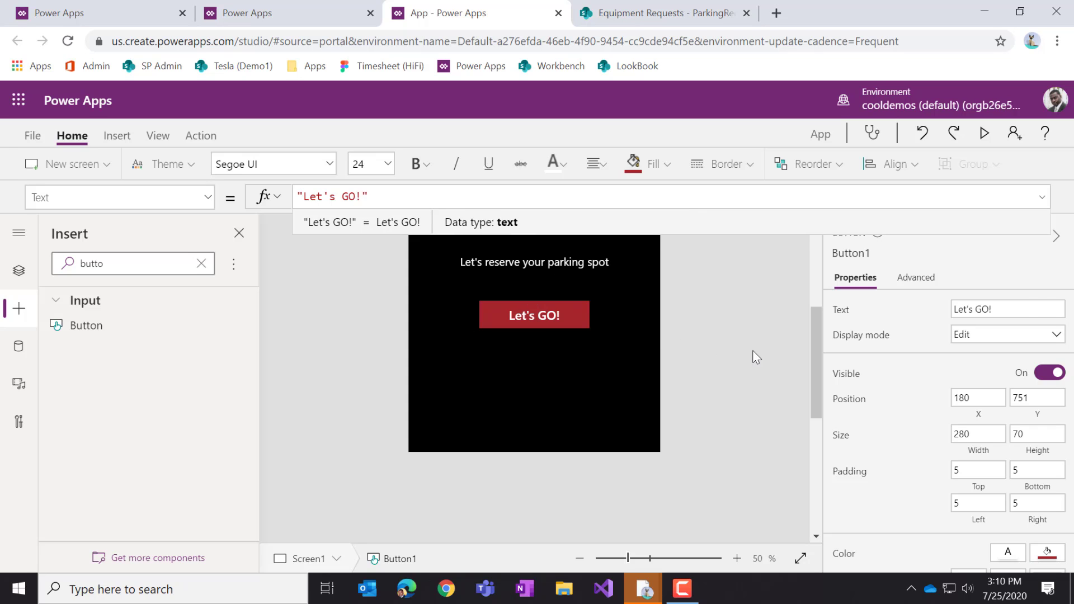
# Set the "Let's GO!" button's border radius to 3 and its border style to None
pyautogui.click(558, 317)
pyautogui.scroll(-5, 917, 475)
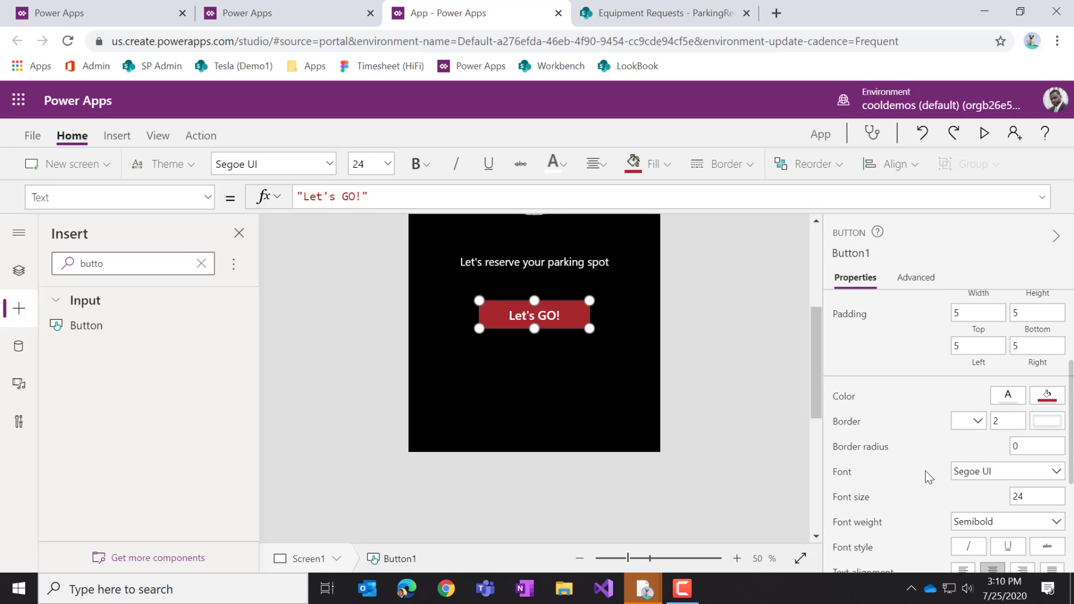
pyautogui.scroll(-4, 925, 471)
pyautogui.scroll(2, 933, 488)
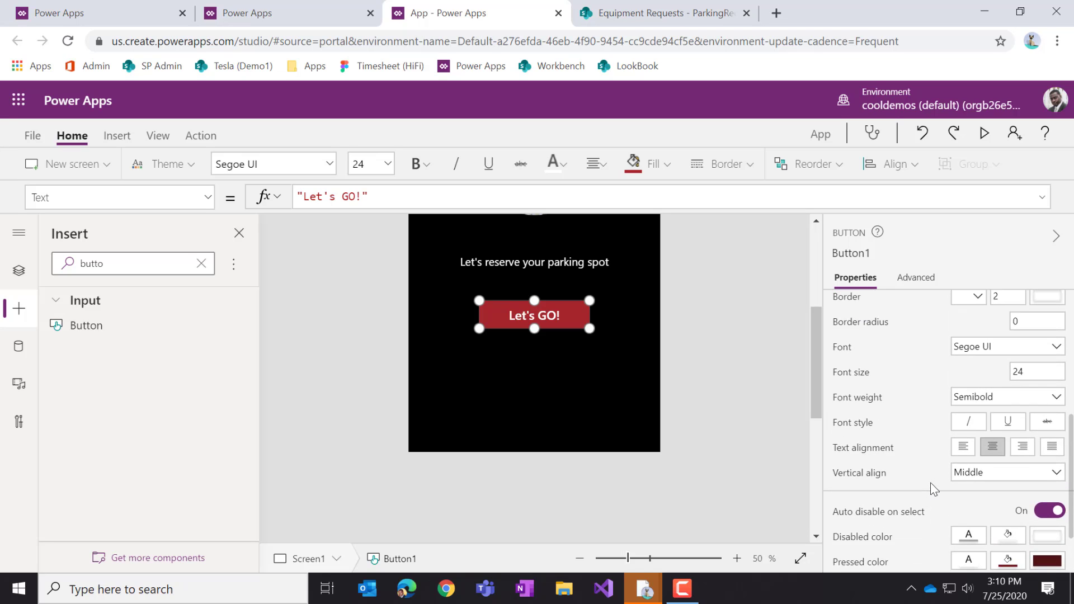
pyautogui.scroll(3, 933, 488)
pyautogui.click(1017, 480)
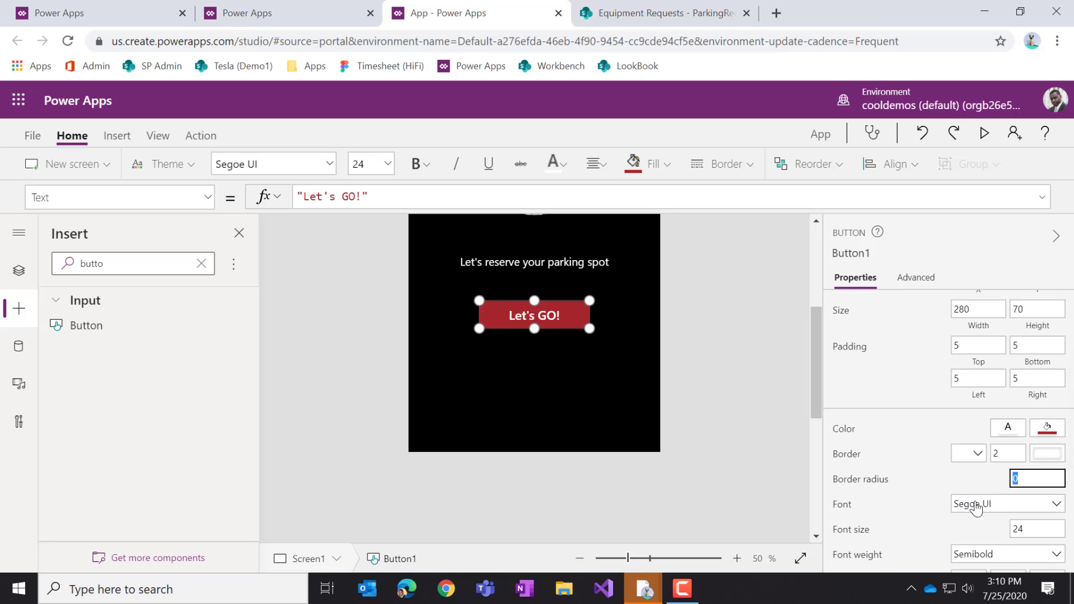
pyautogui.write('3')
pyautogui.click(976, 458)
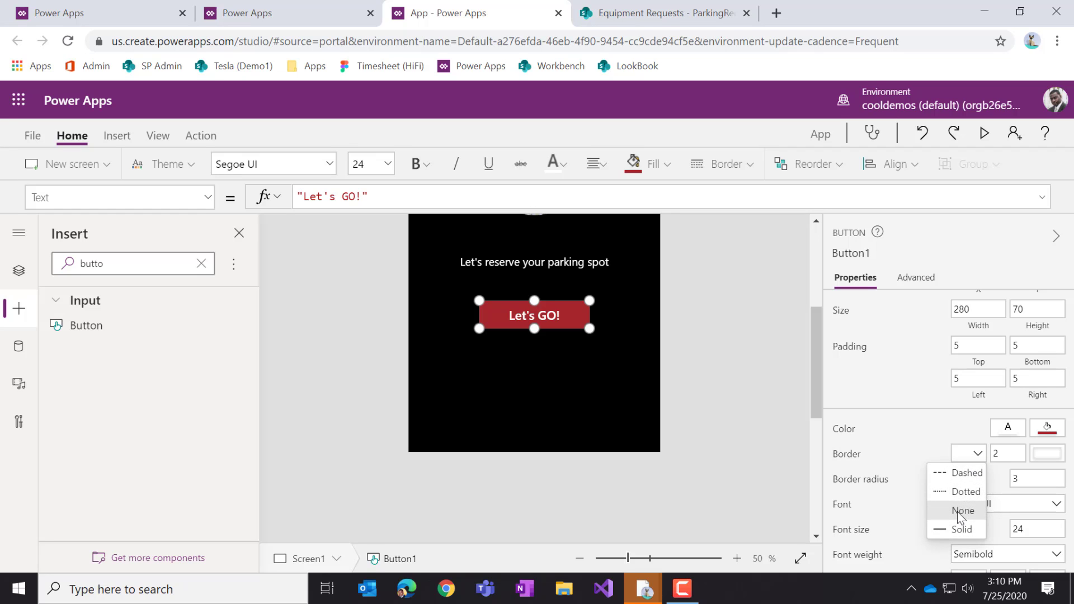
pyautogui.click(959, 514)
pyautogui.click(730, 448)
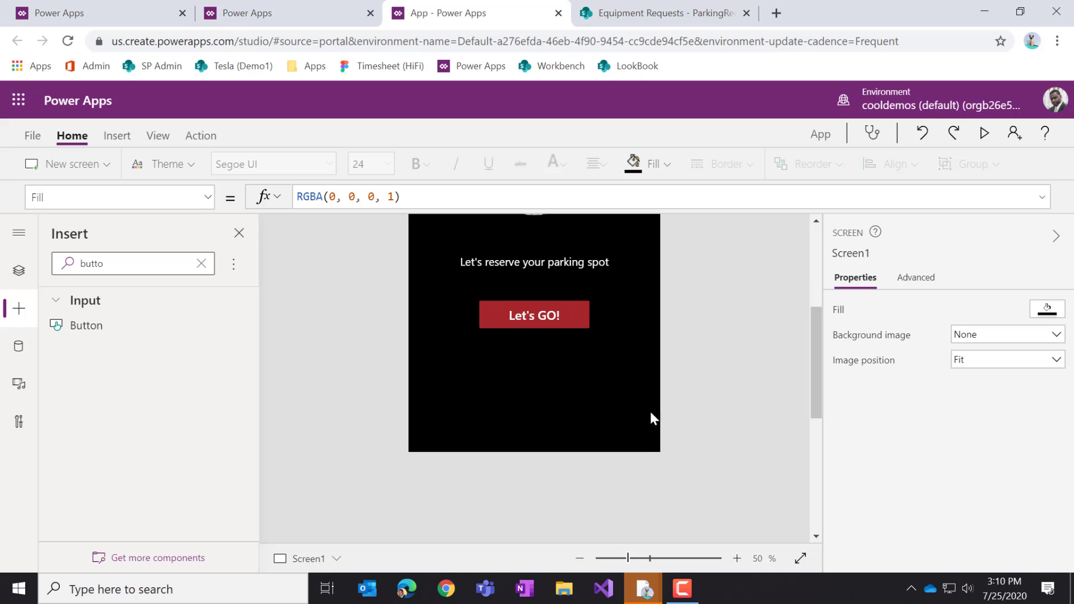
# Review the welcome screen's layout from the header down to the button with the canvas at 40% zoom
pyautogui.scroll(5, 747, 410)
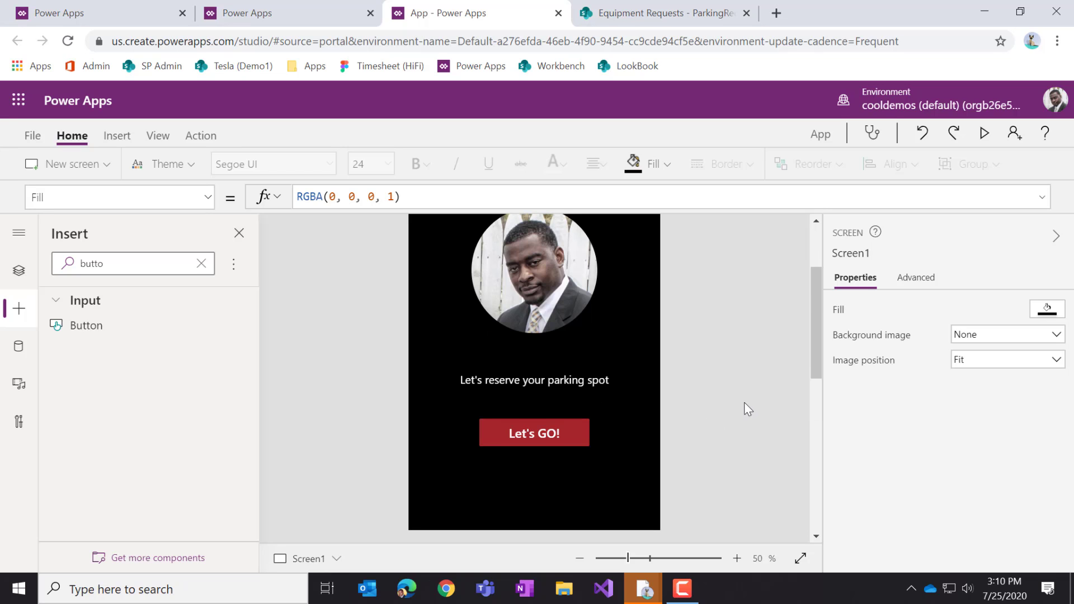
pyautogui.scroll(-3, 745, 404)
pyautogui.scroll(3, 775, 415)
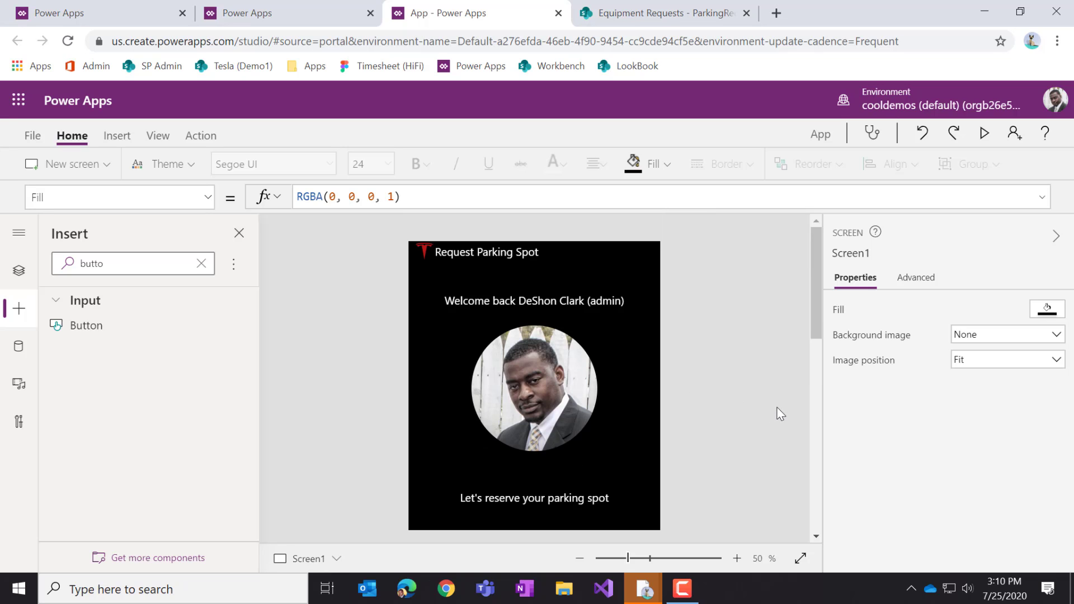
pyautogui.scroll(-5, 589, 385)
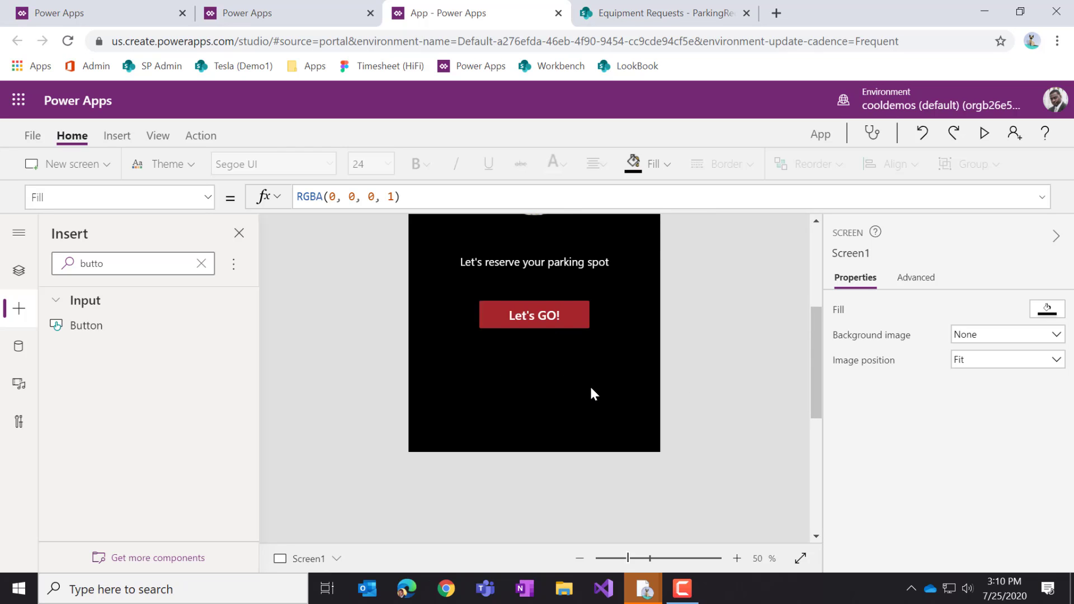
pyautogui.scroll(2, 590, 385)
pyautogui.click(581, 558)
pyautogui.click(580, 559)
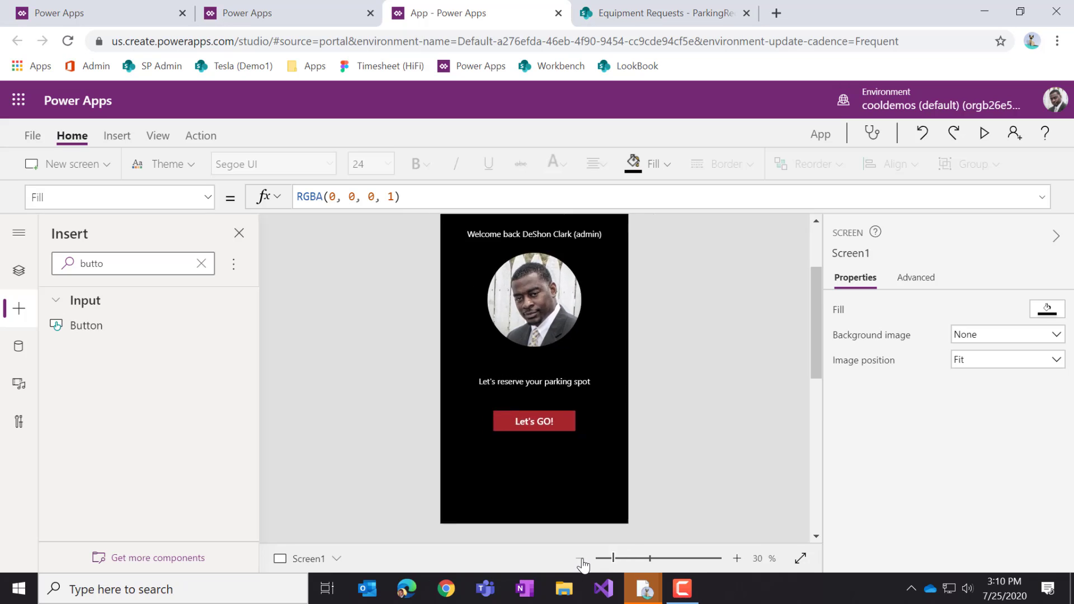
pyautogui.click(580, 559)
pyautogui.click(738, 558)
pyautogui.click(737, 558)
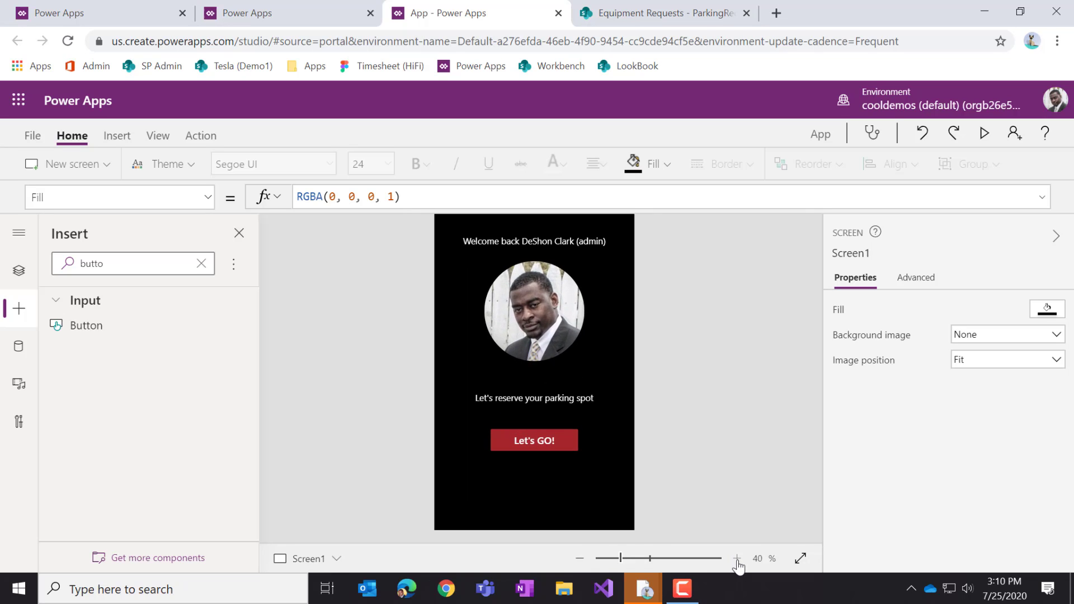
pyautogui.scroll(1, 559, 346)
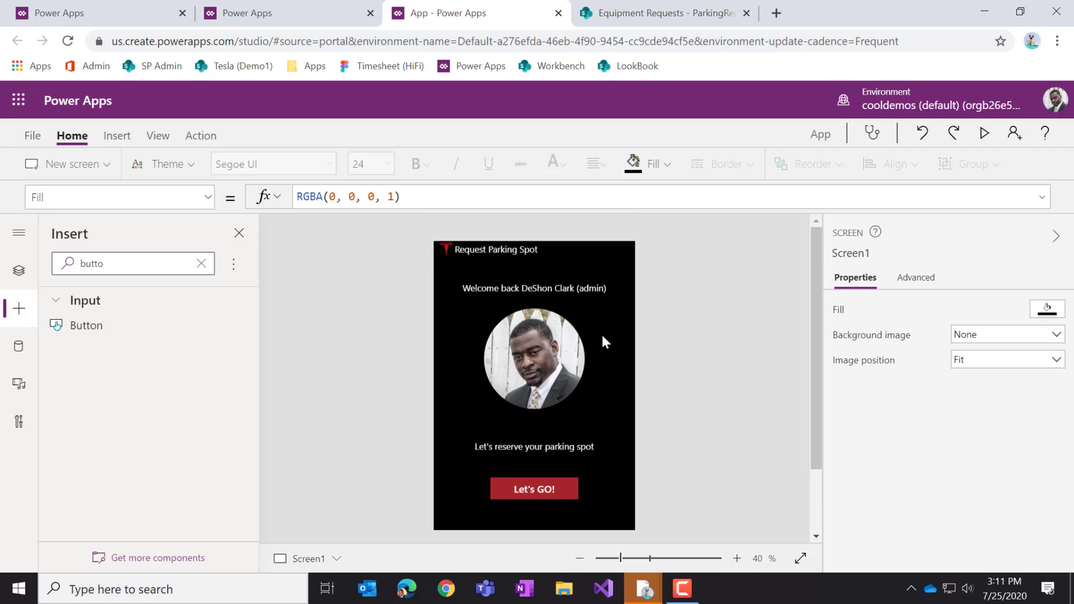
# Open the compHeader component for editing and set its height to 55
pyautogui.click(18, 271)
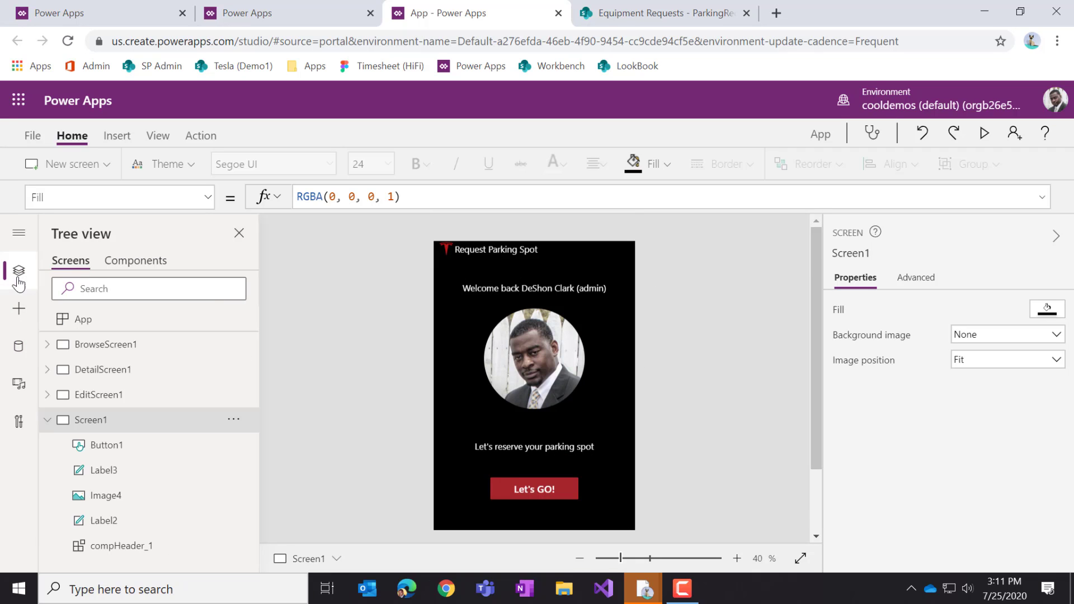
pyautogui.click(136, 261)
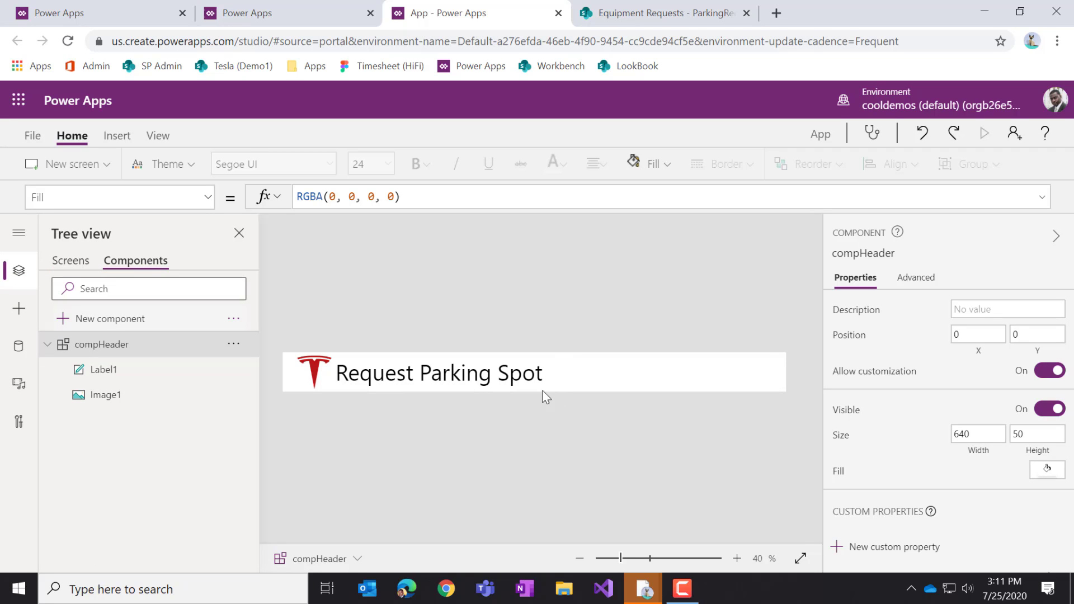
pyautogui.click(573, 382)
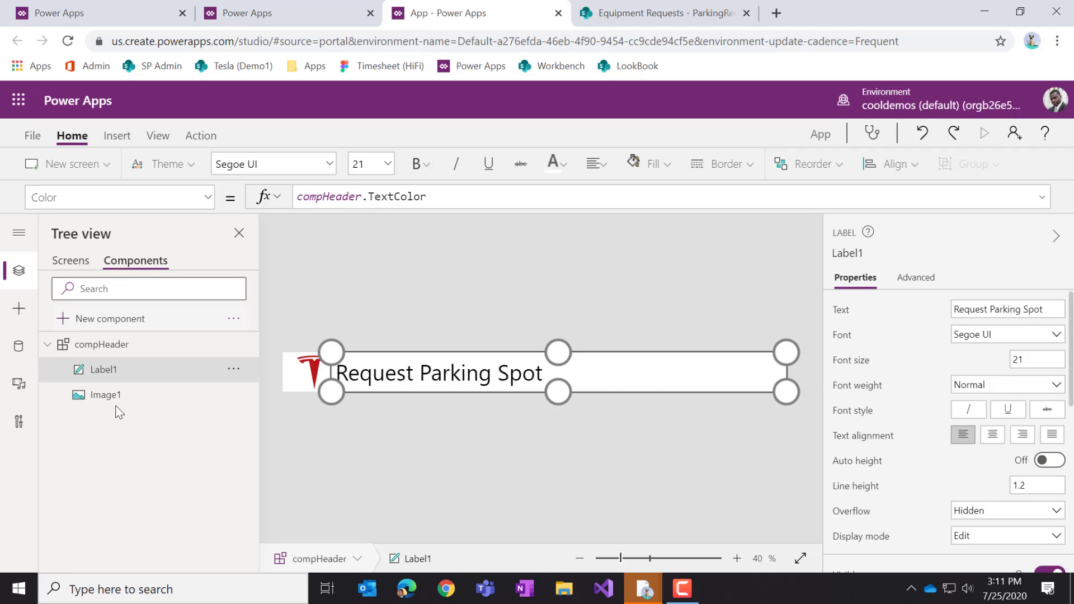
pyautogui.click(102, 344)
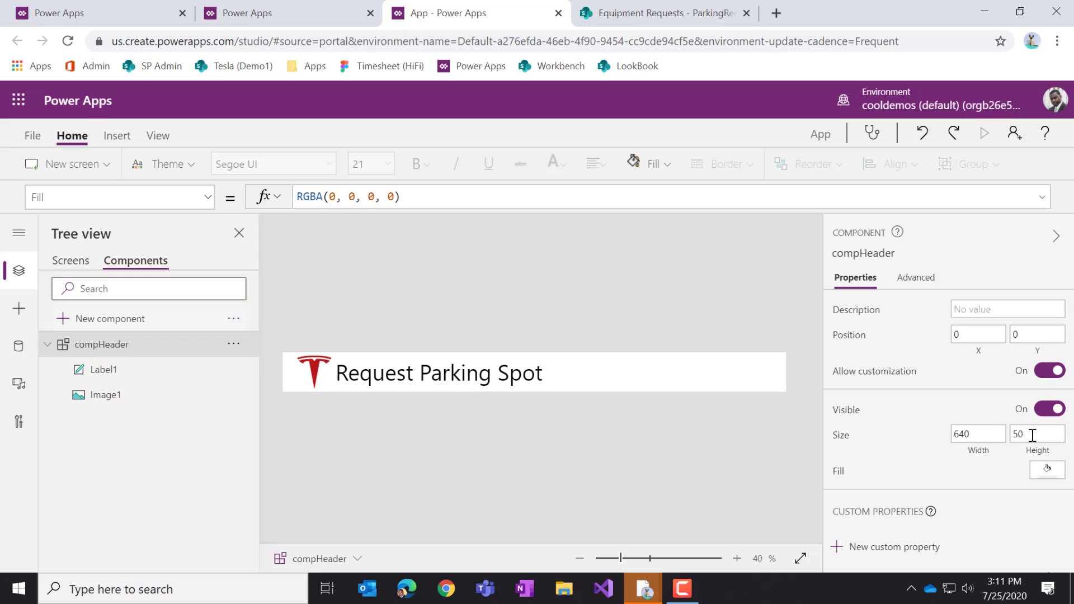
pyautogui.click(1032, 436)
pyautogui.write('5')
pyautogui.click(935, 444)
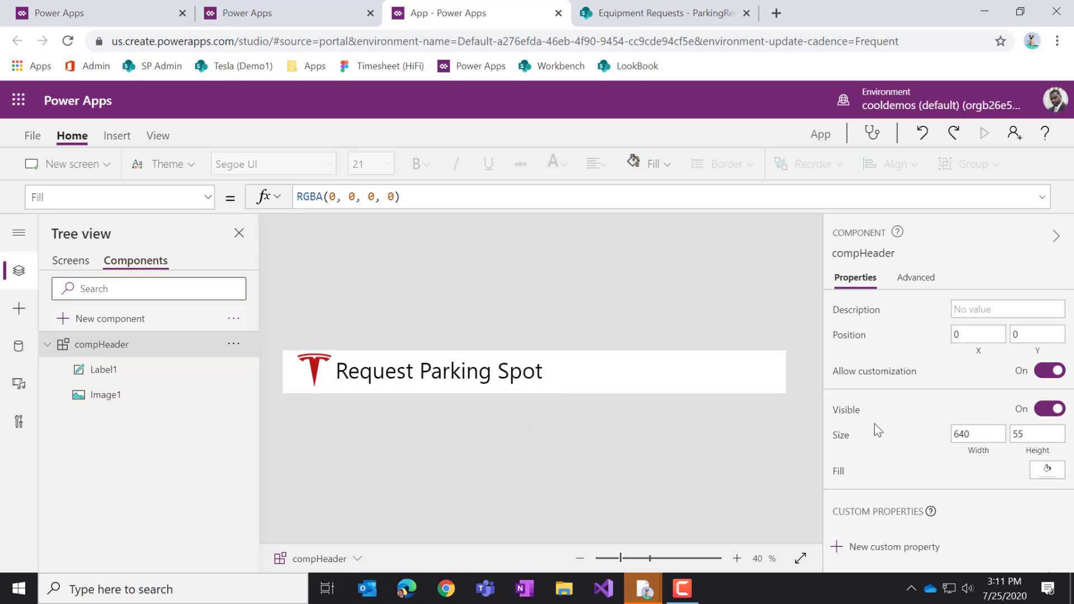
# Insert a rectangle into compHeader and stretch it across the component's full width, to X 0 and width 640
pyautogui.click(19, 309)
pyautogui.click(100, 268)
pyautogui.write('rec')
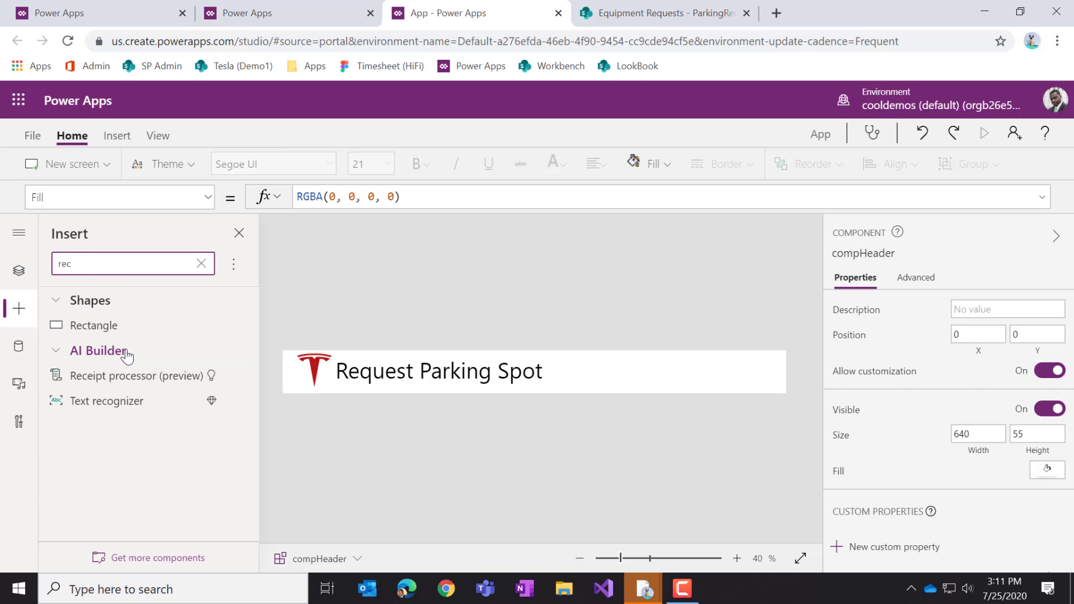
pyautogui.click(105, 328)
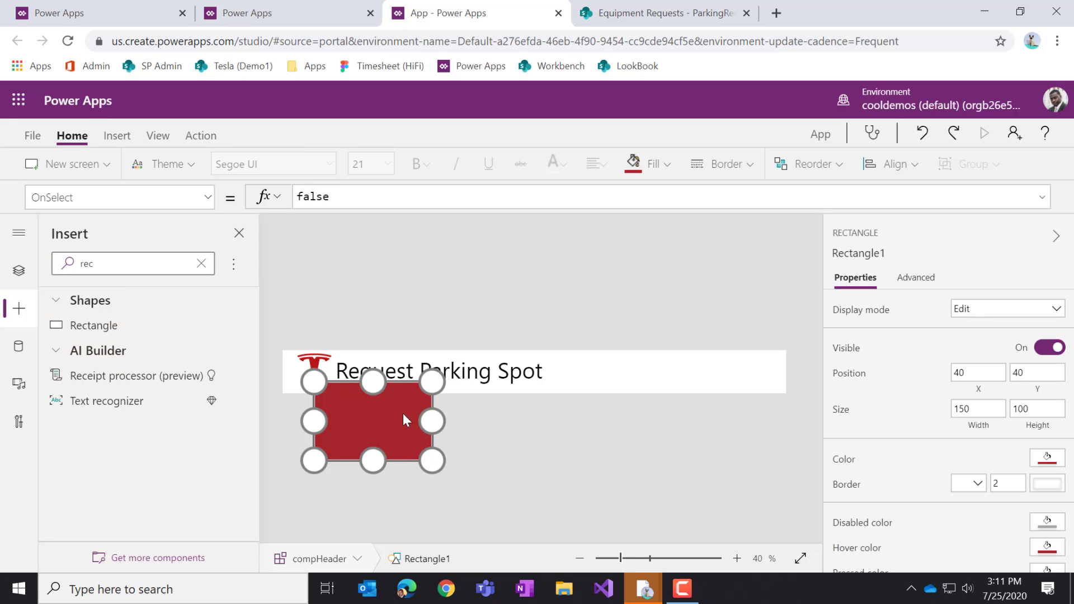
pyautogui.moveTo(432, 417); pyautogui.dragTo(842, 445)
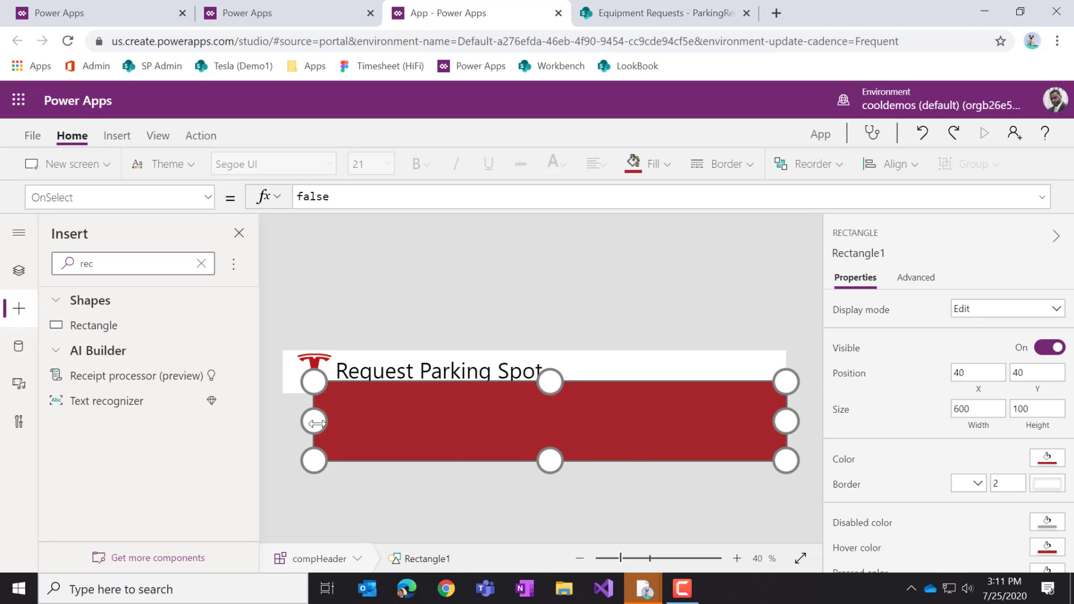
pyautogui.moveTo(316, 423); pyautogui.dragTo(220, 433)
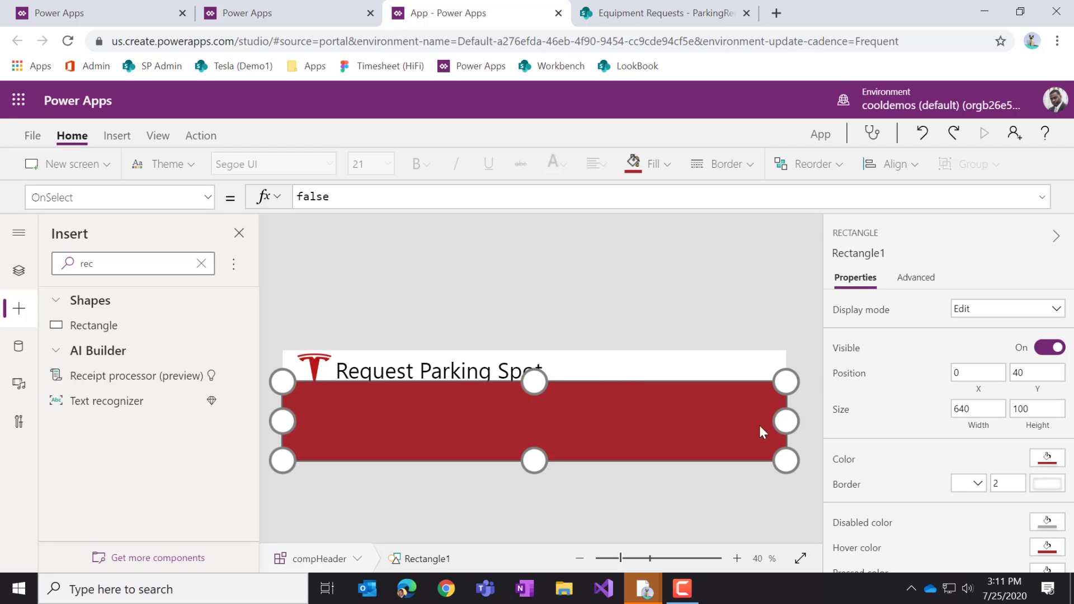
# Set the rectangle's height to 2 and move it to the header's lower edge at Y 53 as an underline
pyautogui.click(1033, 405)
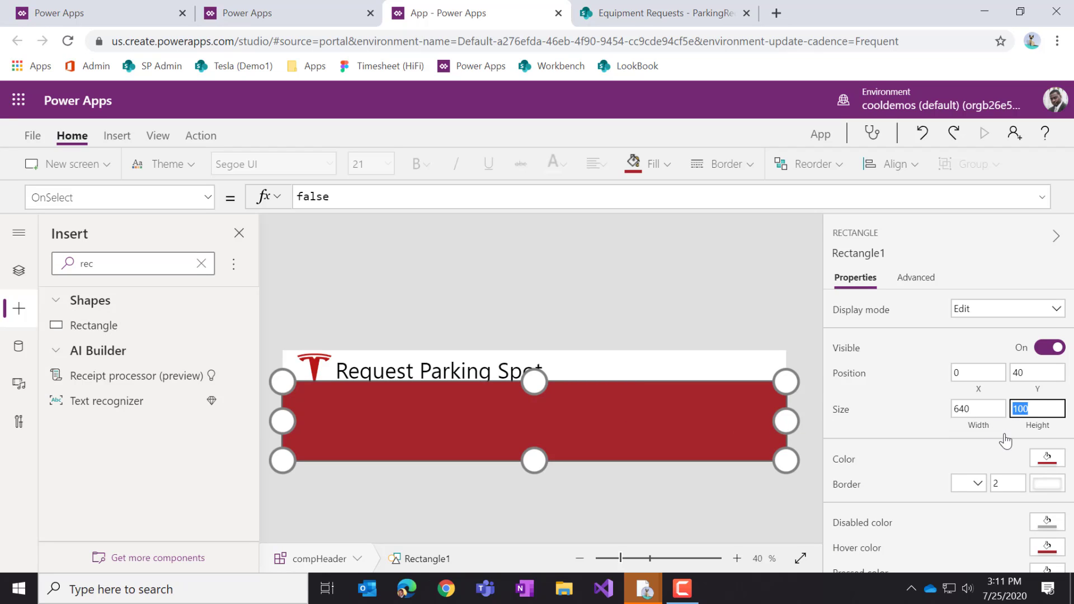
pyautogui.write('2')
pyautogui.press('Return')
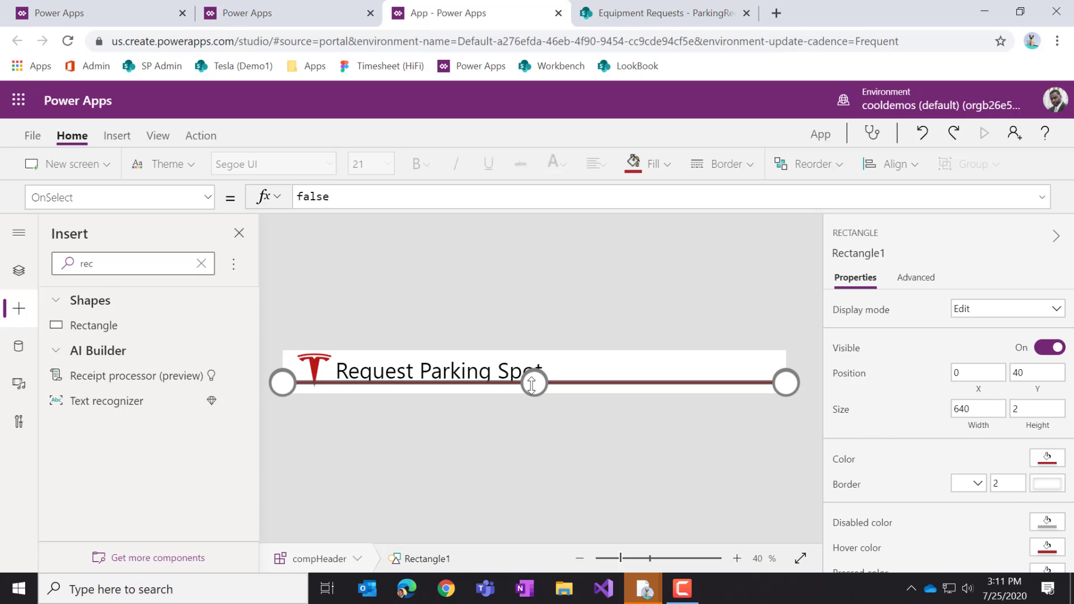
pyautogui.moveTo(531, 385); pyautogui.dragTo(532, 386)
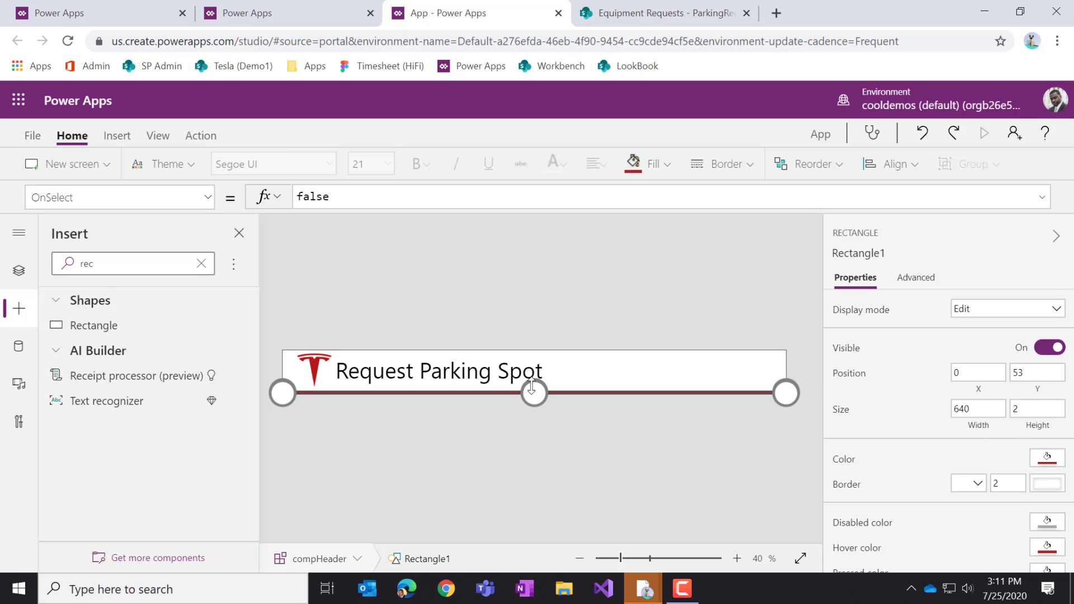
pyautogui.click(976, 484)
pyautogui.click(963, 460)
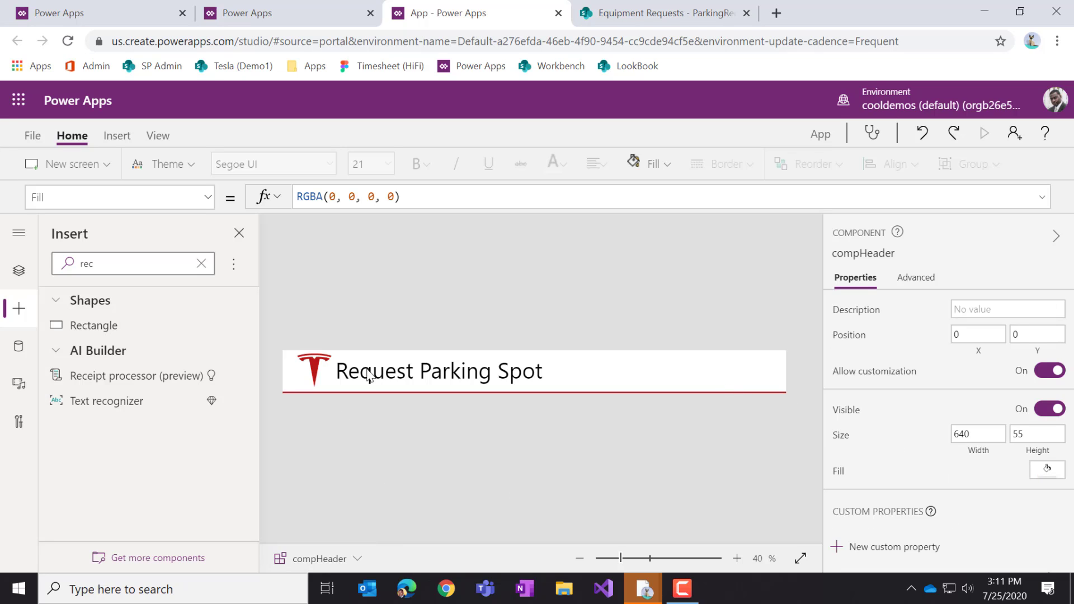
pyautogui.click(19, 271)
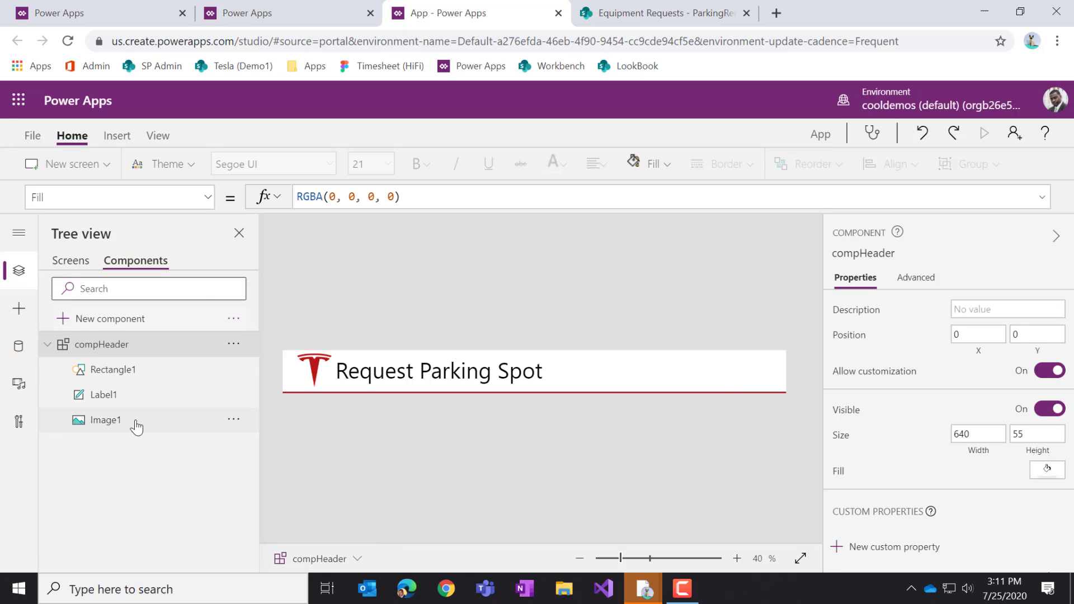
pyautogui.click(109, 371)
pyautogui.click(1047, 462)
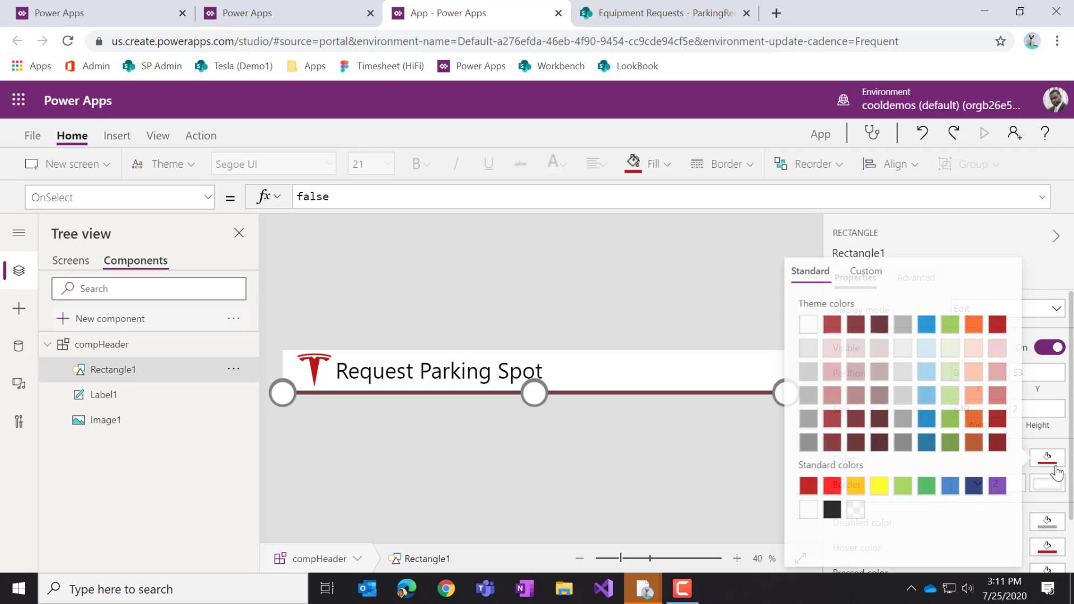
pyautogui.click(584, 246)
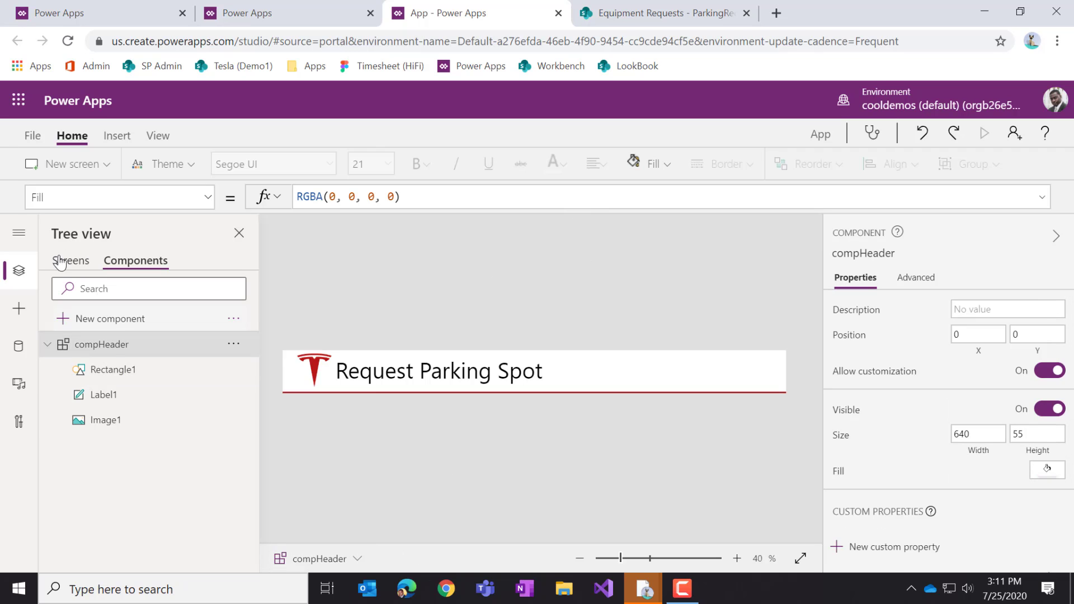
# Stretch the compHeader_1 instance on Screen1 downward to a height of 66
pyautogui.click(70, 260)
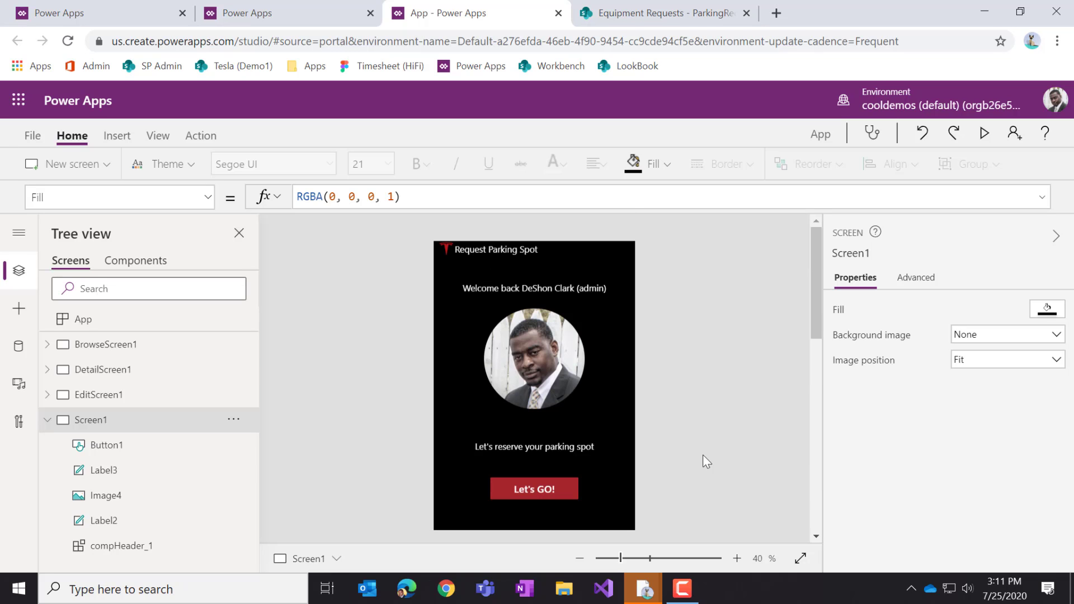
pyautogui.click(737, 559)
pyautogui.click(738, 558)
pyautogui.click(737, 559)
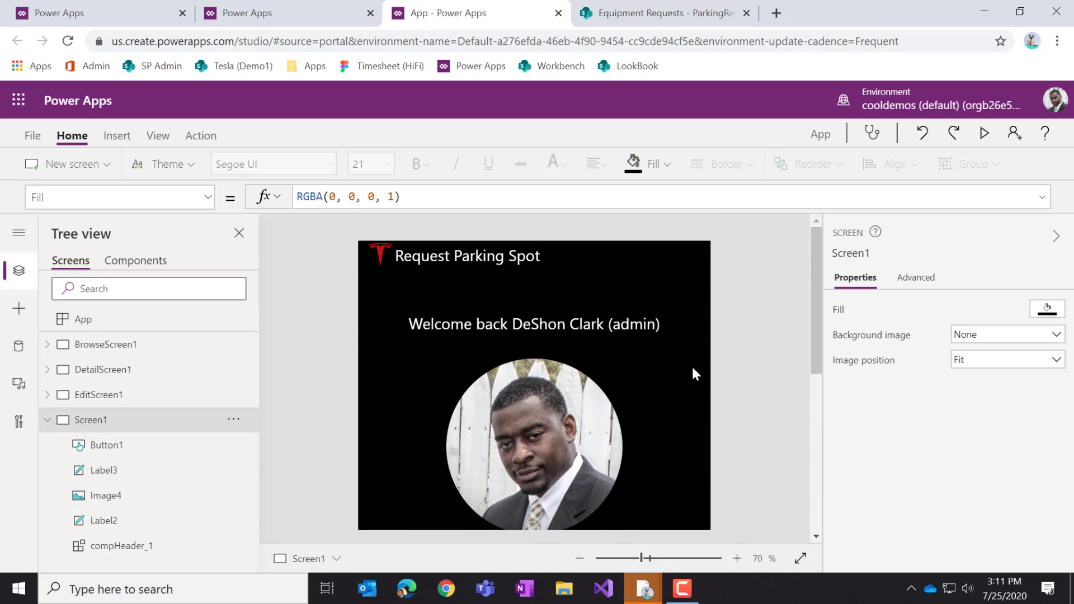
pyautogui.click(643, 325)
pyautogui.click(595, 268)
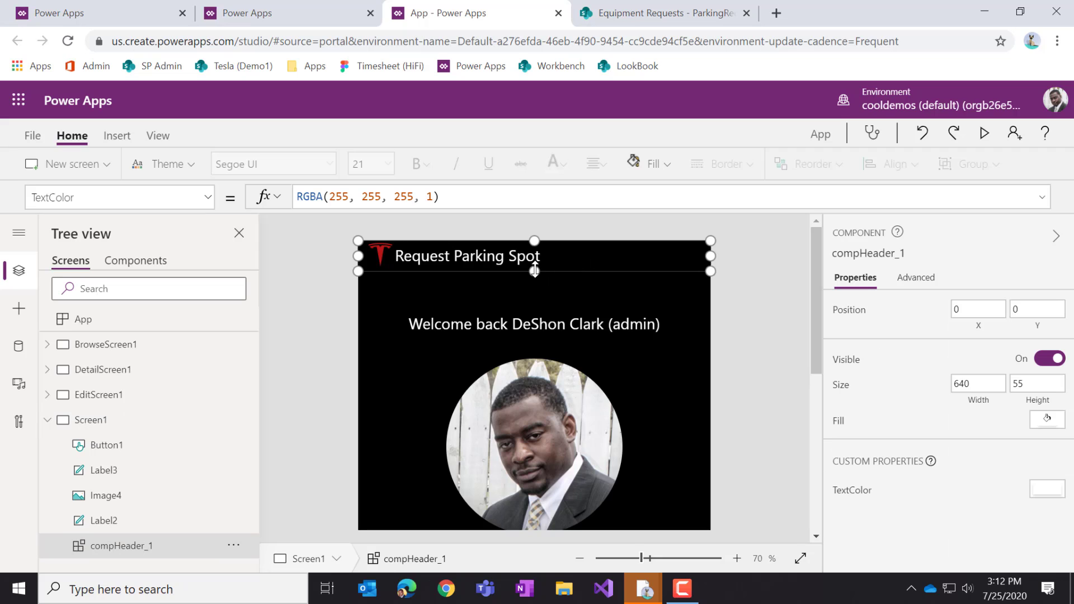
pyautogui.moveTo(534, 277); pyautogui.dragTo(535, 277)
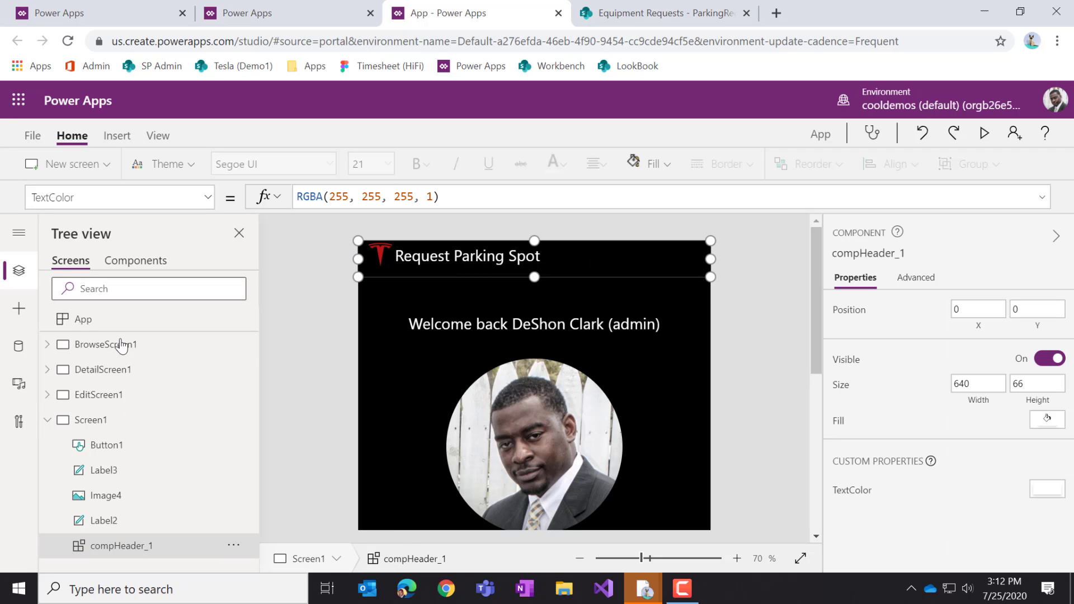
# Thicken the underline rectangle inside the compHeader component by setting its height to 4
pyautogui.click(133, 261)
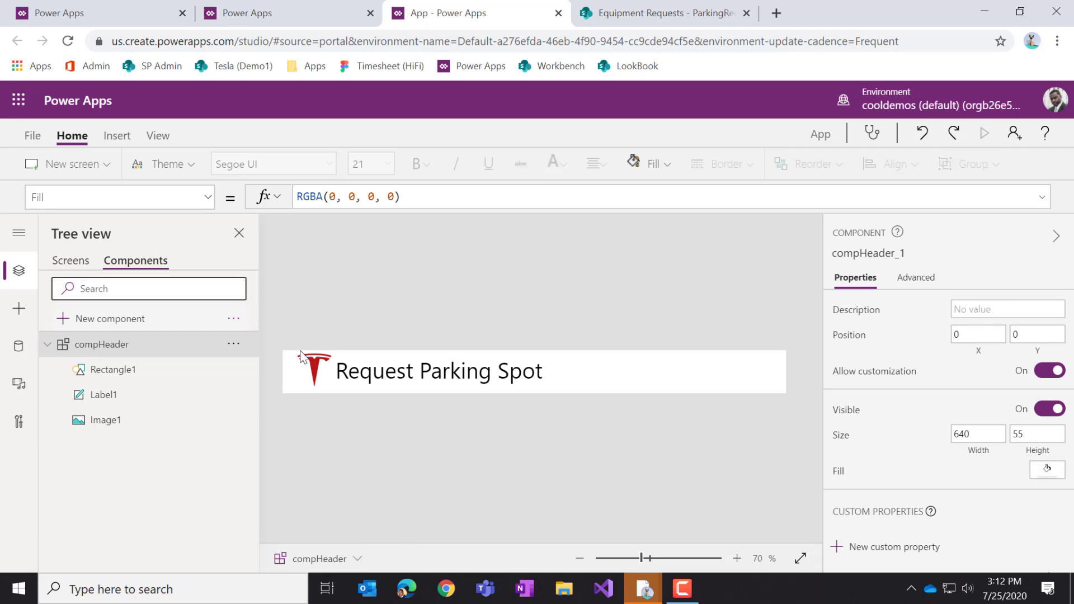
pyautogui.click(144, 371)
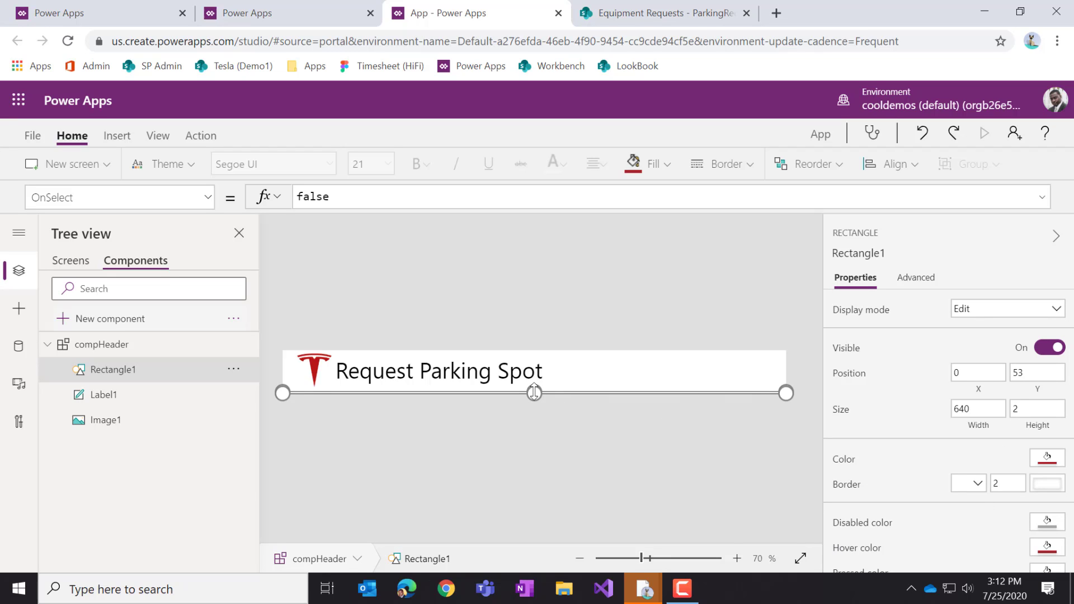
pyautogui.moveTo(535, 392); pyautogui.dragTo(534, 392)
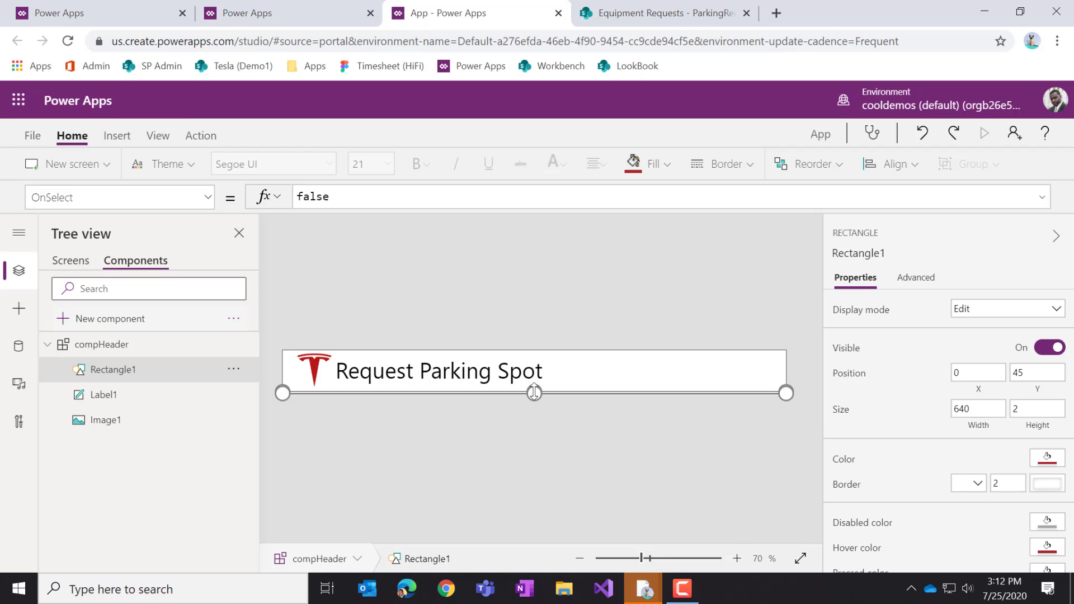
pyautogui.click(1015, 410)
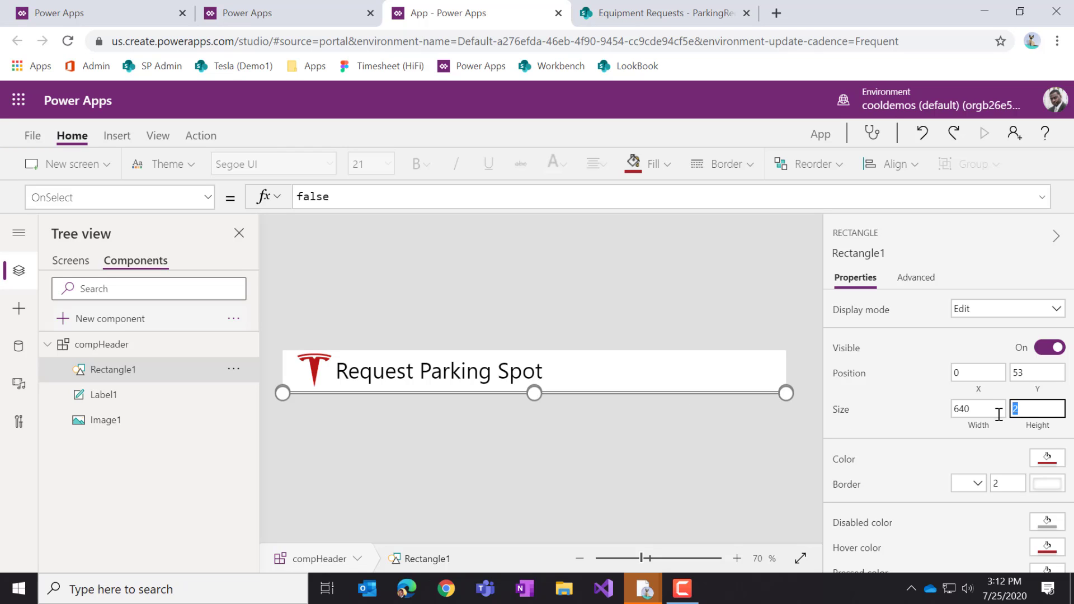
pyautogui.write('6')
pyautogui.click(757, 447)
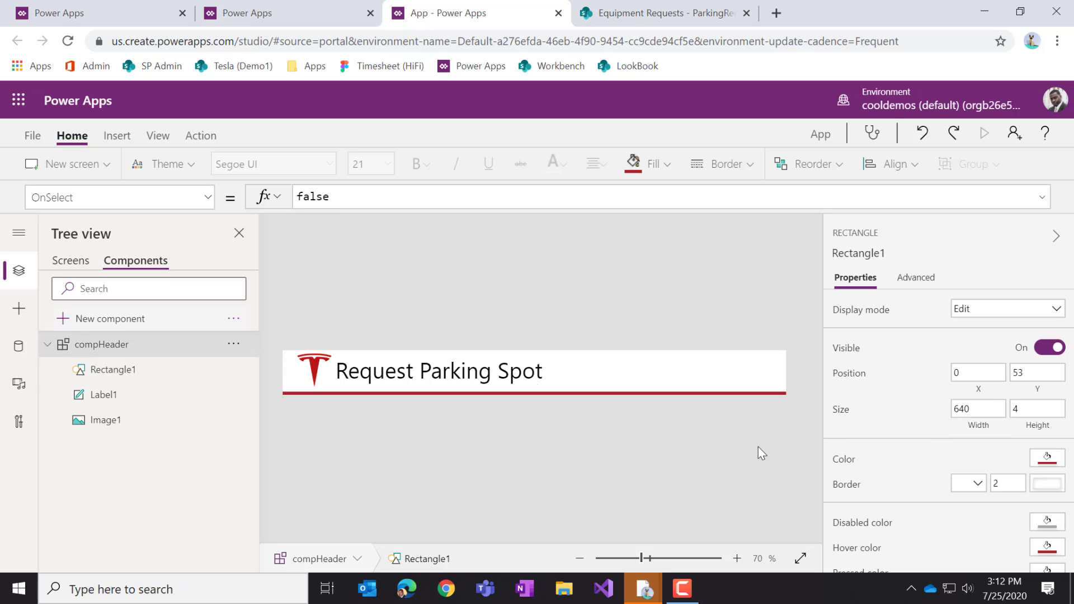
# Shrink the compHeader_1 instance on Screen1 to a height of 56 so that it ends at the red underline
pyautogui.click(73, 263)
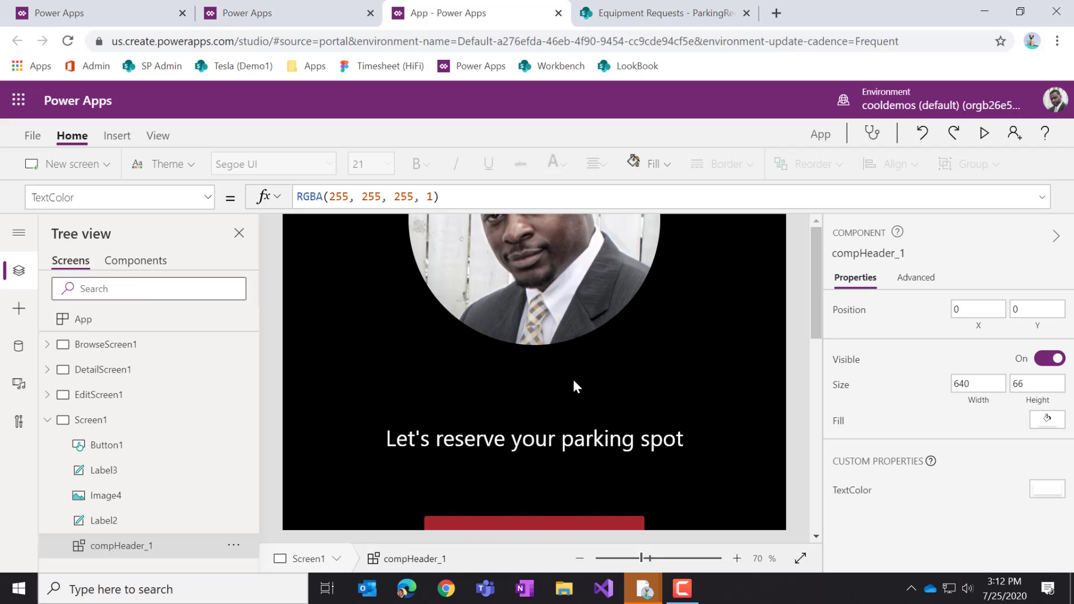
pyautogui.scroll(5, 573, 378)
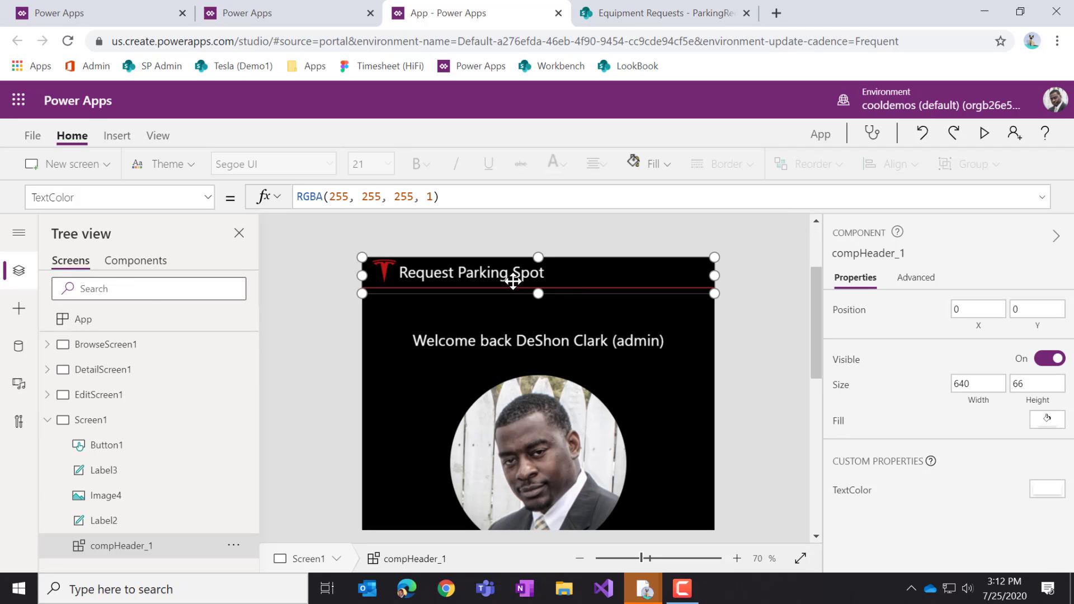
pyautogui.moveTo(540, 288); pyautogui.dragTo(538, 293)
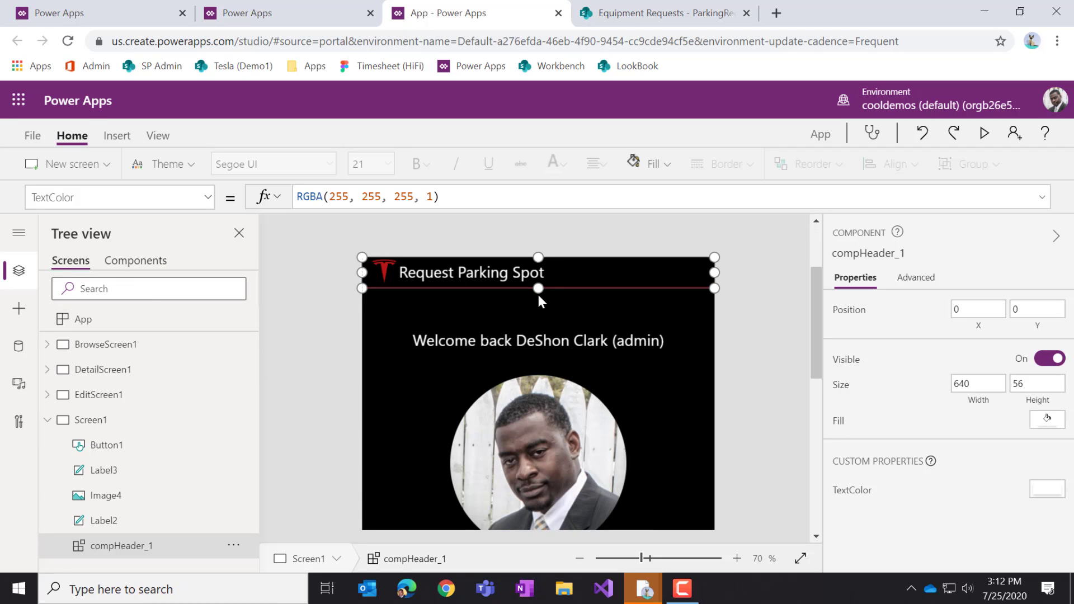
pyautogui.click(547, 338)
pyautogui.click(803, 491)
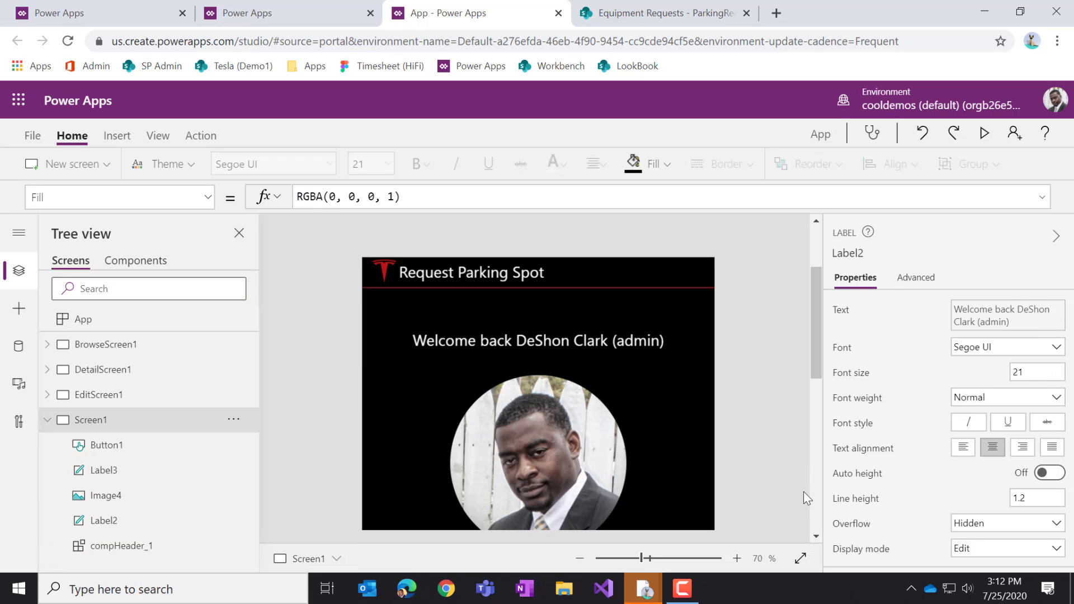
pyautogui.scroll(-5, 787, 479)
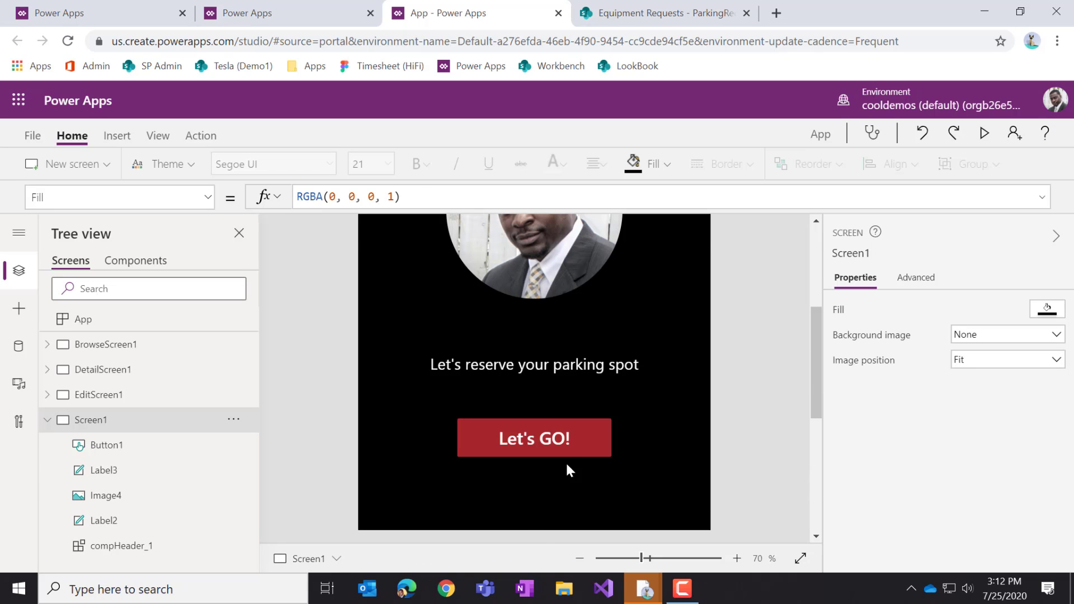
pyautogui.scroll(5, 626, 413)
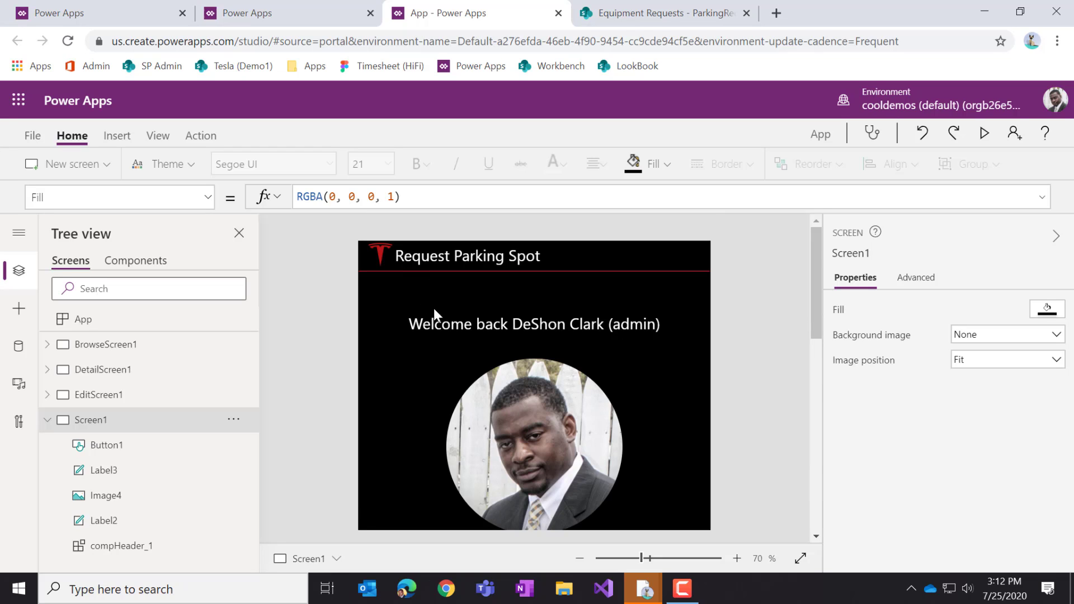
pyautogui.scroll(-5, 681, 422)
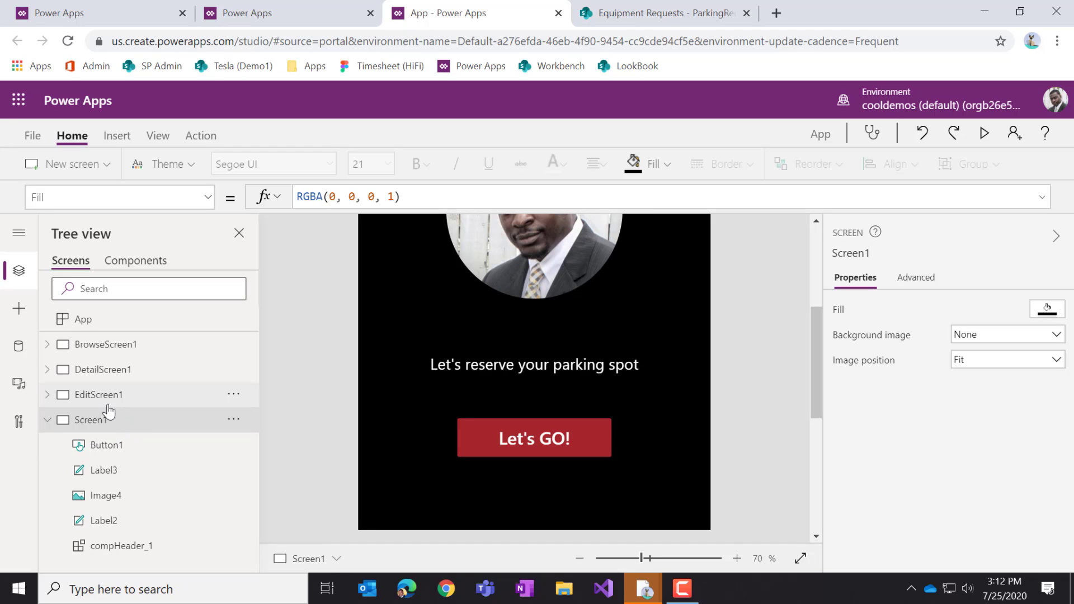
# Look through the three generated screens and delete BrowseScreen1 and DetailScreen1
pyautogui.click(120, 346)
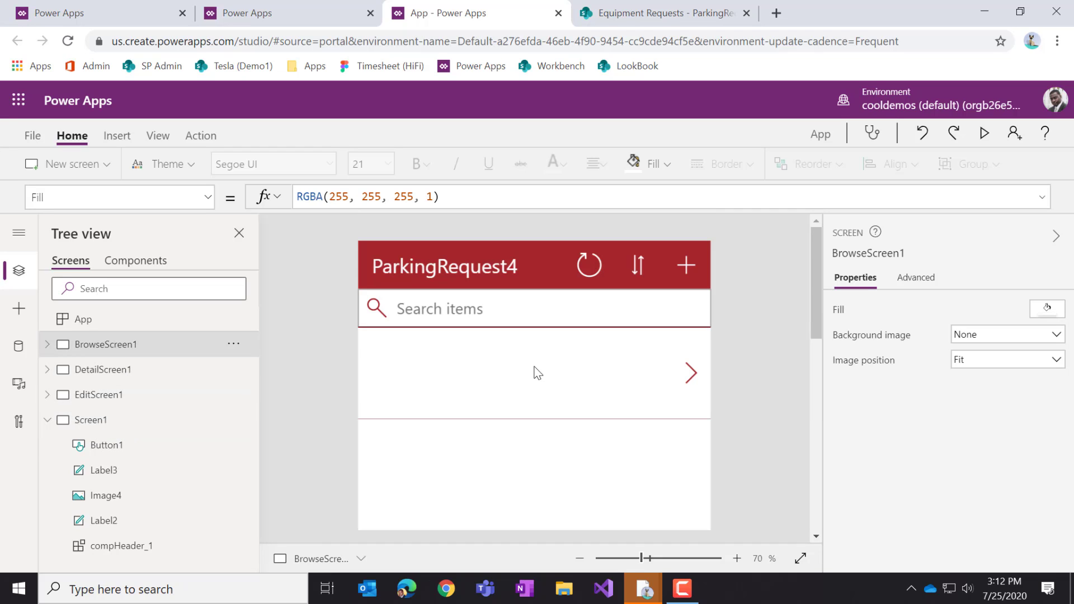
pyautogui.click(129, 371)
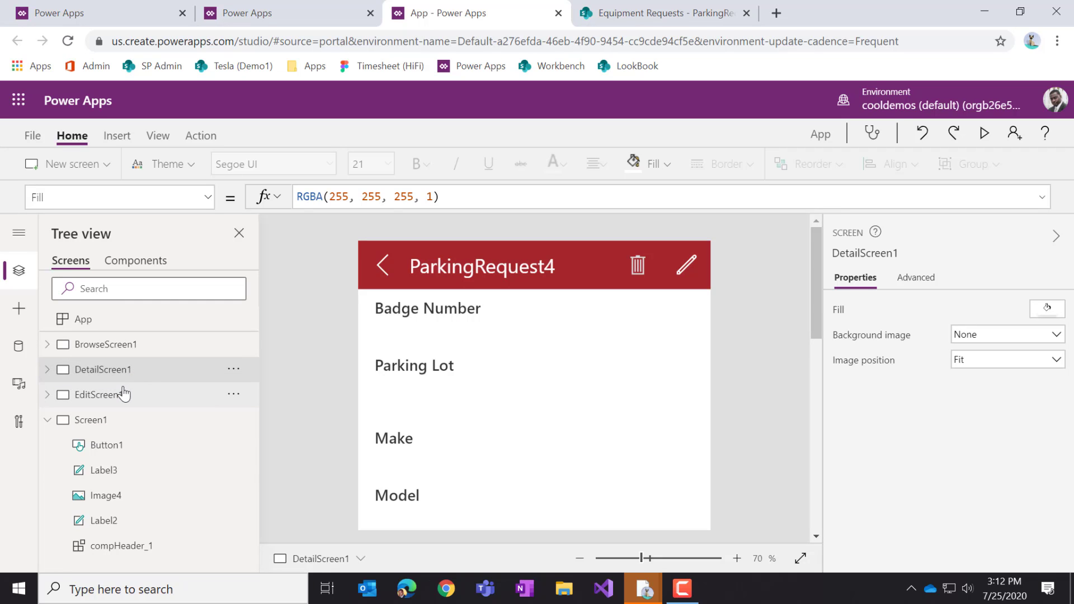
pyautogui.click(115, 394)
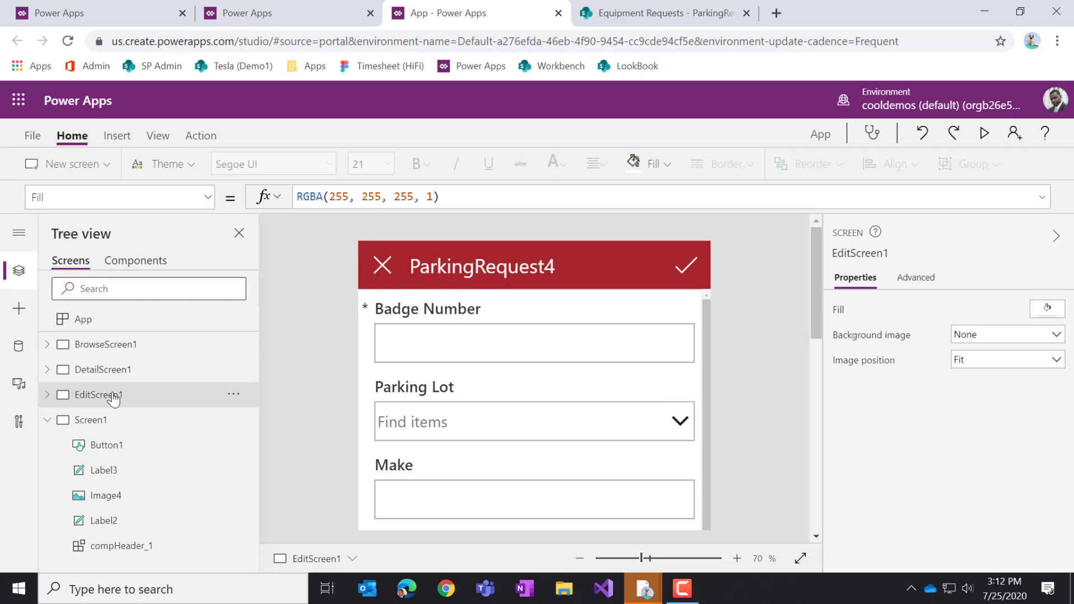
pyautogui.click(126, 344)
pyautogui.click(229, 341)
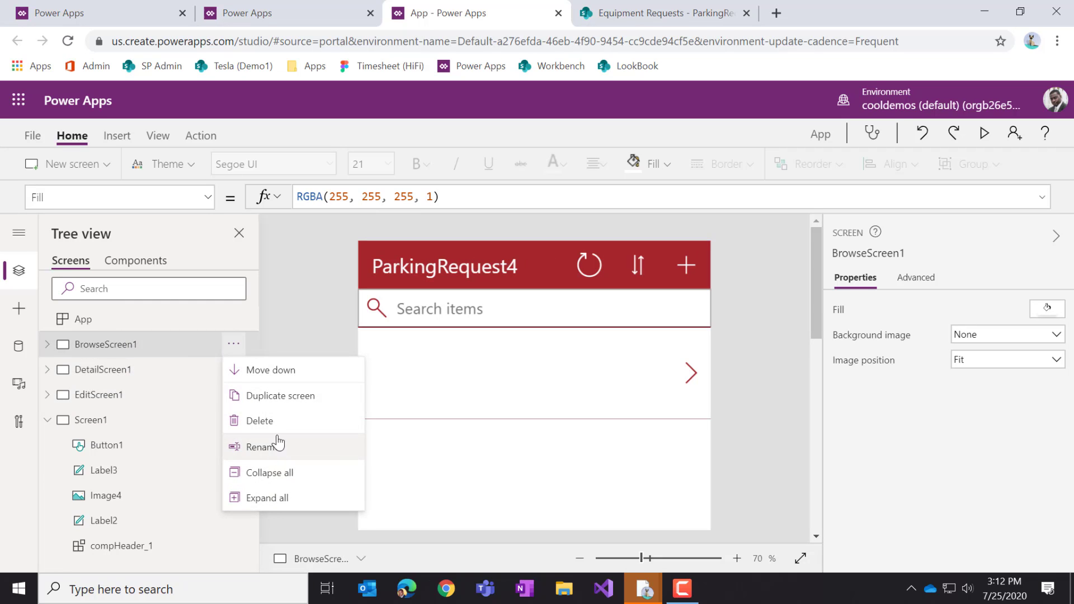
pyautogui.click(259, 421)
pyautogui.click(233, 344)
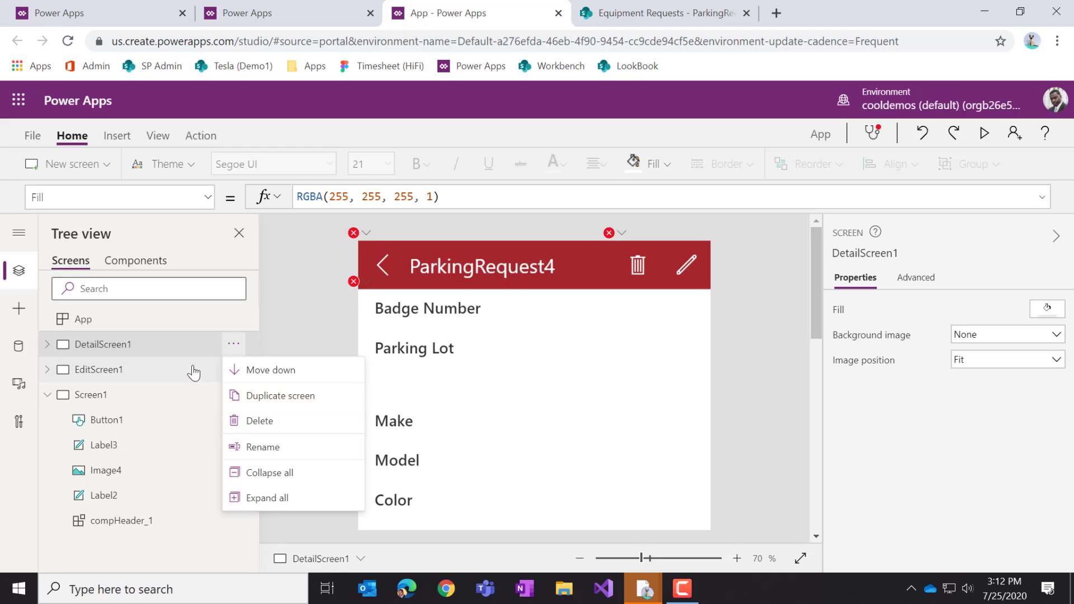
pyautogui.click(269, 422)
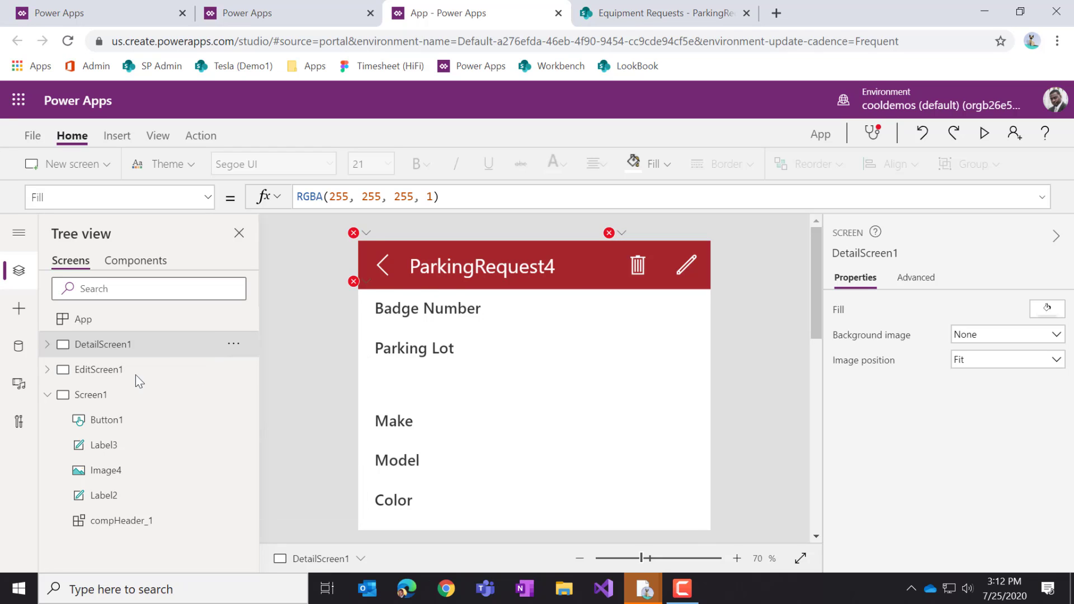
# Open the error on EditForm1 and examine its Item formula referring to BrowseGallery1
pyautogui.click(351, 283)
pyautogui.click(375, 310)
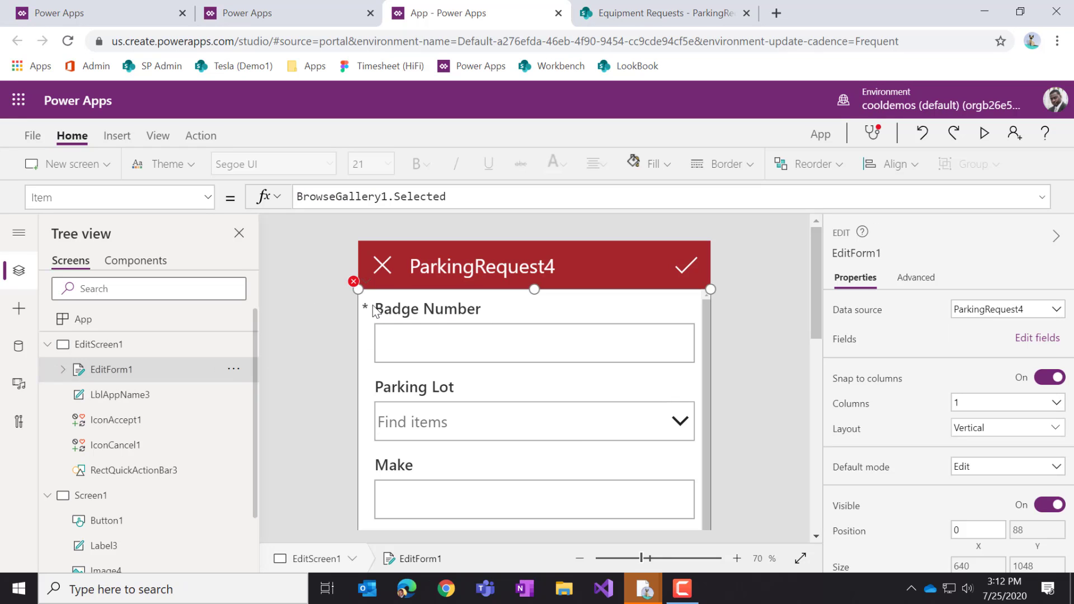
pyautogui.doubleClick(358, 197)
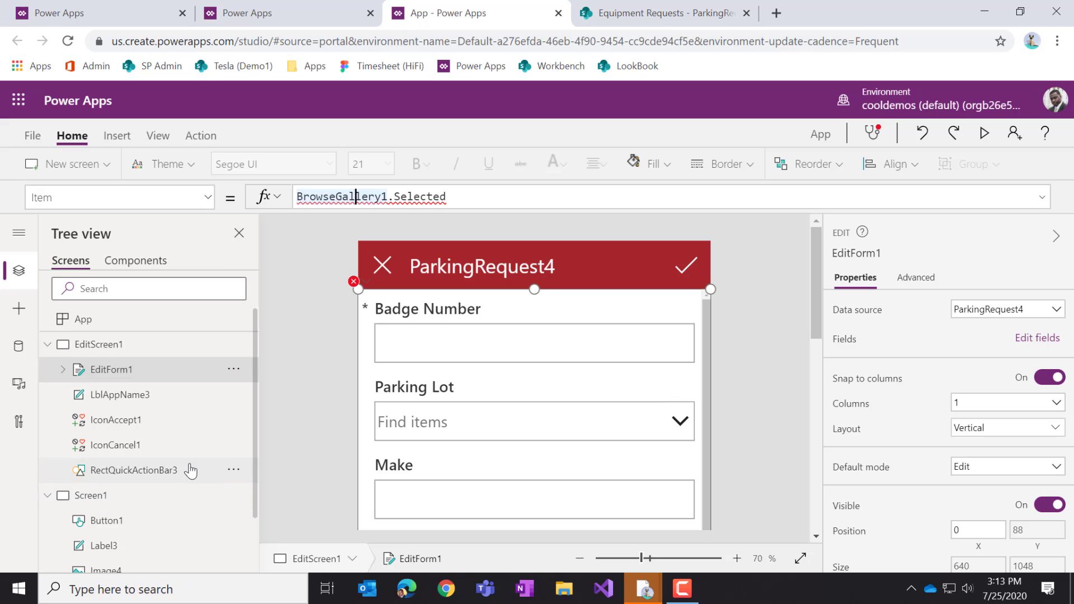
# Rename Screen1, the black welcome screen, as ScreenMain
pyautogui.scroll(-1, 190, 471)
pyautogui.scroll(1, 190, 471)
pyautogui.scroll(-1, 156, 452)
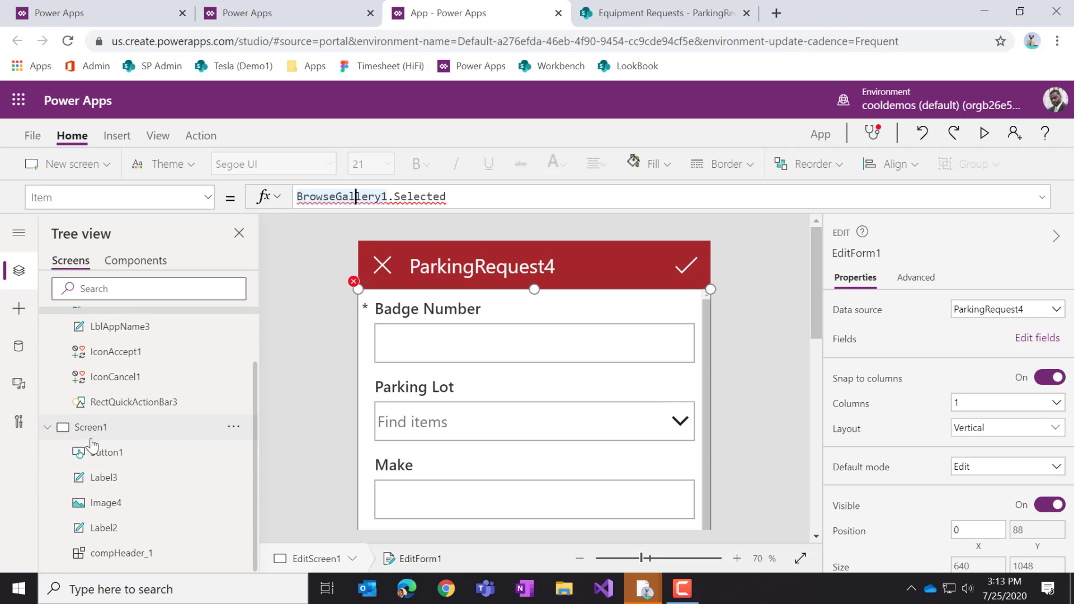
pyautogui.click(104, 428)
pyautogui.click(234, 427)
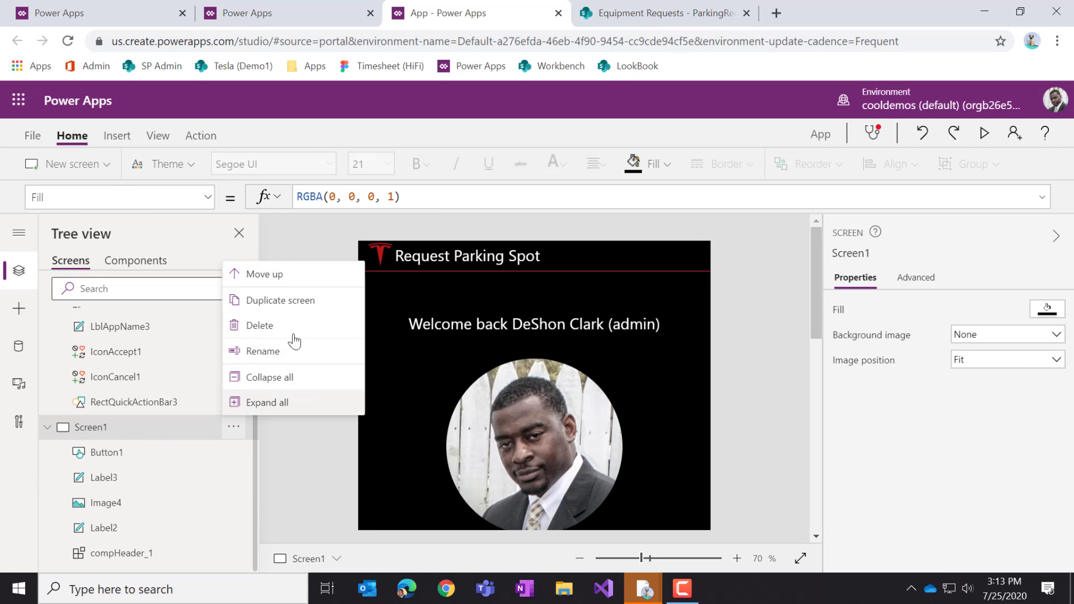
pyautogui.click(285, 354)
pyautogui.write('ScreenMain')
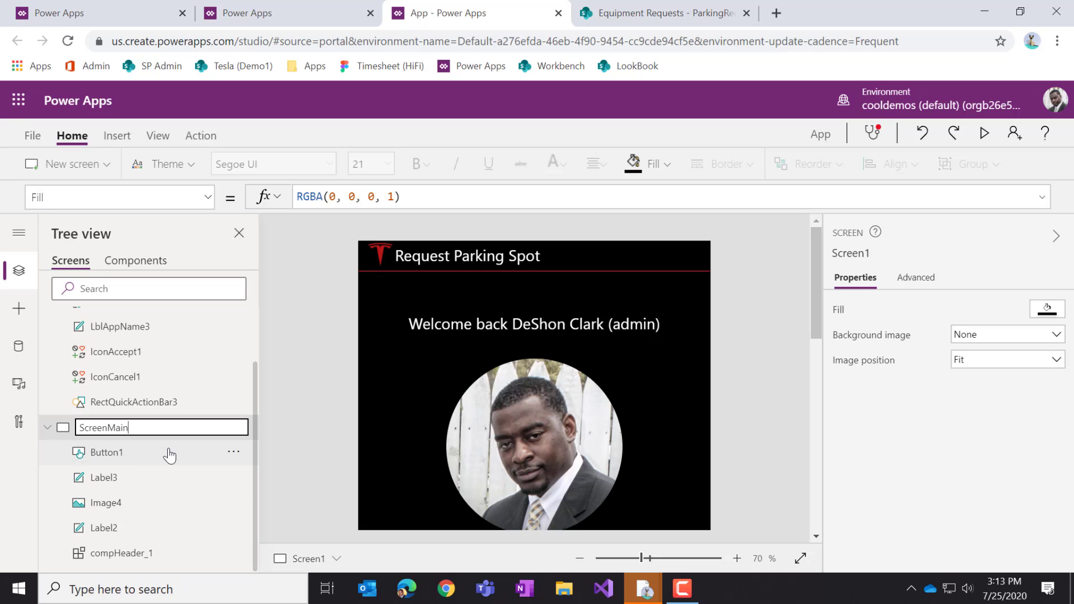
pyautogui.press('Return')
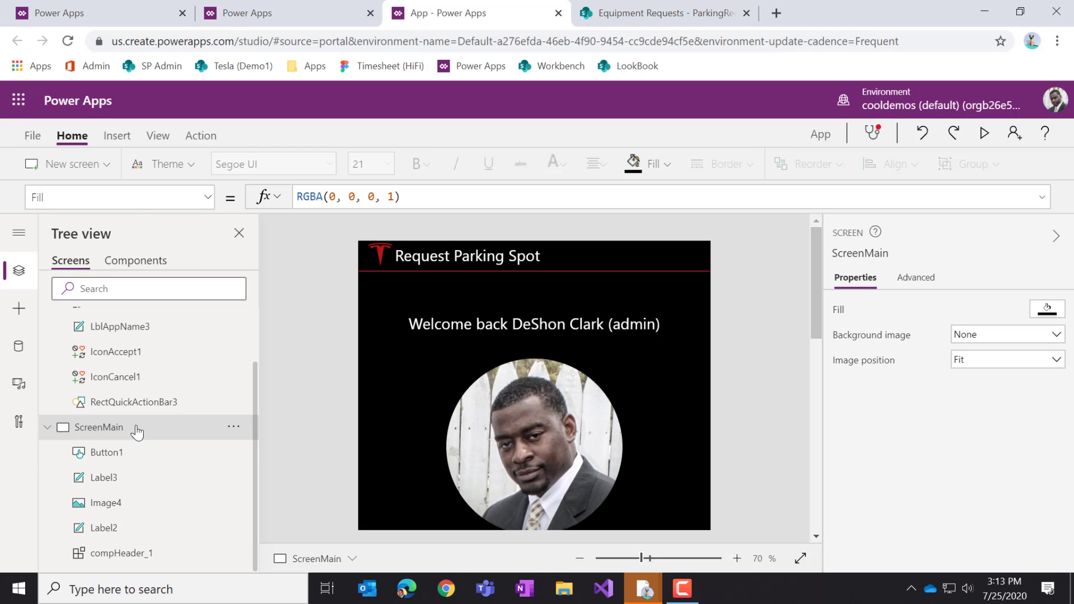
# Set the App object's OnStart formula to Navigate(ScreenMain, ScreenTransition.Fade)
pyautogui.scroll(2, 190, 330)
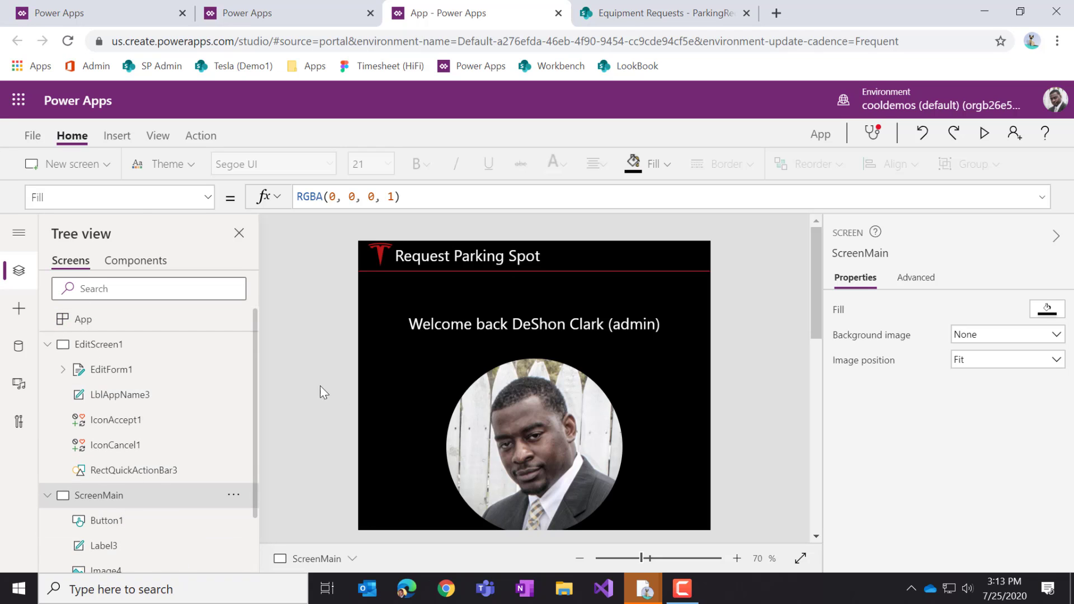
pyautogui.click(89, 326)
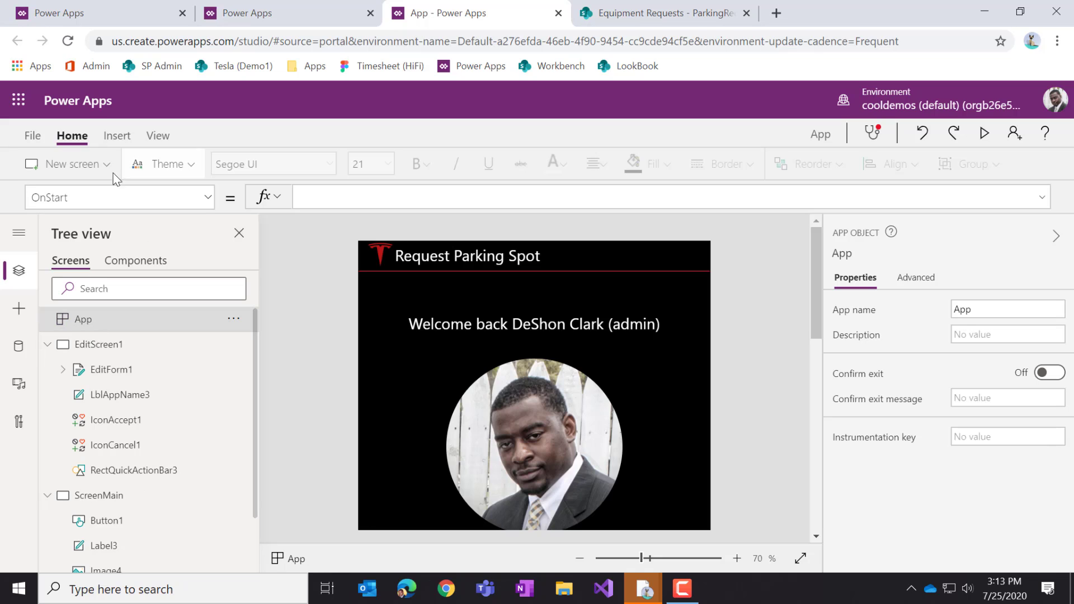
pyautogui.click(334, 197)
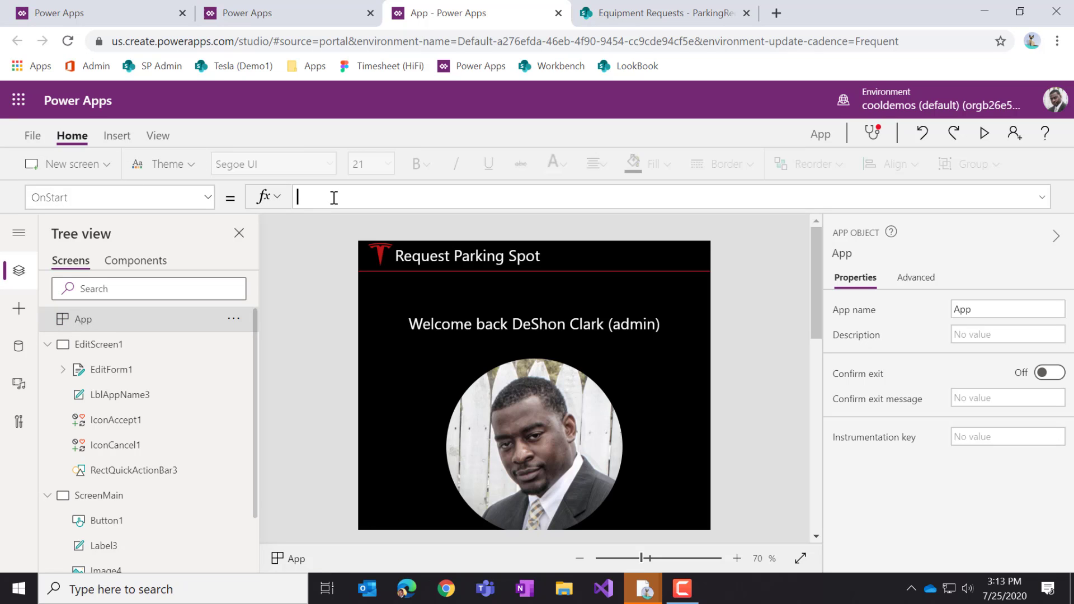
pyautogui.write('navigate(')
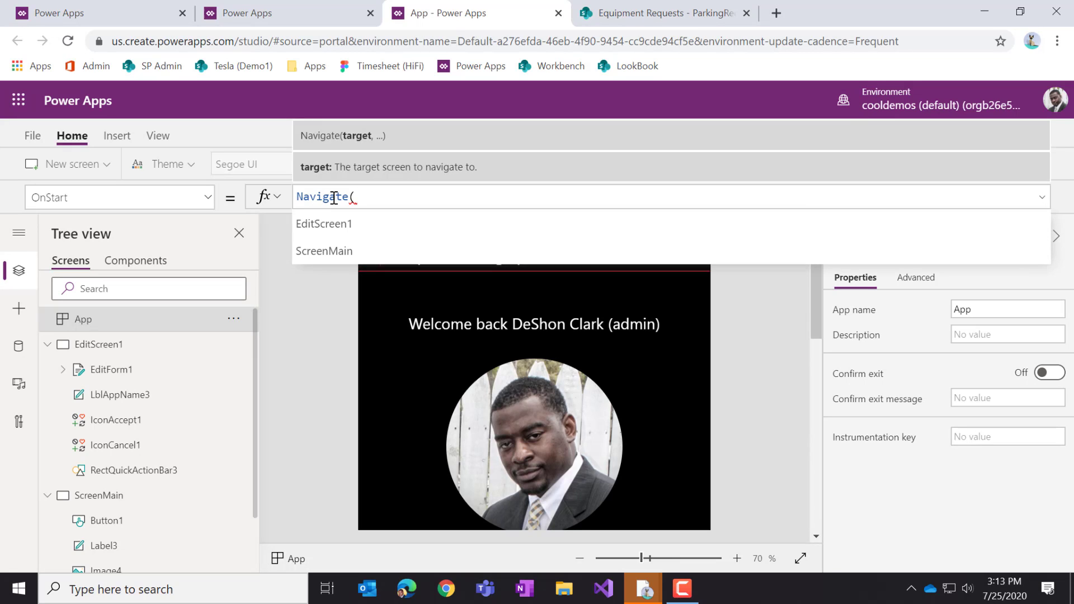
pyautogui.write('scr')
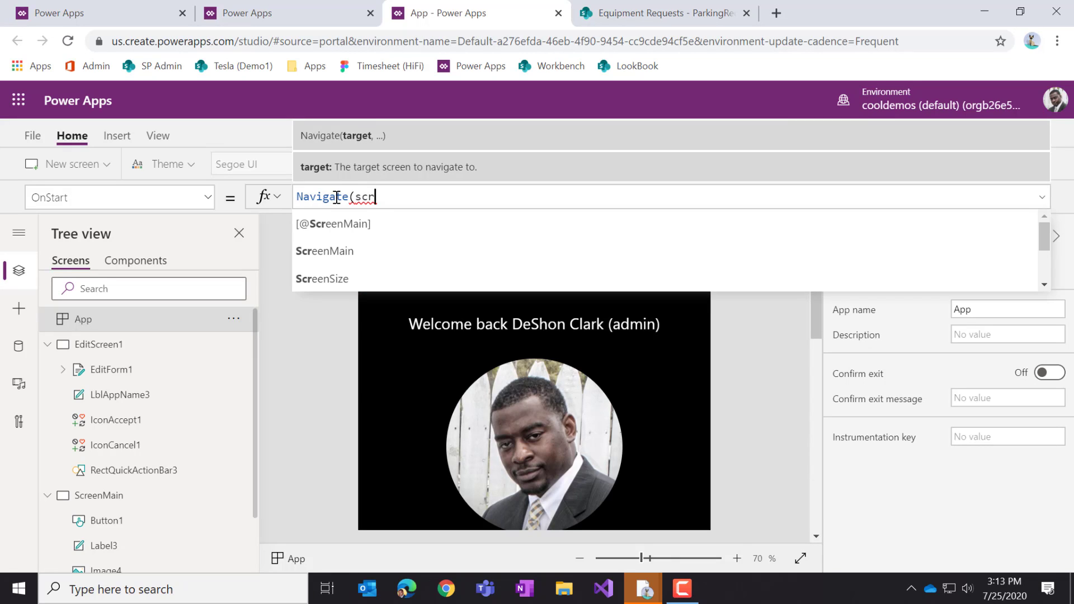
pyautogui.click(378, 255)
pyautogui.write(',')
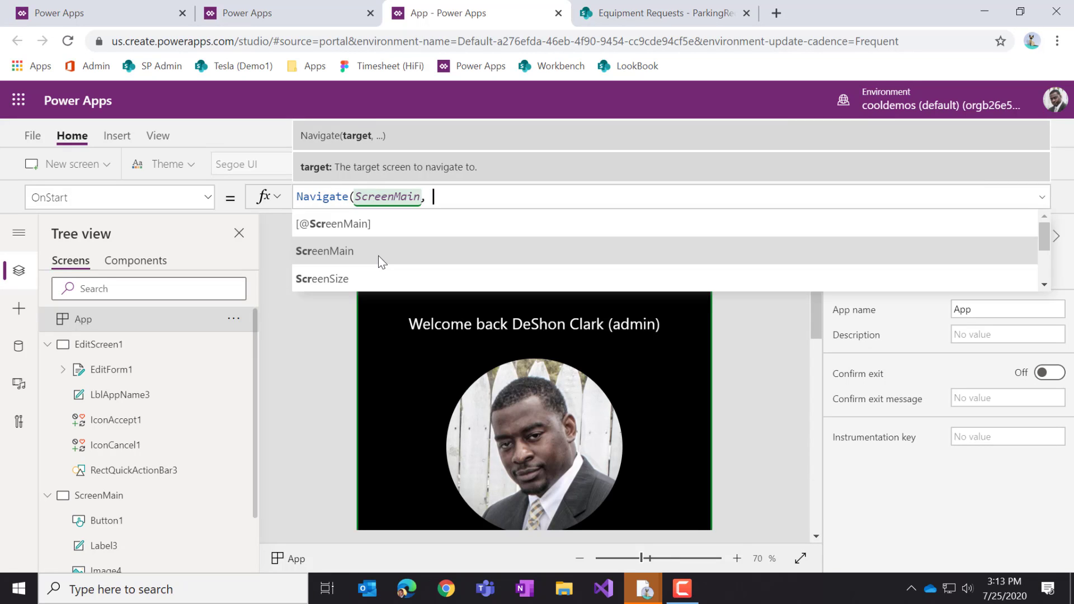
pyautogui.click(370, 278)
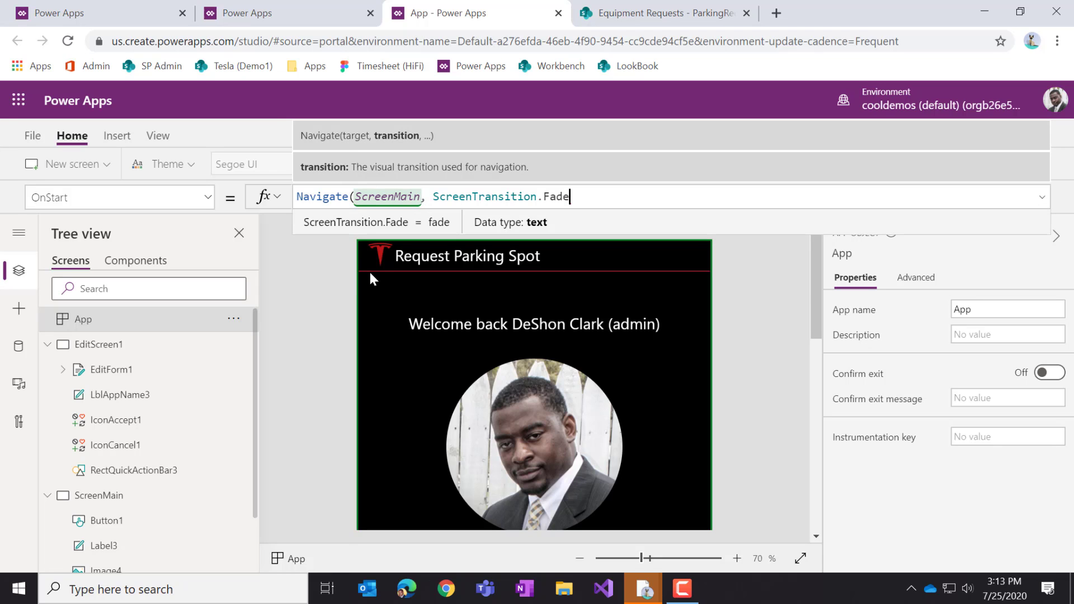
pyautogui.write(')')
pyautogui.click(378, 268)
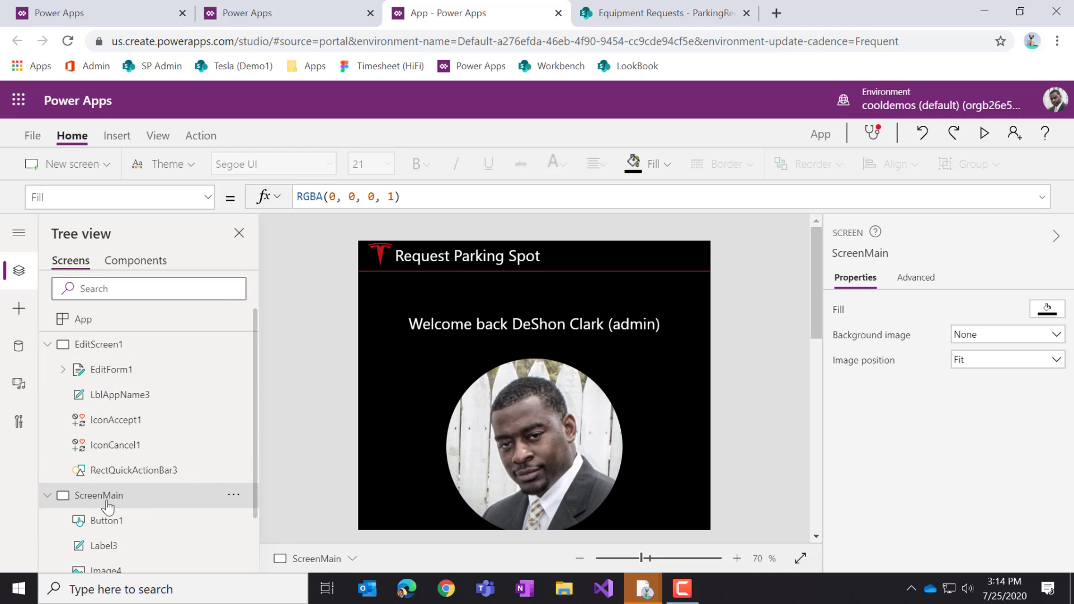
# Select the Let's GO! button on ScreenMain
pyautogui.scroll(-6, 453, 411)
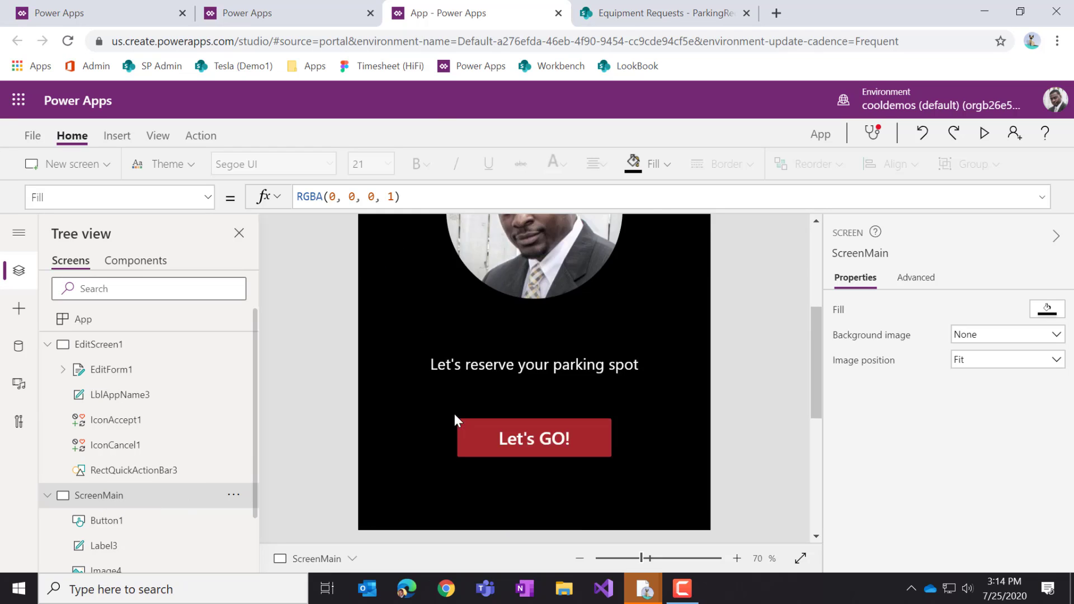
pyautogui.scroll(2, 456, 419)
pyautogui.click(547, 447)
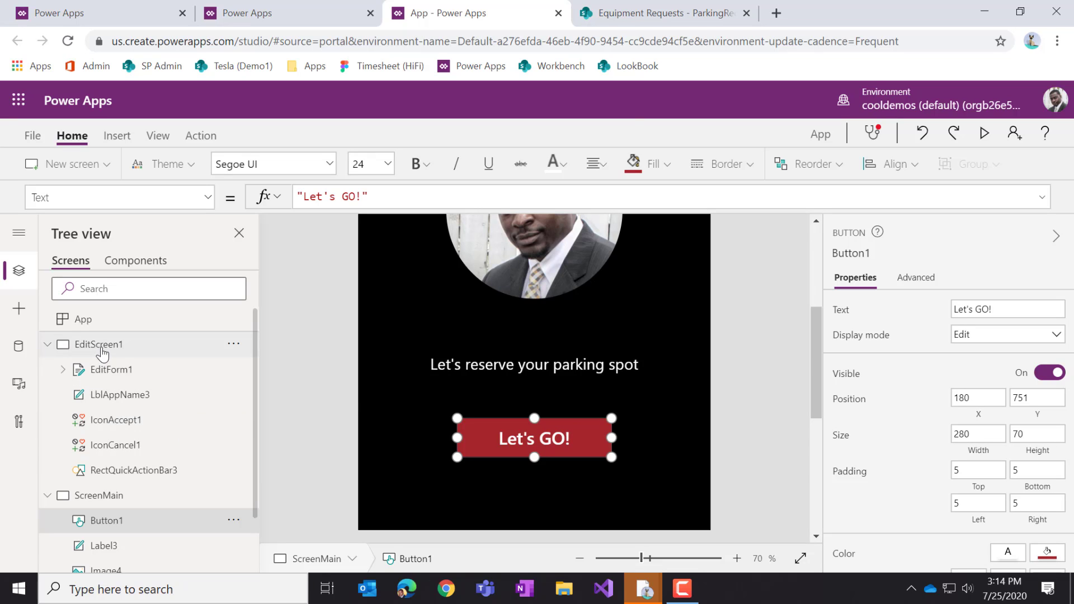
# Switch to the SharePoint ParkingRequest form, start the request, enter a badge number, advance, and pick July 15, 2020 as the spot date
pyautogui.click(644, 23)
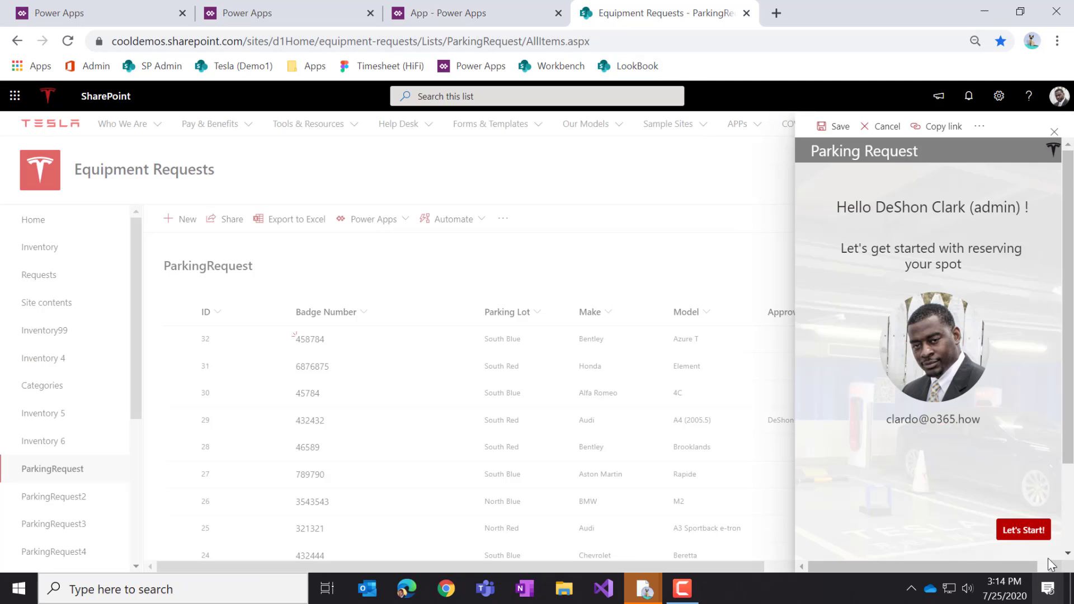
pyautogui.click(1041, 534)
pyautogui.click(911, 280)
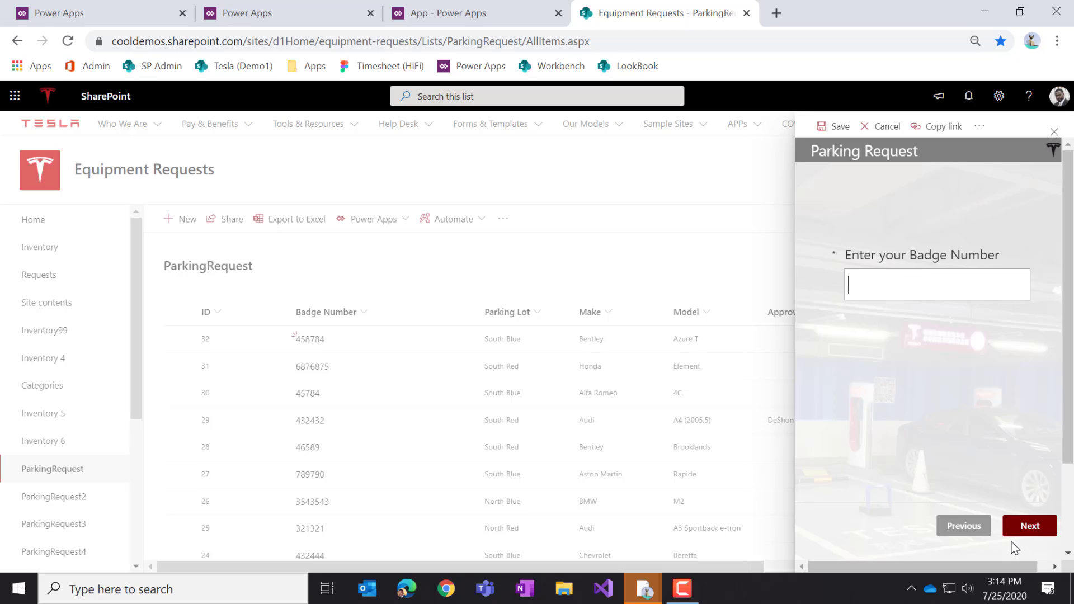
pyautogui.write('4324')
pyautogui.click(1022, 536)
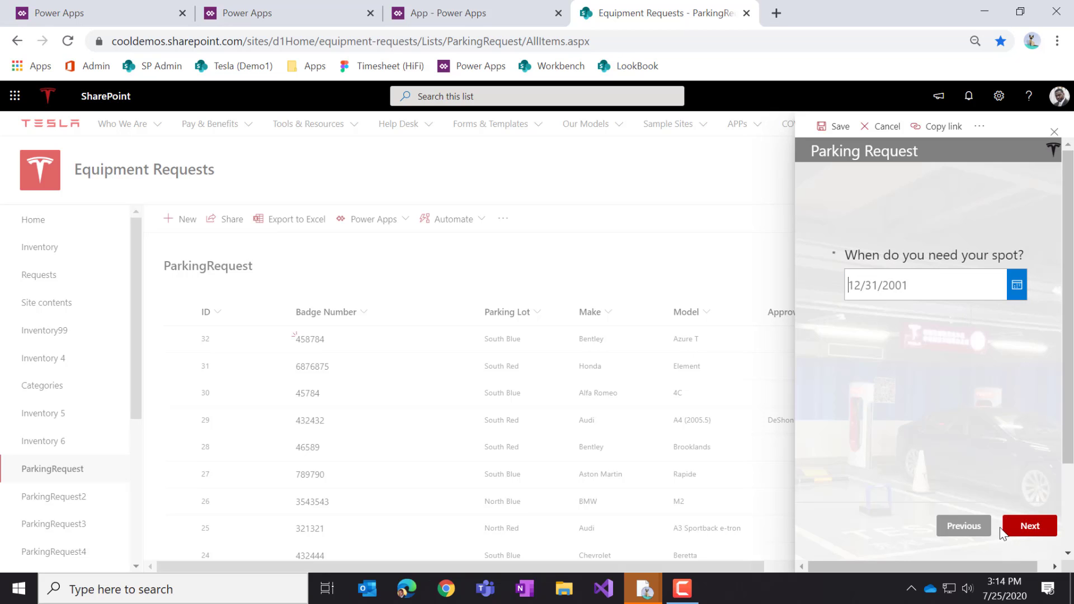
pyautogui.click(1016, 286)
pyautogui.click(956, 518)
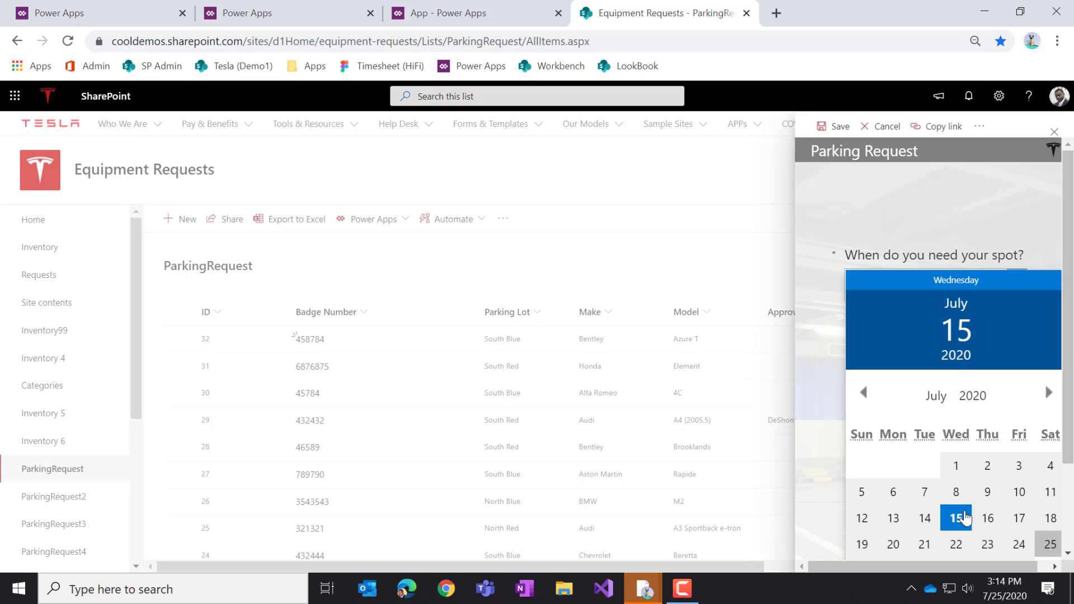
# Take the SharePoint form back to its badge number step, and in Power Apps rename EditScreen1 as ScreenStep1
pyautogui.click(486, 18)
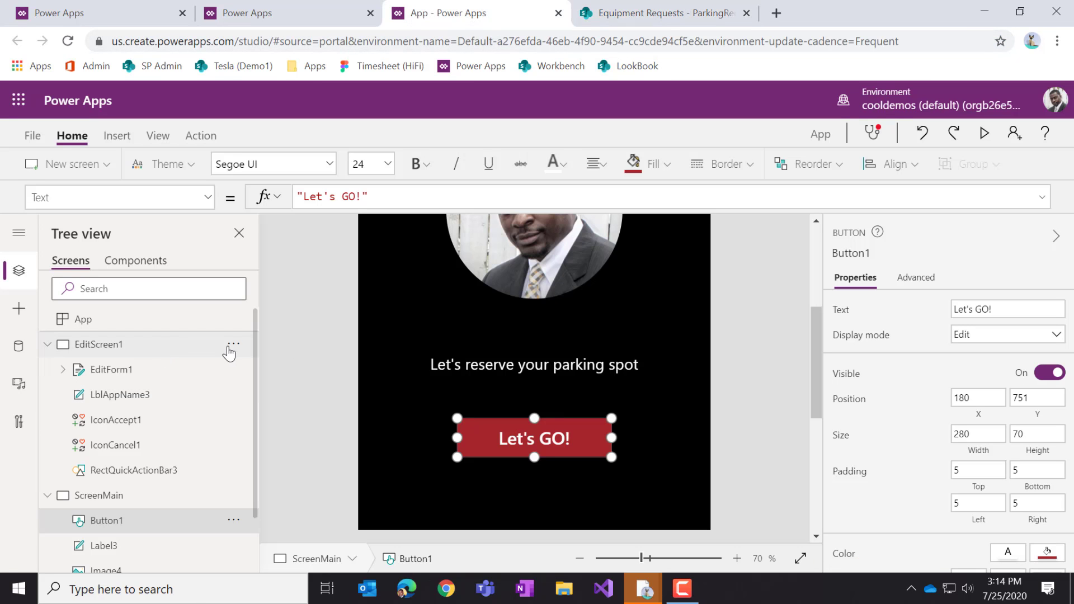
pyautogui.click(234, 348)
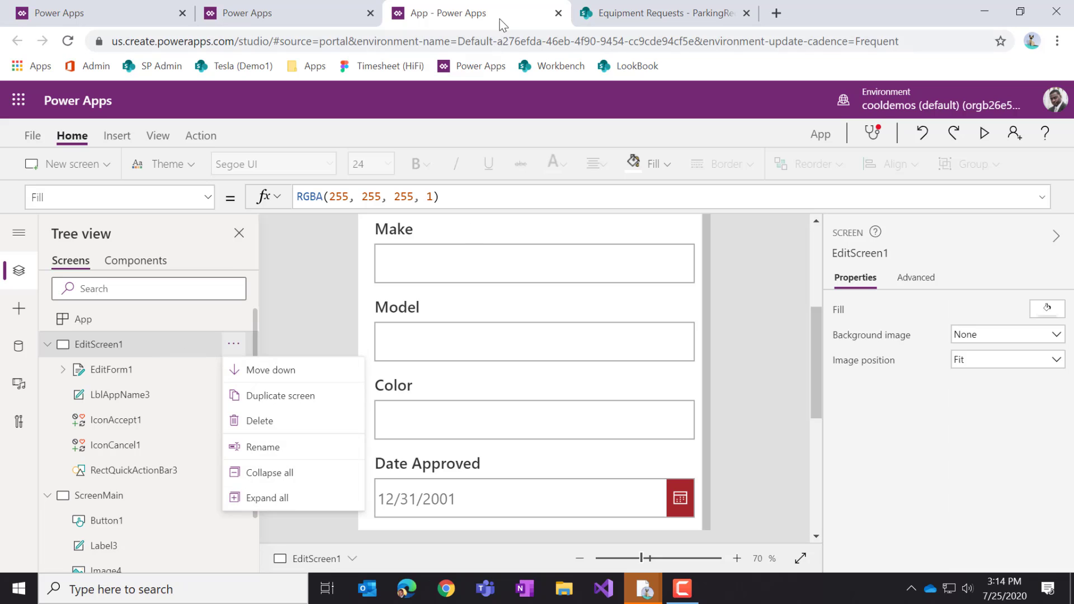
pyautogui.click(647, 18)
pyautogui.click(972, 518)
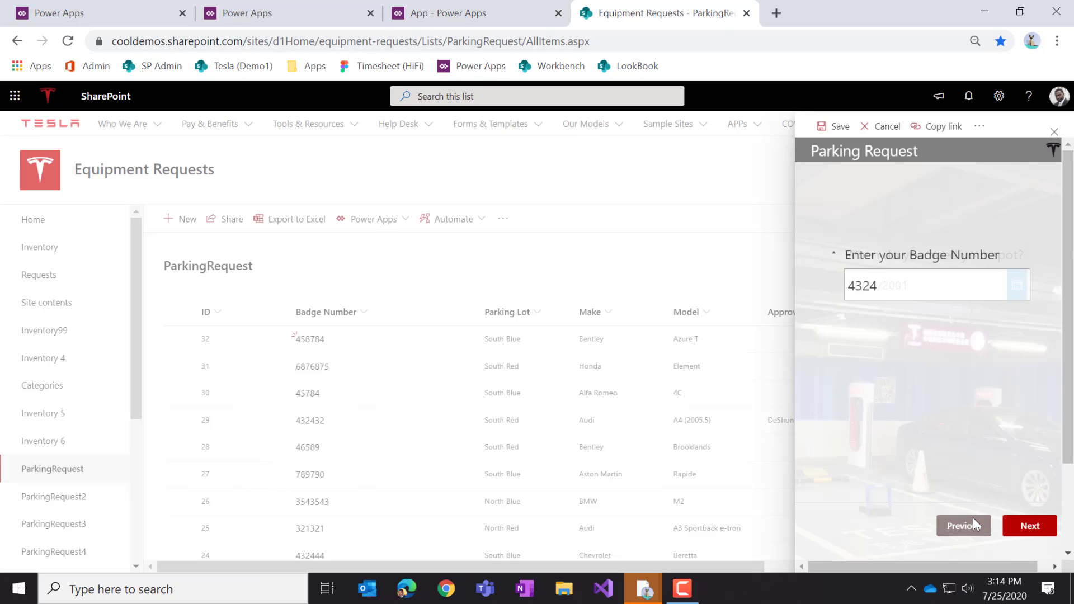
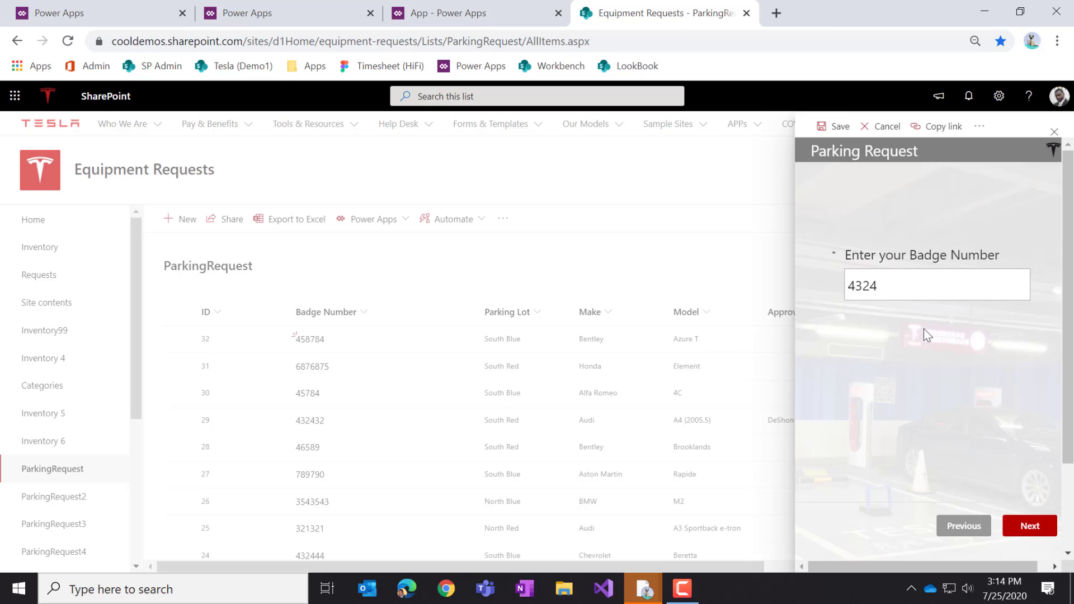
pyautogui.click(507, 16)
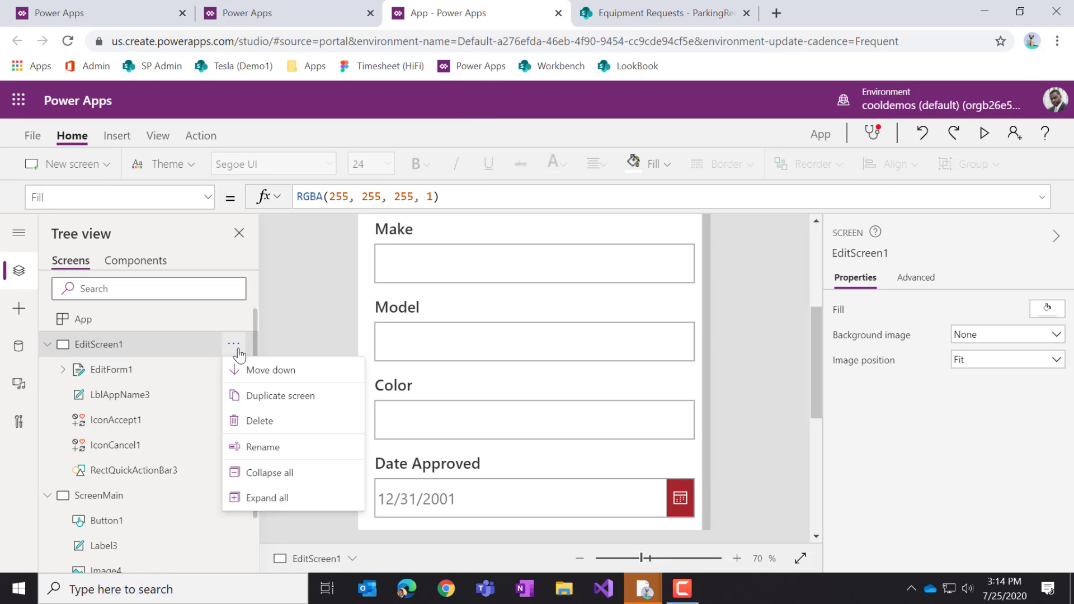
pyautogui.click(270, 448)
pyautogui.write('Screen')
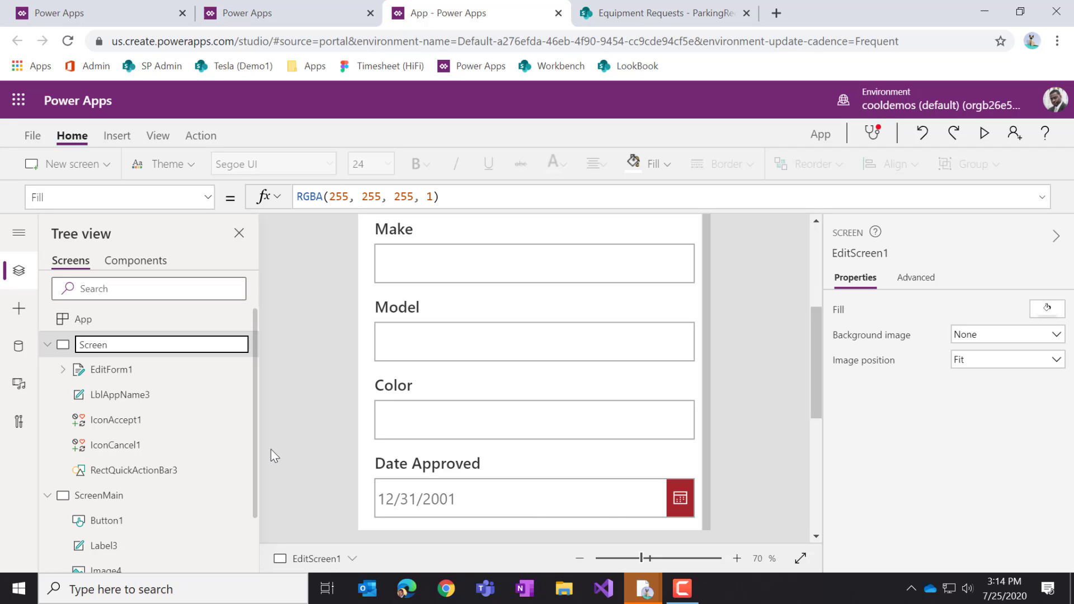
pyautogui.write('Step1')
pyautogui.press('Return')
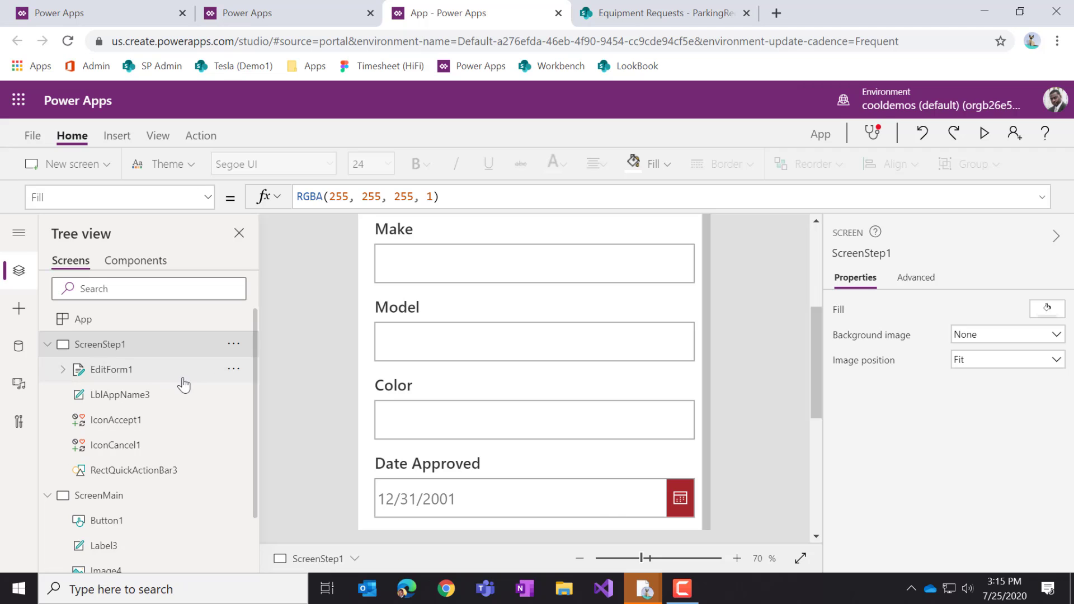
# Rename the EditForm1 form on ScreenStep1 as FormStep1
pyautogui.click(234, 369)
pyautogui.click(288, 247)
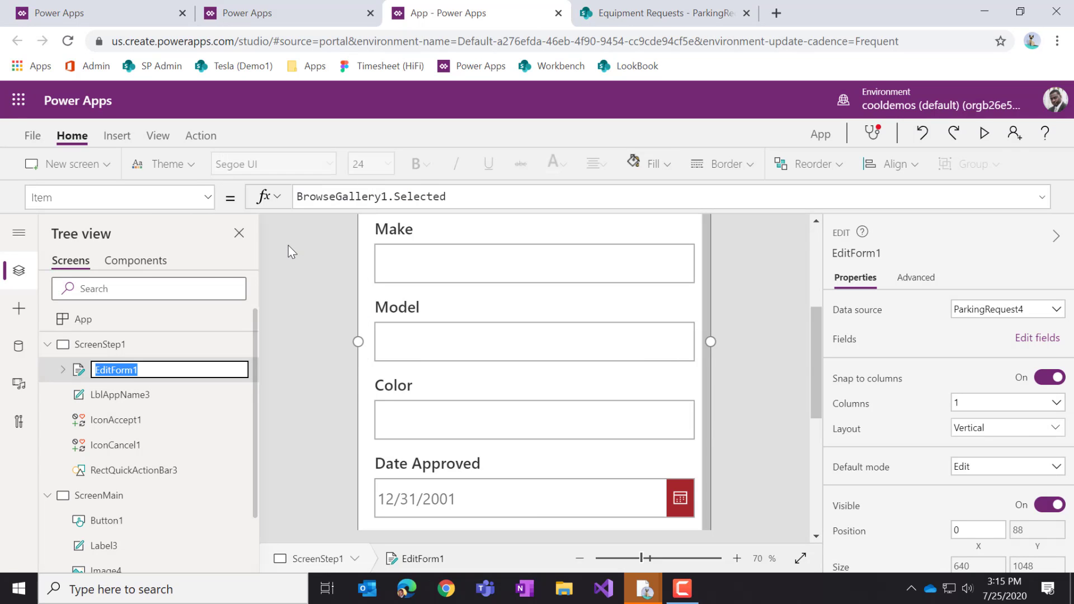
pyautogui.write('F')
pyautogui.write('ormSteps')
pyautogui.press('BackSpace')
pyautogui.write('1')
pyautogui.press('Return')
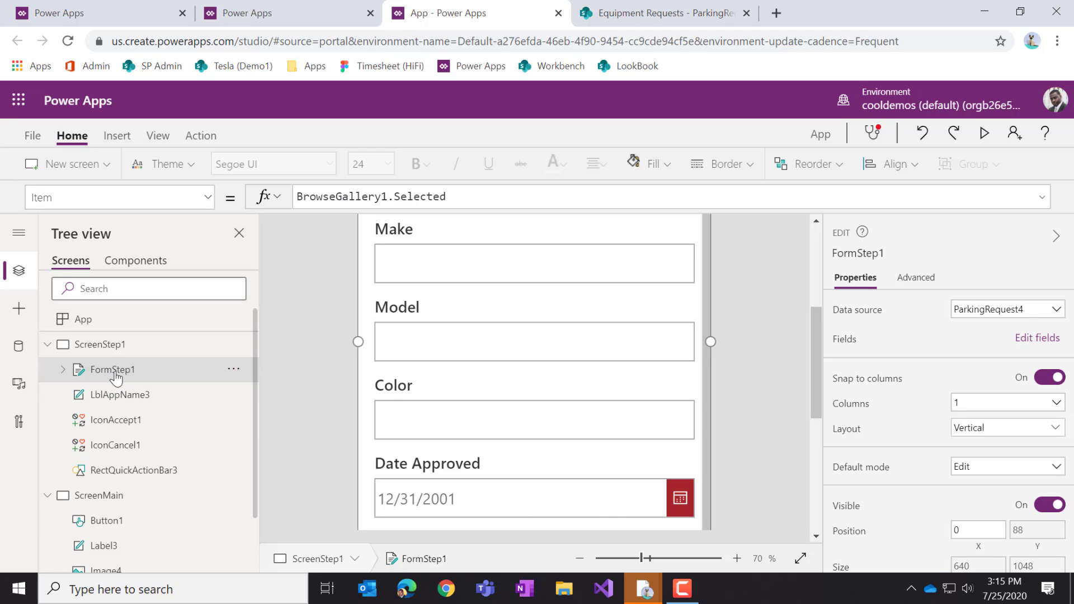
# Delete the title label, cancel icon, accept icon and red header bar from ScreenStep1
pyautogui.scroll(5, 564, 365)
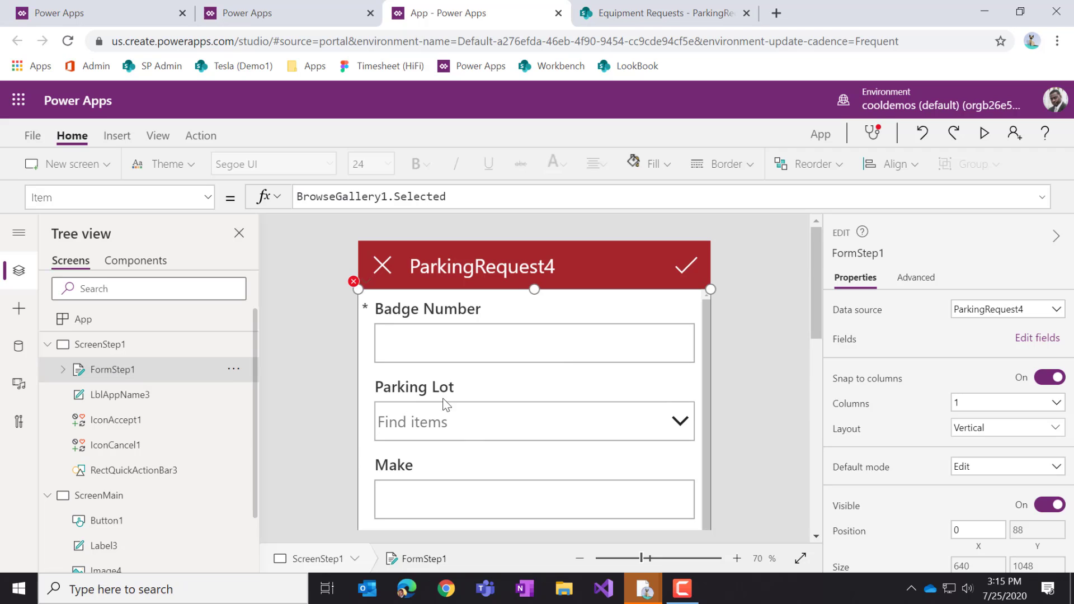
pyautogui.click(565, 273)
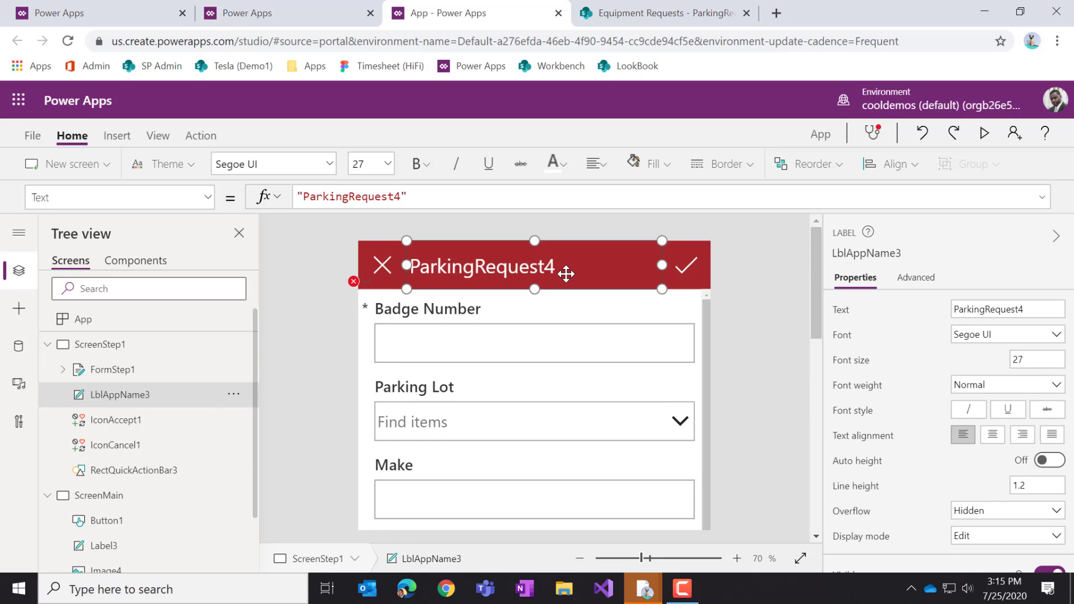
pyautogui.press('Delete')
pyautogui.click(385, 272)
pyautogui.press('Delete')
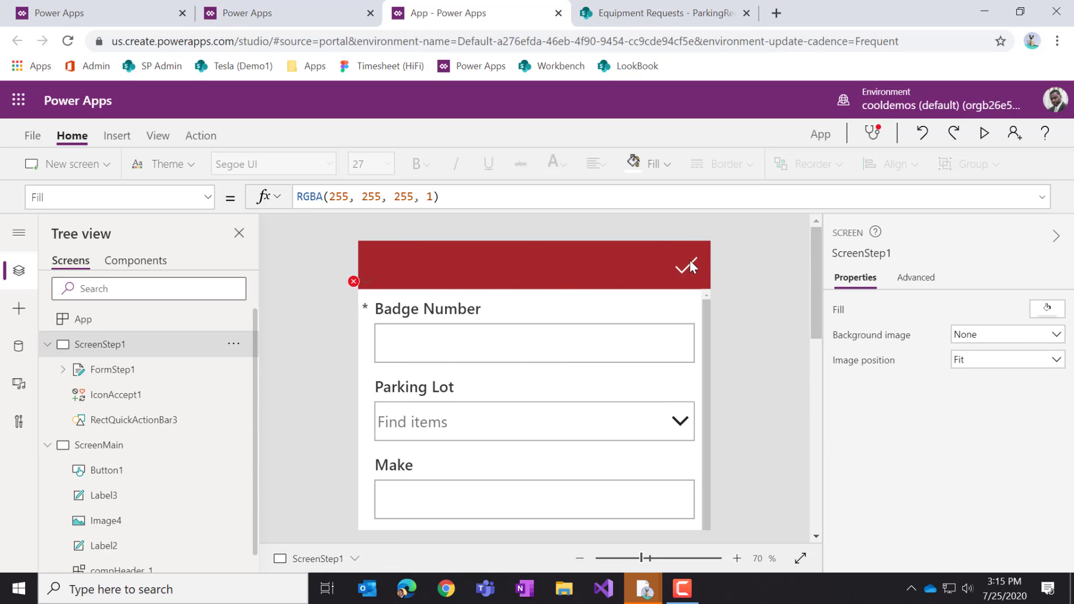
pyautogui.click(687, 263)
pyautogui.press('Delete')
pyautogui.click(629, 265)
pyautogui.press('Delete')
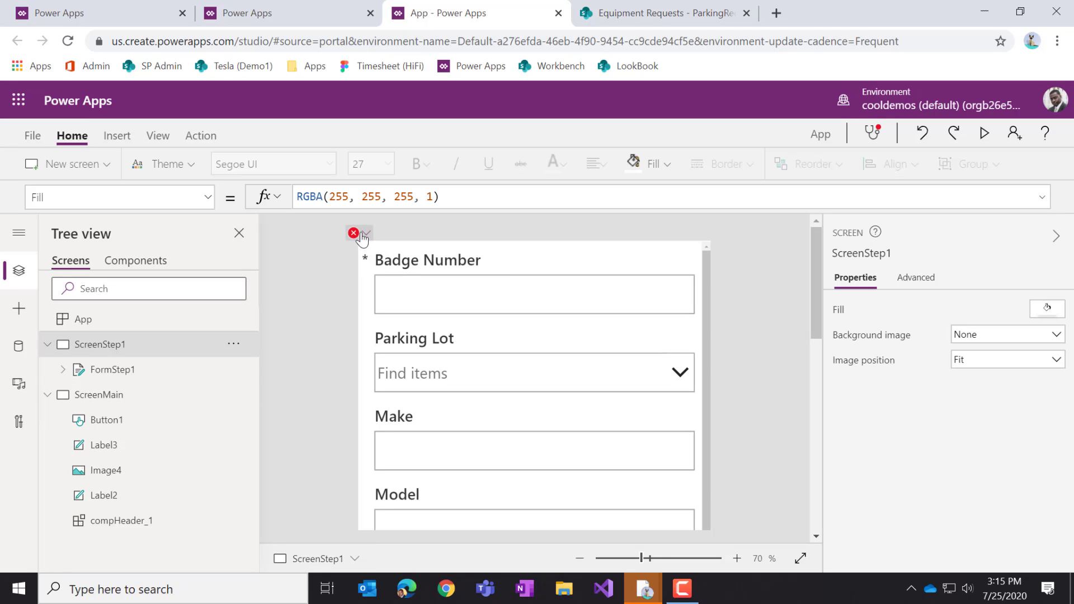
# Inspect the formula flagged with an error on FormStep1 and lower the form's upper edge to about Y 132
pyautogui.click(355, 233)
pyautogui.click(390, 261)
pyautogui.click(355, 197)
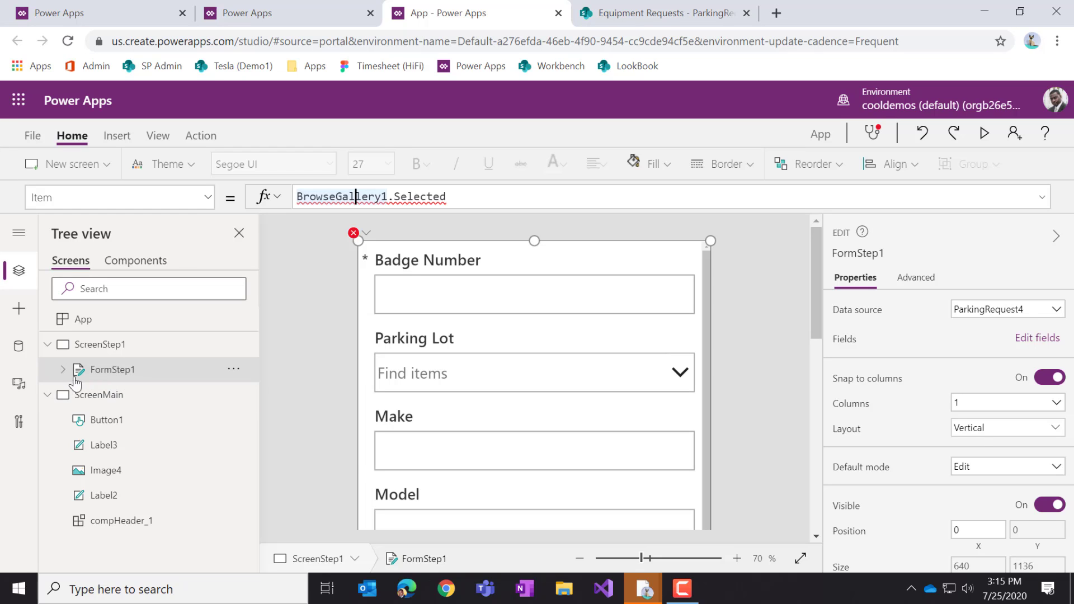
pyautogui.moveTo(534, 241); pyautogui.dragTo(536, 314)
pyautogui.click(536, 271)
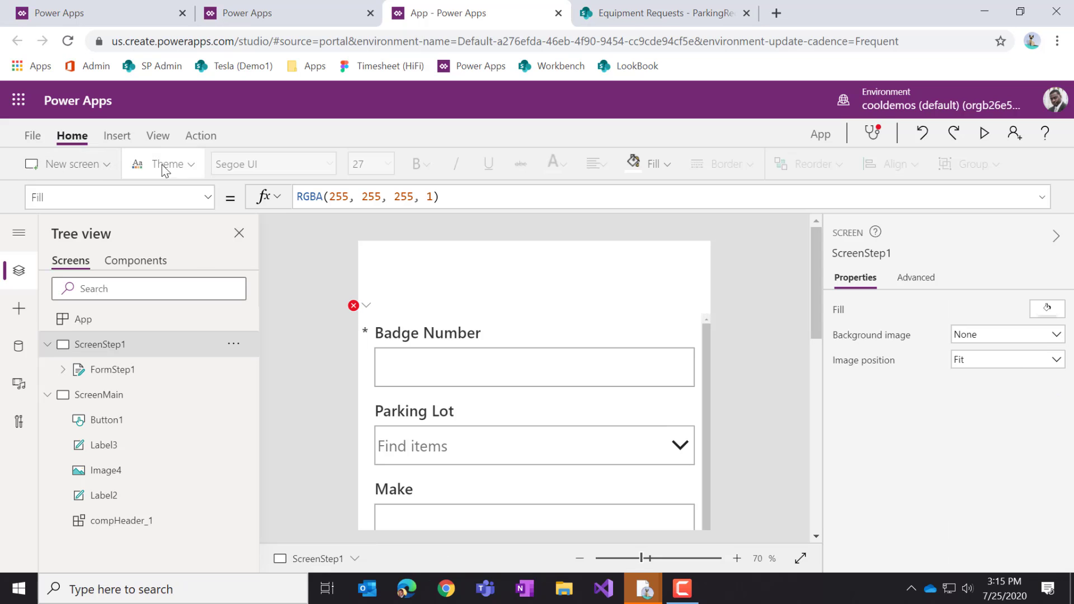
# Add the custom compHeader component with the Request Parking Spot title to ScreenStep1
pyautogui.click(117, 135)
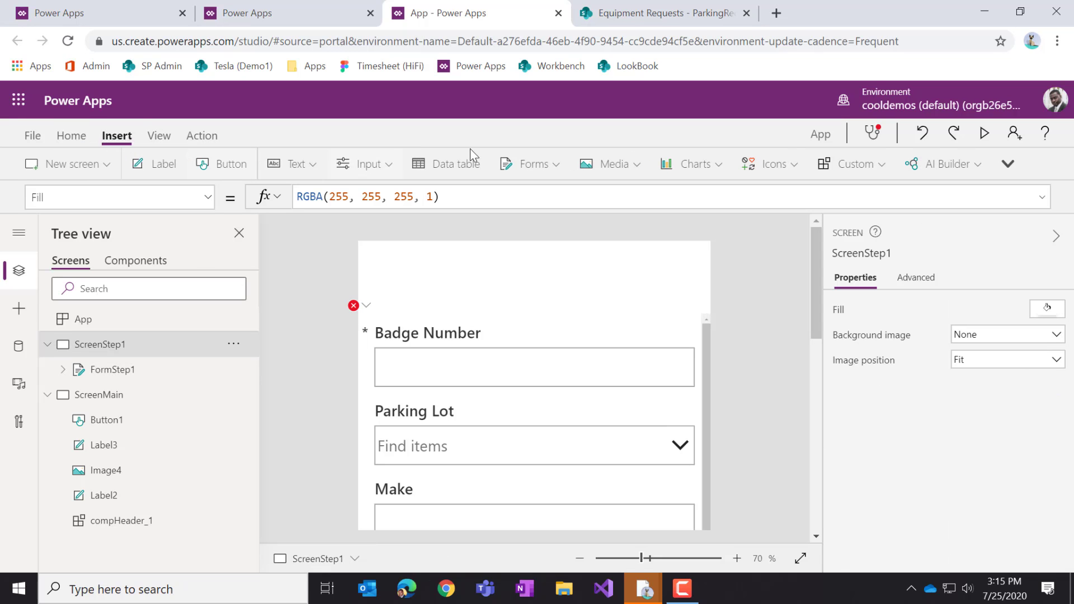
pyautogui.click(855, 164)
pyautogui.click(864, 194)
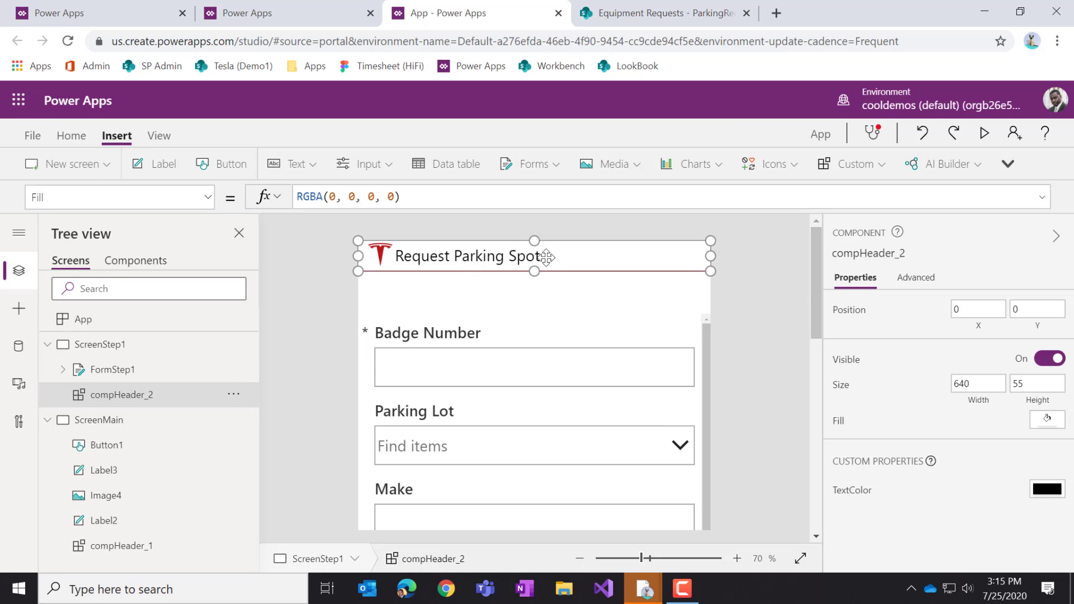
pyautogui.click(612, 291)
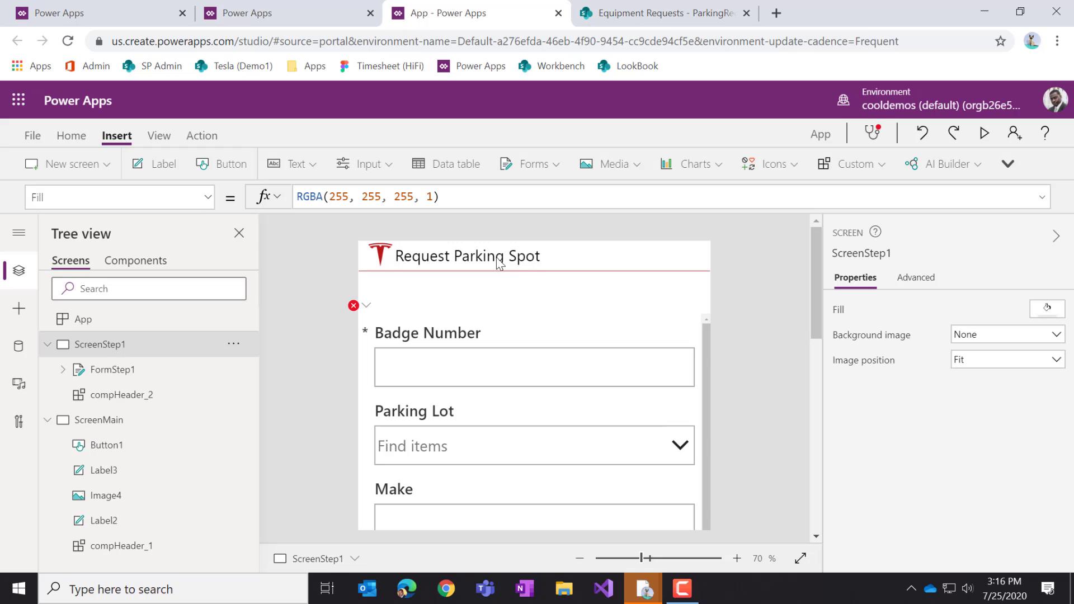
# Raise FormStep1's upper edge to just below the header, at about Y 66
pyautogui.click(476, 334)
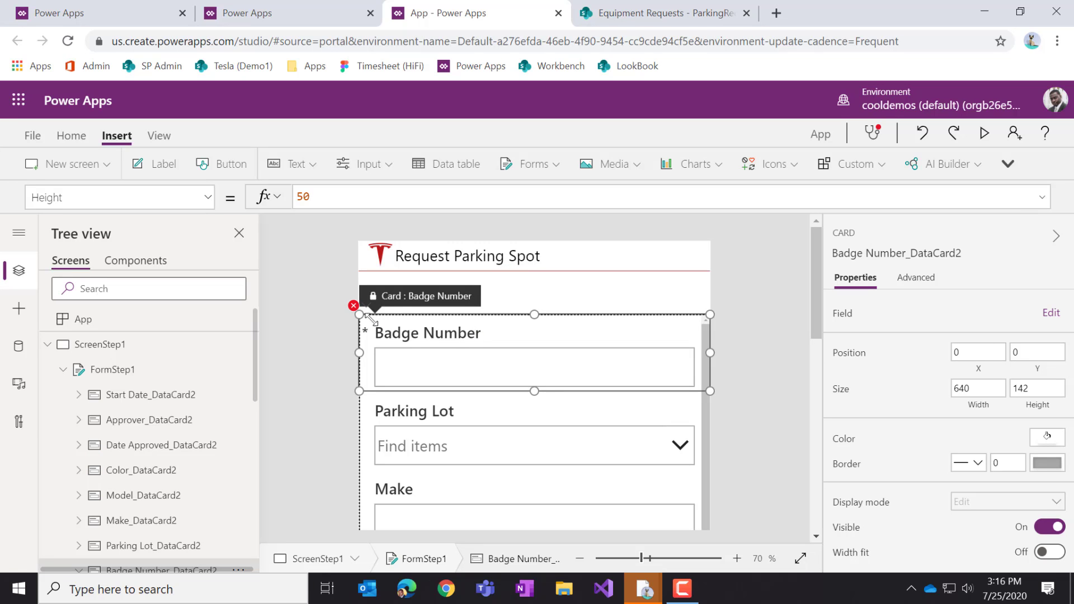
pyautogui.click(173, 379)
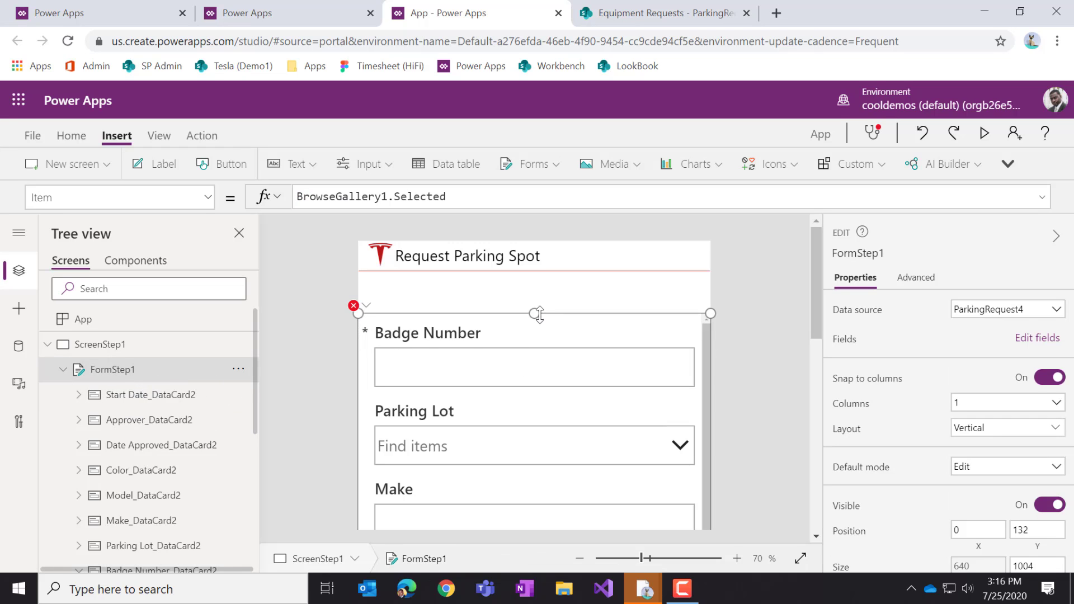
pyautogui.moveTo(536, 312); pyautogui.dragTo(543, 278)
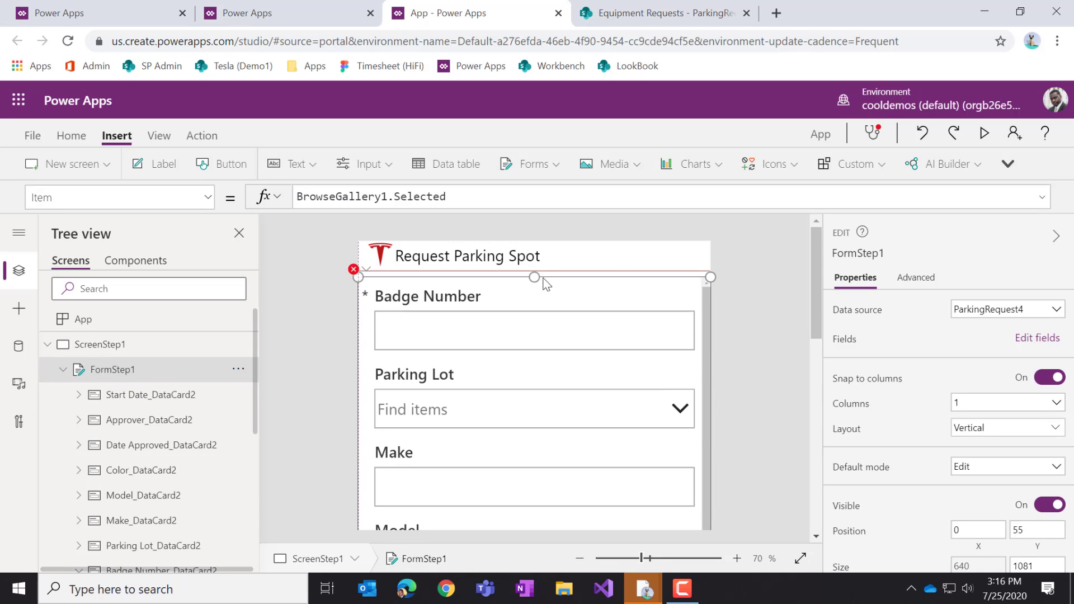
pyautogui.click(730, 320)
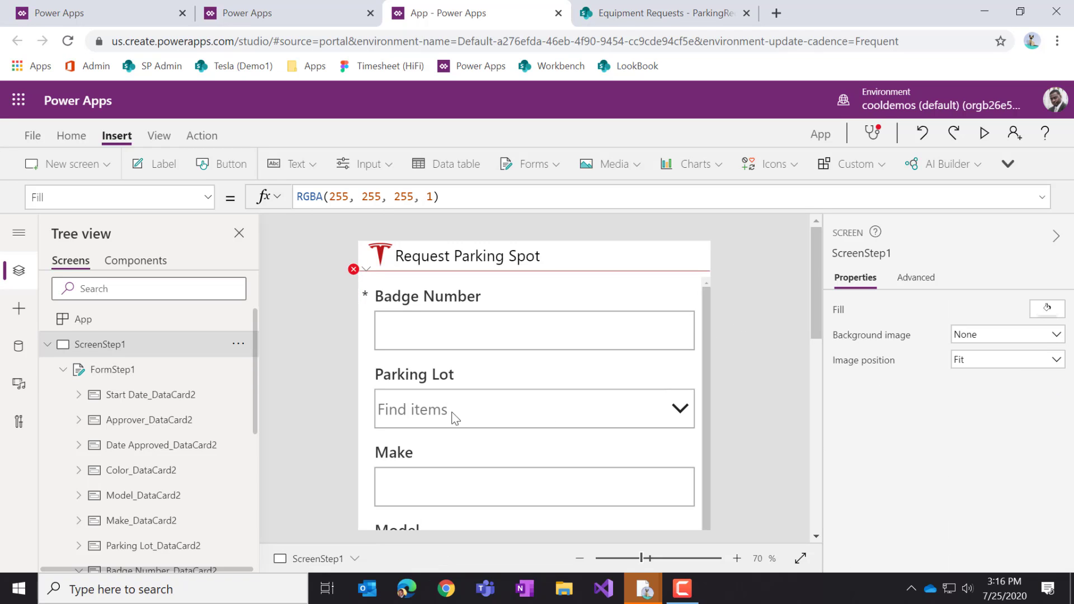
# Remove the Parking Lot field from FormStep1
pyautogui.click(116, 371)
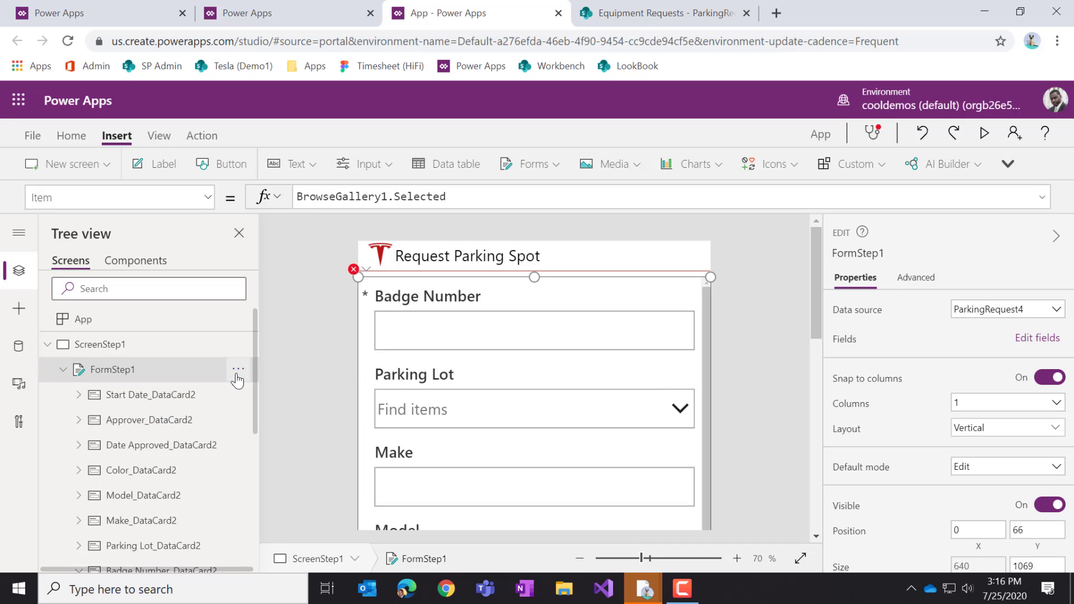
pyautogui.click(1036, 338)
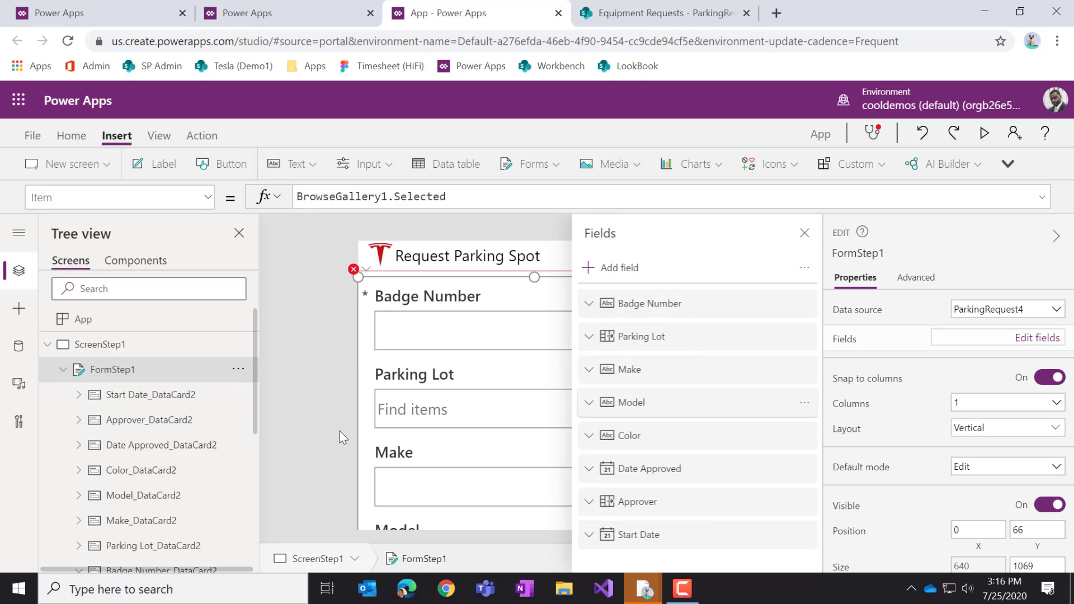
pyautogui.click(804, 336)
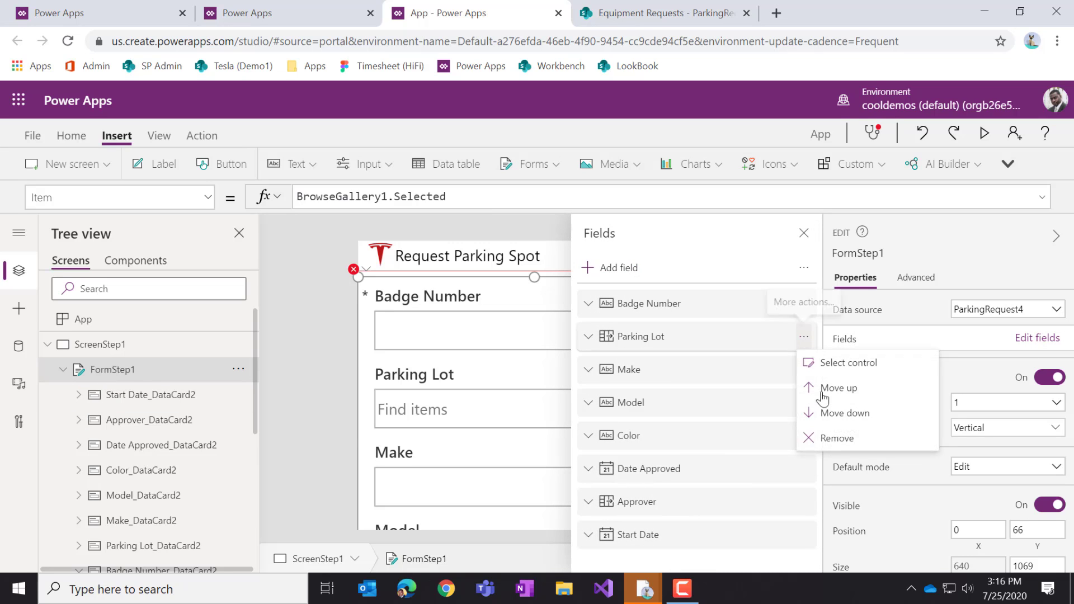
pyautogui.click(856, 438)
pyautogui.click(804, 336)
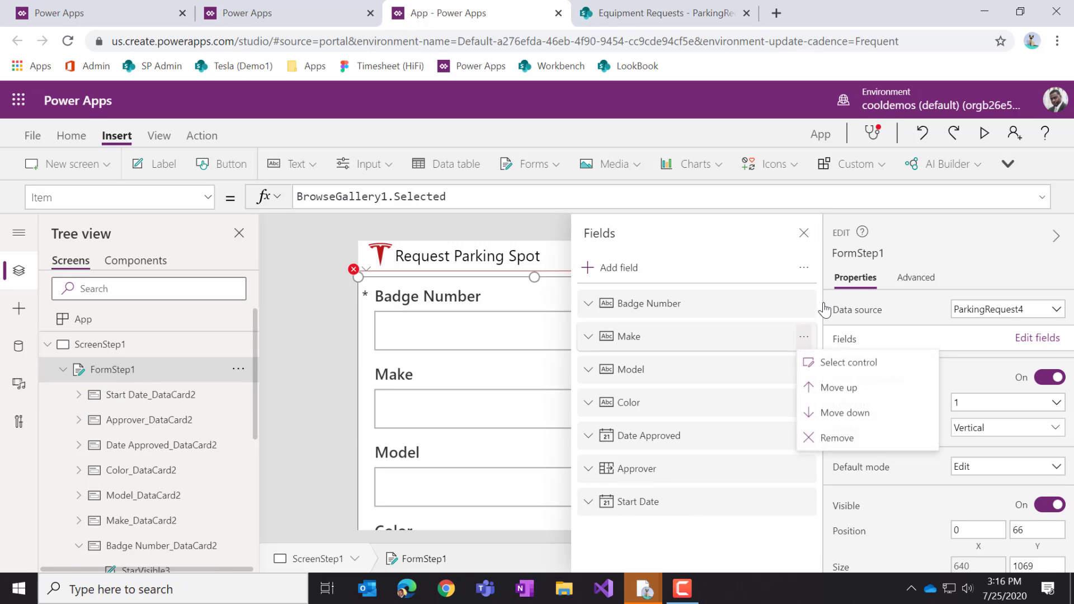
pyautogui.click(805, 234)
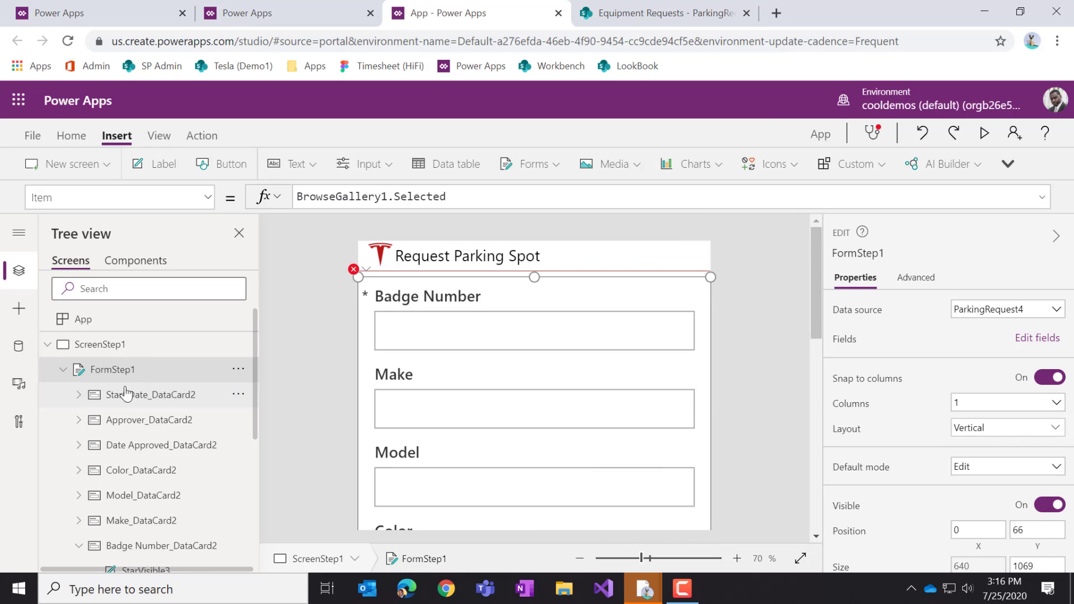
# Replace FormStep1 on ScreenStep1 with a blank edit form whose upper edge sits just below the header, at about Y 65
pyautogui.click(238, 370)
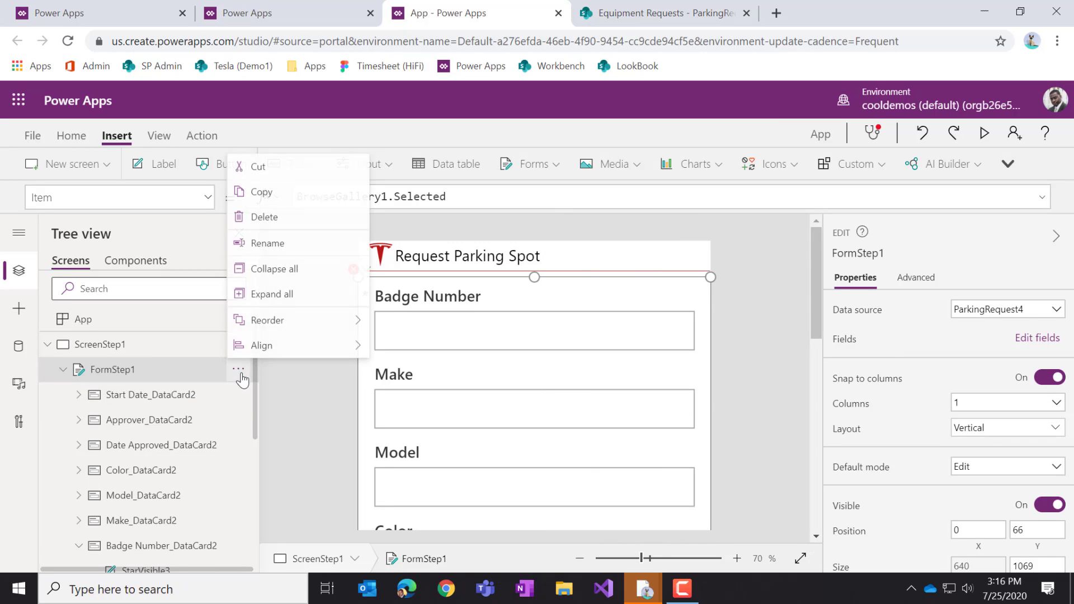
pyautogui.click(289, 228)
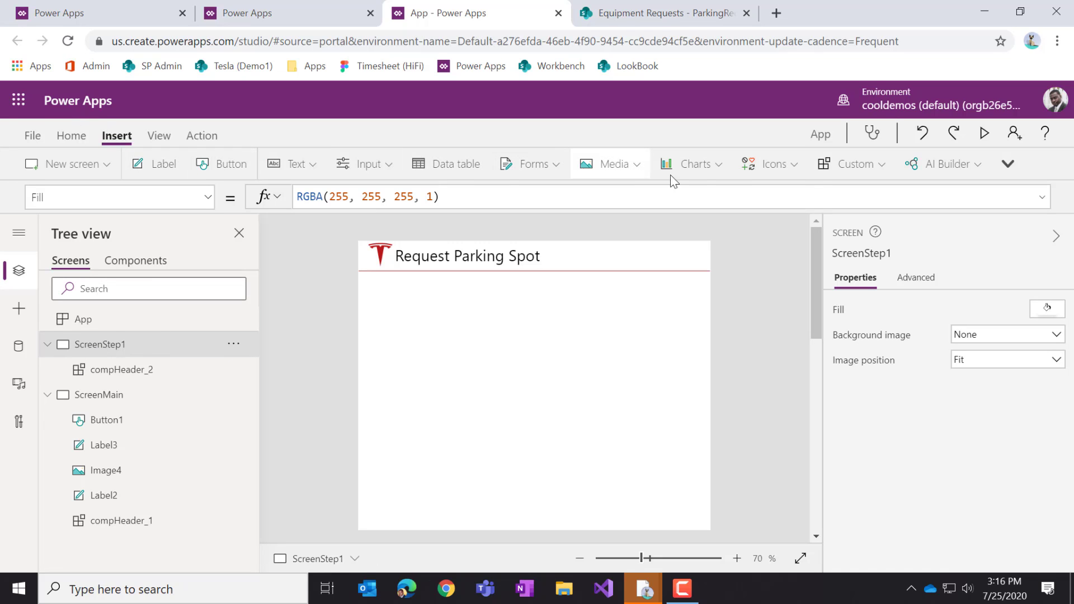
pyautogui.click(538, 168)
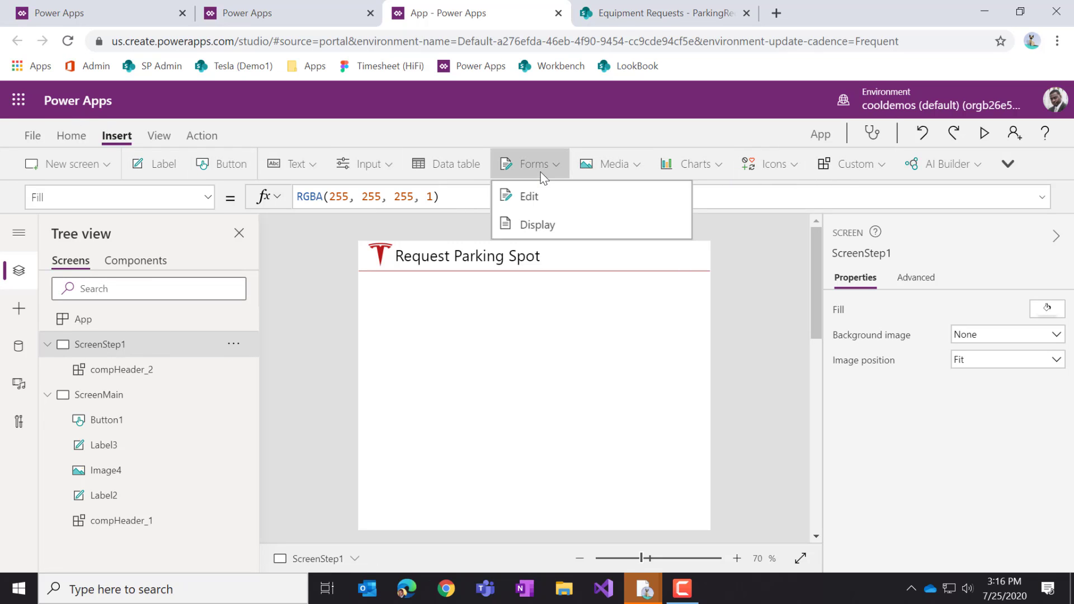
pyautogui.click(548, 200)
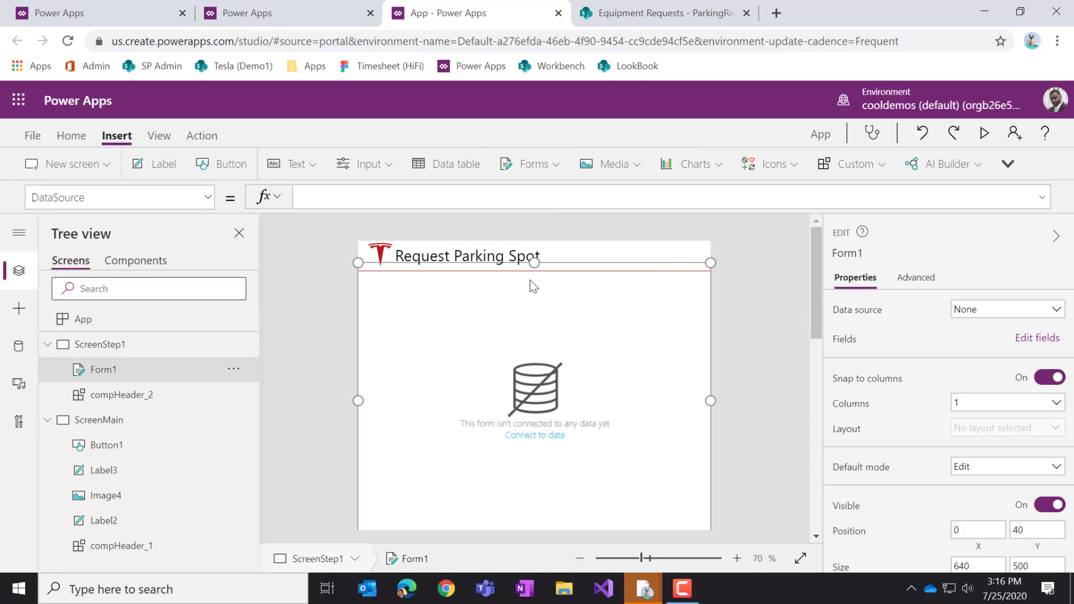
pyautogui.moveTo(531, 262); pyautogui.dragTo(533, 289)
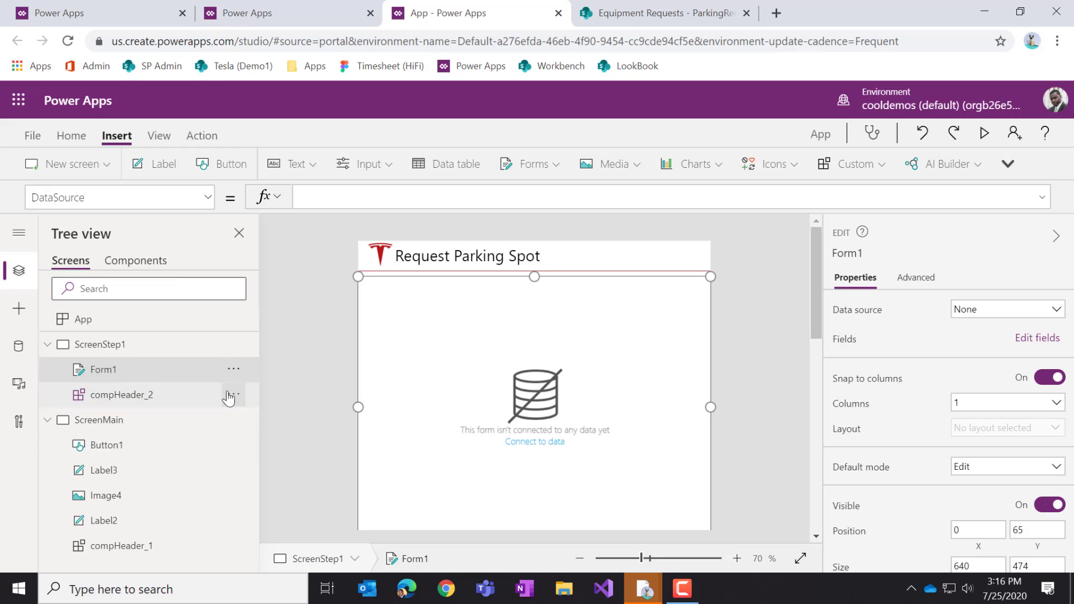
# Rename the new edit form as FormStep1
pyautogui.click(233, 370)
pyautogui.click(261, 471)
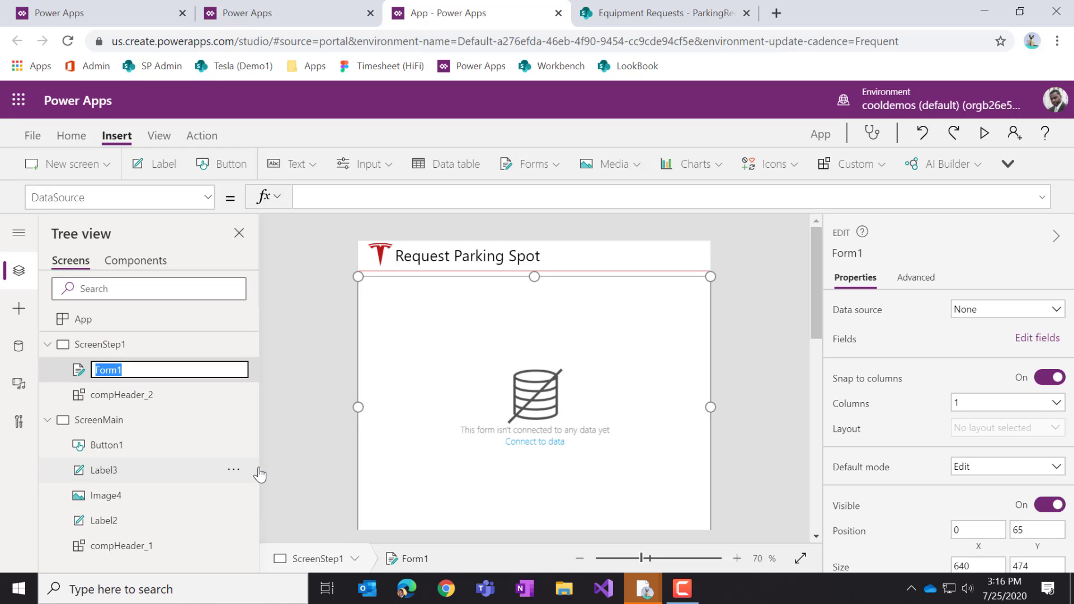
pyautogui.write('FormStep1')
pyautogui.press('Return')
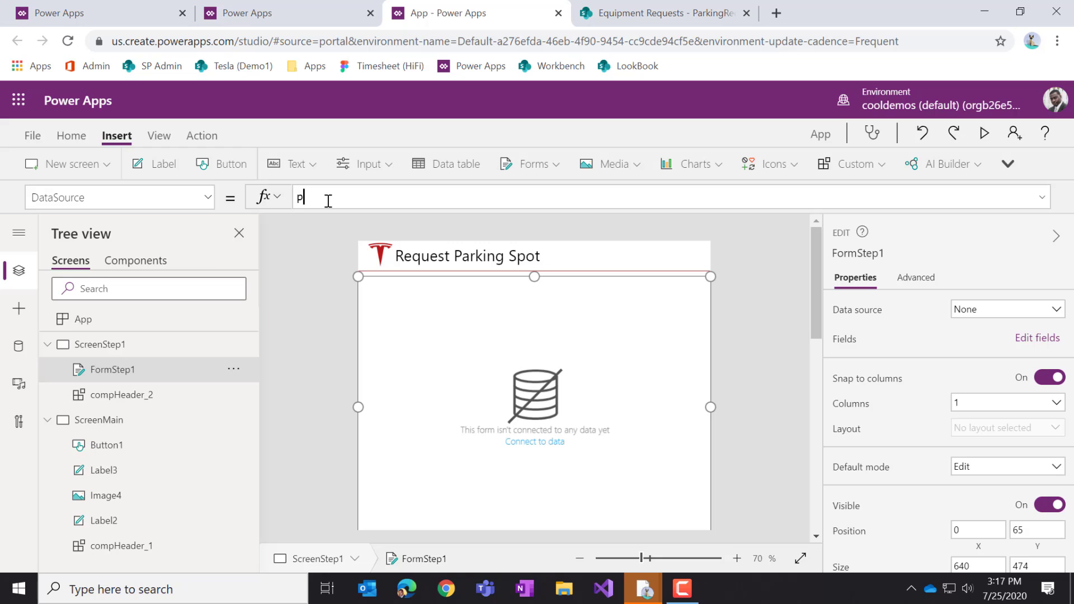
# Set FormStep1's DataSource property to ParkingRequest4 and check that source's connection details
pyautogui.write('ar')
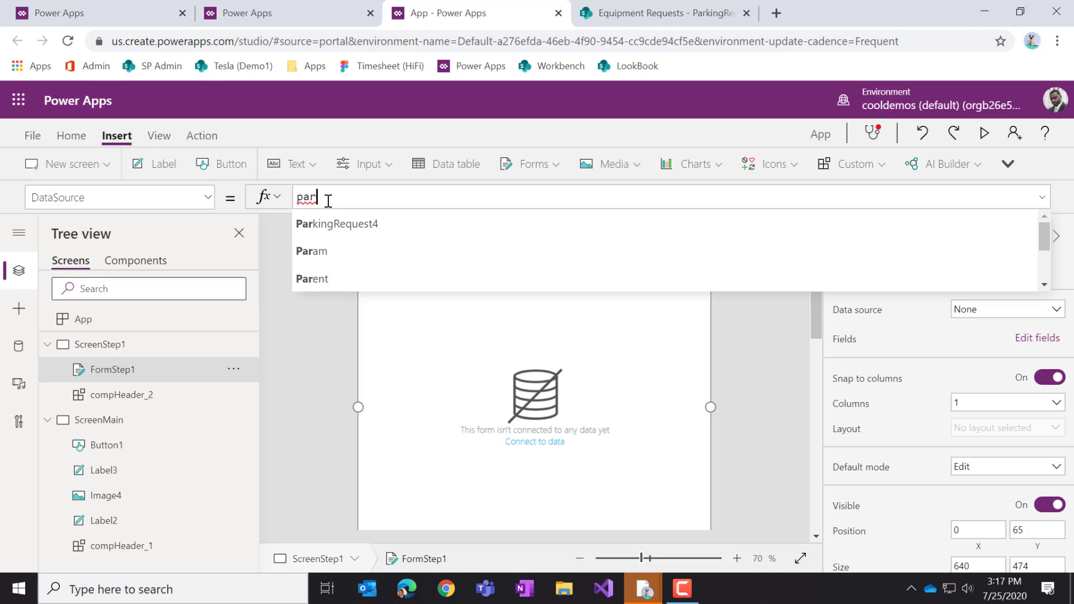
pyautogui.click(361, 223)
pyautogui.click(22, 348)
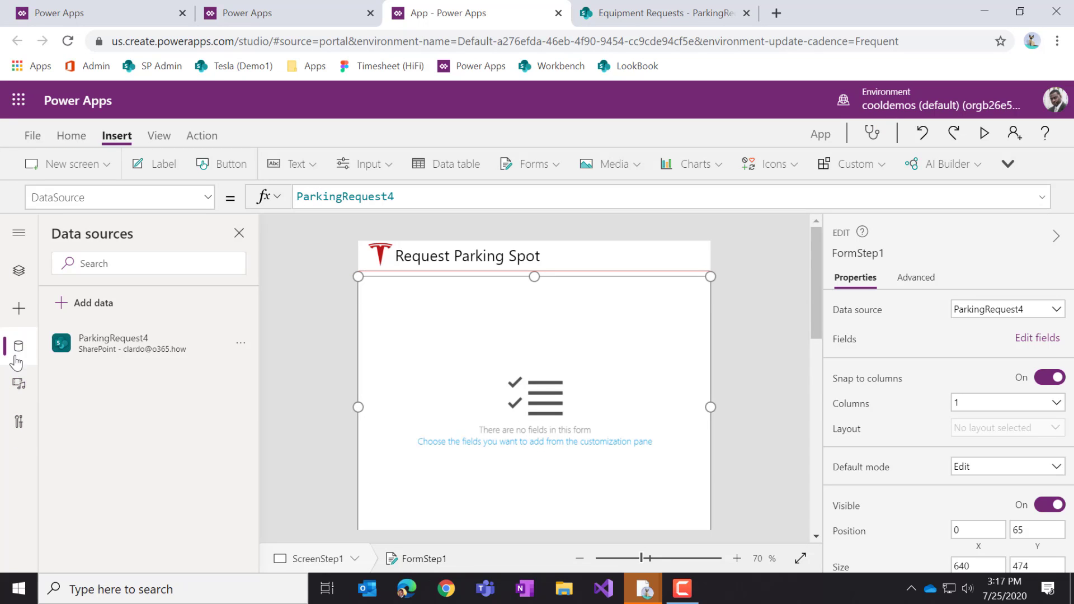
pyautogui.moveTo(130, 349)
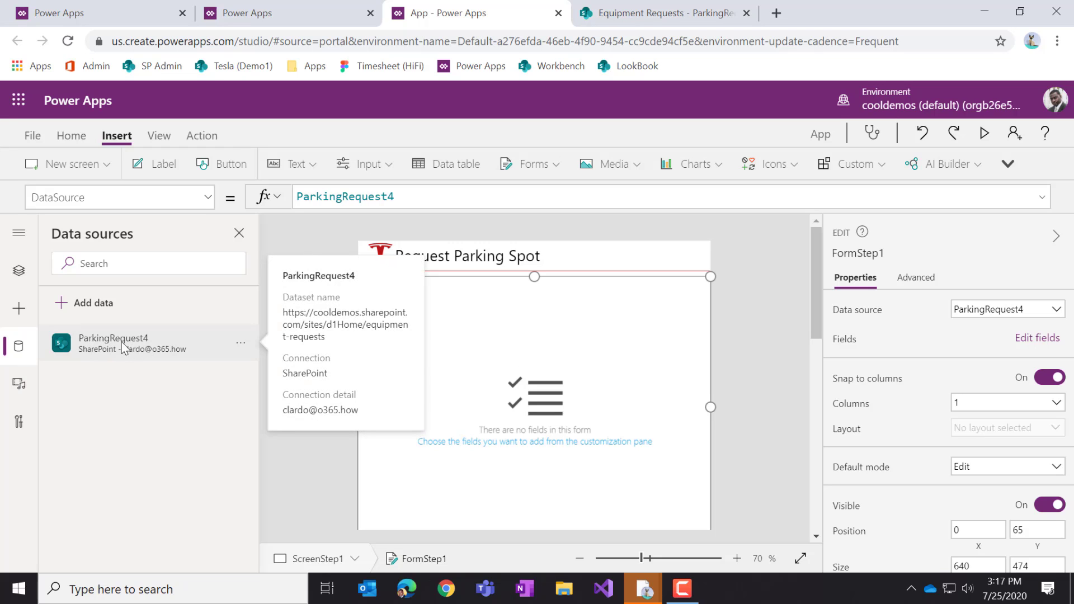
pyautogui.click(18, 271)
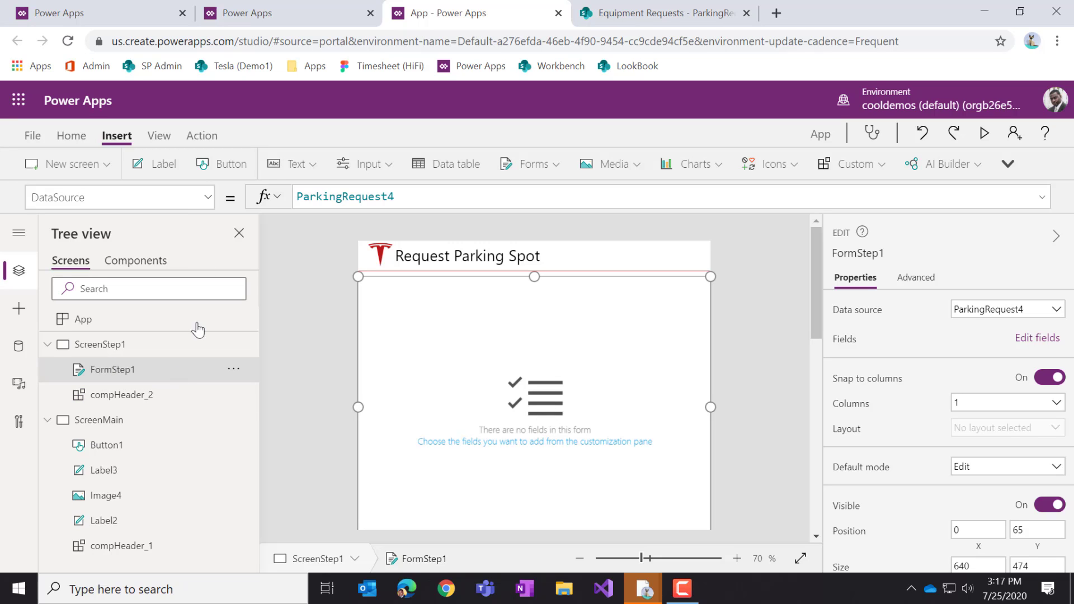
# Set FormStep1's Item property to Defaults(ParkingRequest4)
pyautogui.click(206, 198)
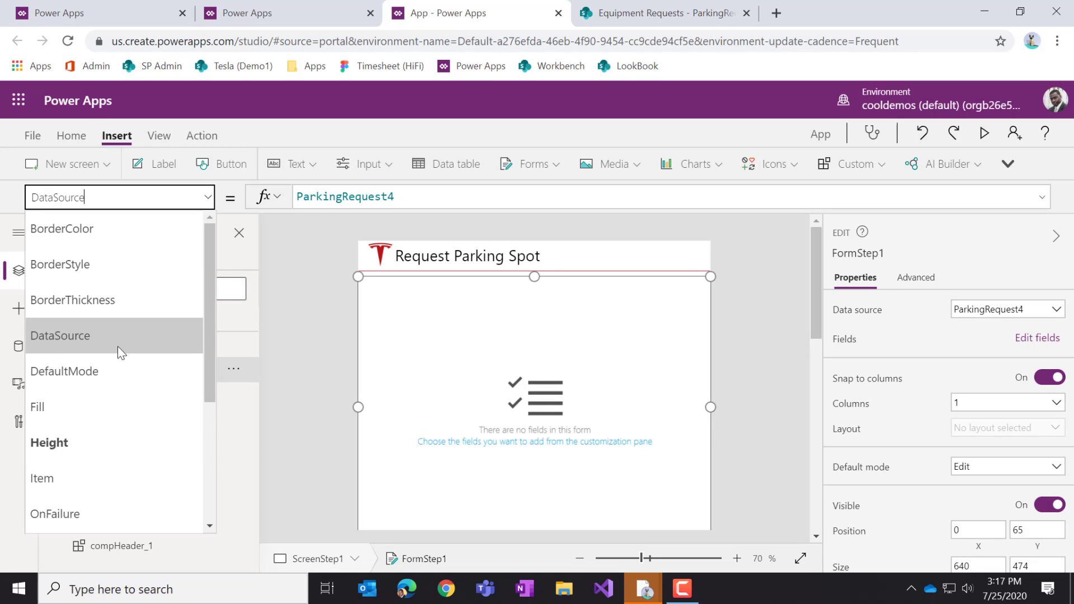
pyautogui.click(116, 485)
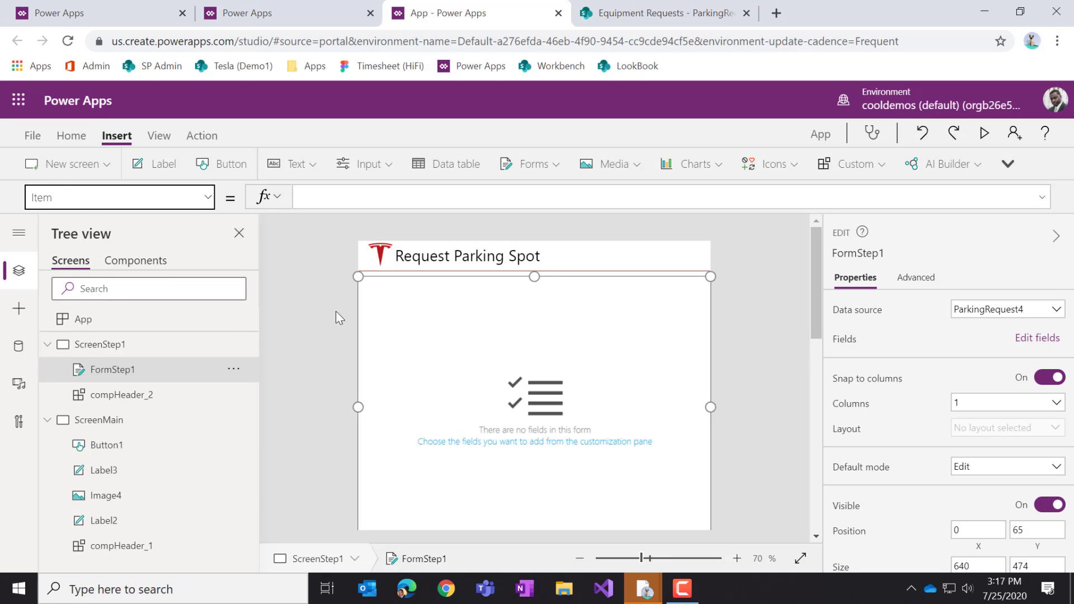
pyautogui.click(338, 201)
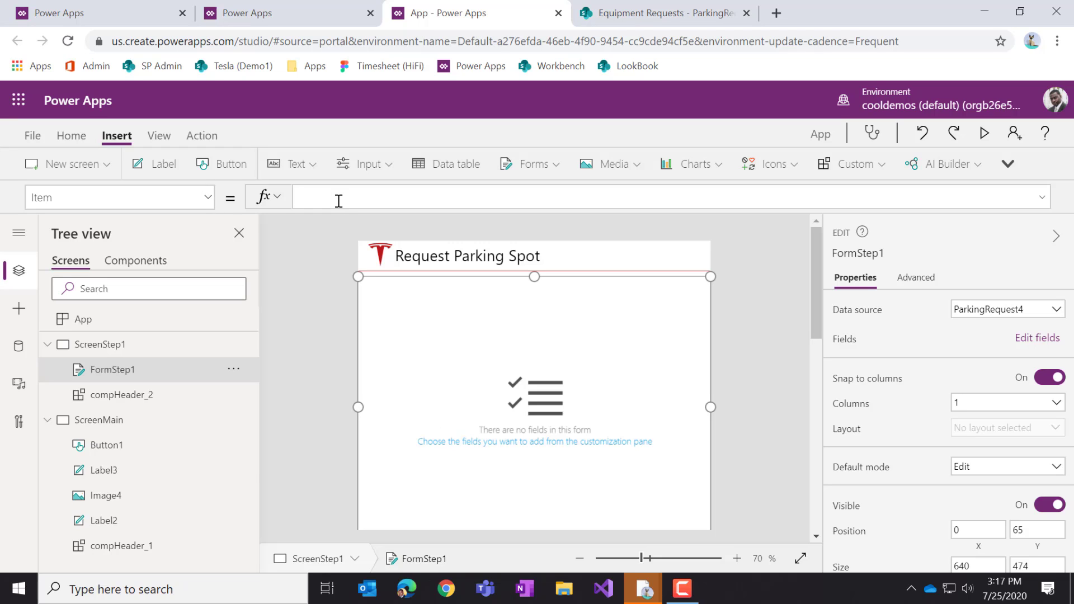
pyautogui.write('default')
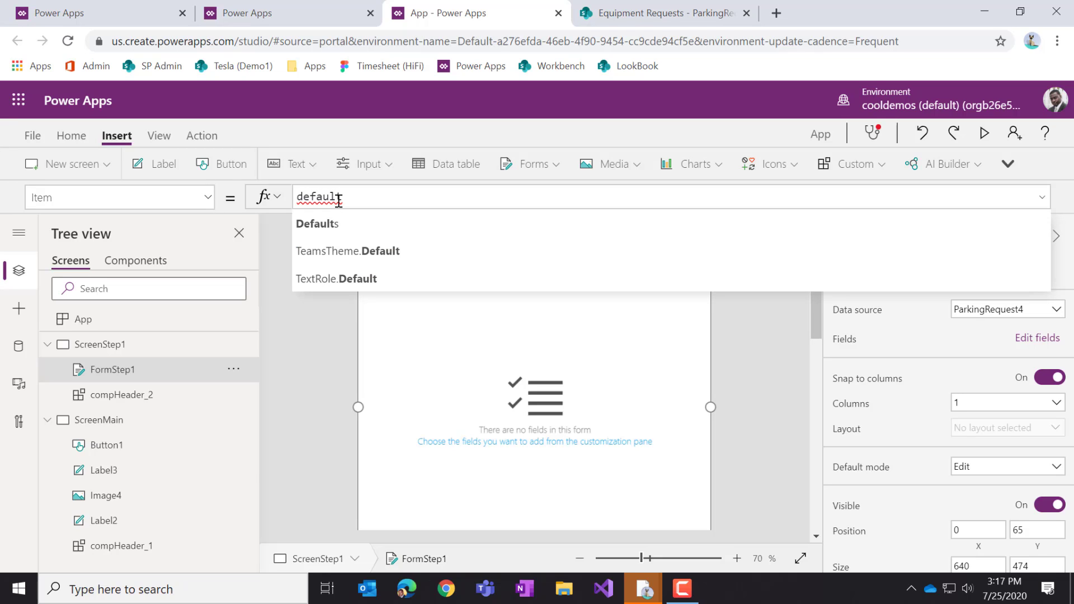
pyautogui.press('Tab')
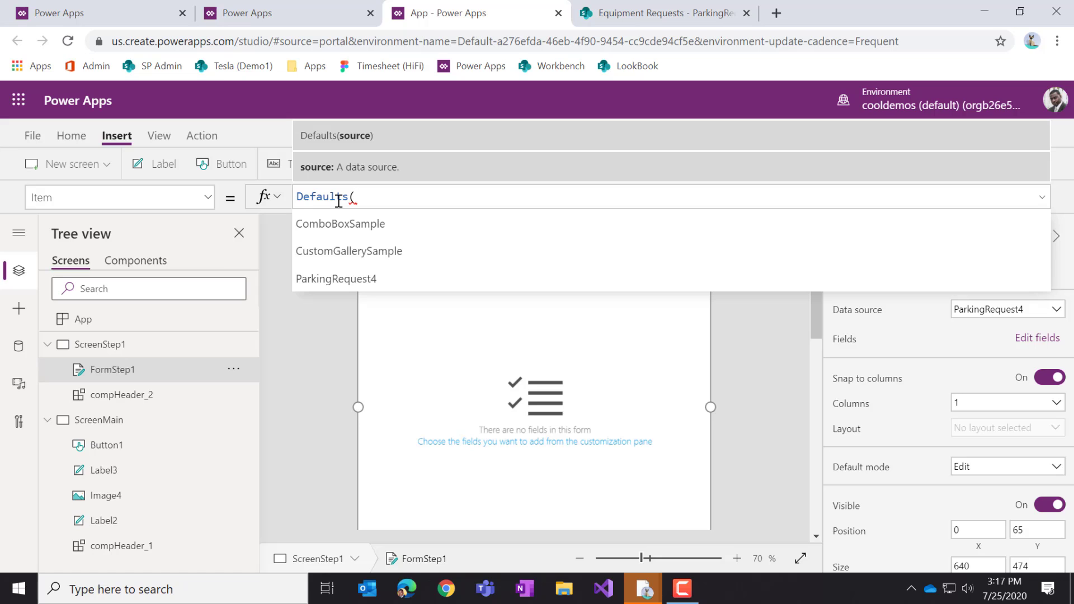
pyautogui.write('parkin')
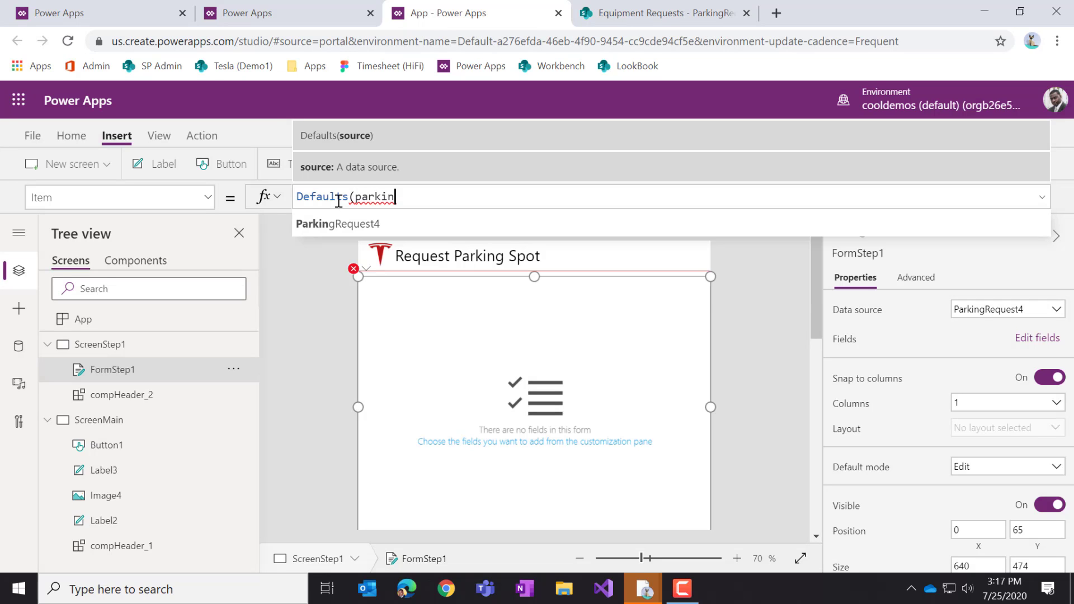
pyautogui.click(354, 224)
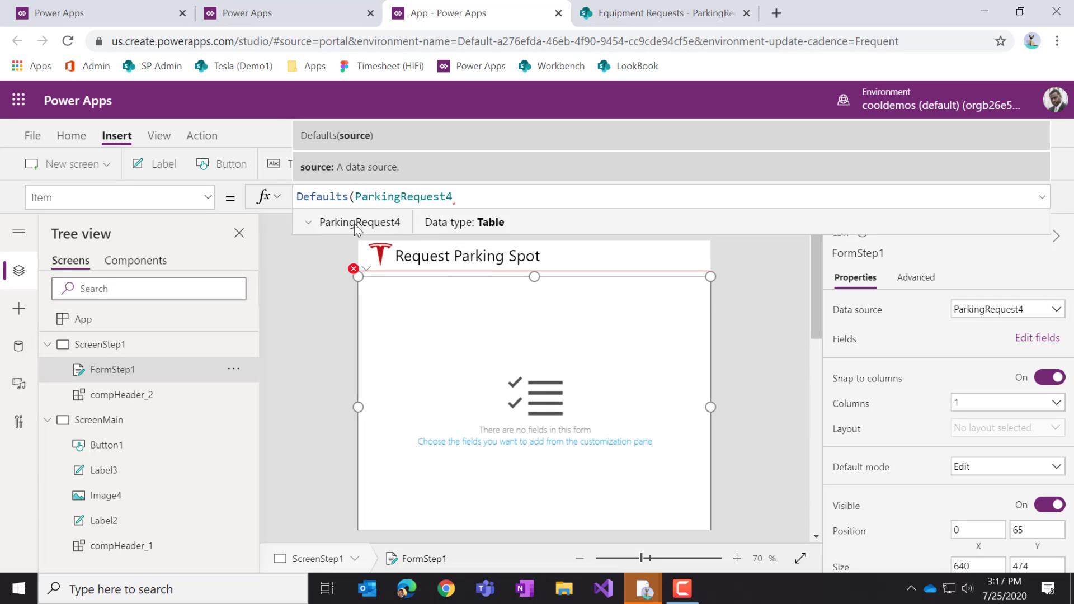
pyautogui.write(')')
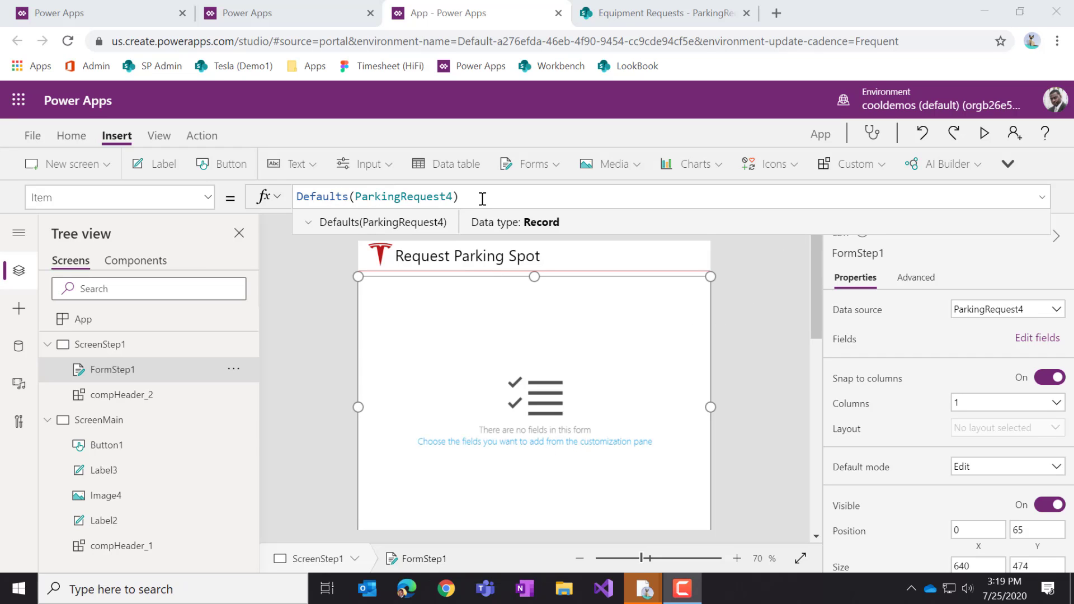
pyautogui.moveTo(483, 199); pyautogui.dragTo(288, 206)
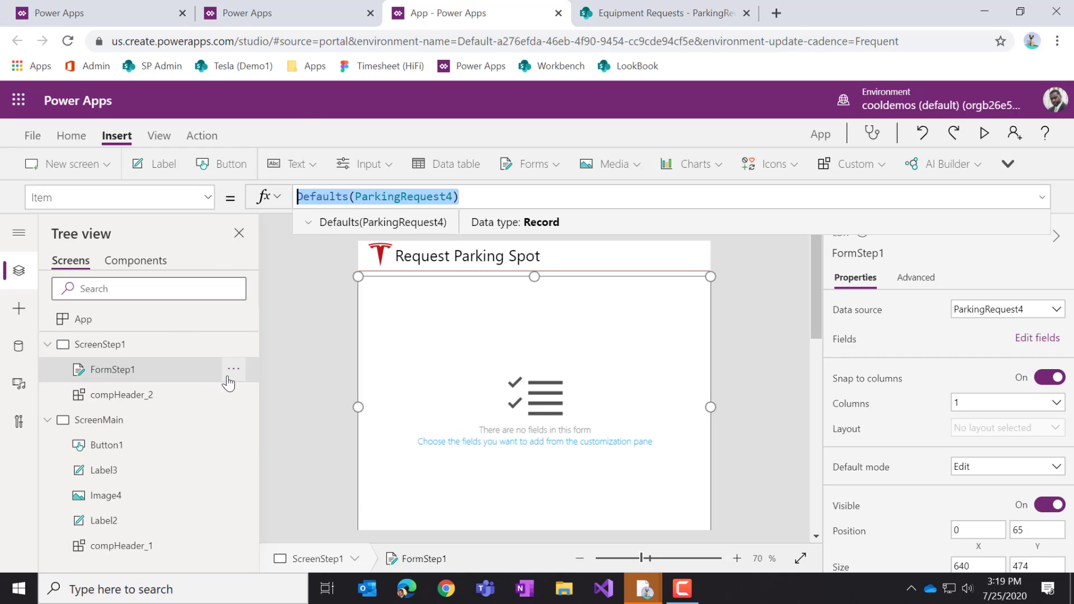
# Add the Badge Number field to FormStep1
pyautogui.click(134, 372)
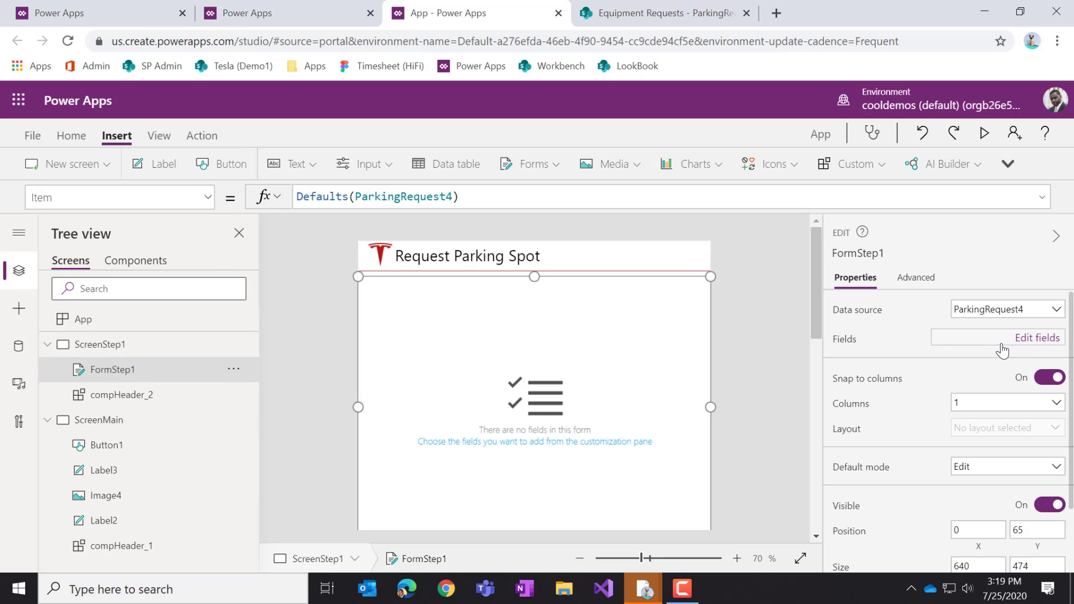
pyautogui.click(1030, 339)
pyautogui.click(619, 270)
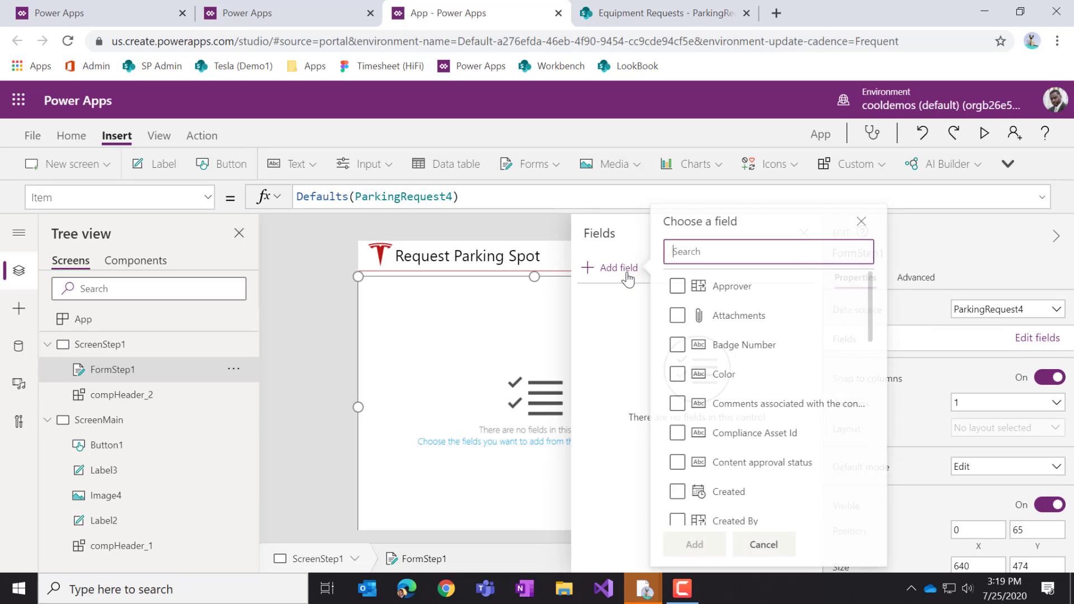
pyautogui.click(758, 344)
pyautogui.click(696, 544)
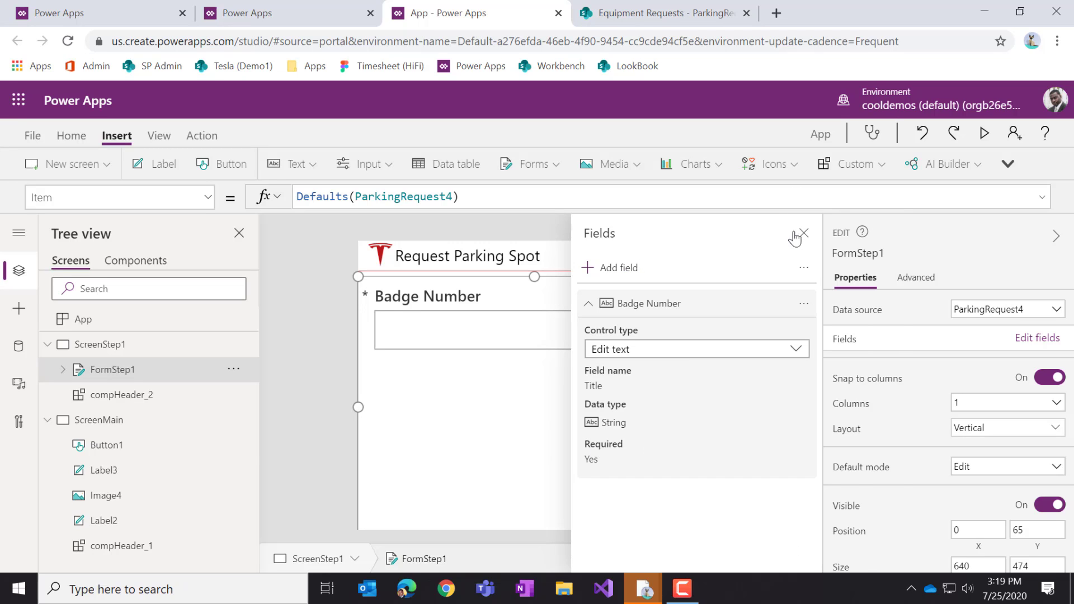
# Using the SharePoint parking form's label as reference, unlock the Badge Number card and set its DisplayName to "Enter in your badge number"
pyautogui.click(636, 19)
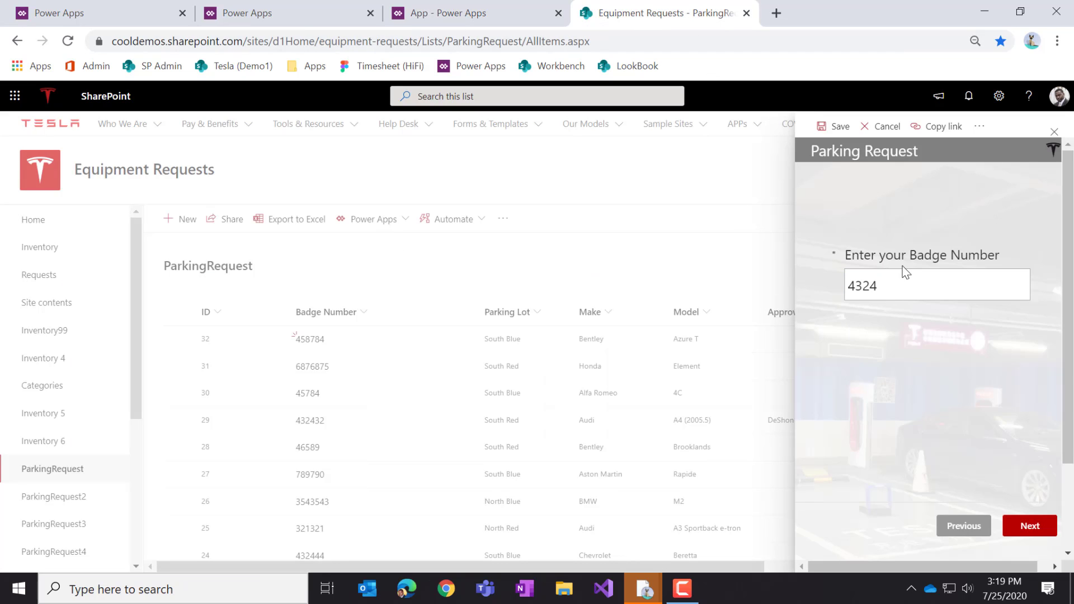
pyautogui.click(536, 15)
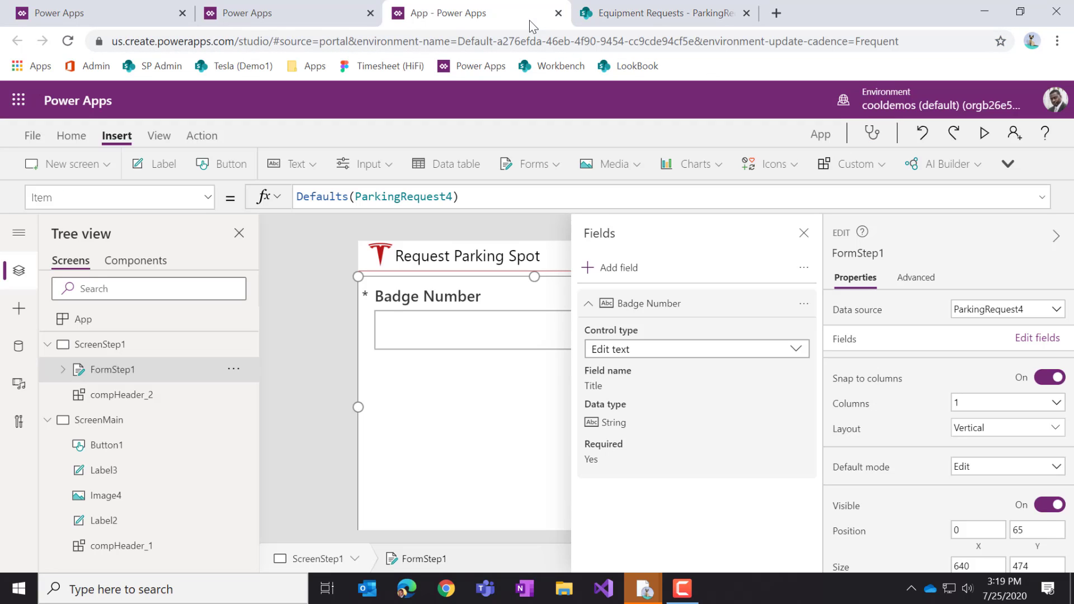
pyautogui.click(451, 302)
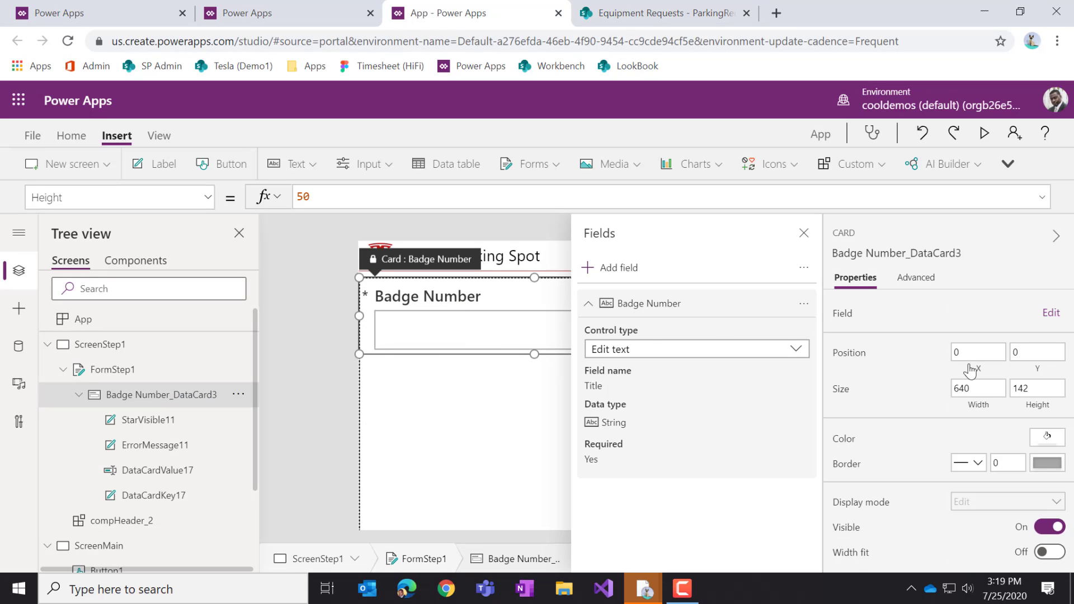
pyautogui.click(917, 278)
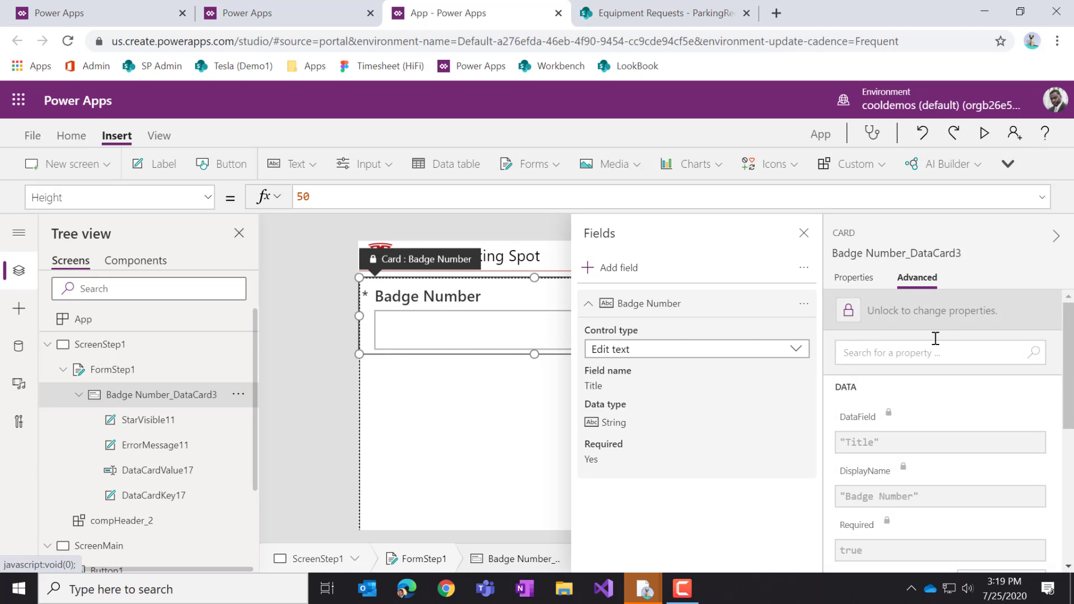
pyautogui.click(940, 314)
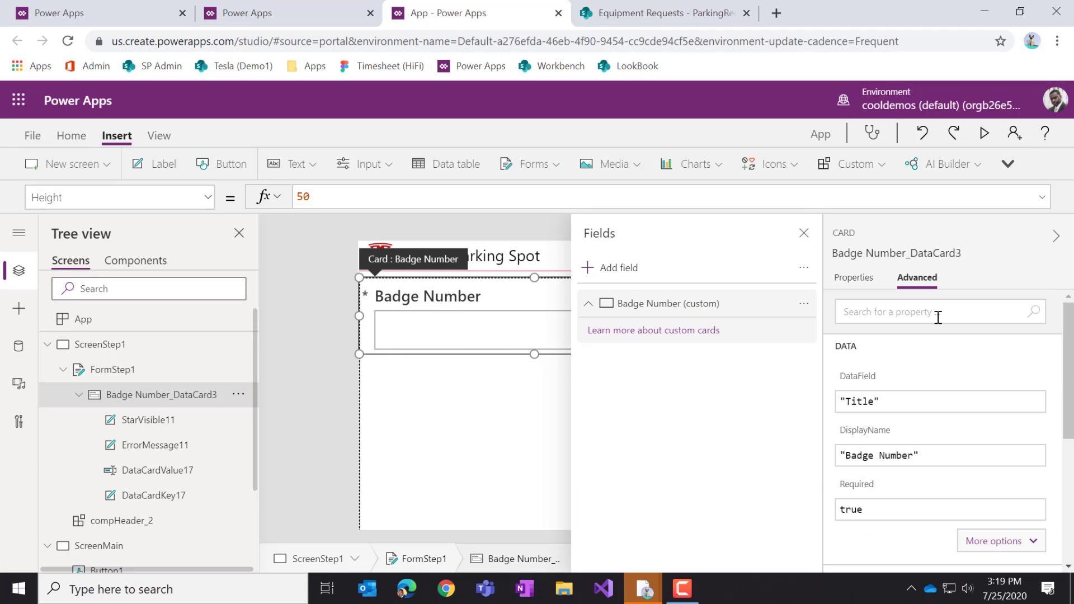
pyautogui.click(844, 456)
pyautogui.write('Enter in your')
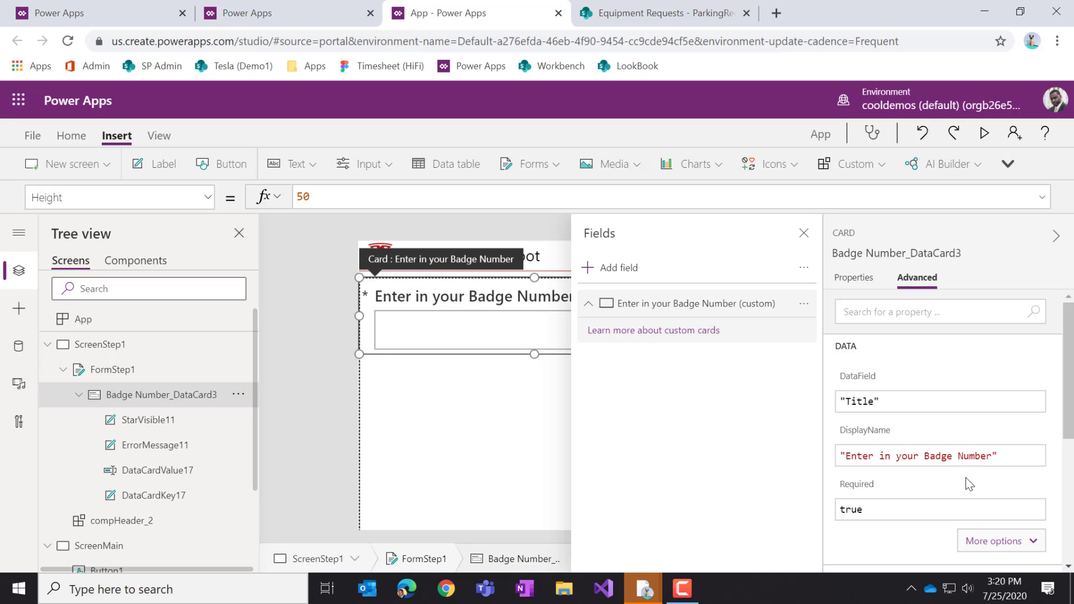
pyautogui.press('BackSpace')
pyautogui.write('n')
pyautogui.press('BackSpace')
pyautogui.write('b')
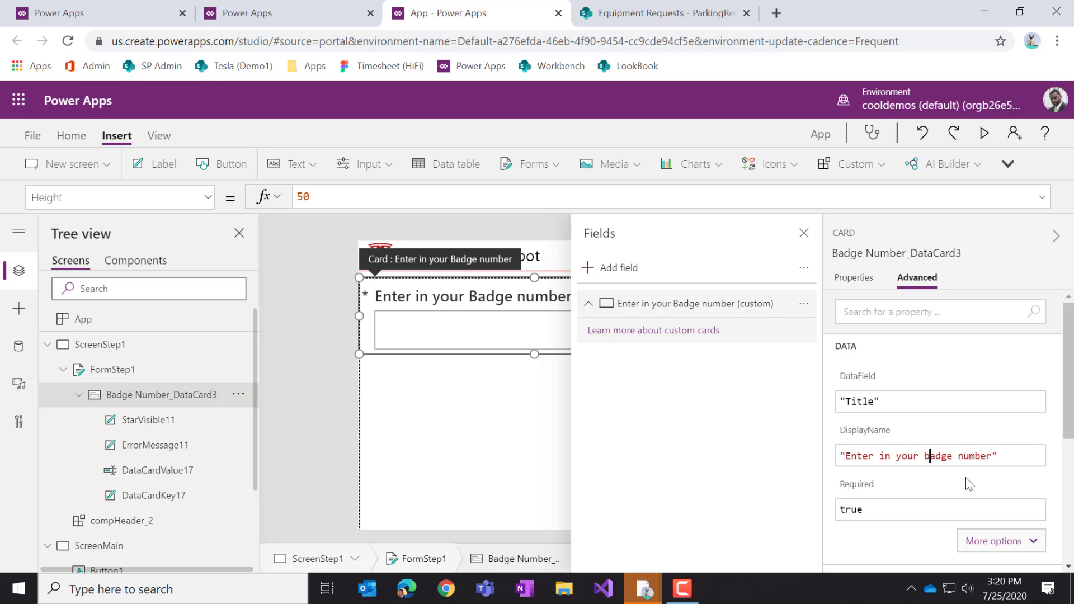
pyautogui.click(804, 233)
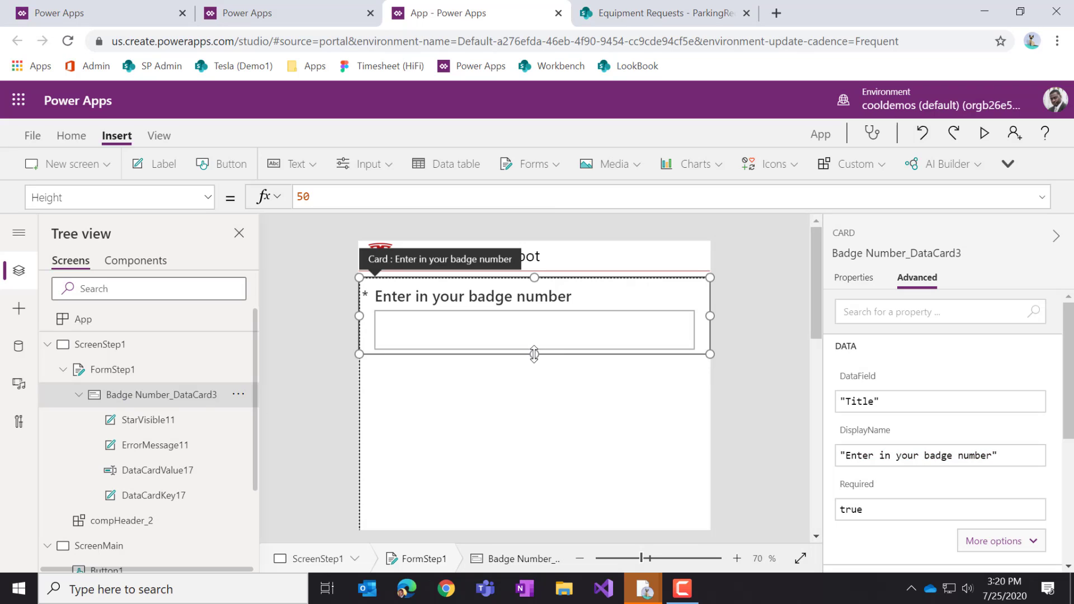
# Enlarge the Badge Number card downward to a height of about 254
pyautogui.moveTo(534, 353); pyautogui.dragTo(532, 446)
pyautogui.scroll(-2, 616, 477)
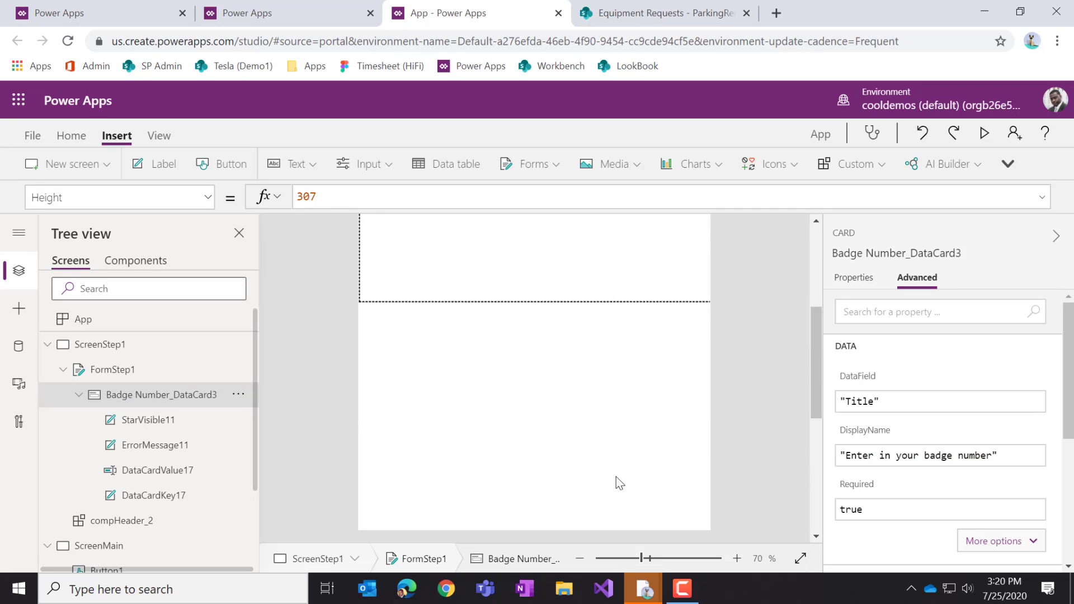
pyautogui.scroll(2, 616, 476)
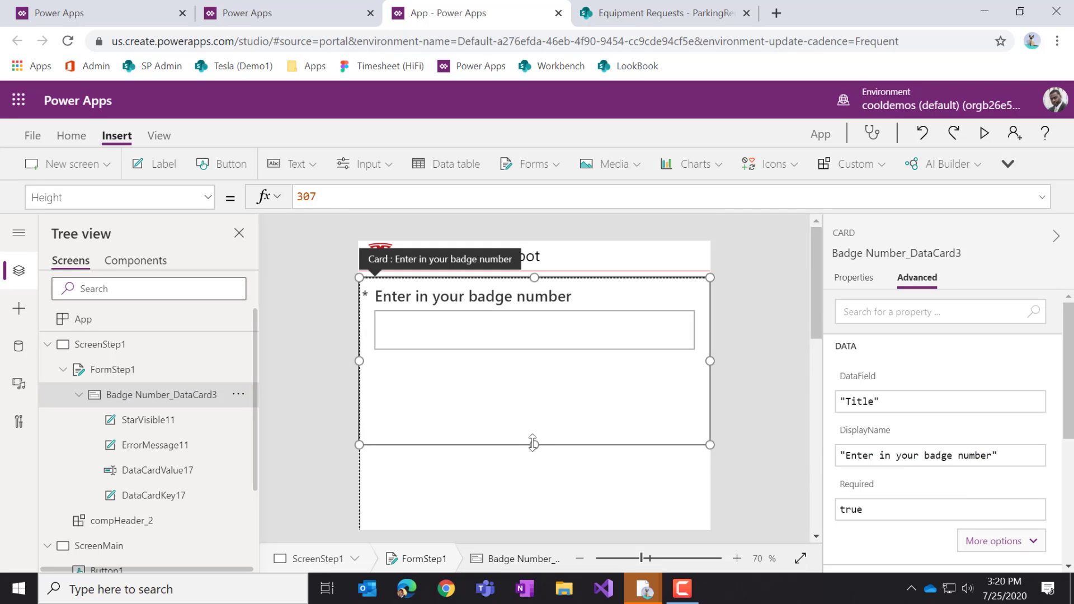
pyautogui.moveTo(532, 443); pyautogui.dragTo(541, 420)
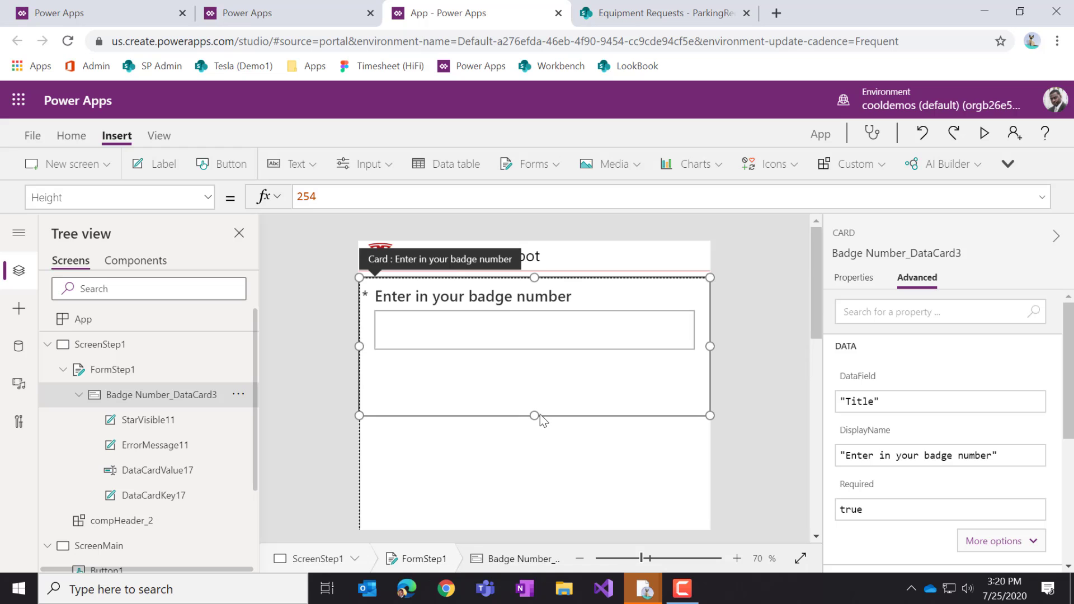
# Nudge the badge number text input down inside its card to leave more space under the label
pyautogui.click(536, 345)
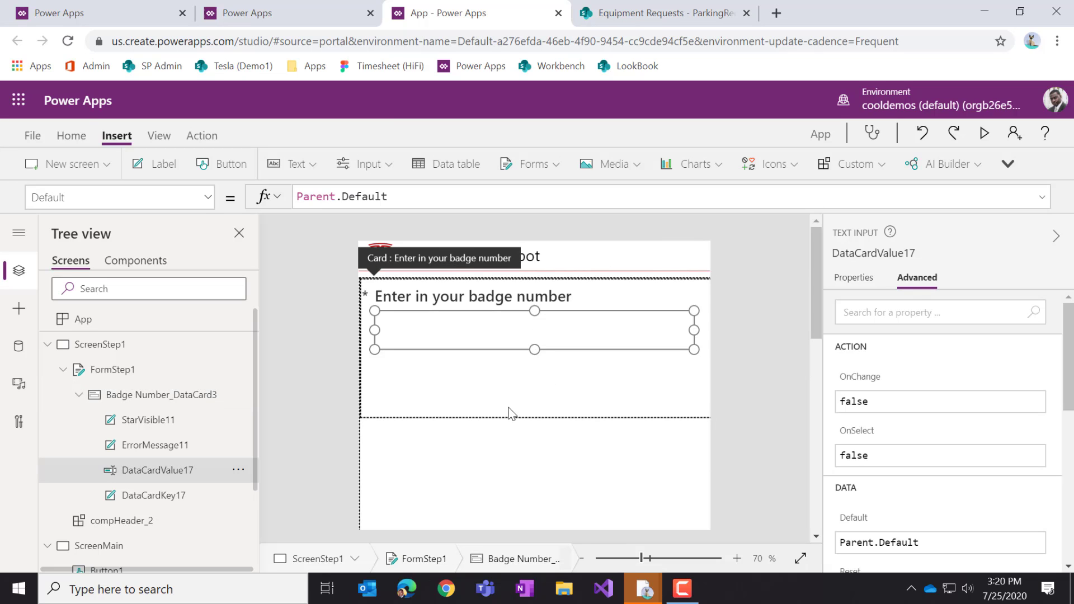
pyautogui.click(530, 410)
pyautogui.click(541, 341)
pyautogui.press('Down')
pyautogui.press('Down')
pyautogui.press('Down')
pyautogui.press('Down')
pyautogui.press('Down')
pyautogui.press('Down')
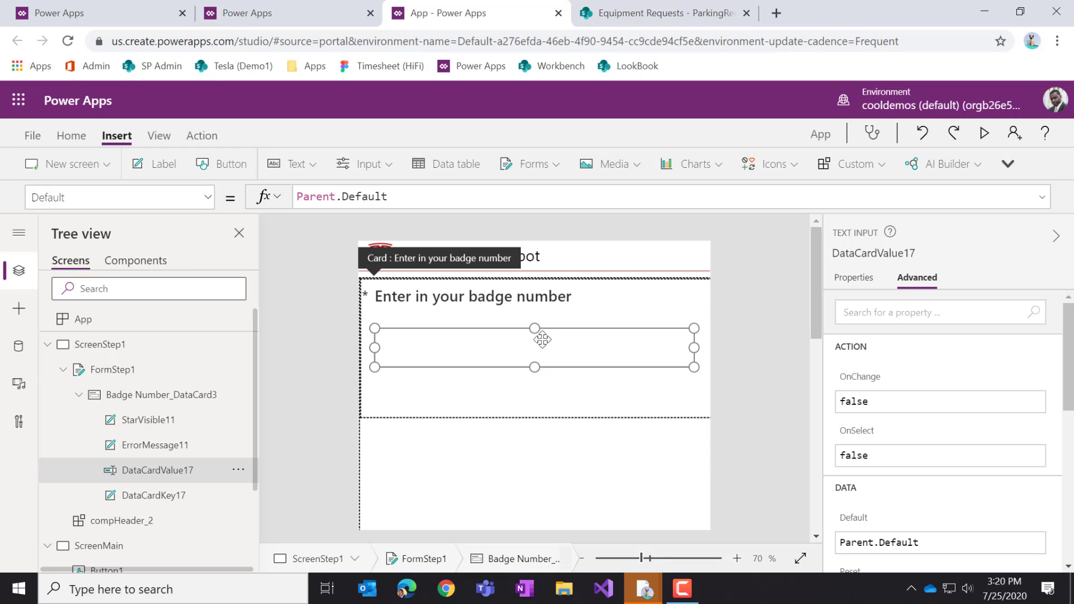
# Nudge the "Enter in your badge number" label down inside the card, closer to the middle of the card
pyautogui.click(547, 306)
pyautogui.press('Down')
pyautogui.press('Down')
pyautogui.press('Down')
pyautogui.press('Down')
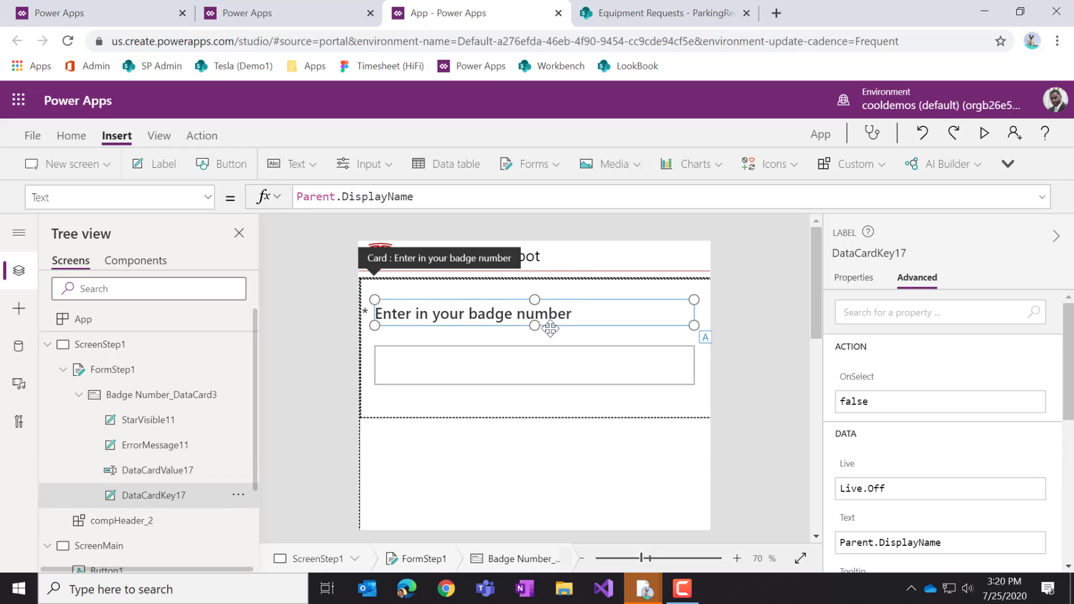
pyautogui.press('Down')
pyautogui.click(589, 377)
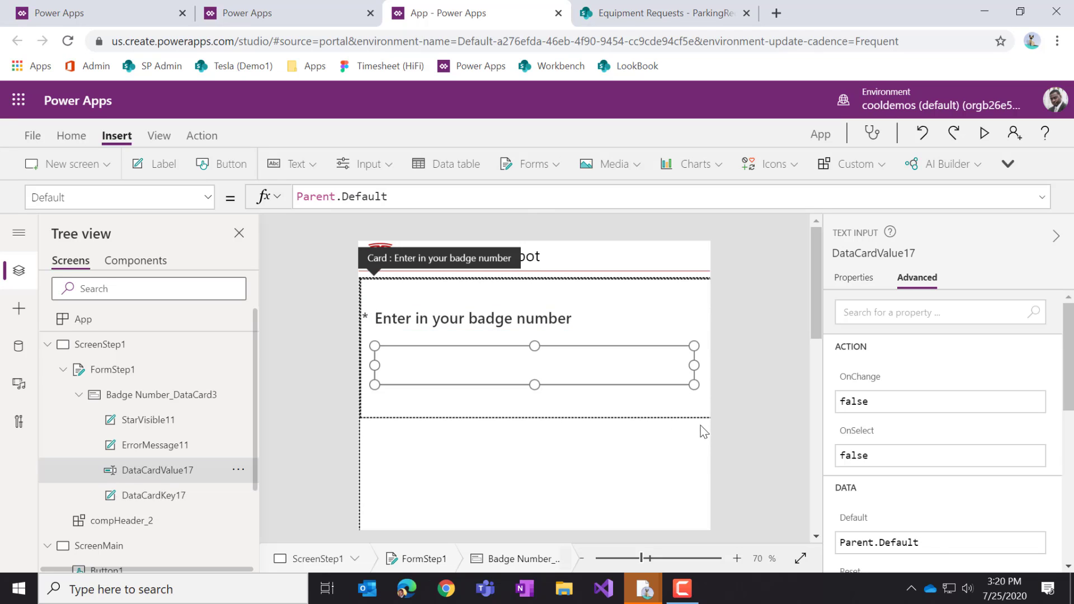
pyautogui.click(734, 411)
pyautogui.click(379, 324)
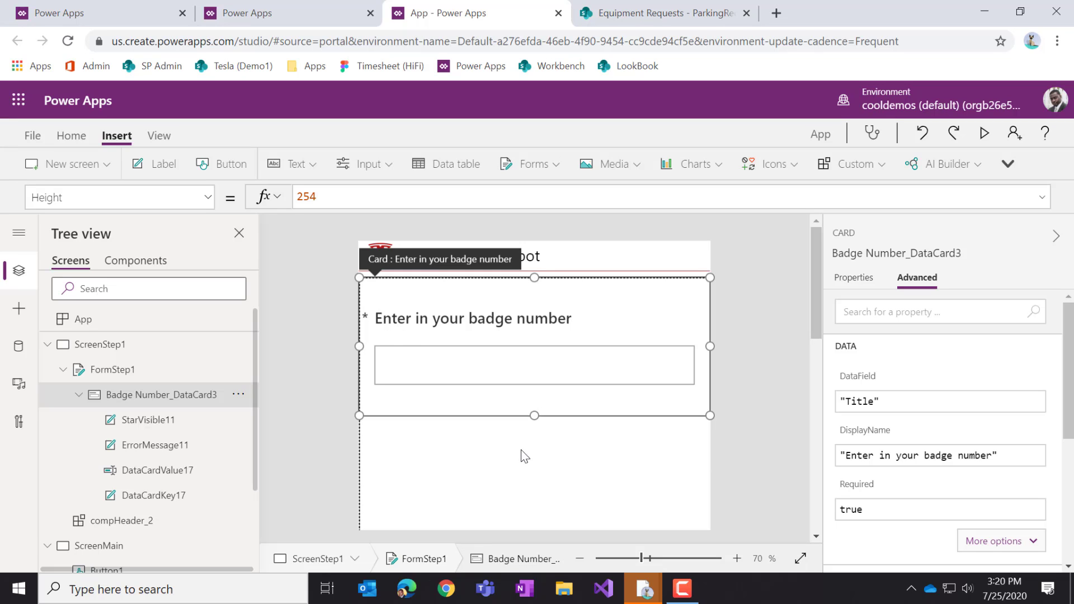
pyautogui.click(501, 373)
# Switch to the SharePoint parking form and test its first step by clearing and restoring the badge number, returning to Power Apps Studio
pyautogui.click(665, 15)
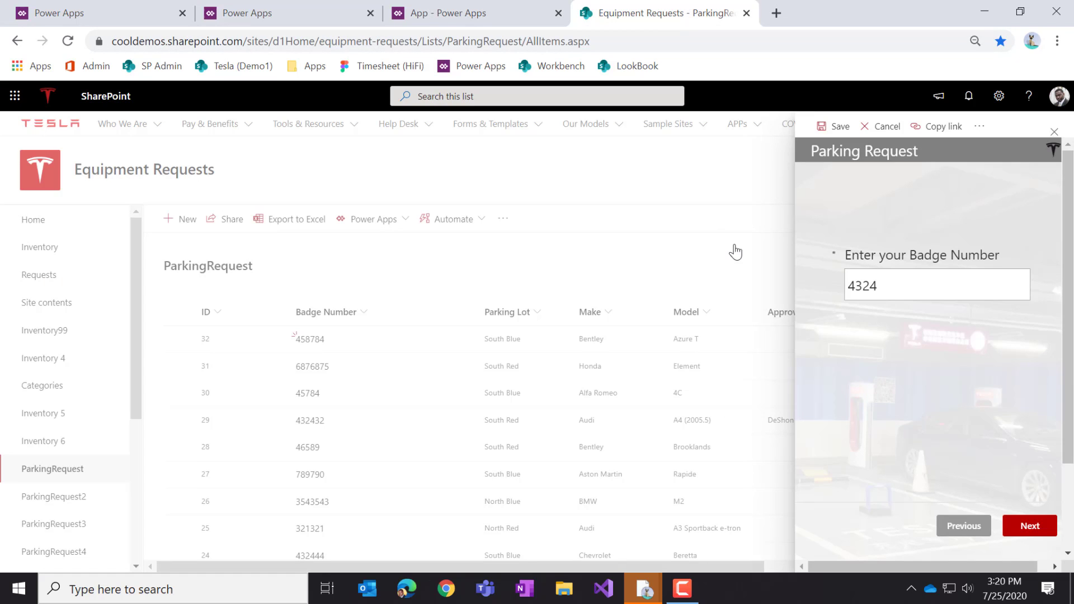
pyautogui.doubleClick(893, 286)
pyautogui.hotkey('ctrl', 'x')
pyautogui.hotkey('ctrl', 'v')
pyautogui.click(481, 11)
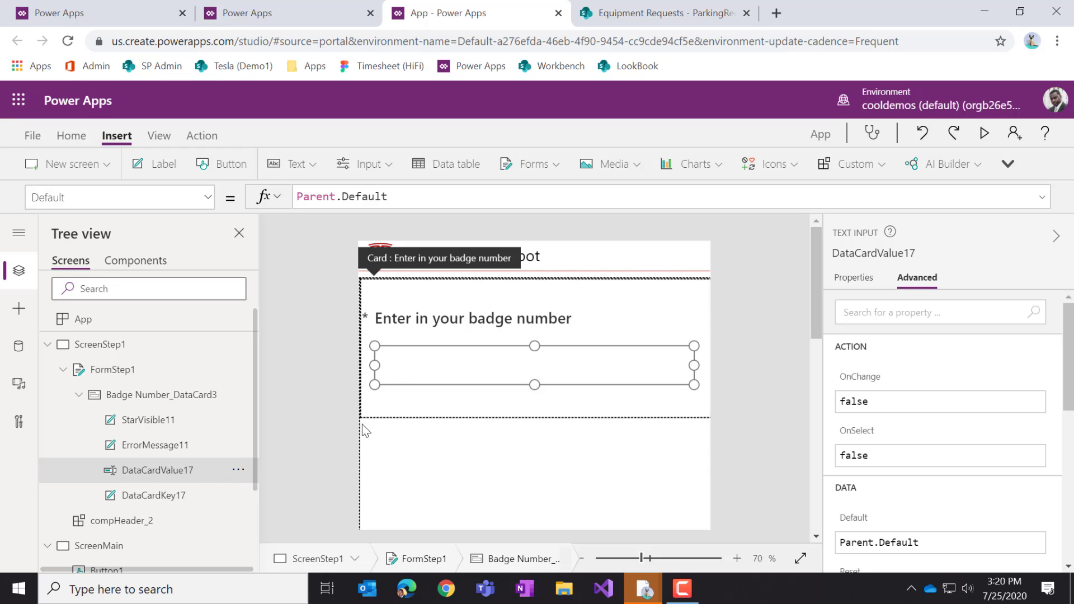
pyautogui.click(182, 494)
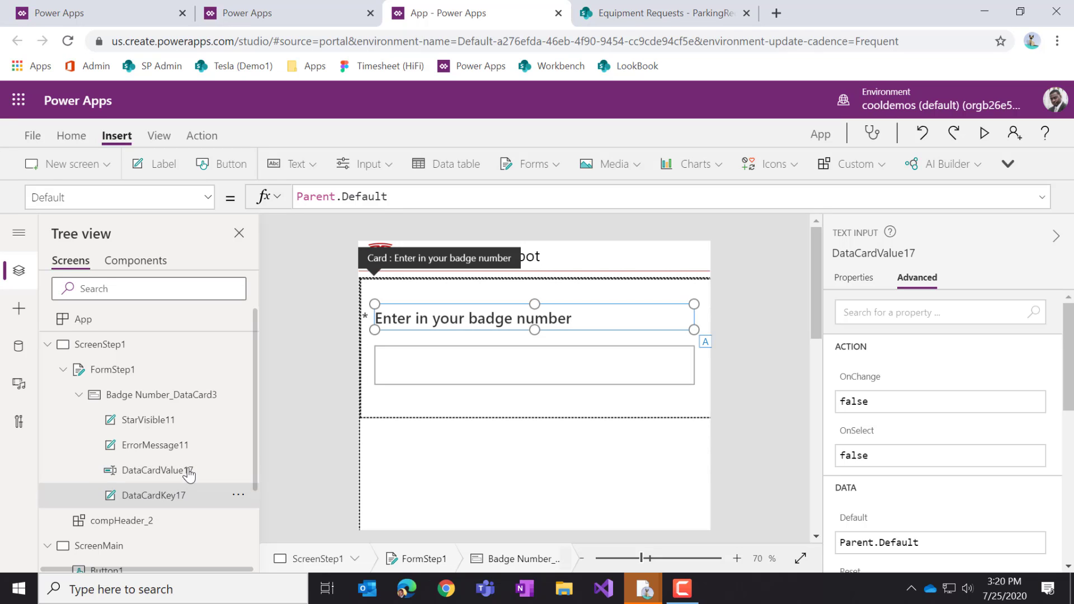
pyautogui.click(178, 480)
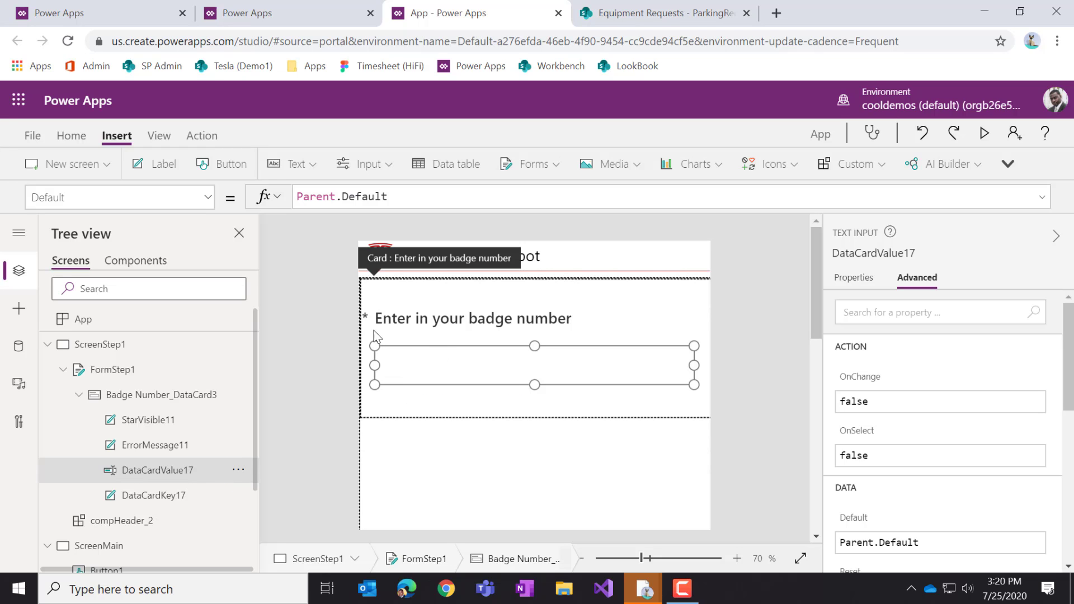
pyautogui.click(202, 396)
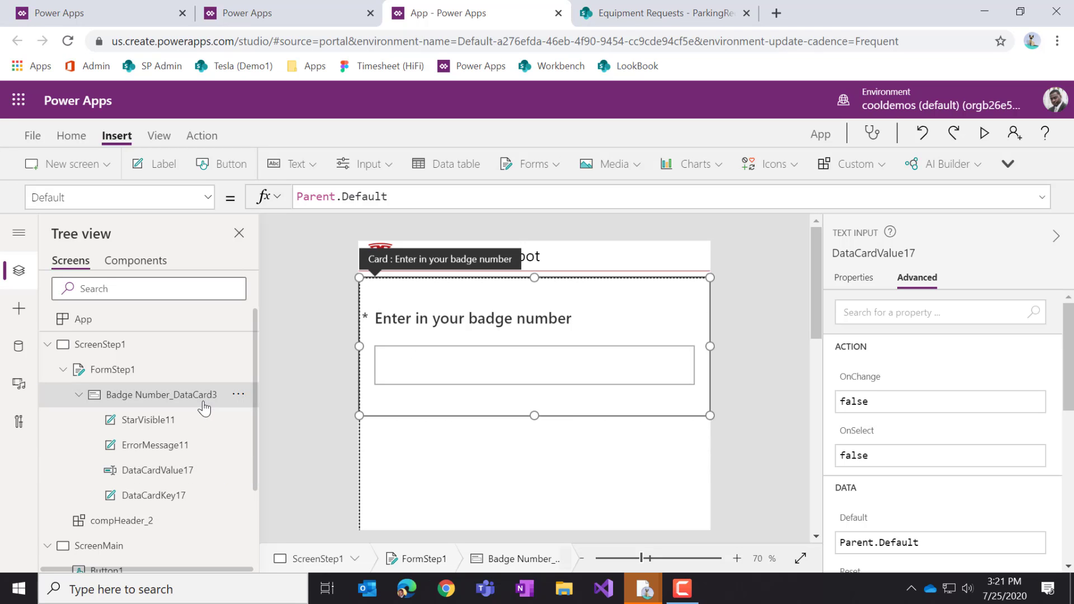
# Set the Format property of the badge number text input, DataCardValue17, to TextFormat.Number
pyautogui.click(183, 472)
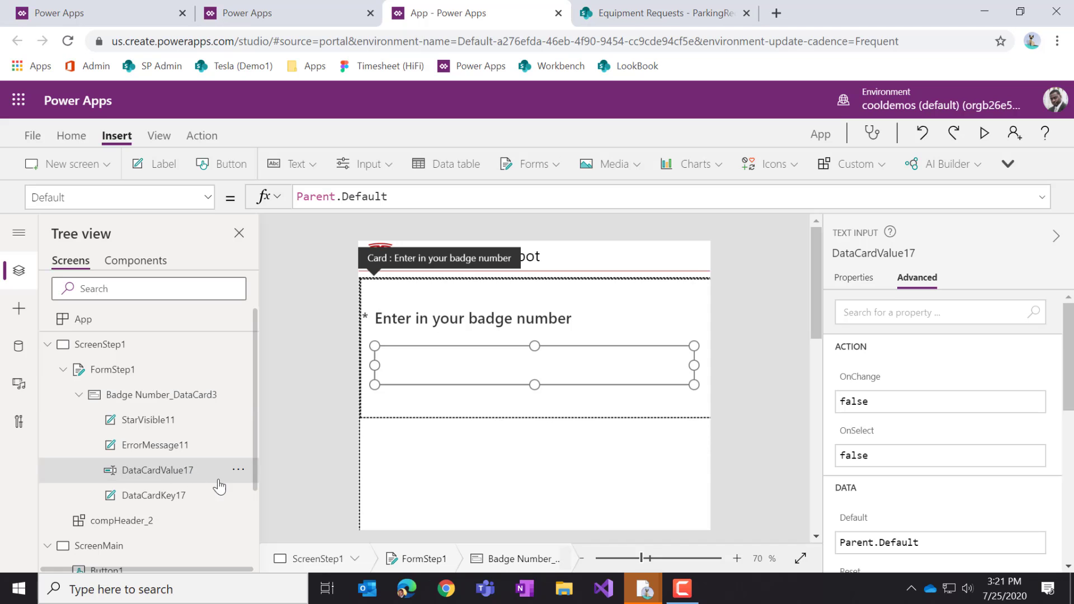
pyautogui.click(209, 199)
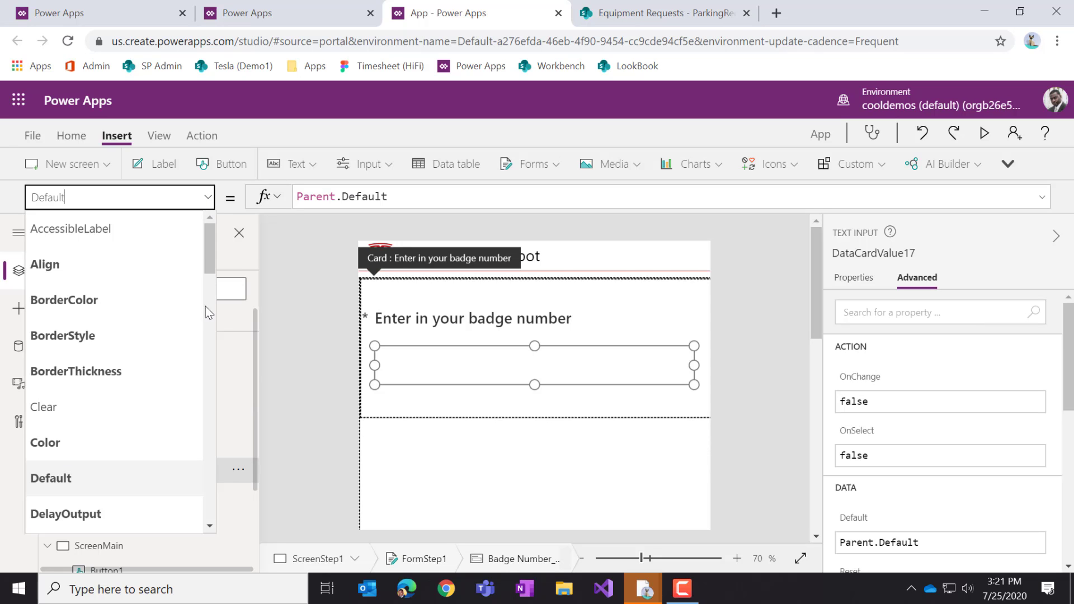
pyautogui.scroll(-5, 201, 358)
pyautogui.scroll(-10, 201, 376)
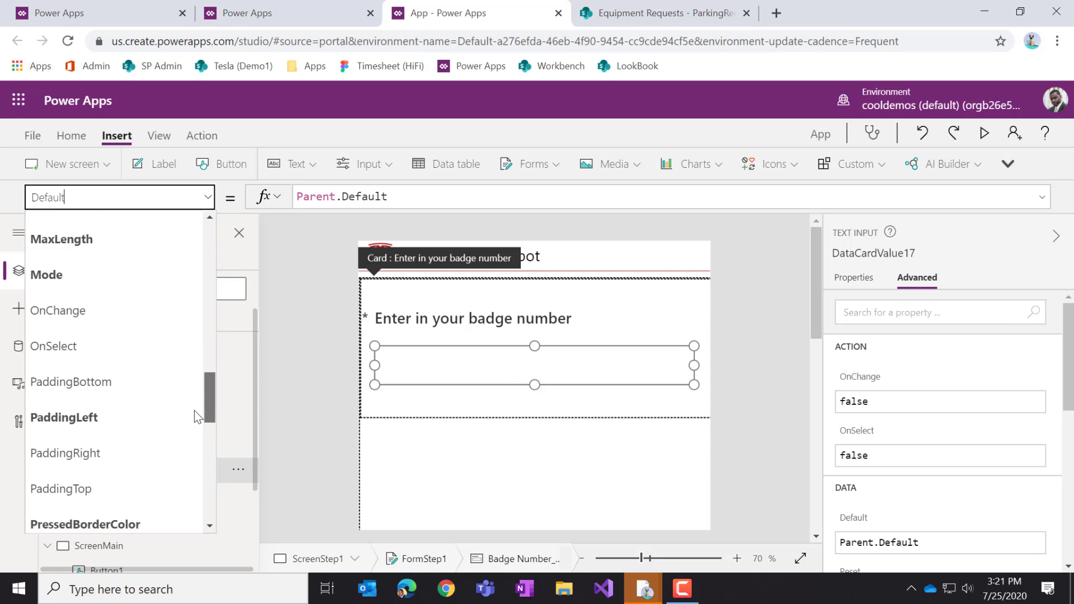
pyautogui.scroll(-3, 202, 482)
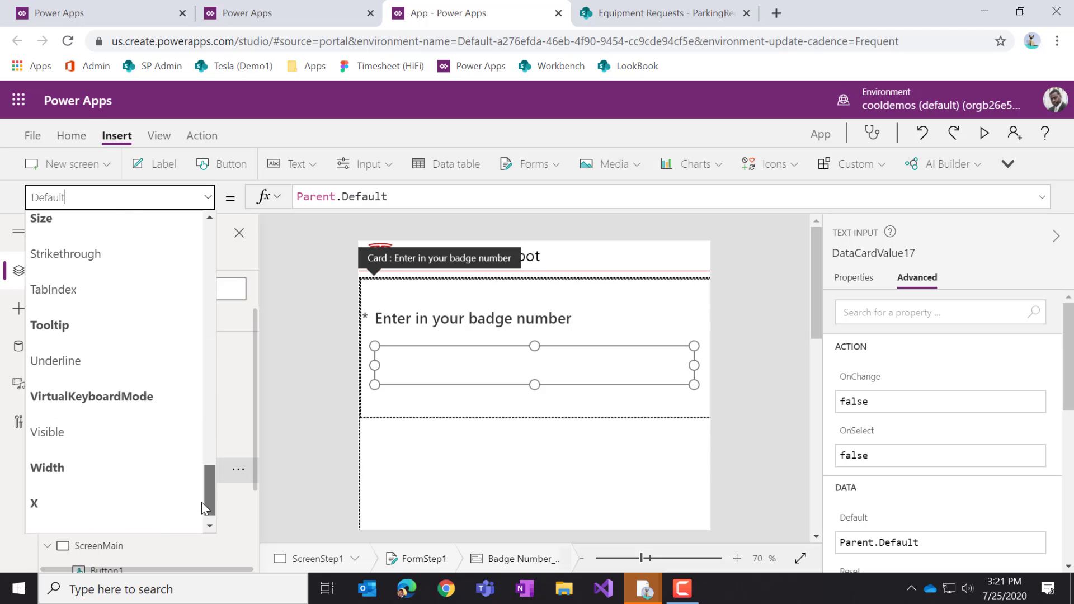
pyautogui.scroll(12, 204, 391)
pyautogui.scroll(-2, 221, 336)
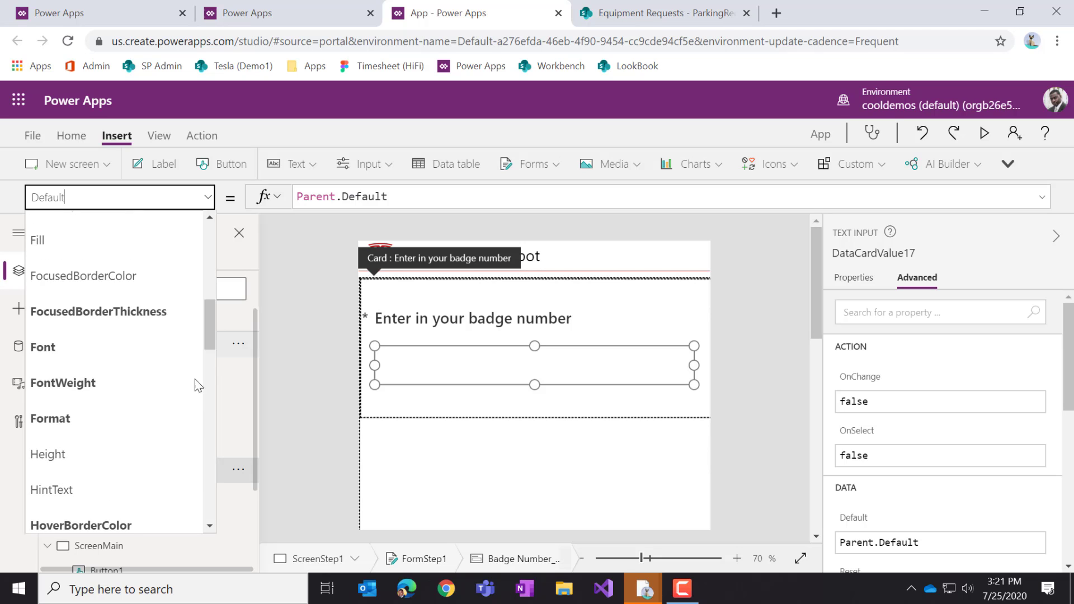
pyautogui.click(130, 417)
pyautogui.click(317, 195)
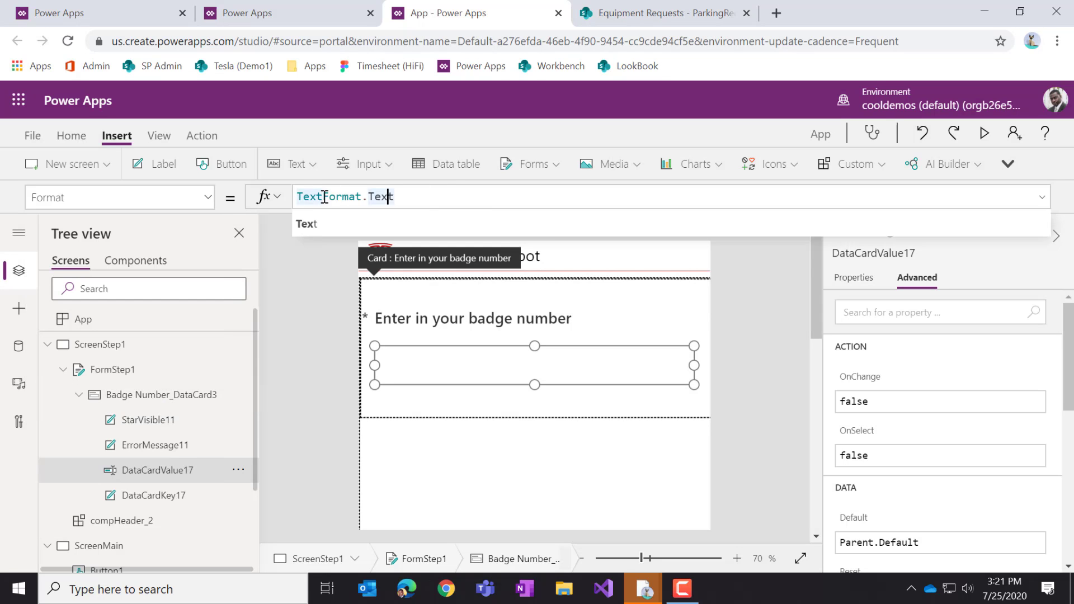
pyautogui.doubleClick(382, 197)
pyautogui.press('BackSpace')
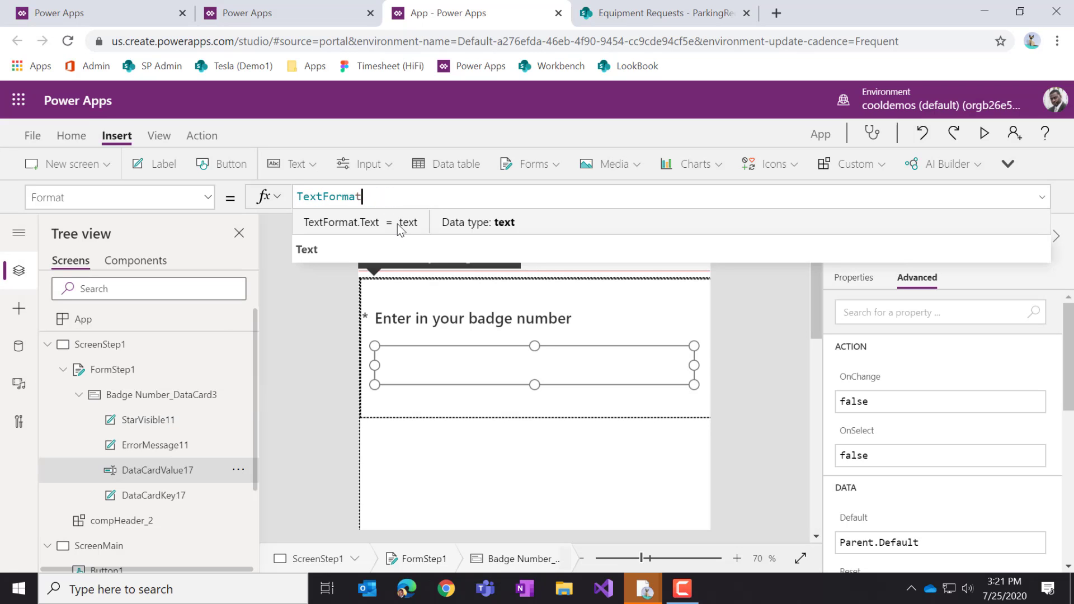
pyautogui.write('nu')
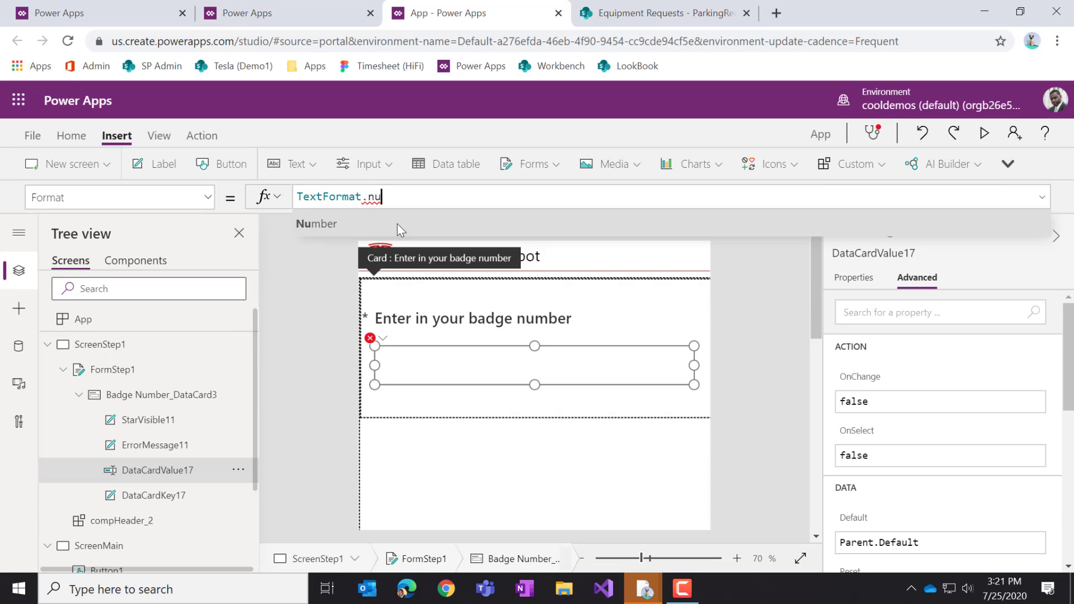
pyautogui.click(397, 223)
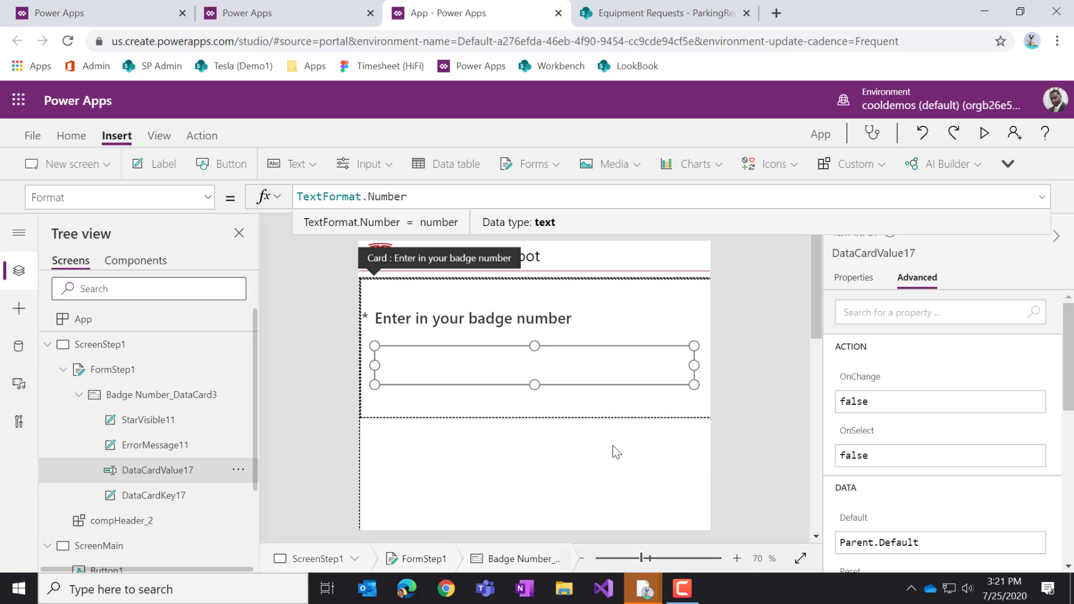
pyautogui.click(705, 449)
pyautogui.click(644, 403)
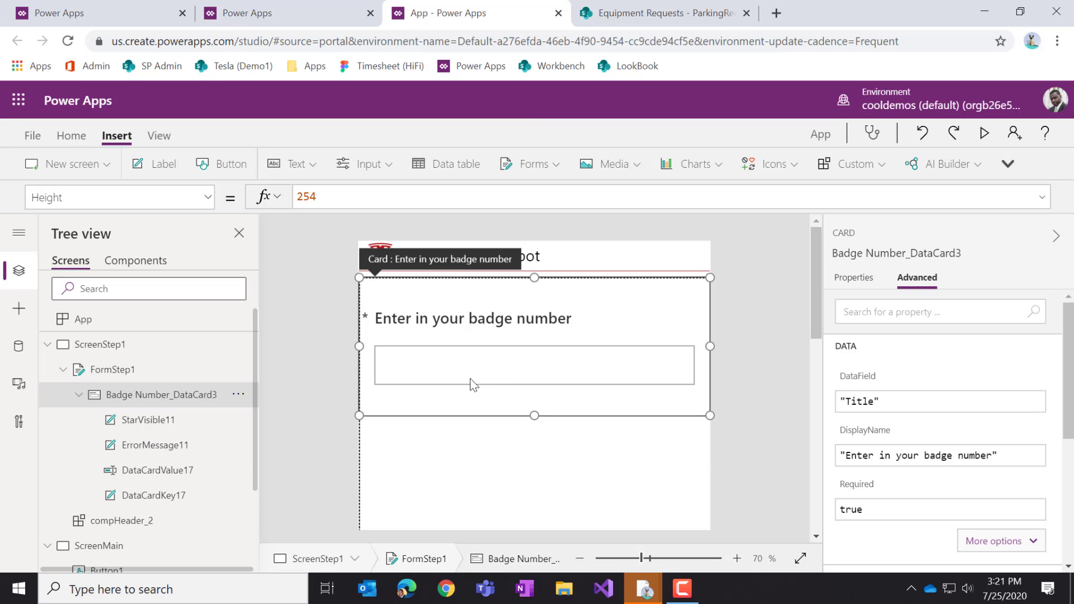
pyautogui.click(762, 477)
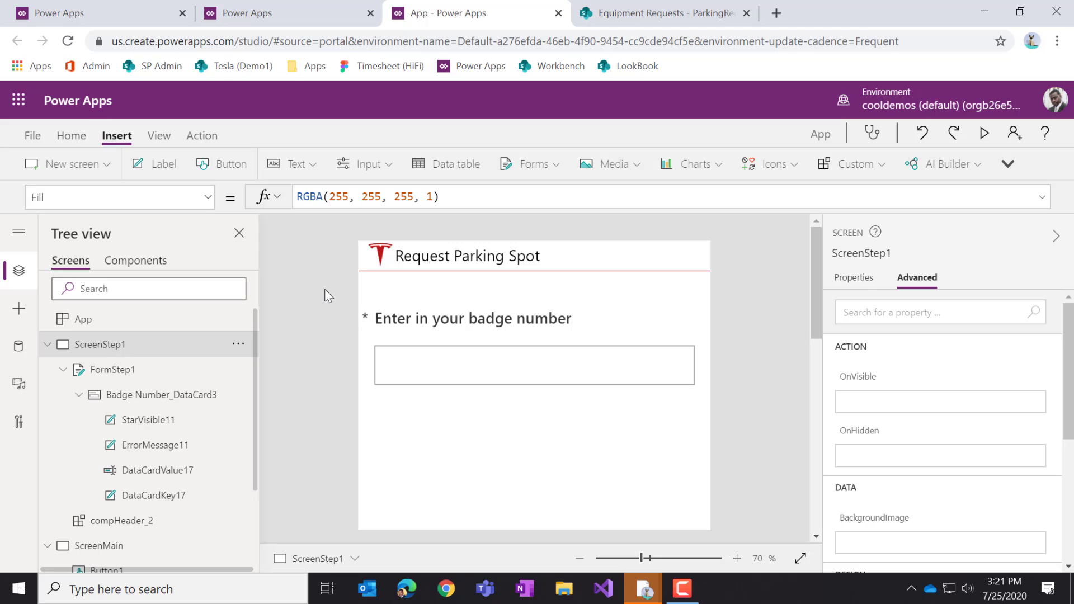
# Insert a standalone label and a text input on ScreenStep1, placing the text input directly beneath the label
pyautogui.click(169, 171)
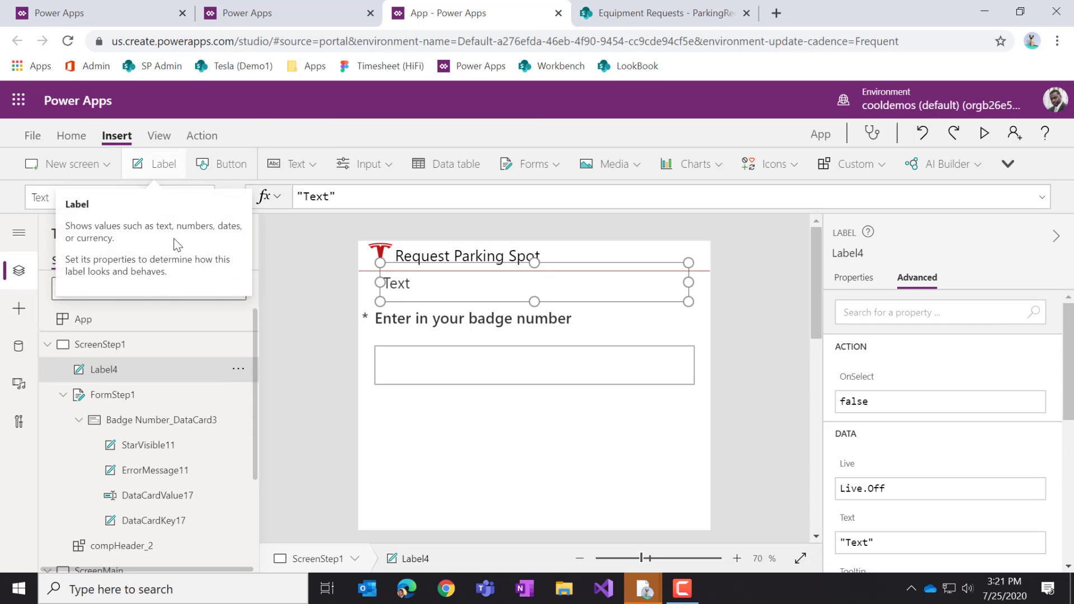
pyautogui.click(296, 164)
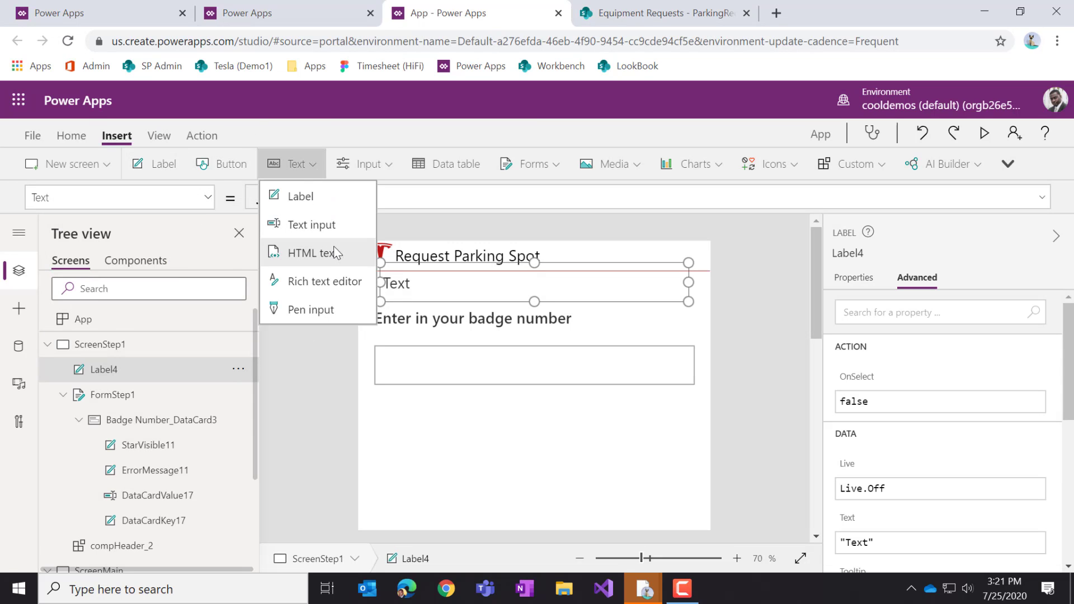
pyautogui.click(305, 223)
pyautogui.moveTo(420, 292); pyautogui.dragTo(409, 320)
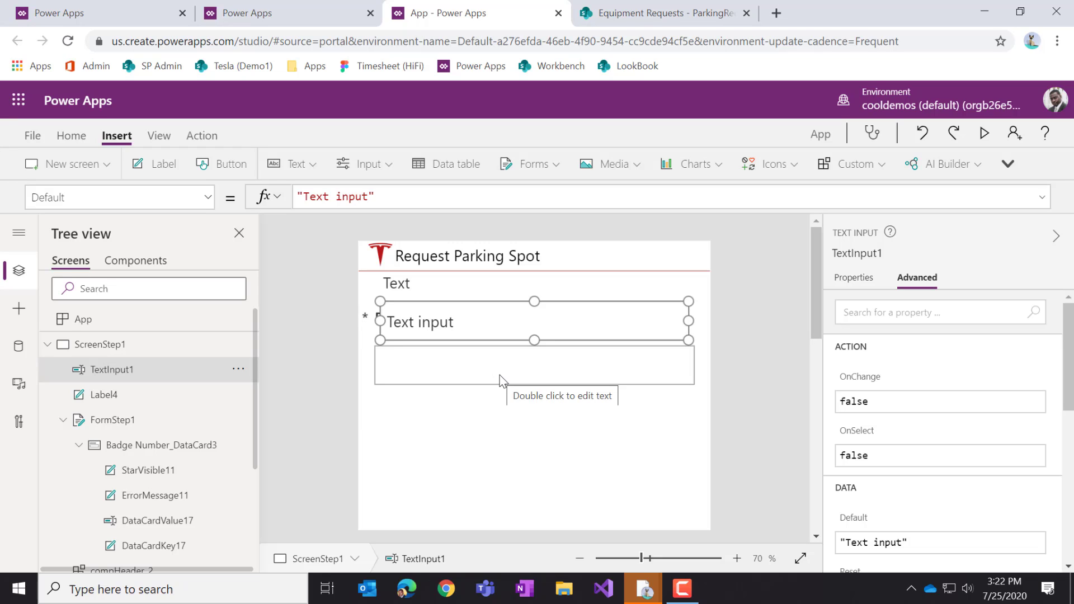
# Delete the standalone label and the standalone text input from ScreenStep1, keeping the form
pyautogui.click(485, 289)
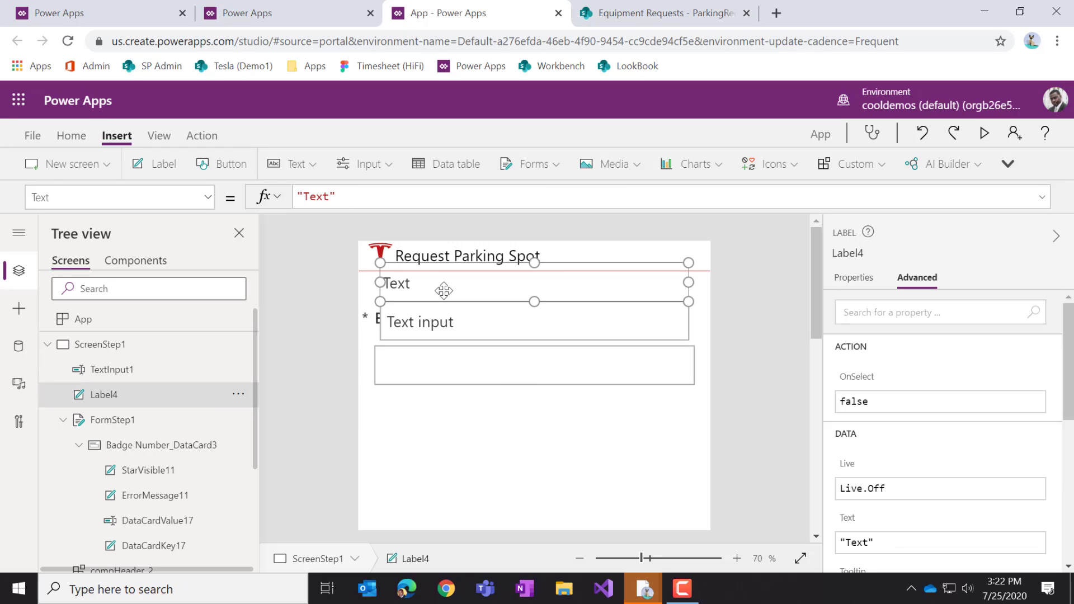
pyautogui.press('Delete')
pyautogui.click(451, 324)
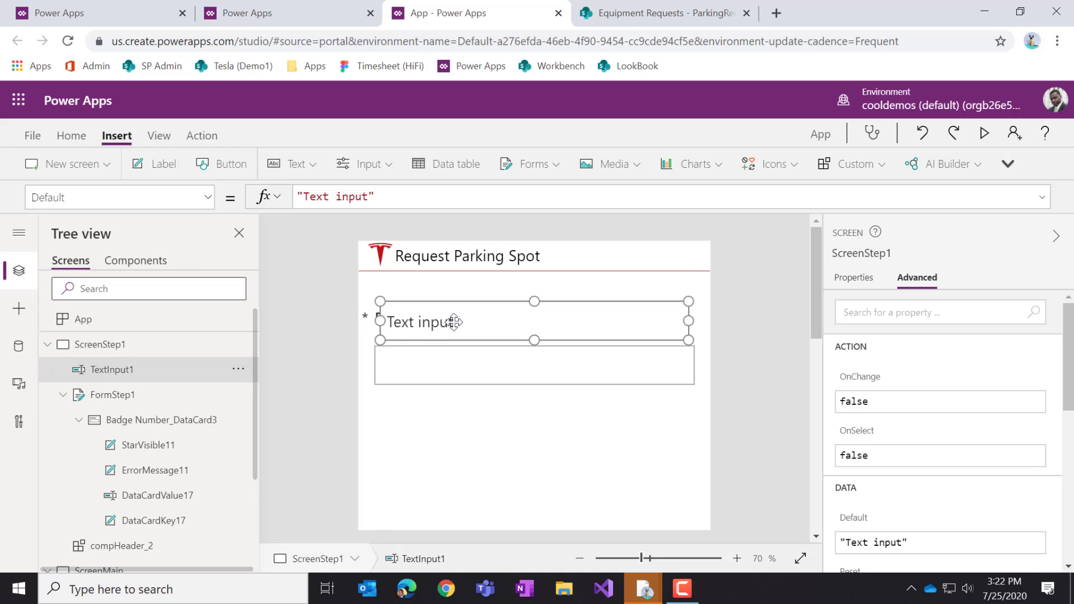
pyautogui.press('Delete')
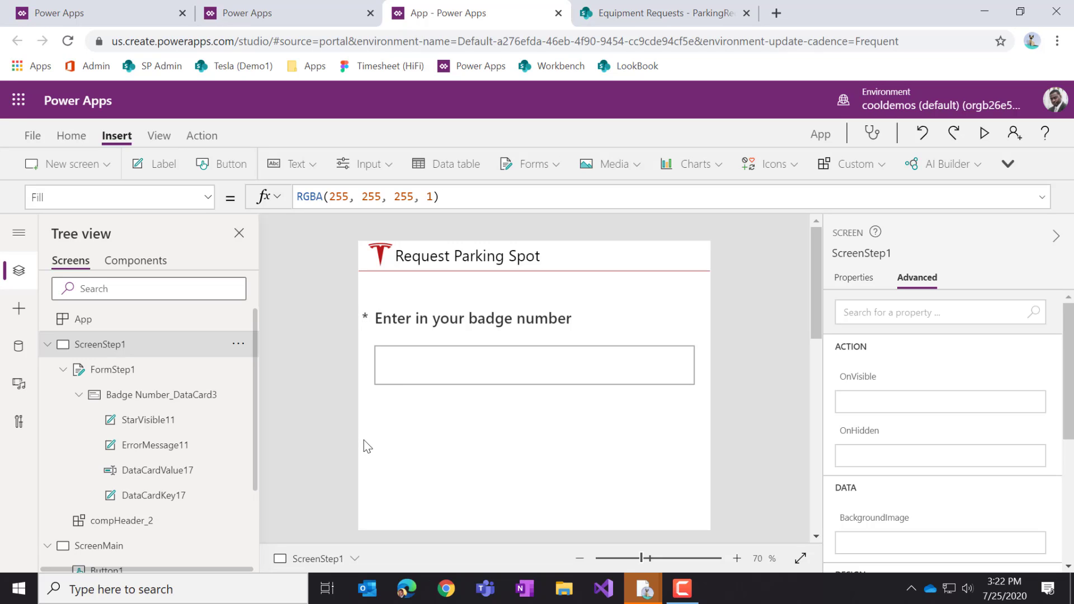
pyautogui.click(142, 371)
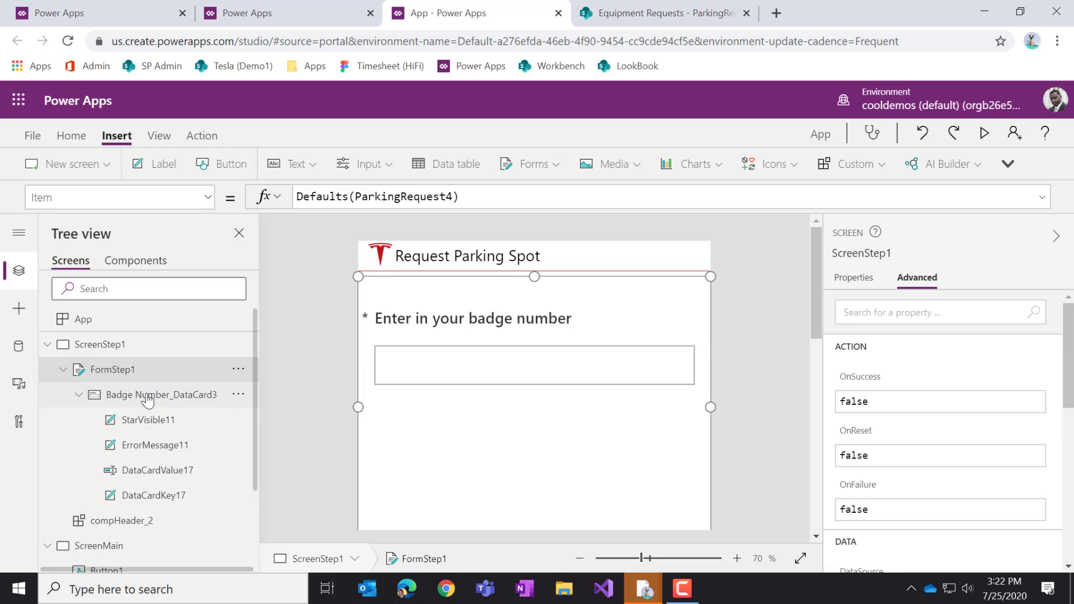
pyautogui.click(148, 397)
pyautogui.click(136, 377)
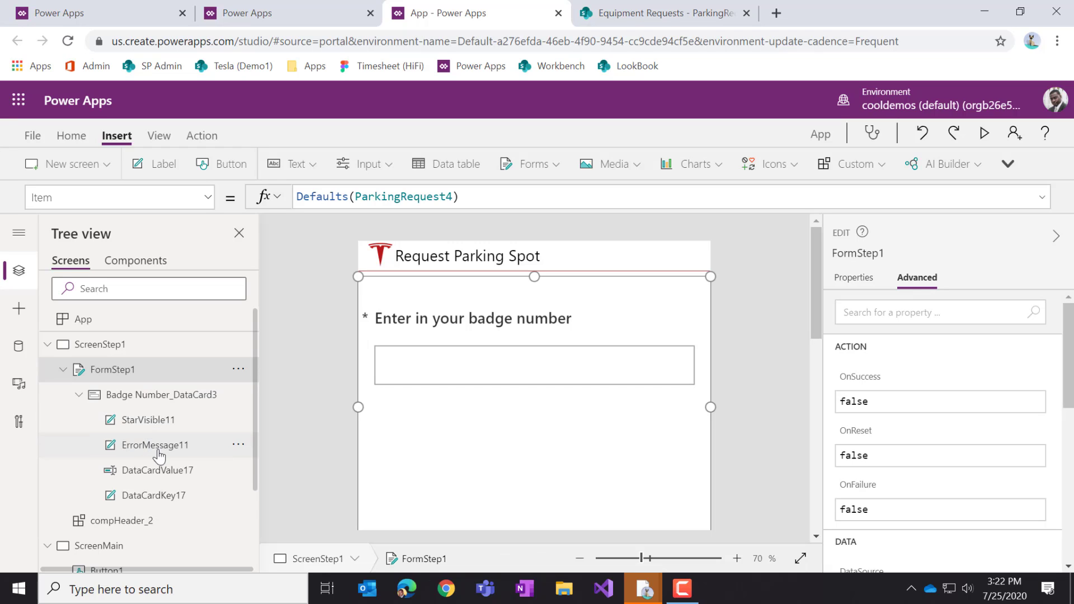
pyautogui.click(314, 435)
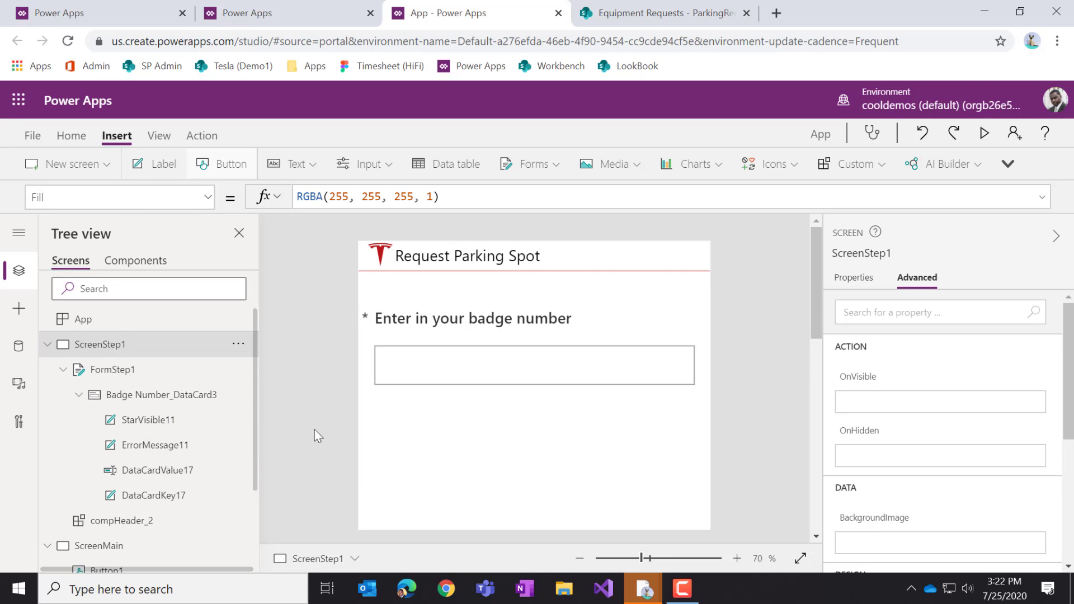
# Insert a button on ScreenStep1, place it below the badge number field near the right edge, and narrow it to about 185
pyautogui.click(221, 164)
pyautogui.moveTo(497, 280); pyautogui.dragTo(647, 496)
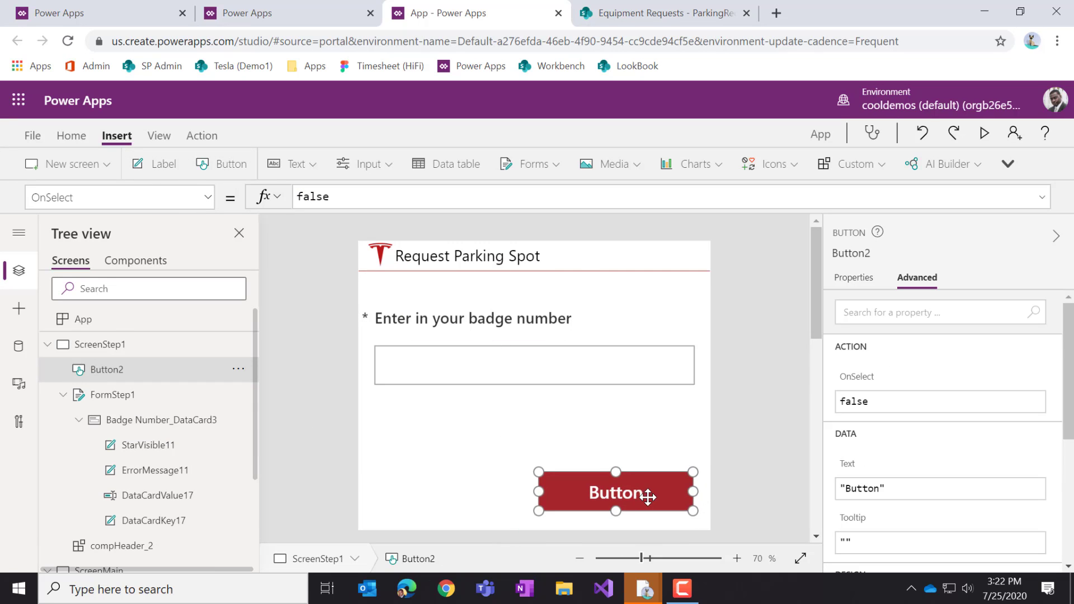
pyautogui.scroll(-2, 671, 503)
pyautogui.moveTo(643, 373); pyautogui.dragTo(646, 415)
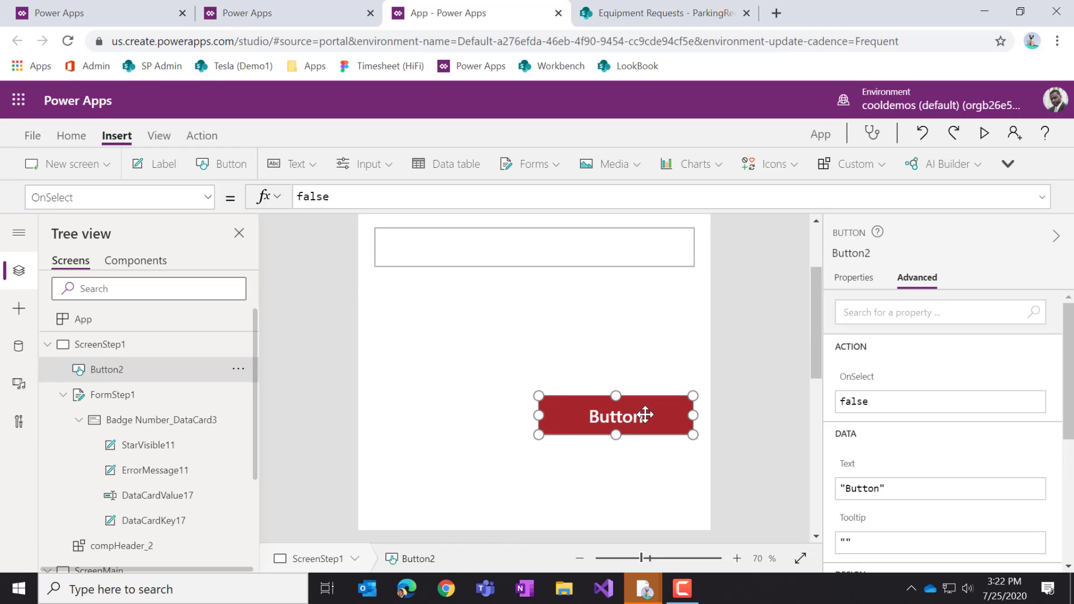
pyautogui.moveTo(598, 417); pyautogui.dragTo(592, 415)
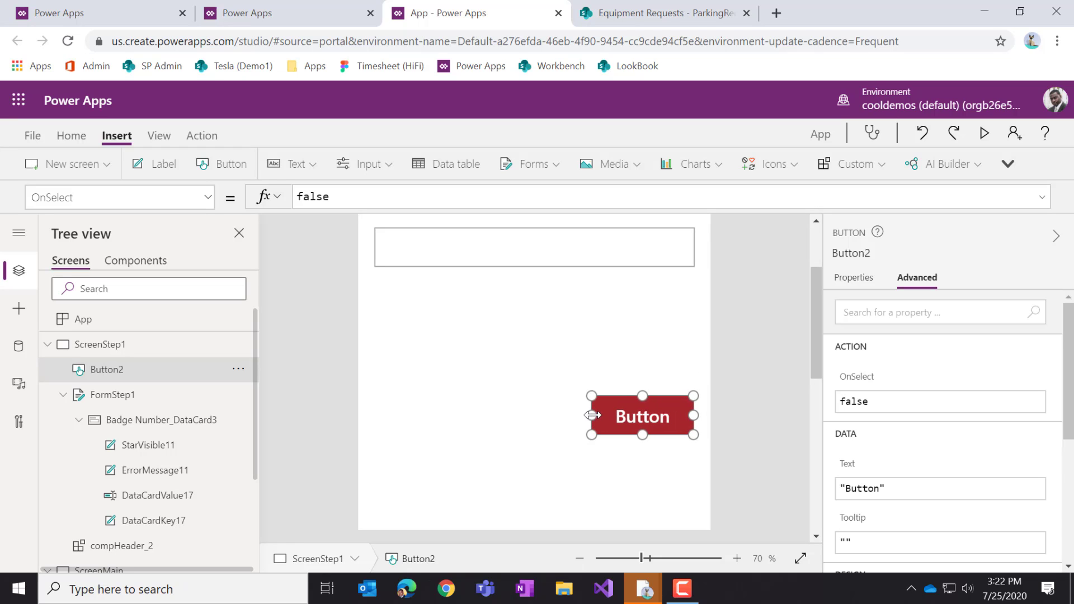
# Set the text of the new button on ScreenStep1 to Next
pyautogui.click(857, 278)
pyautogui.click(991, 309)
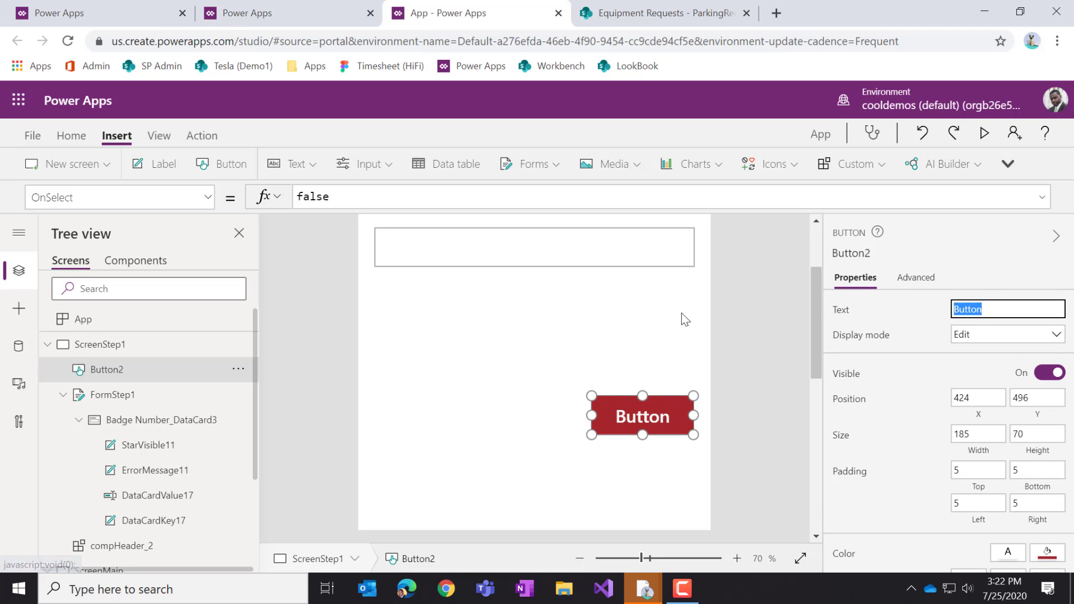
pyautogui.write('Next')
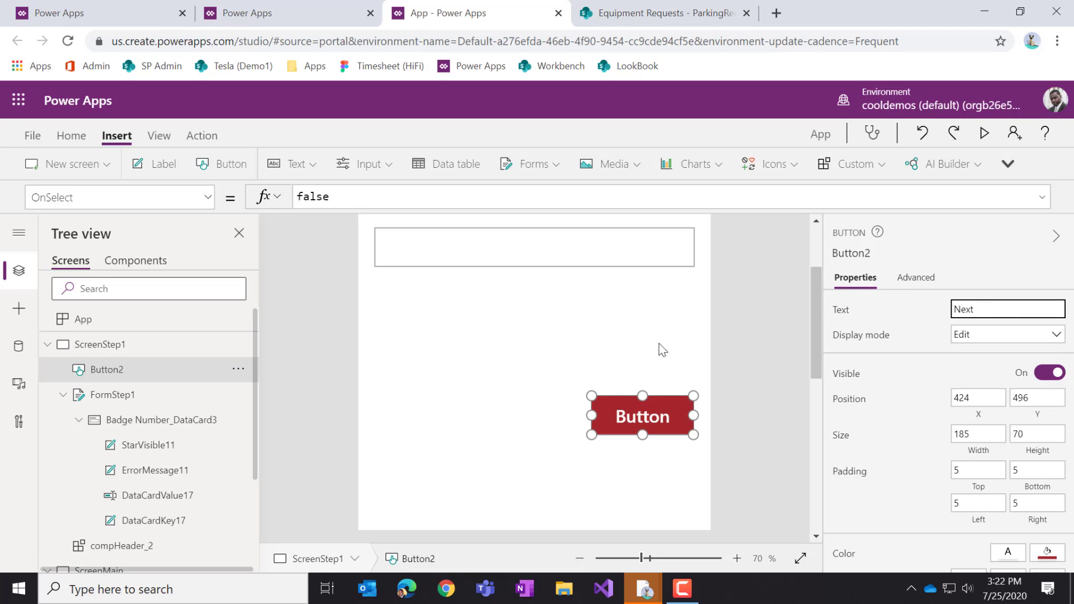
pyautogui.click(764, 410)
pyautogui.click(670, 418)
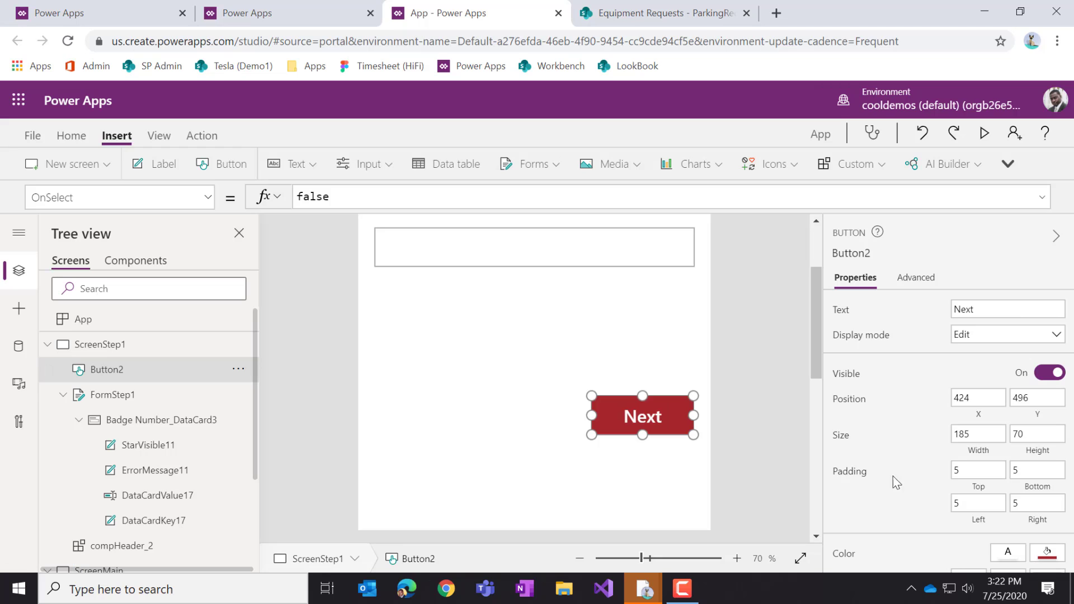
# Copy the "Let's GO!" button from ScreenMain
pyautogui.scroll(-3, 154, 436)
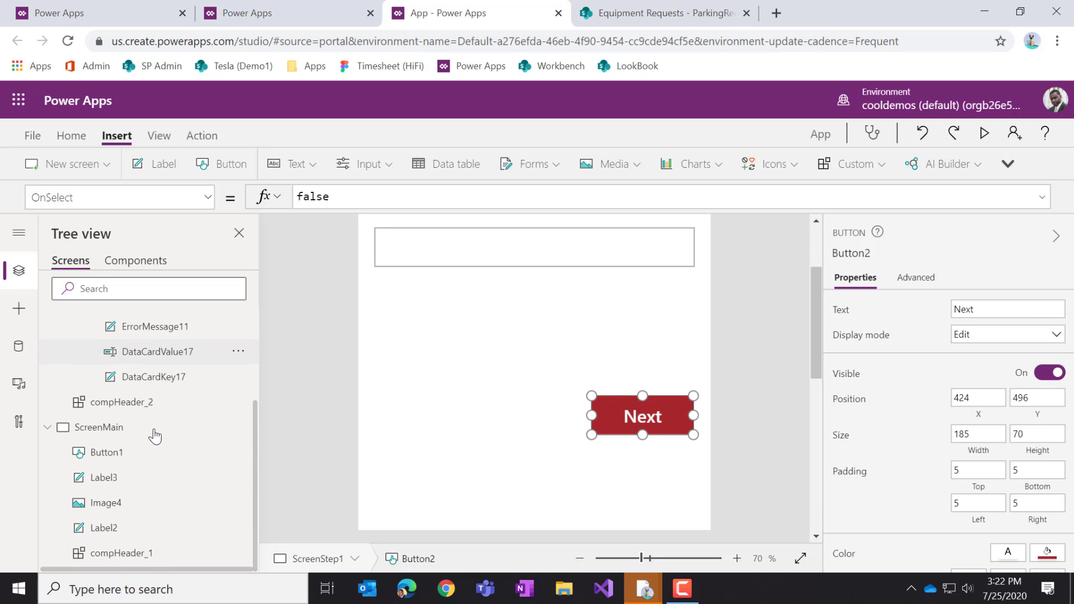
pyautogui.click(120, 456)
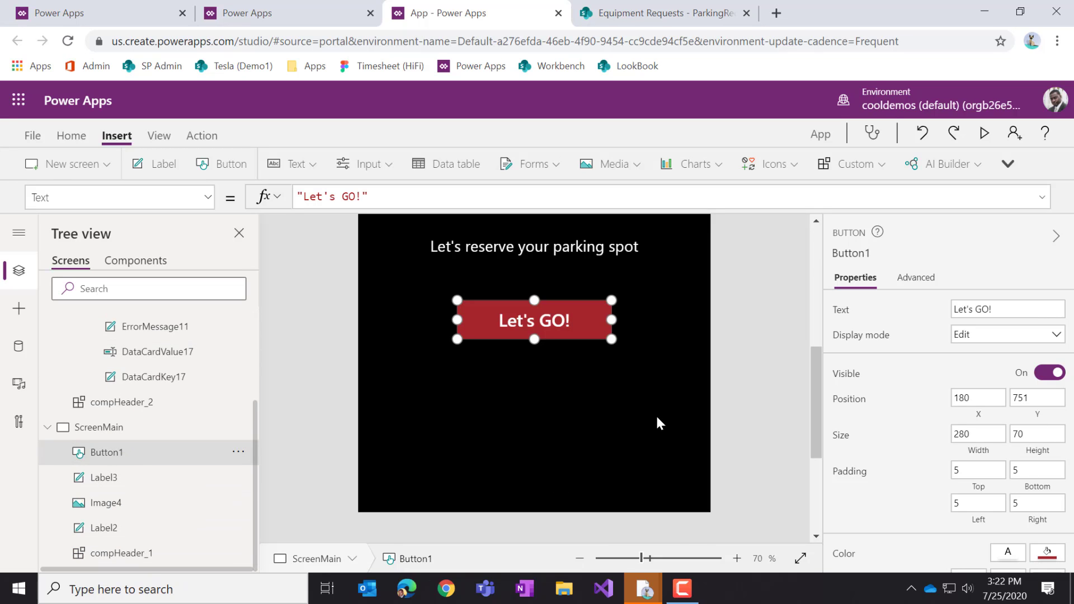
pyautogui.click(635, 445)
pyautogui.click(580, 335)
pyautogui.scroll(5, 199, 408)
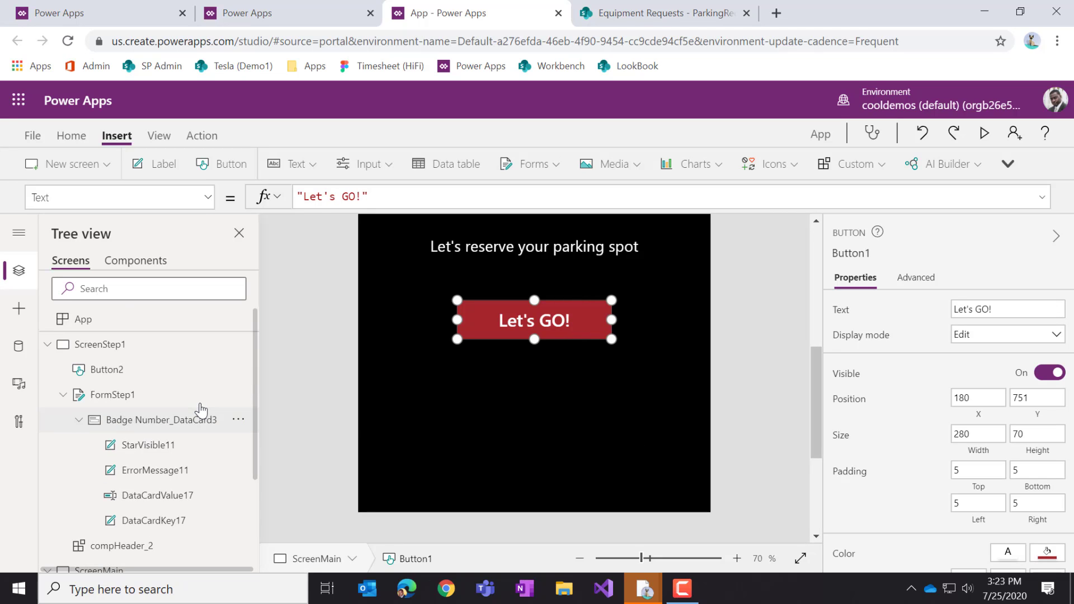
# Delete the Next button from ScreenStep1 and paste the copied "Let's GO!" button in its place
pyautogui.click(125, 390)
pyautogui.scroll(-2, 560, 414)
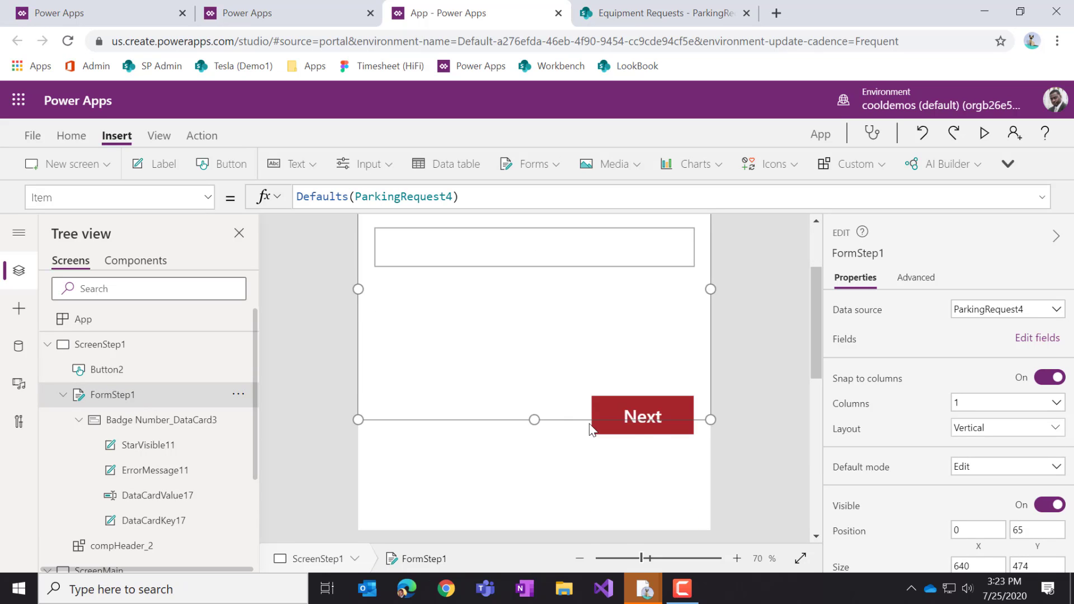
pyautogui.click(659, 430)
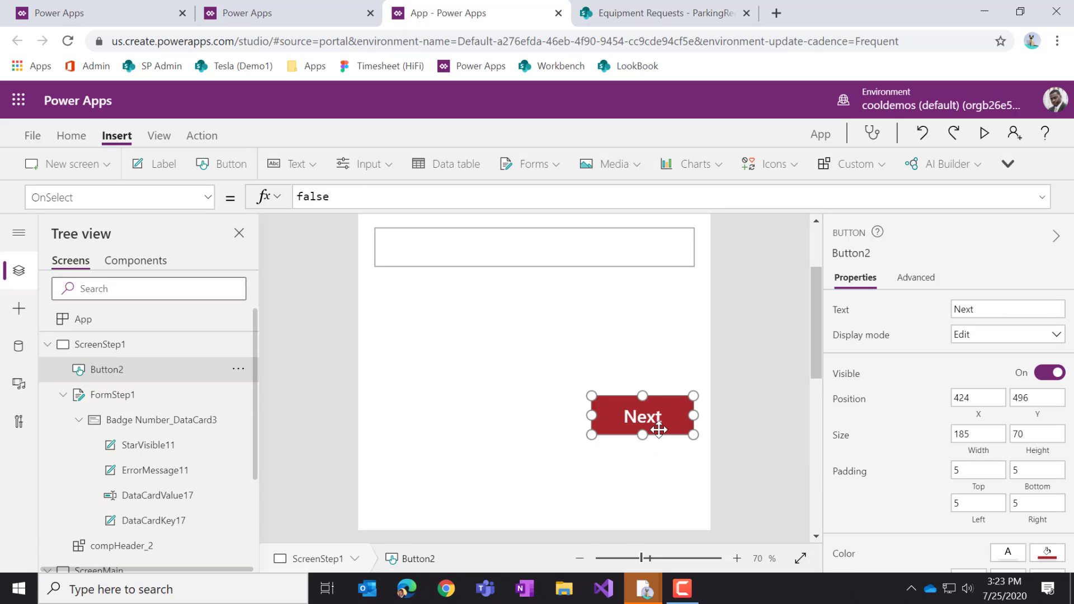
pyautogui.press('Delete')
pyautogui.hotkey('ctrl', 'v')
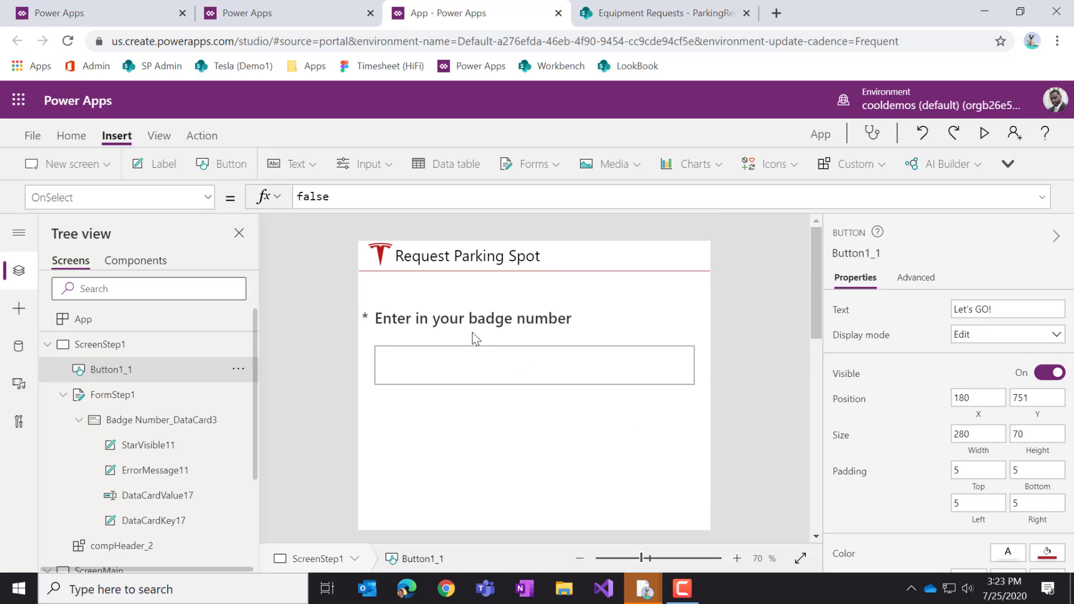
# Move the pasted "Let's GO!" button to the bottom right corner of ScreenStep1, about X 404, Y 852, and narrow it to about 211
pyautogui.scroll(-5, 472, 332)
pyautogui.moveTo(529, 321); pyautogui.dragTo(625, 382)
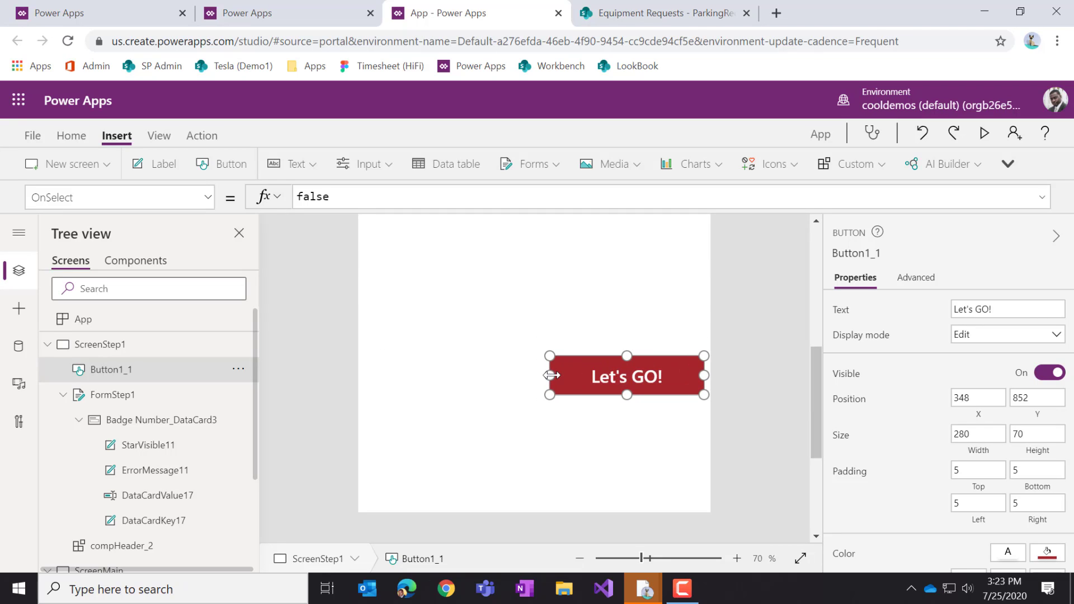
pyautogui.moveTo(551, 375); pyautogui.dragTo(587, 376)
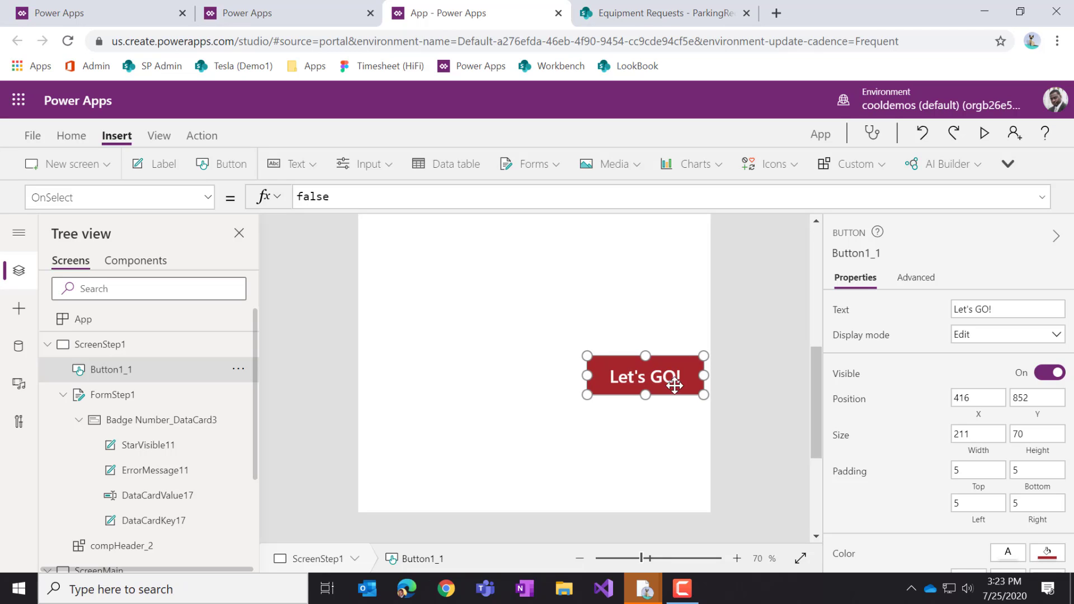
pyautogui.moveTo(690, 380); pyautogui.dragTo(683, 381)
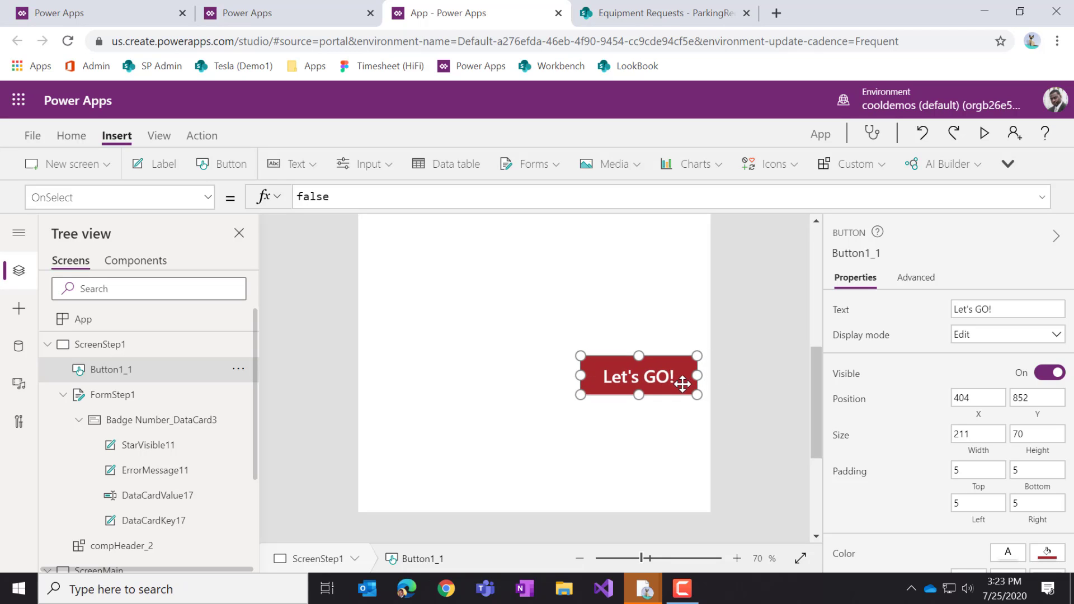
pyautogui.scroll(5, 766, 384)
pyautogui.scroll(-2, 767, 386)
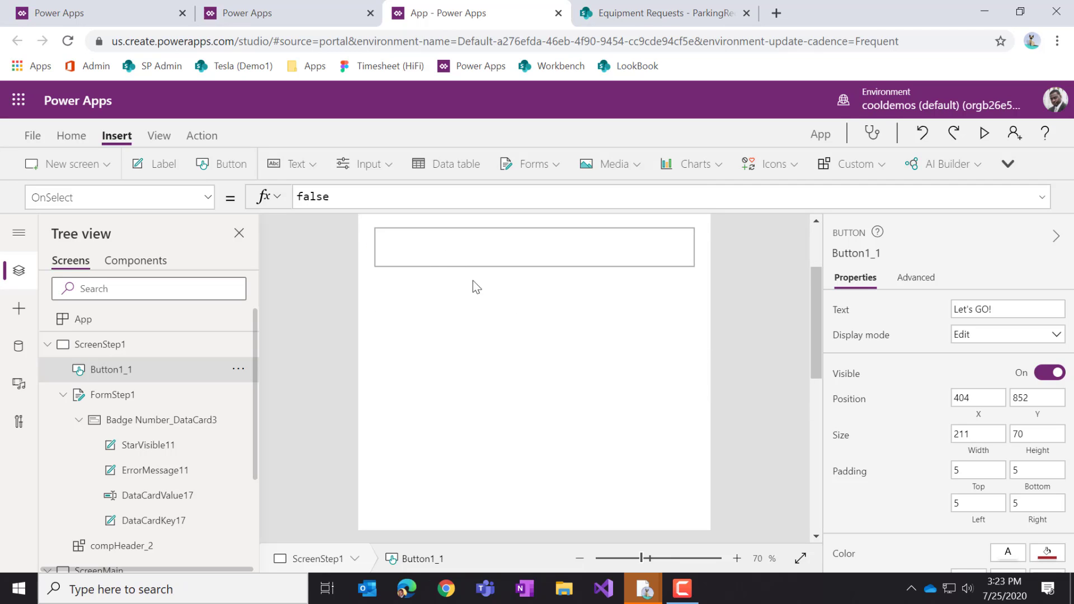
pyautogui.scroll(-2, 585, 316)
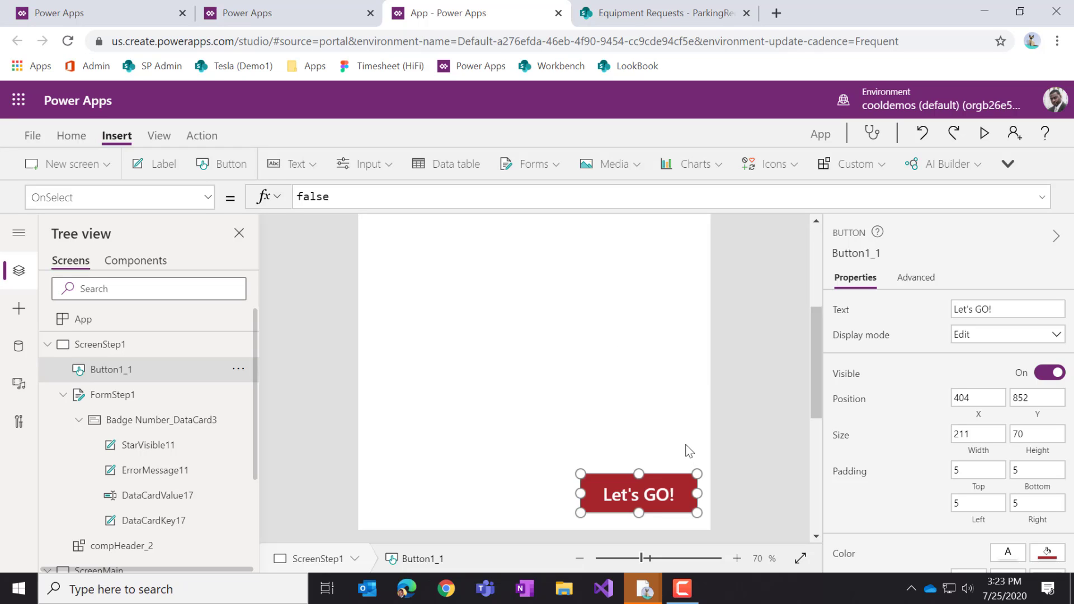
# Set the text of the pasted "Let's GO!" button on ScreenStep1 to Next
pyautogui.click(997, 313)
pyautogui.write('Next')
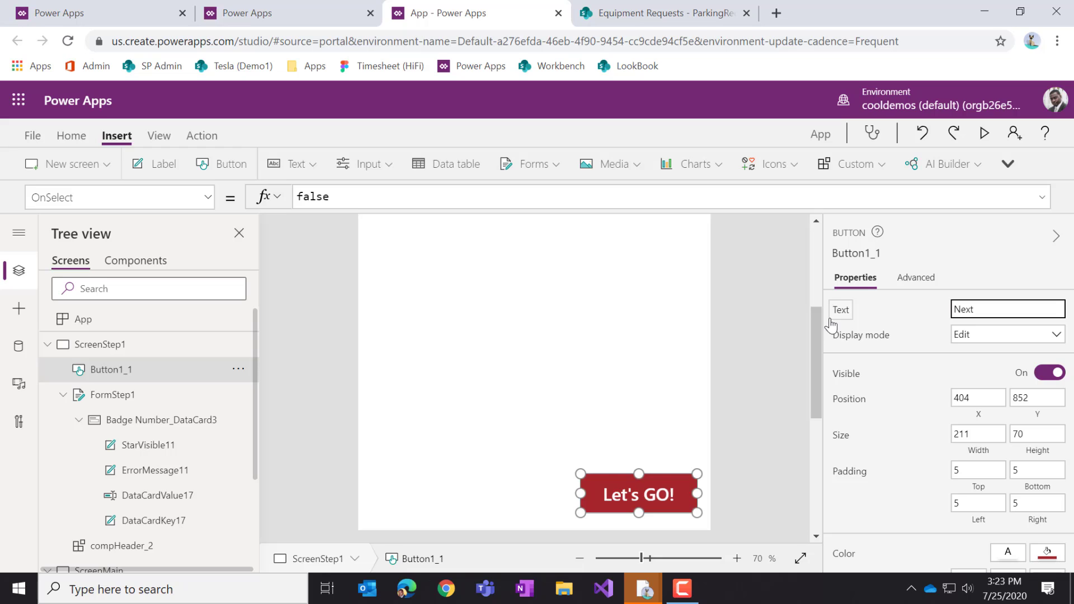
pyautogui.click(775, 397)
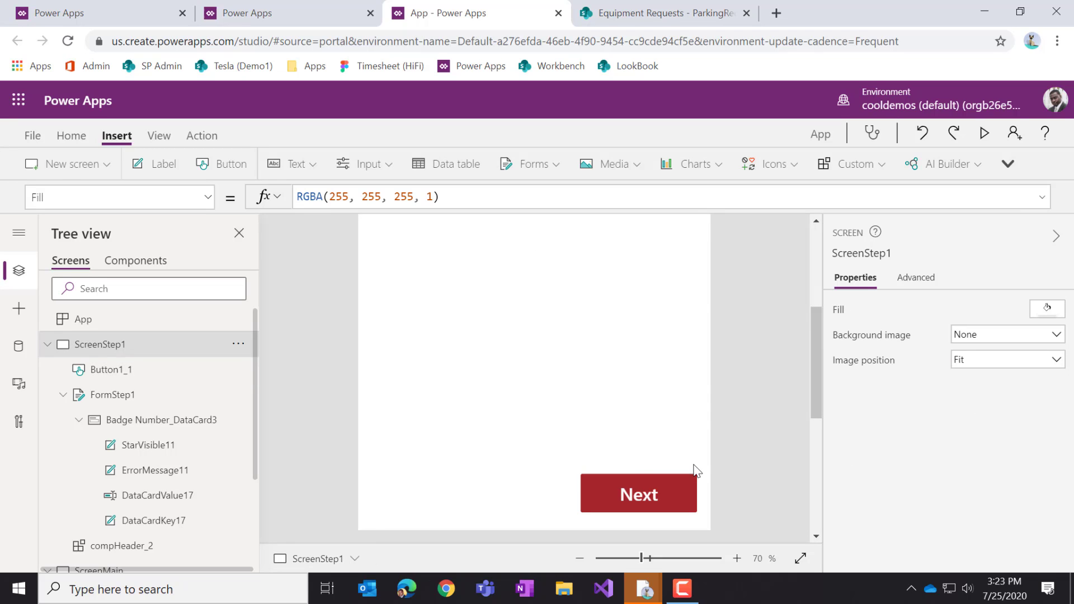
# Duplicate the Next button and align the copy directly to its left, at about X 175, Y 852
pyautogui.click(682, 507)
pyautogui.hotkey('ctrl', 'c')
pyautogui.hotkey('ctrl', 'v')
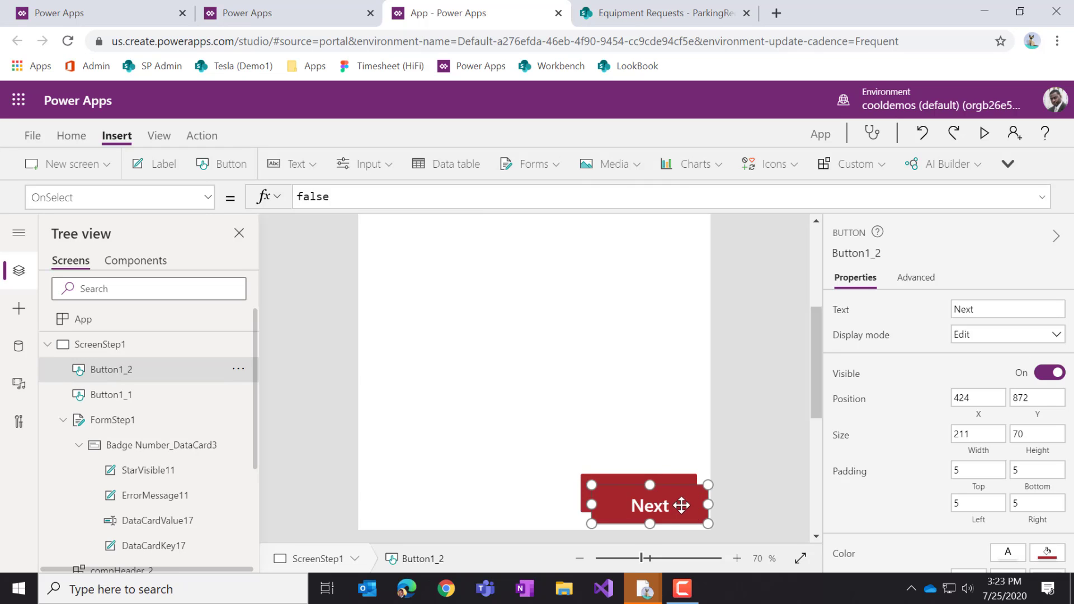
pyautogui.moveTo(683, 505); pyautogui.dragTo(544, 496)
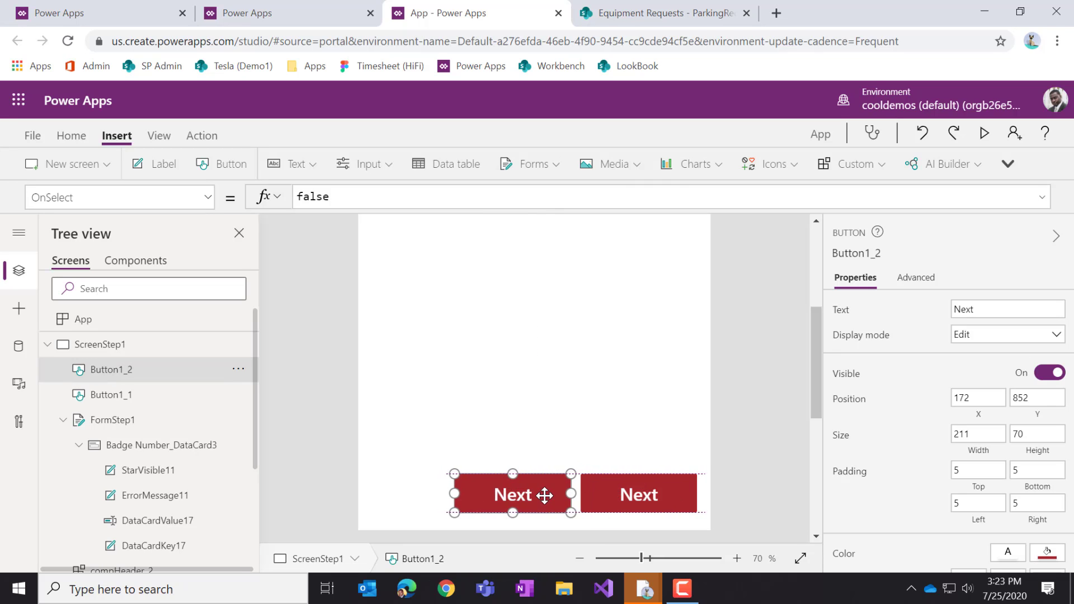
pyautogui.click(759, 494)
# Set the text of the duplicated button on ScreenStep1 to Previous
pyautogui.click(518, 498)
pyautogui.click(984, 312)
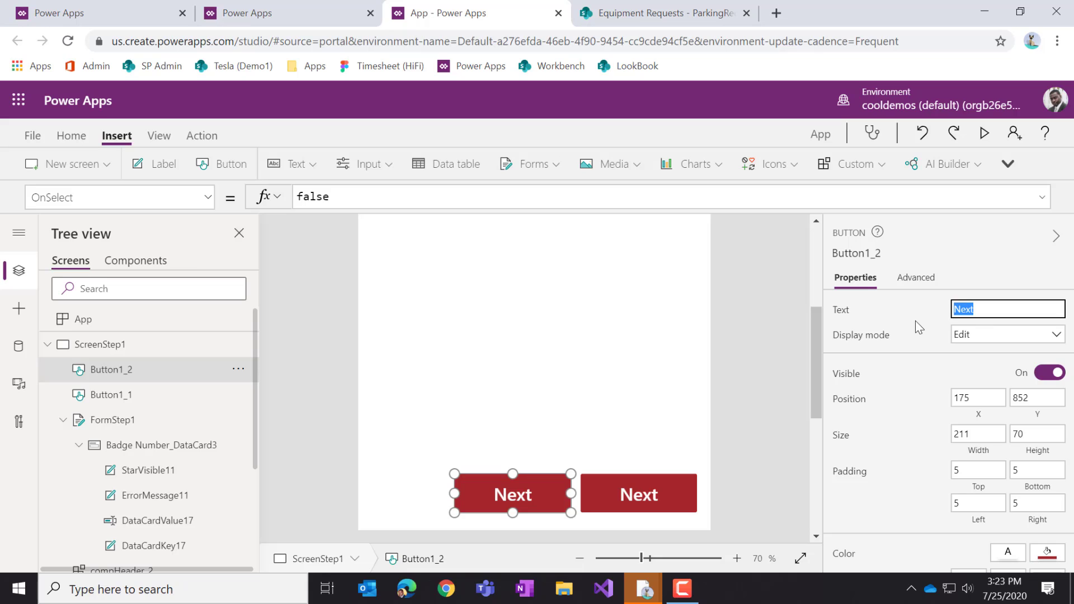
pyautogui.write('Prevous')
pyautogui.press('BackSpace')
pyautogui.press('BackSpace')
pyautogui.press('BackSpace')
pyautogui.write('ious')
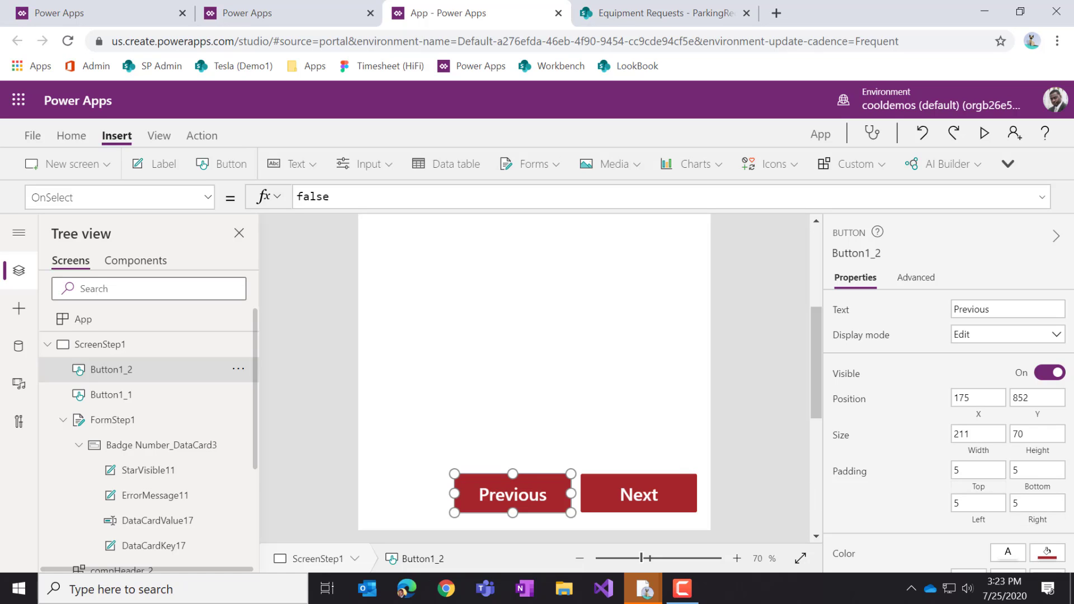
# Change the fill color of the Previous button to a medium gray theme color
pyautogui.click(1047, 553)
pyautogui.click(809, 424)
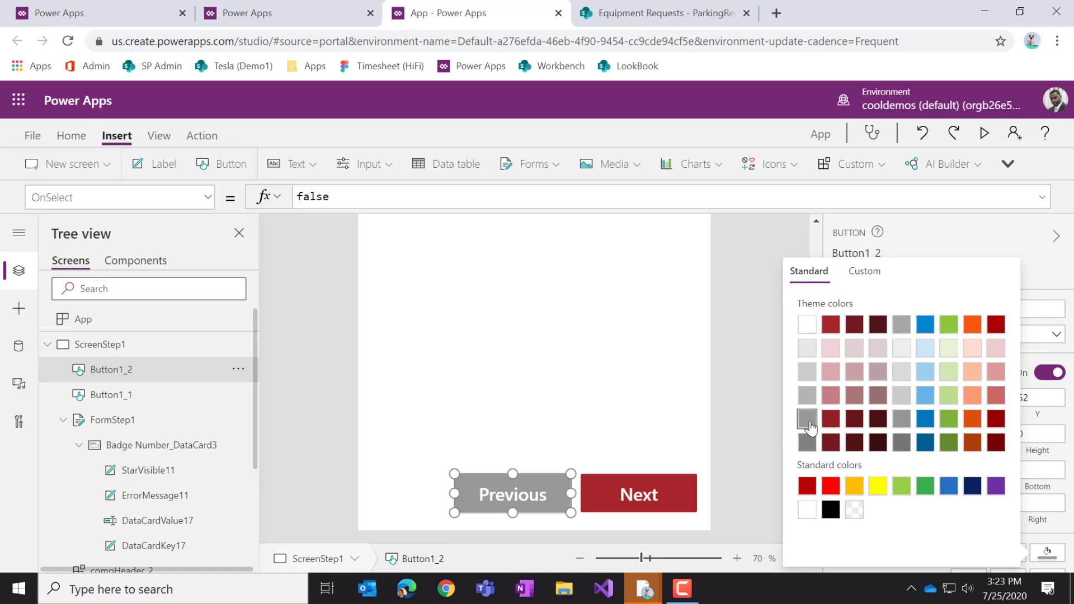
pyautogui.click(762, 446)
pyautogui.click(506, 492)
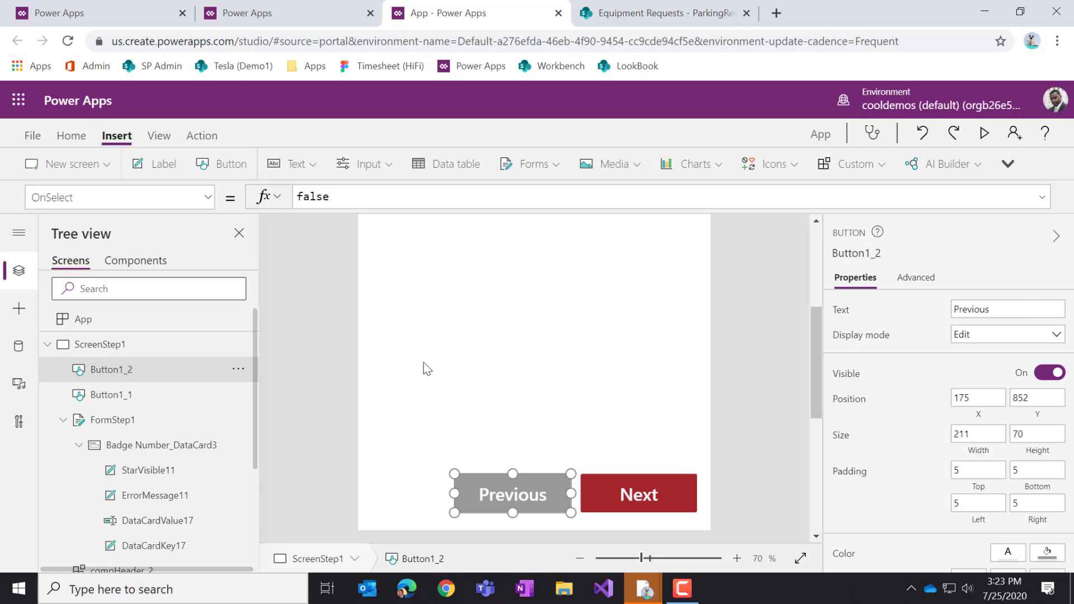
# Set the OnSelect formula of the Previous button to Navigate(ScreenMain, ScreenTransition.Fade)
pyautogui.doubleClick(339, 199)
pyautogui.write('naviga')
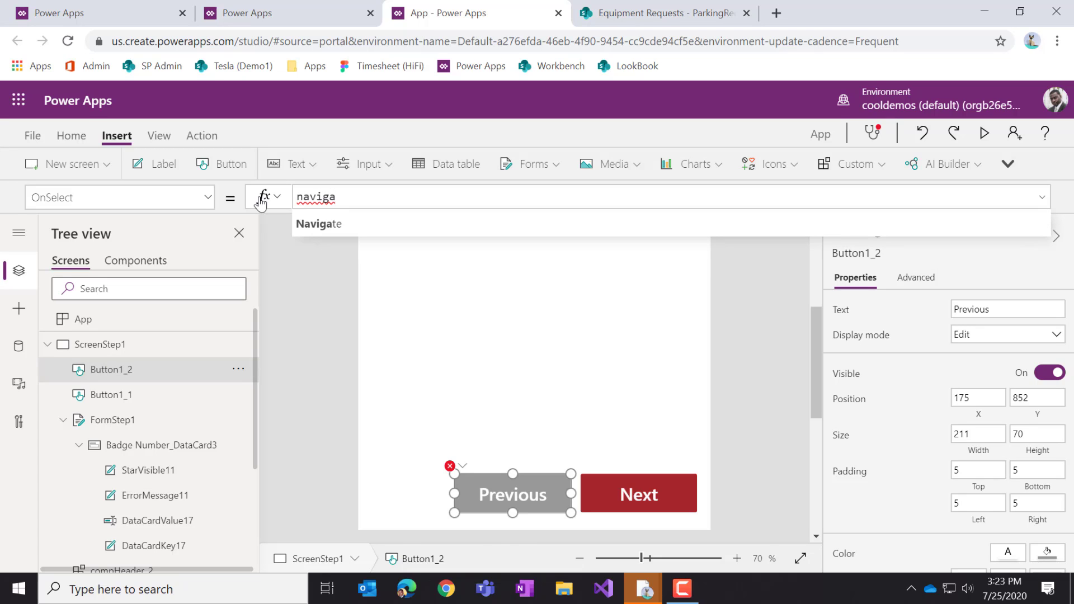
pyautogui.press('Tab')
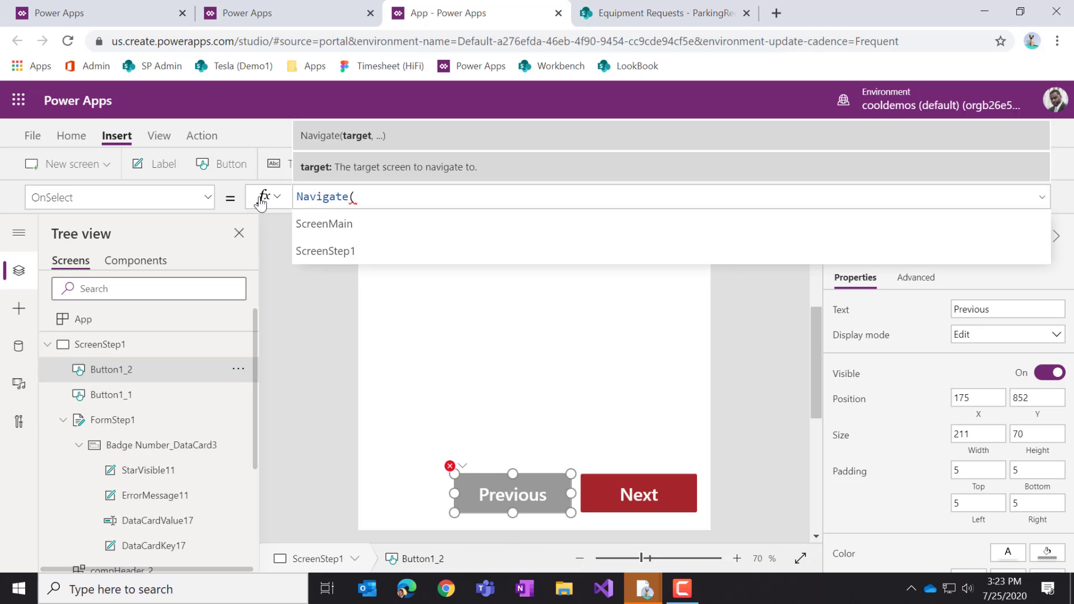
pyautogui.click(326, 235)
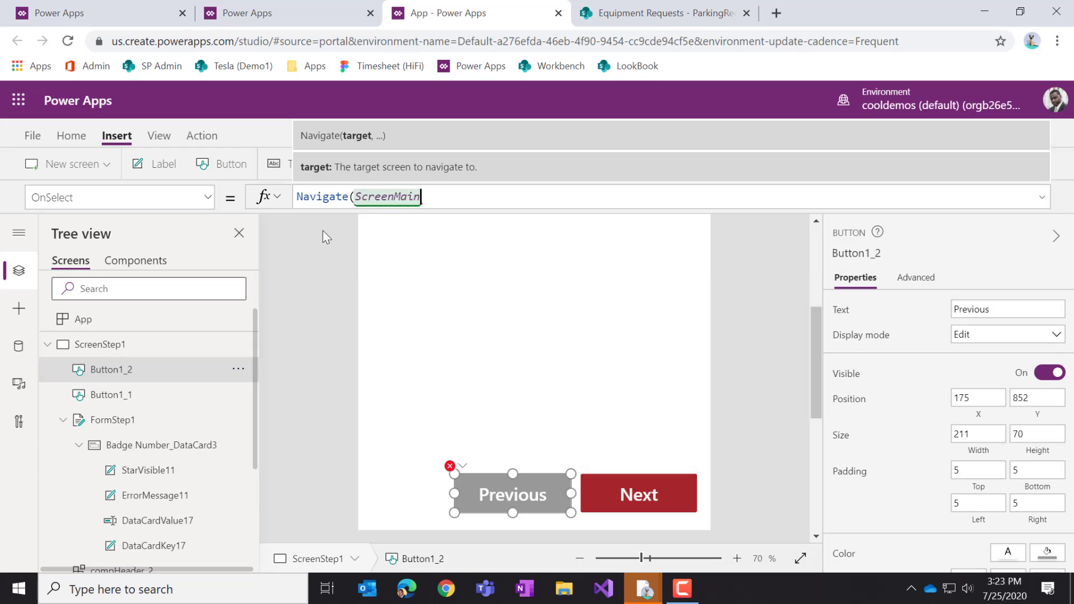
pyautogui.write(',')
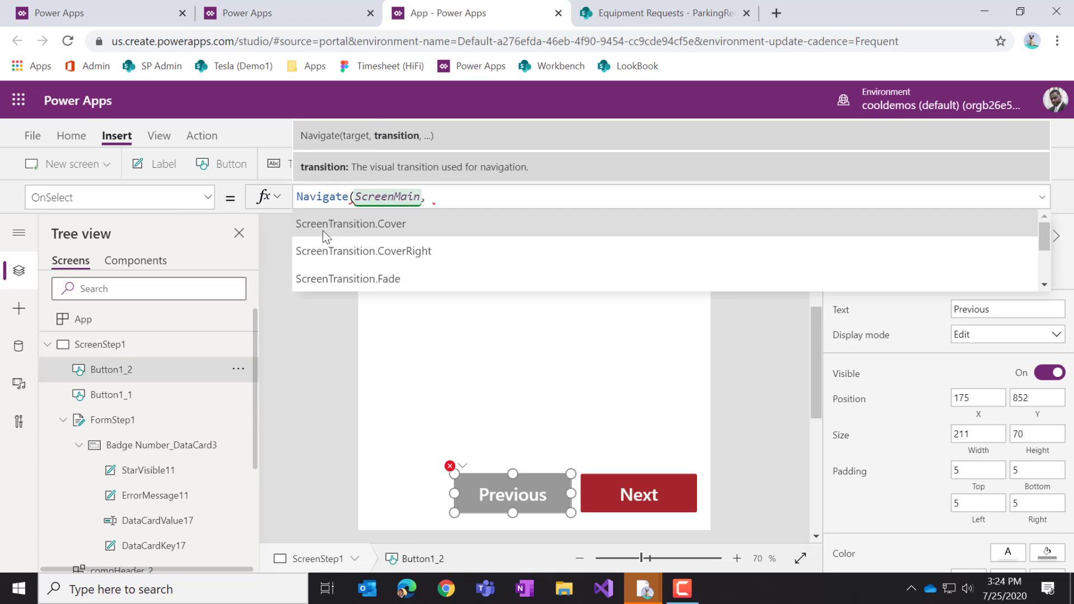
pyautogui.click(374, 278)
pyautogui.write(')')
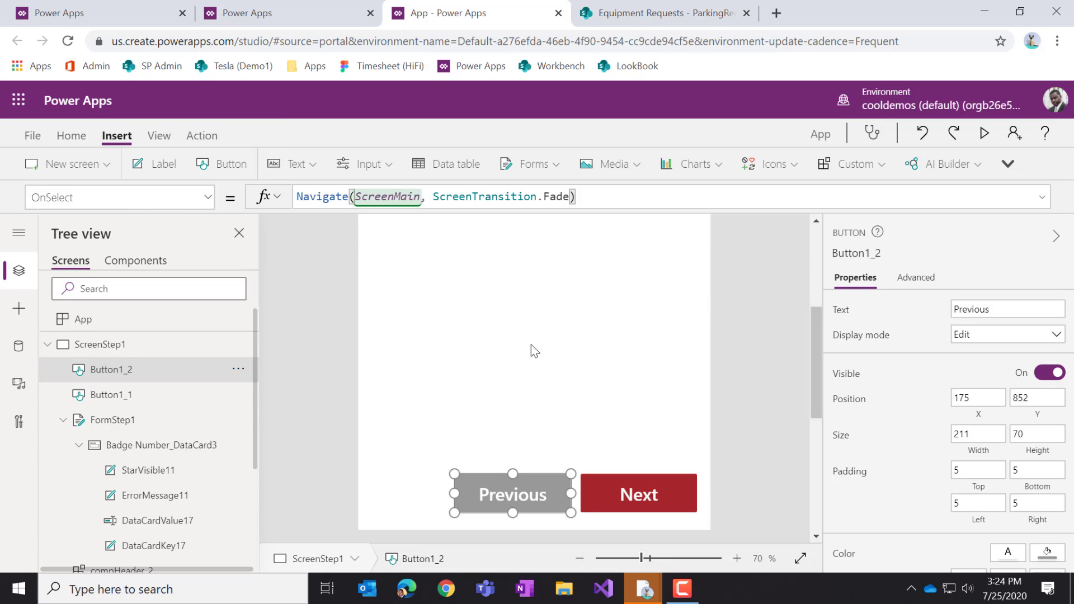
pyautogui.click(659, 482)
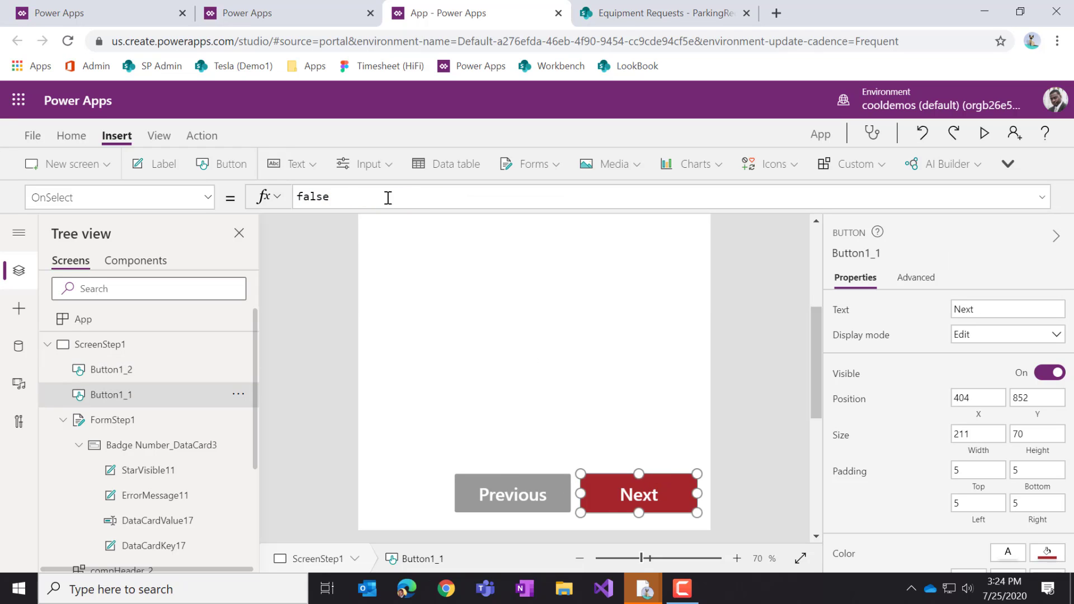
pyautogui.click(496, 497)
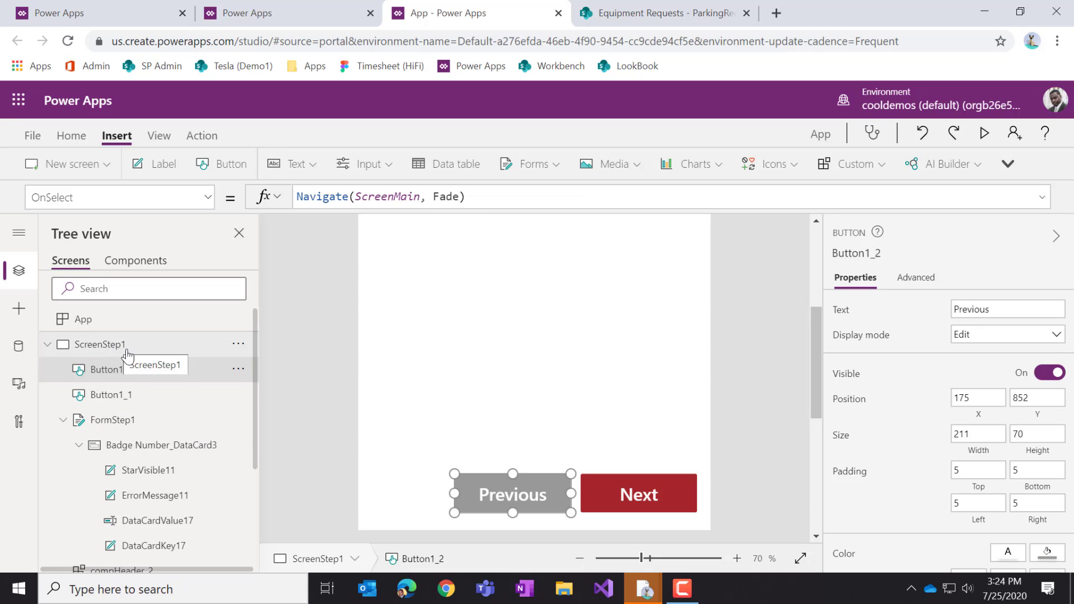
# Duplicate ScreenStep1 and move the copy above the original in the screen order
pyautogui.click(238, 344)
pyautogui.press('Escape')
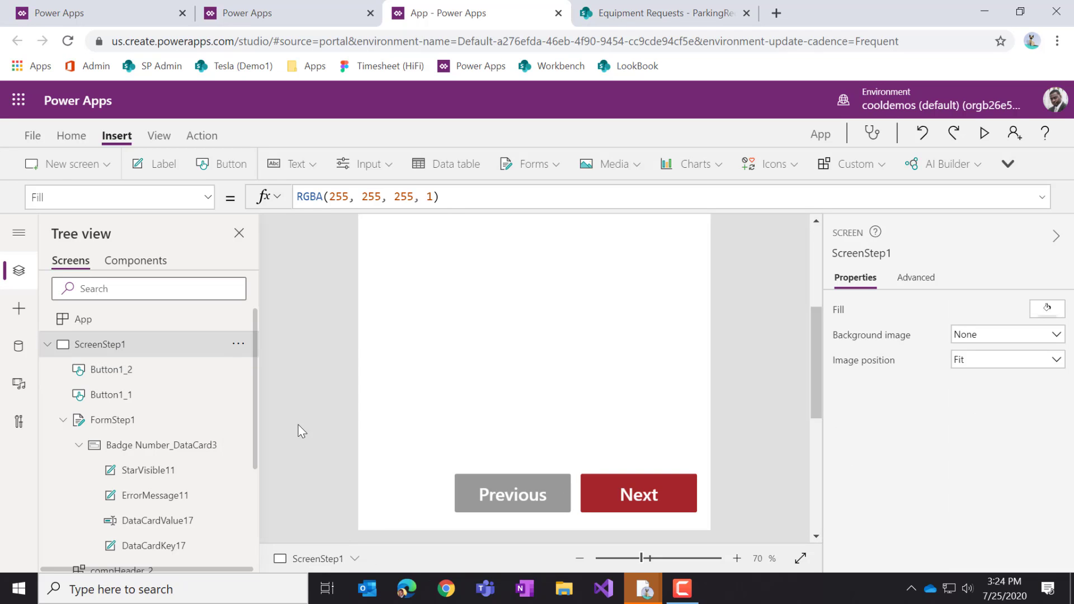
pyautogui.click(50, 345)
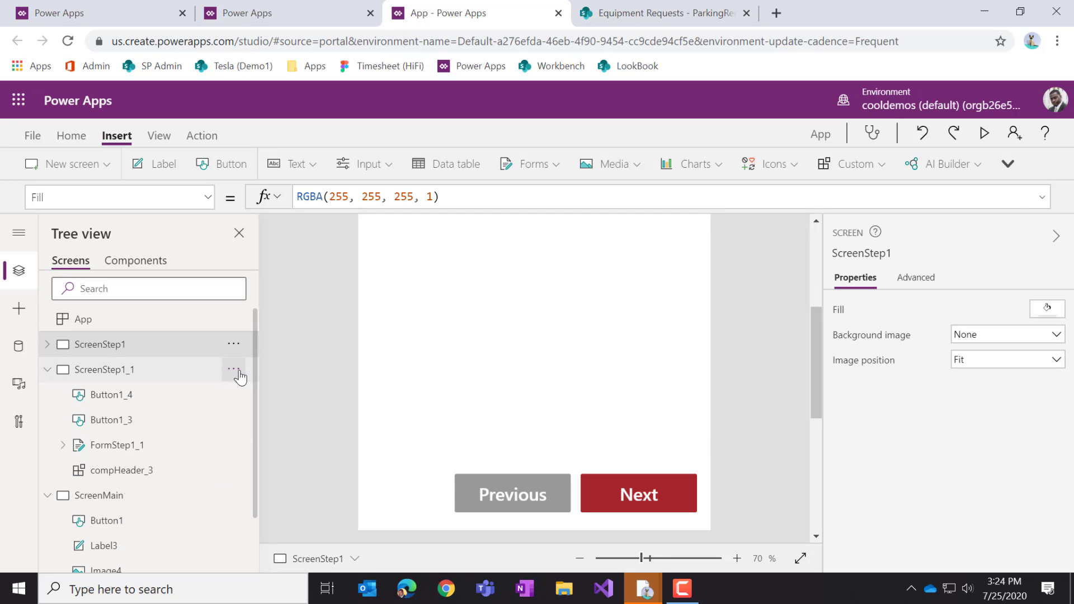
pyautogui.click(238, 371)
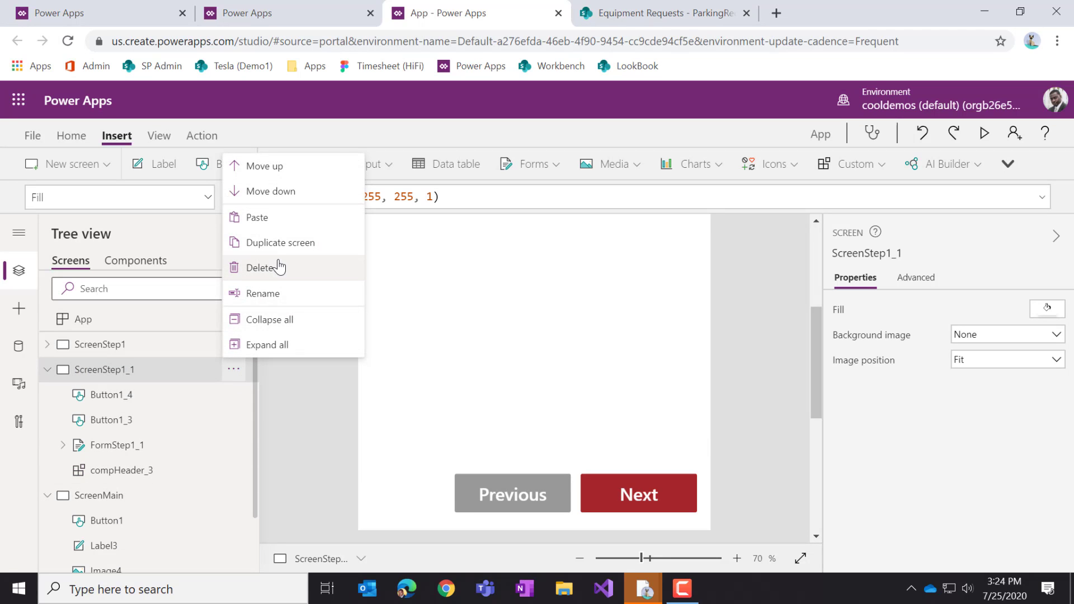
pyautogui.click(278, 167)
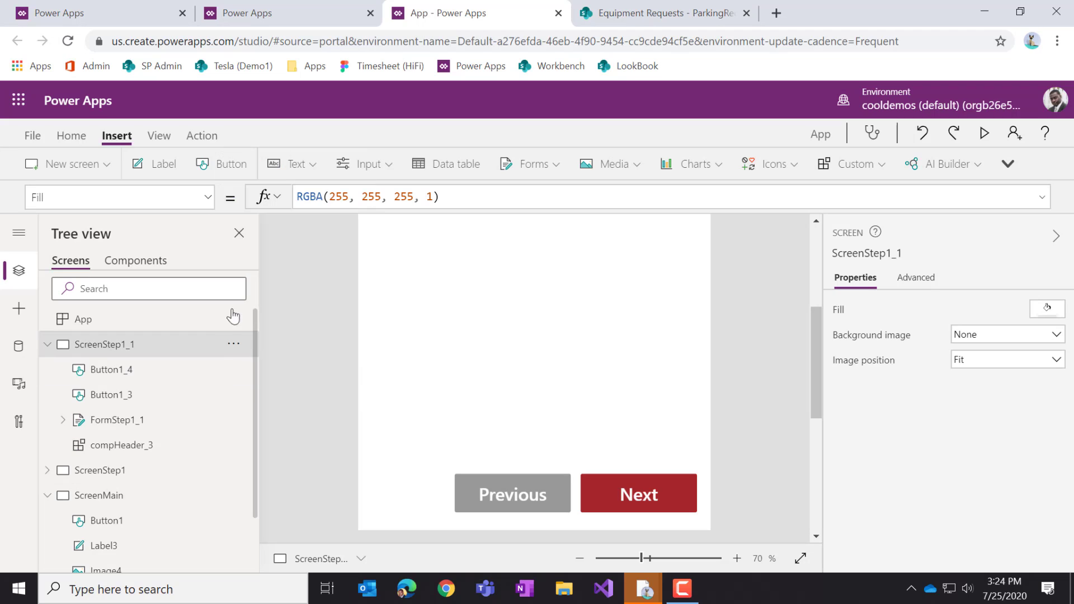
# Rename the duplicated screen as ScreenStep2
pyautogui.click(235, 350)
pyautogui.click(285, 477)
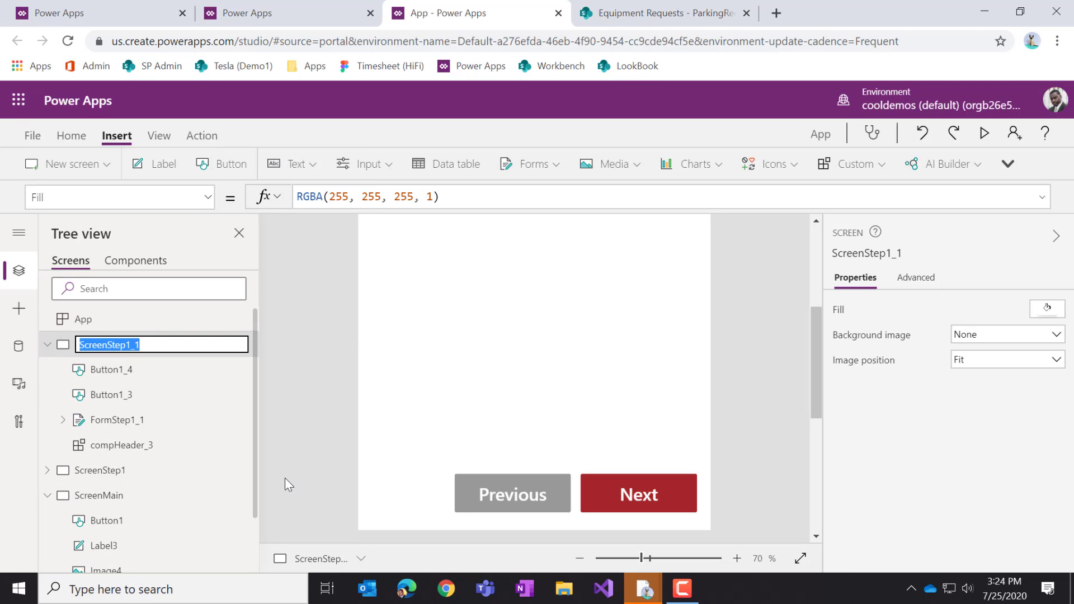
pyautogui.press('End')
pyautogui.write('2')
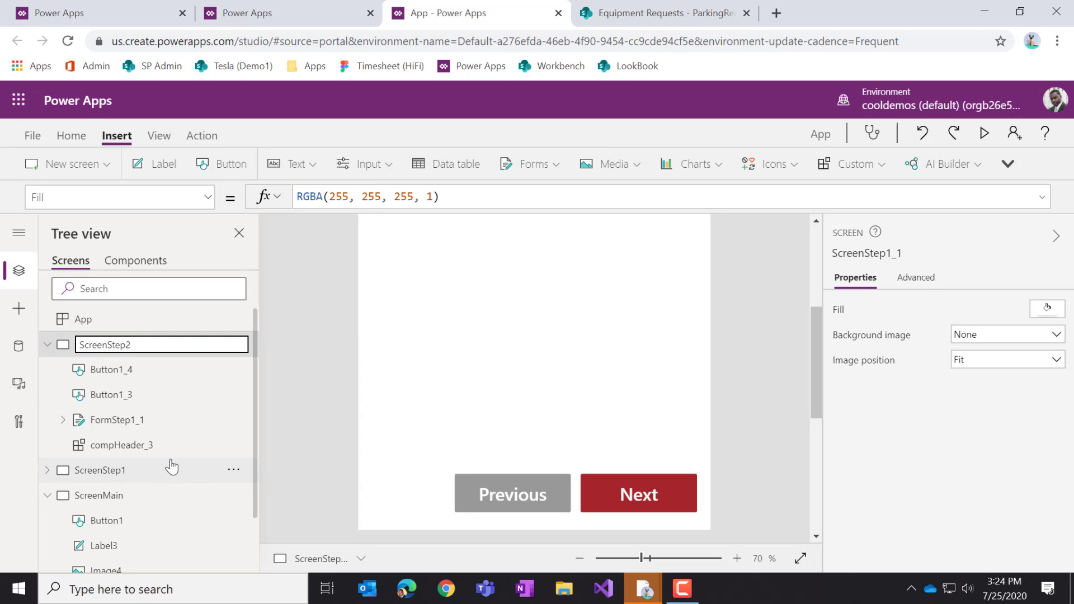
pyautogui.press('Return')
# Rename the form on ScreenStep2 as FormStep2
pyautogui.click(233, 419)
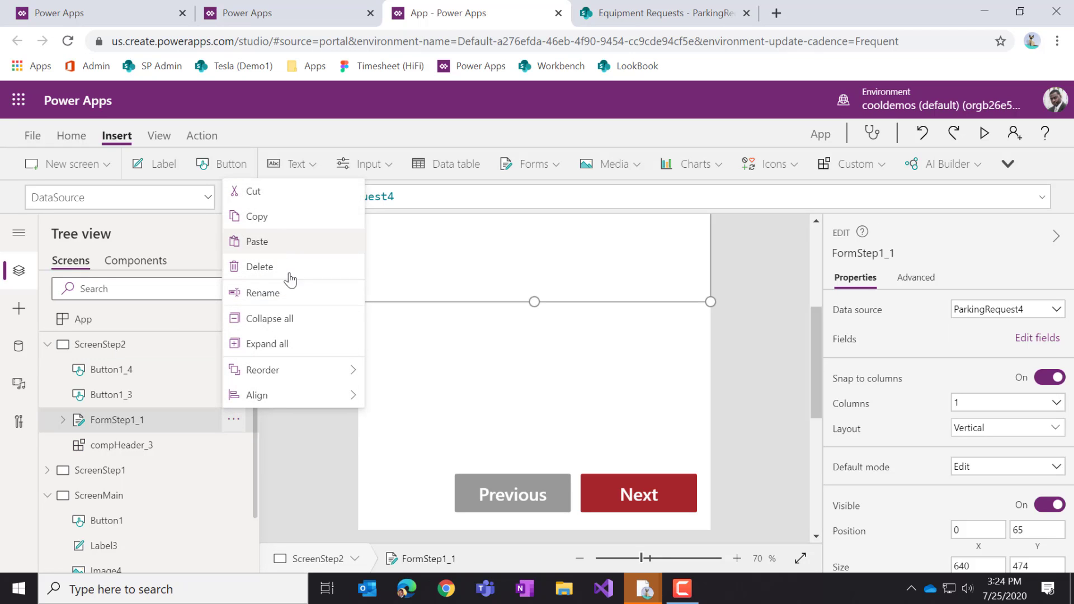
pyautogui.click(292, 294)
pyautogui.press('End')
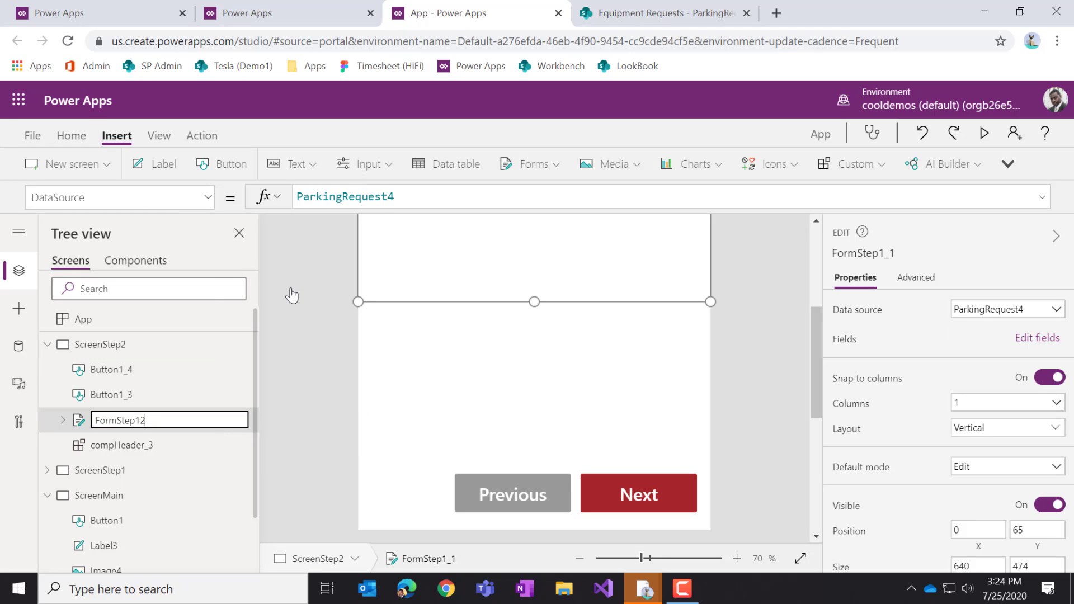
pyautogui.write('2')
pyautogui.press('Return')
# Set the OnSelect formula of ScreenStep1's Next button to Navigate(ScreenStep2, ScreenTransition.Fade) and test it to open ScreenStep2
pyautogui.click(135, 474)
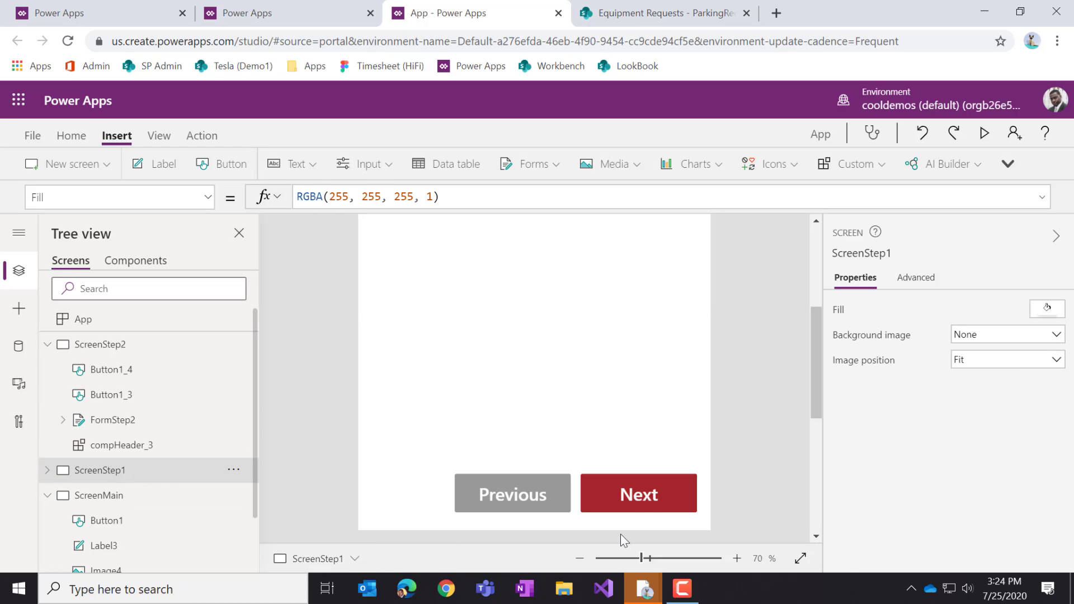
pyautogui.click(643, 496)
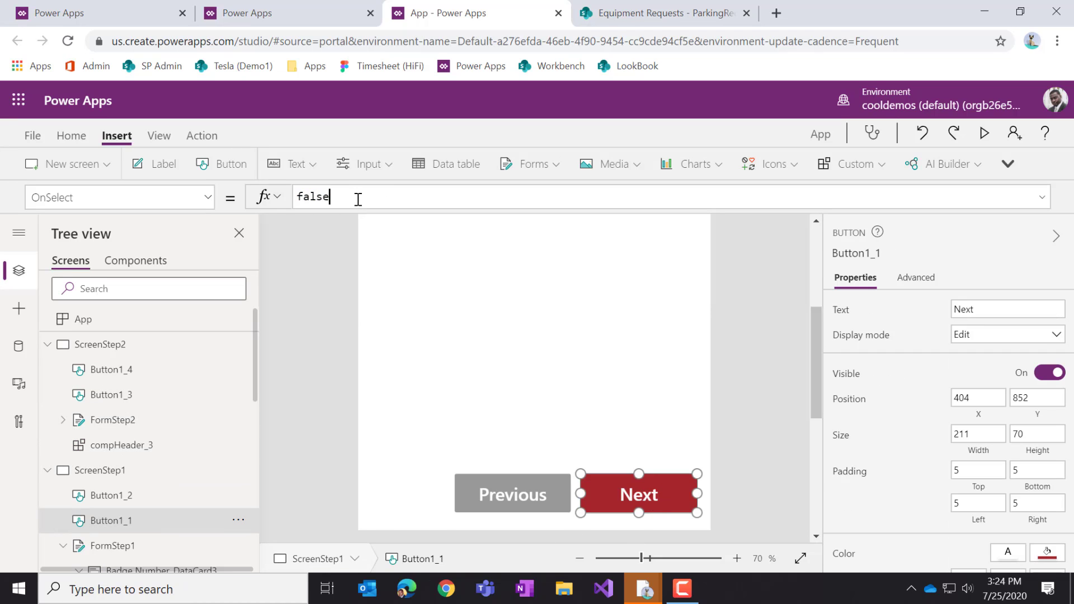
pyautogui.press('BackSpace')
pyautogui.press('BackSpace')
pyautogui.press('BackSpace')
pyautogui.press('BackSpace')
pyautogui.press('BackSpace')
pyautogui.write('Navi')
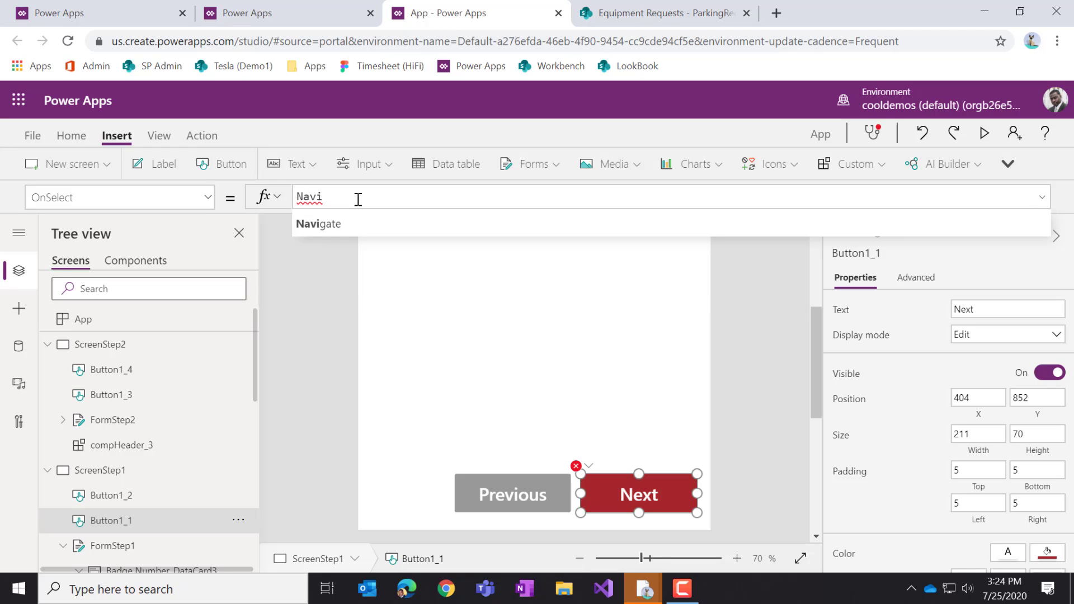
pyautogui.click(352, 223)
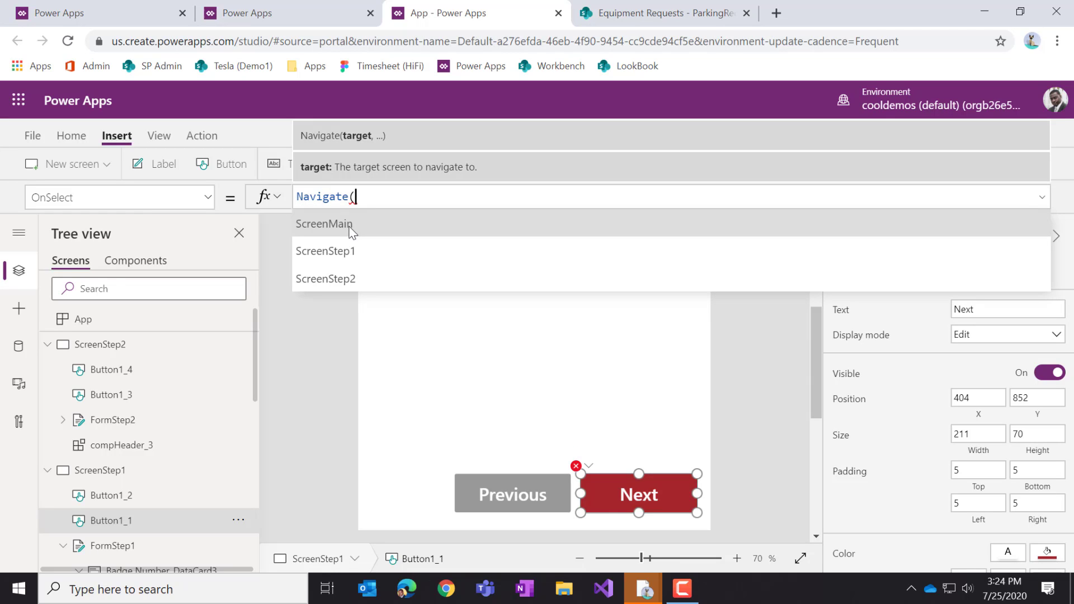
pyautogui.click(335, 279)
pyautogui.write(',')
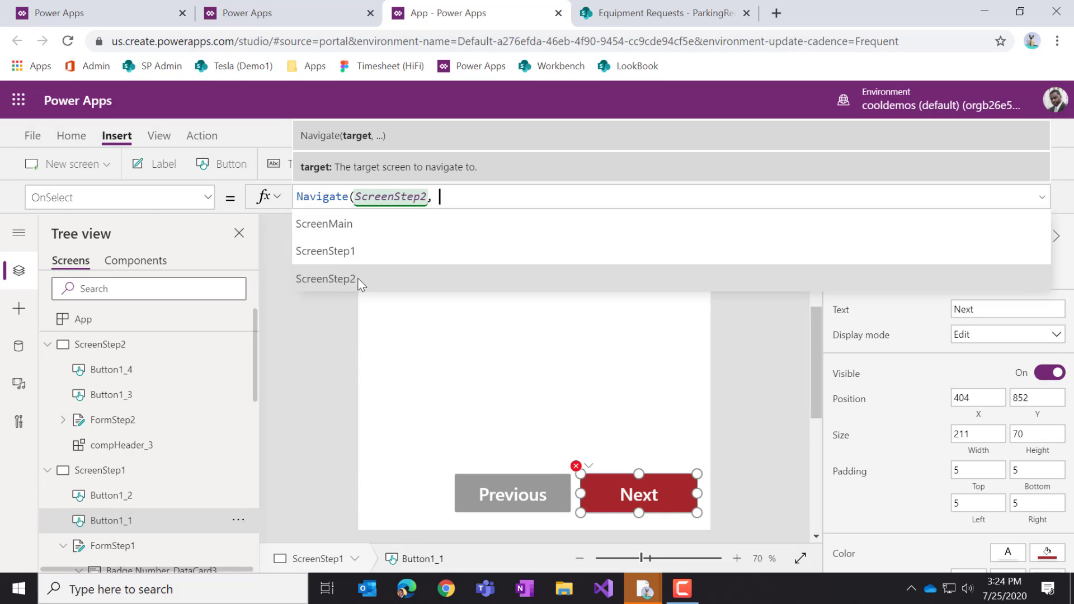
pyautogui.click(383, 279)
pyautogui.write(')')
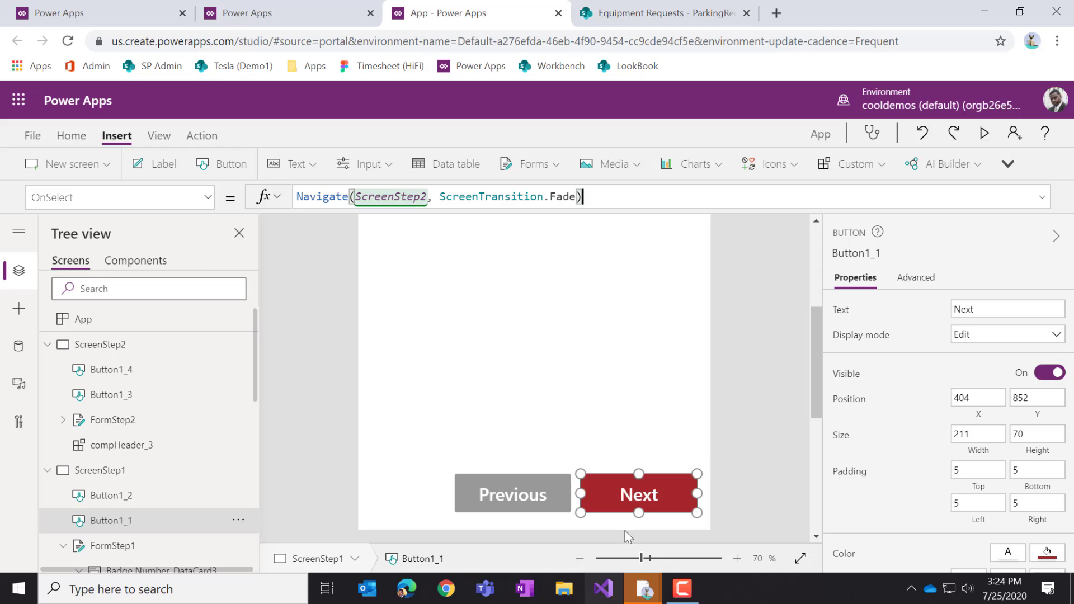
pyautogui.keyDown('alt'); pyautogui.click(632, 507); pyautogui.keyUp('alt')
pyautogui.scroll(4, 650, 427)
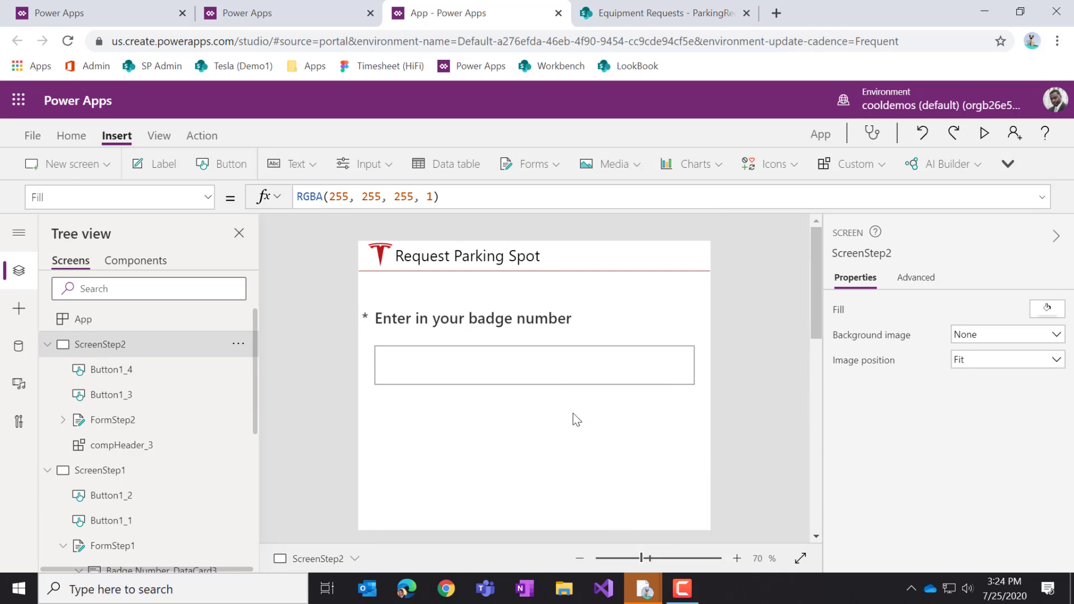
# Advance the Parking Request form in the SharePoint list to its second question for reference, and return to the app editor
pyautogui.click(653, 14)
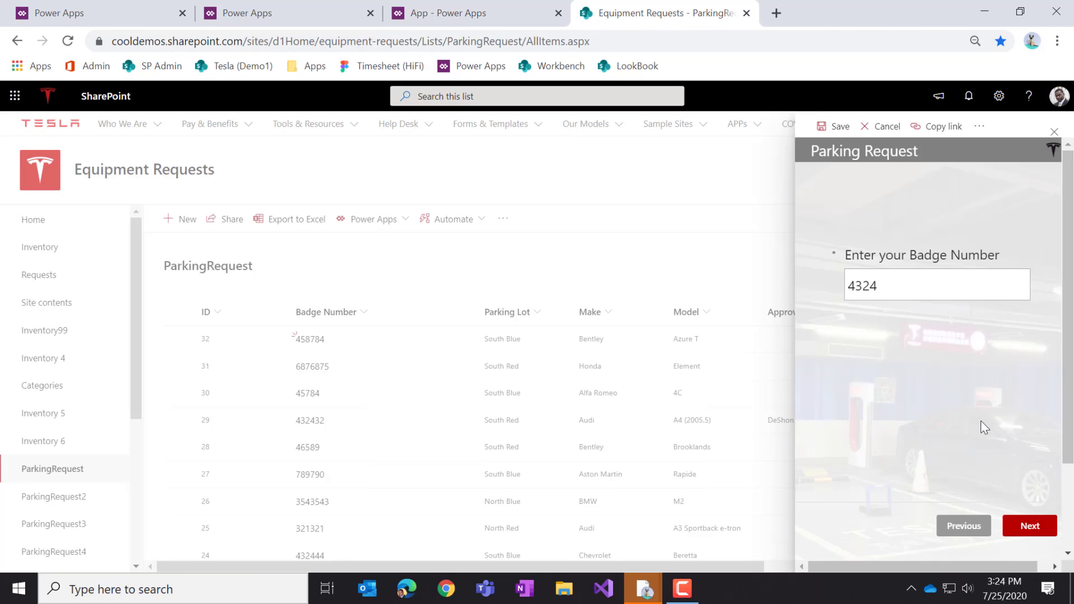
pyautogui.click(1032, 529)
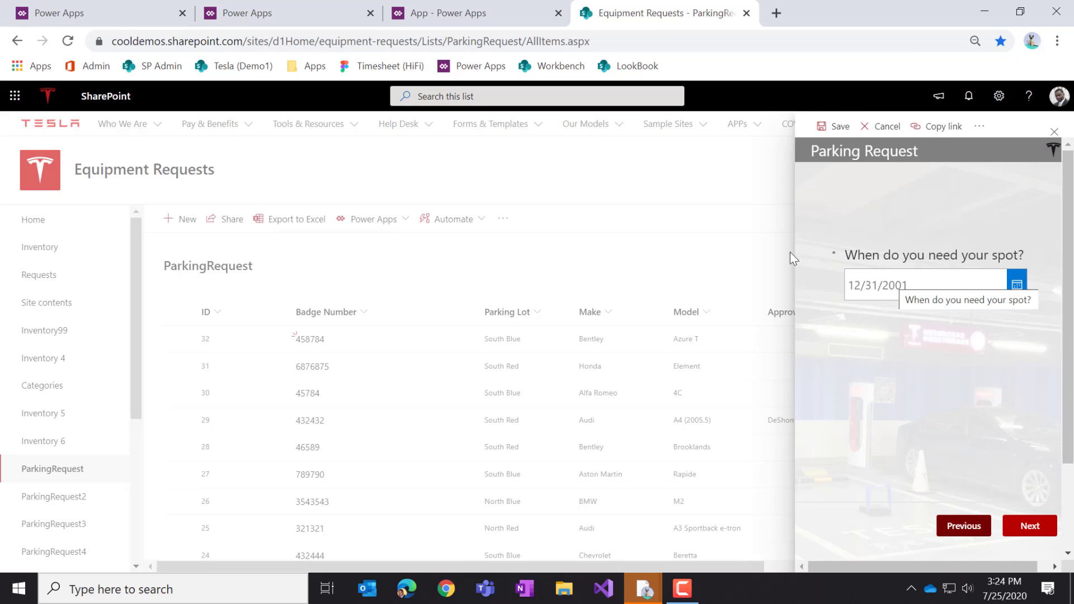
pyautogui.click(510, 15)
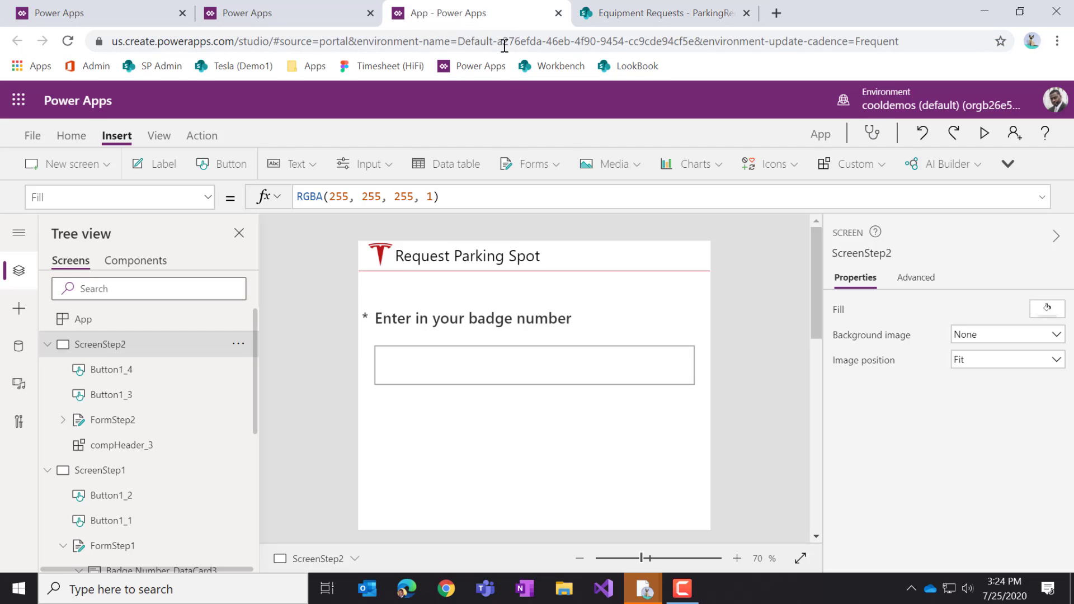
# Remove the badge number field from FormStep2 on ScreenStep2
pyautogui.click(472, 334)
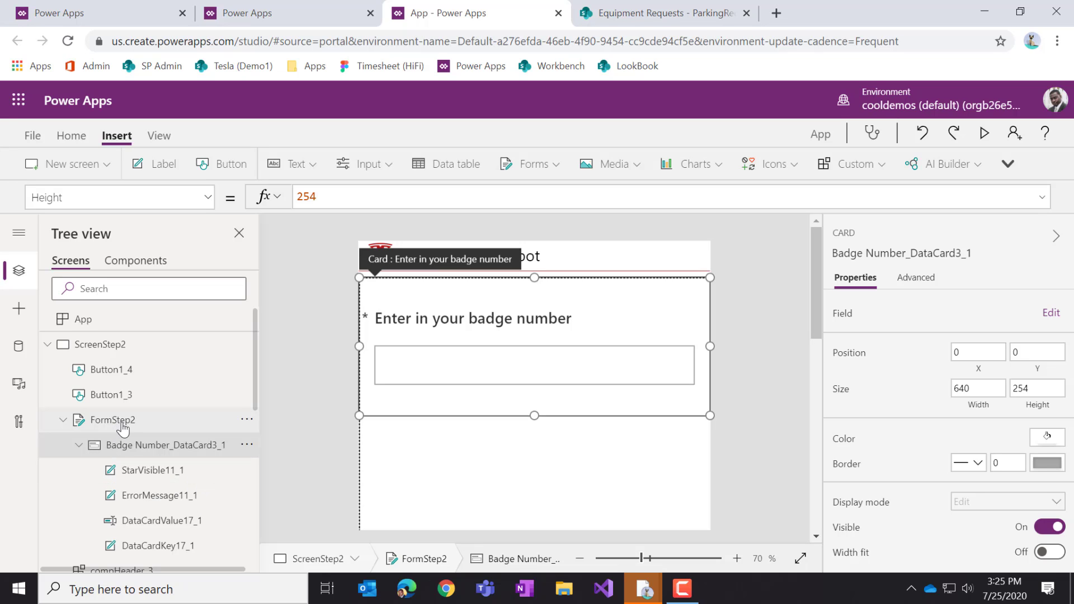
pyautogui.click(176, 425)
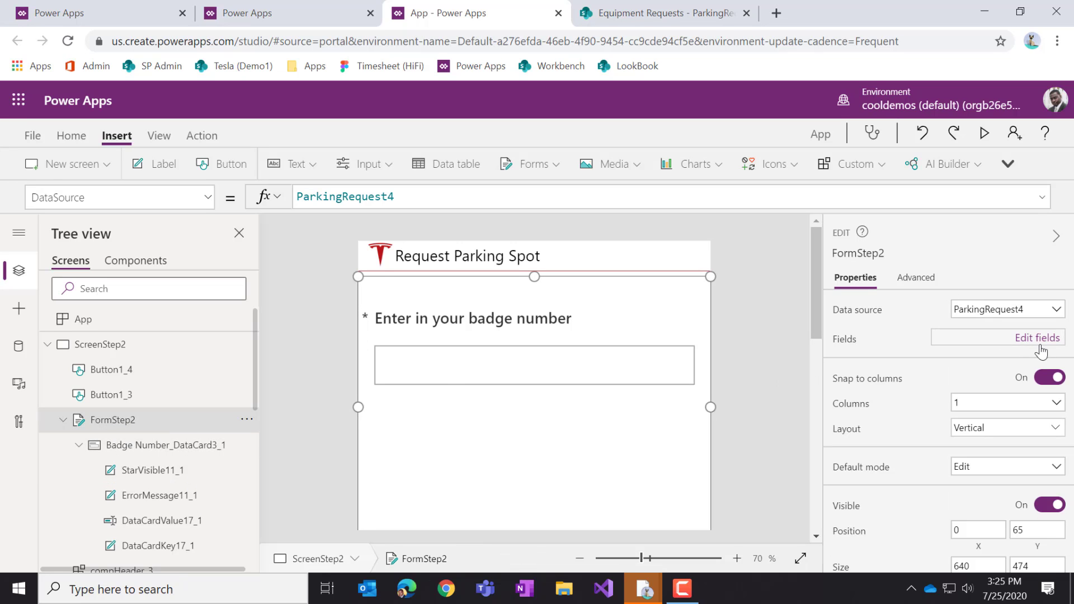
pyautogui.click(1037, 339)
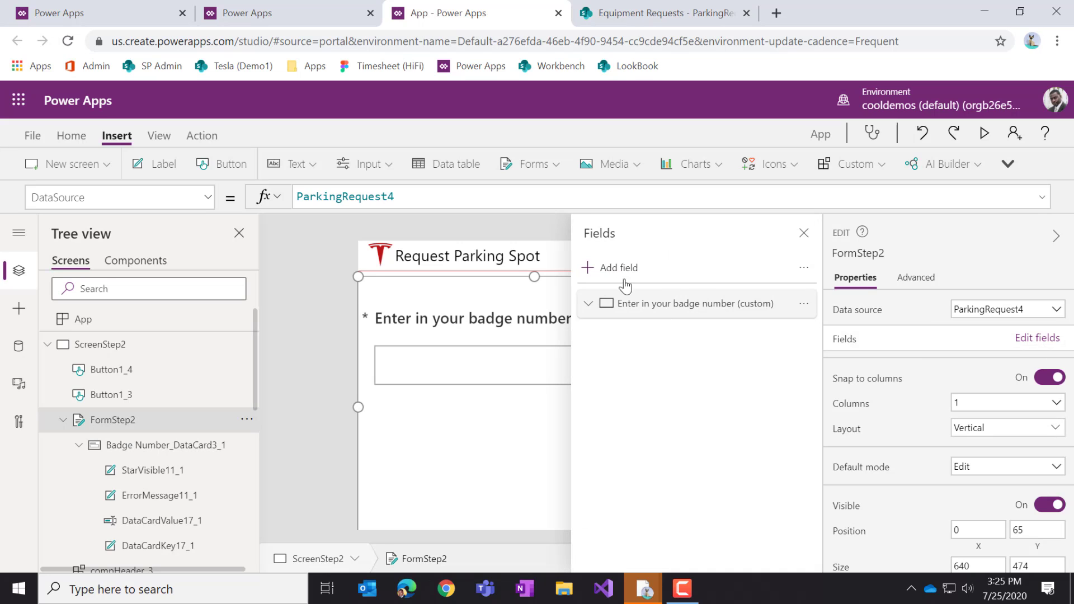
pyautogui.click(804, 303)
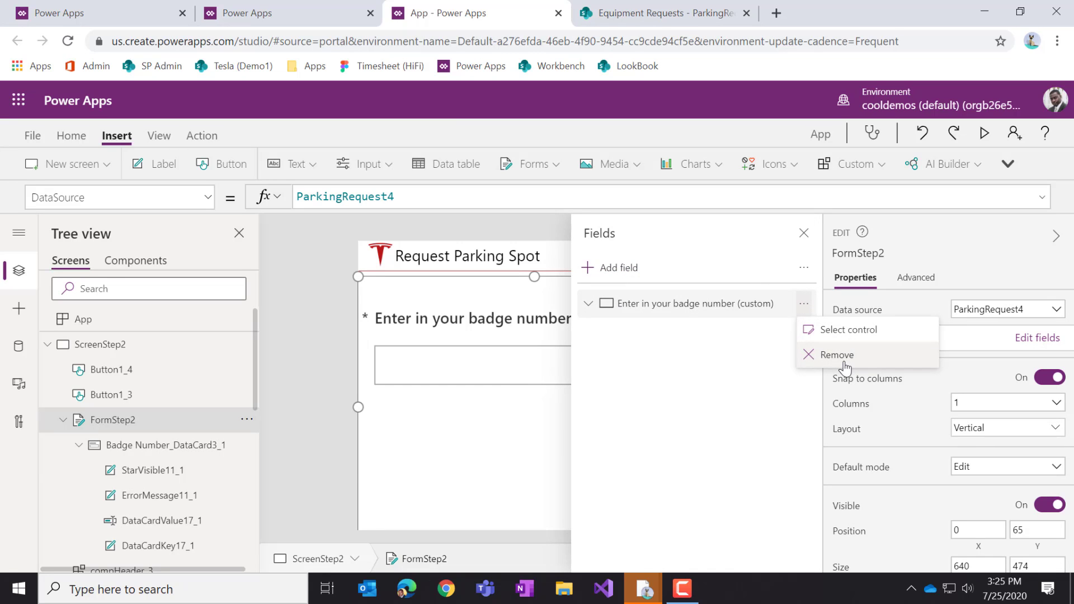
pyautogui.click(837, 355)
# Add the Start Date field to FormStep2
pyautogui.click(632, 268)
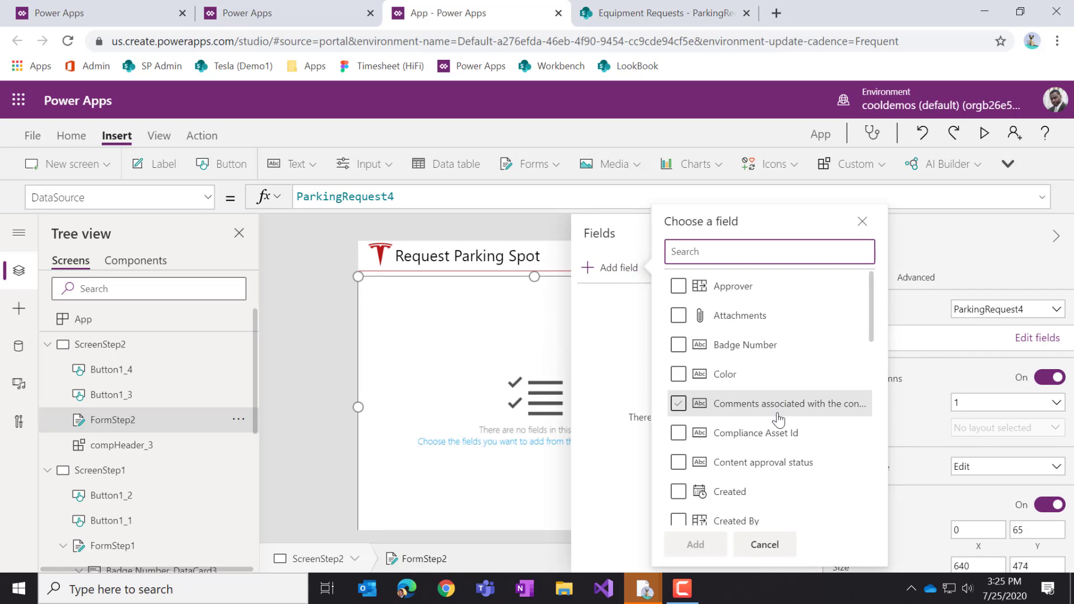
pyautogui.scroll(-8, 777, 417)
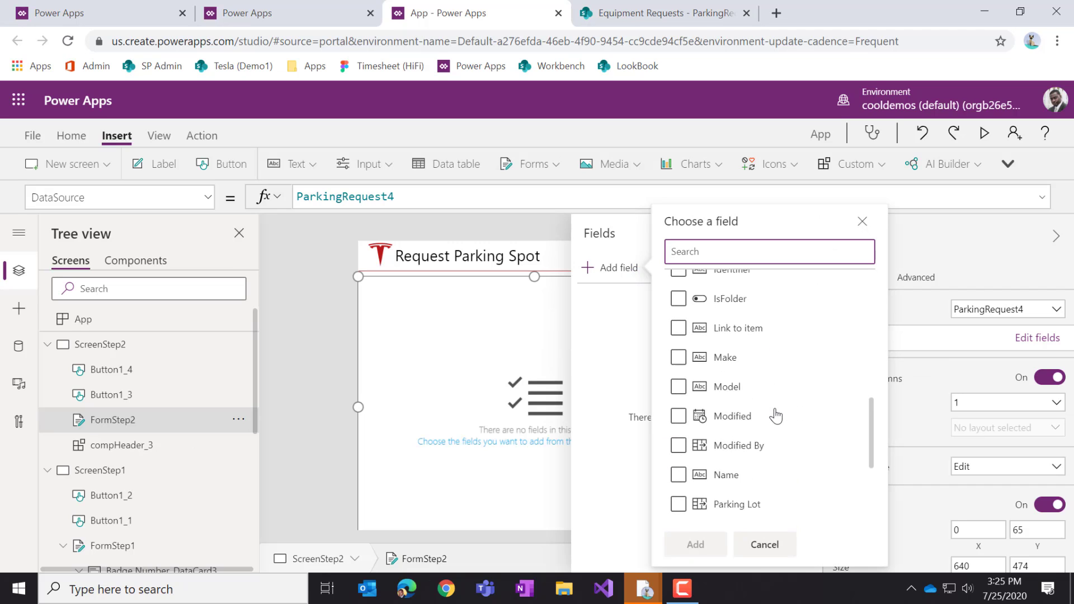
pyautogui.scroll(-5, 774, 416)
pyautogui.click(754, 421)
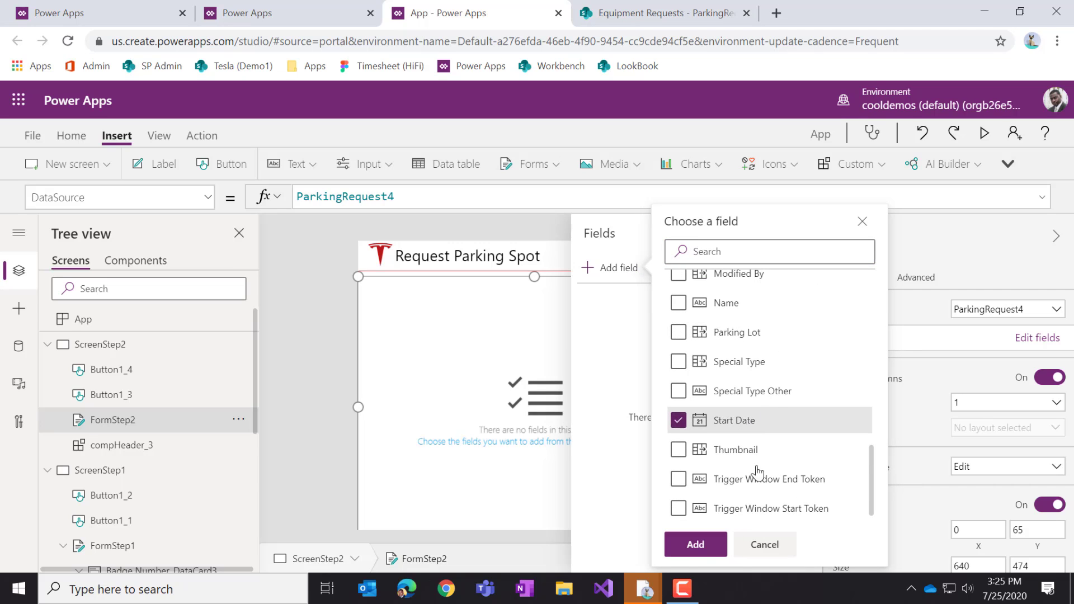
pyautogui.click(696, 545)
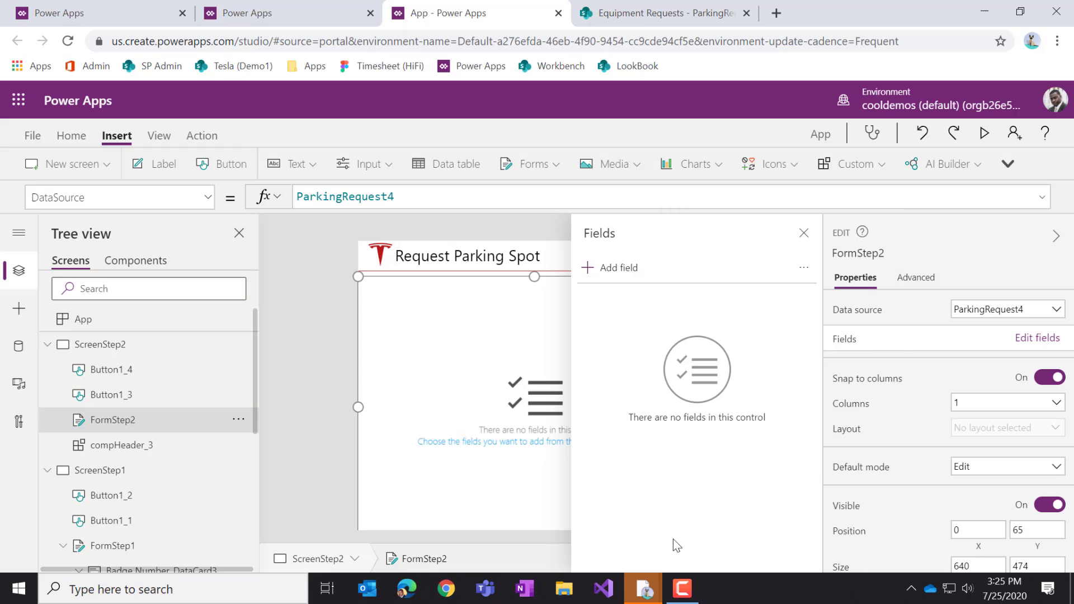
# Unlock the Start Date card and set its DisplayName to "When do you need your spot"
pyautogui.click(917, 278)
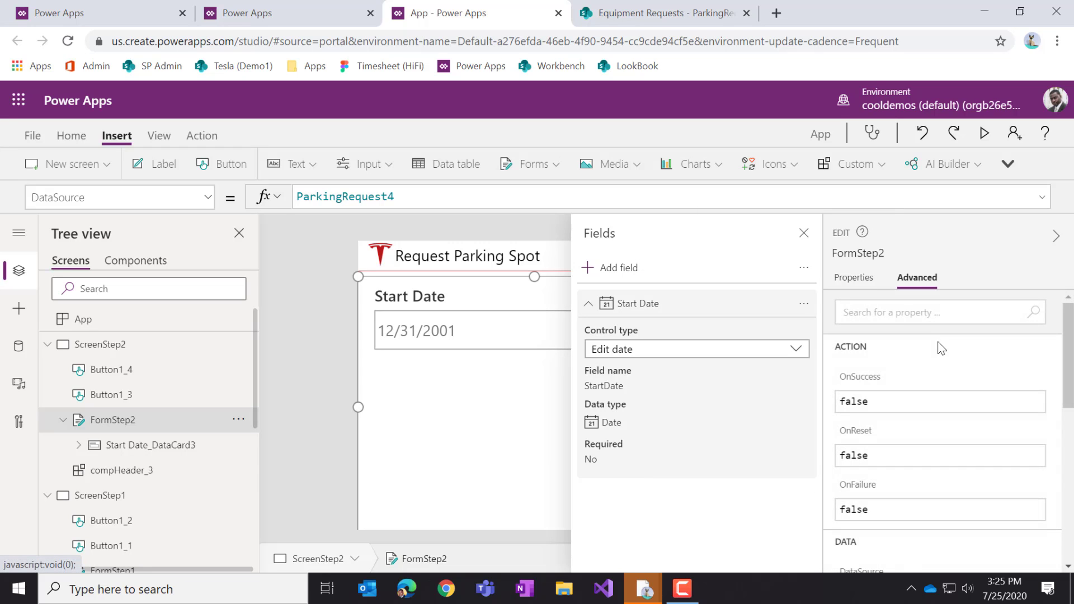
pyautogui.click(855, 278)
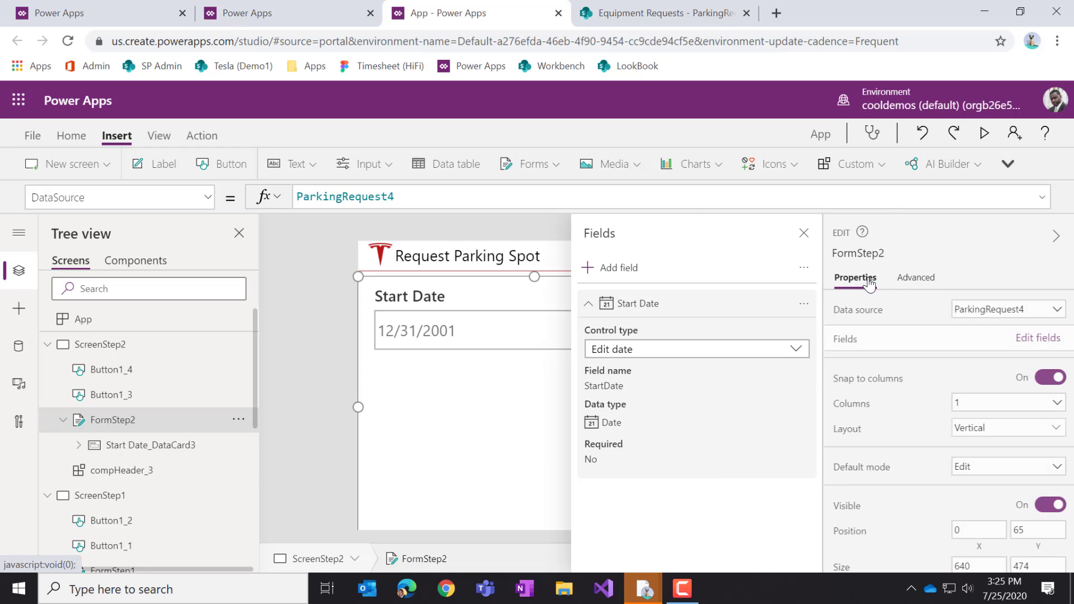
pyautogui.click(913, 283)
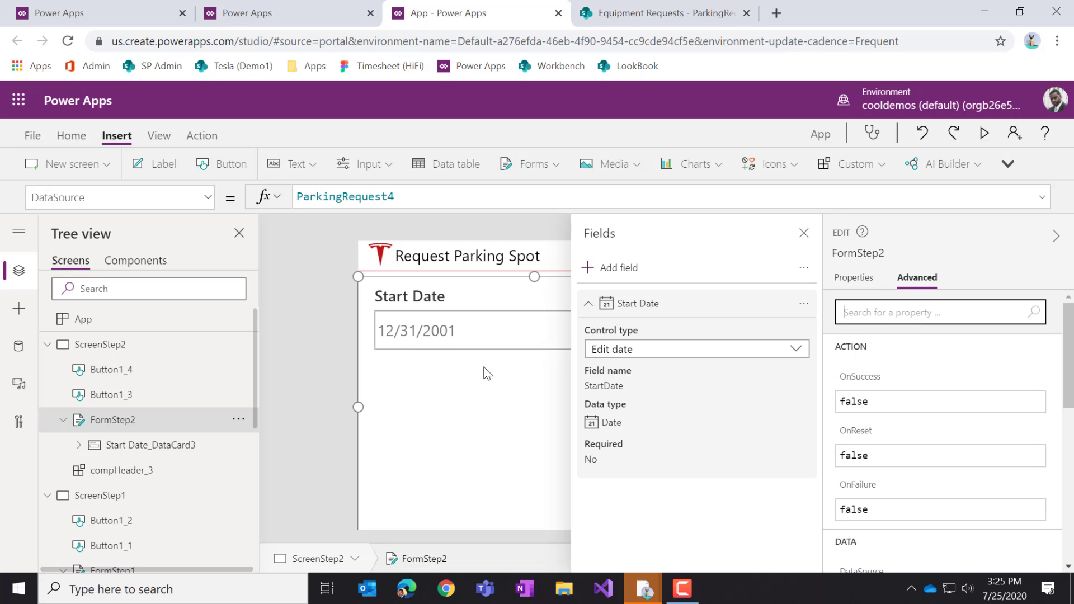
pyautogui.click(507, 325)
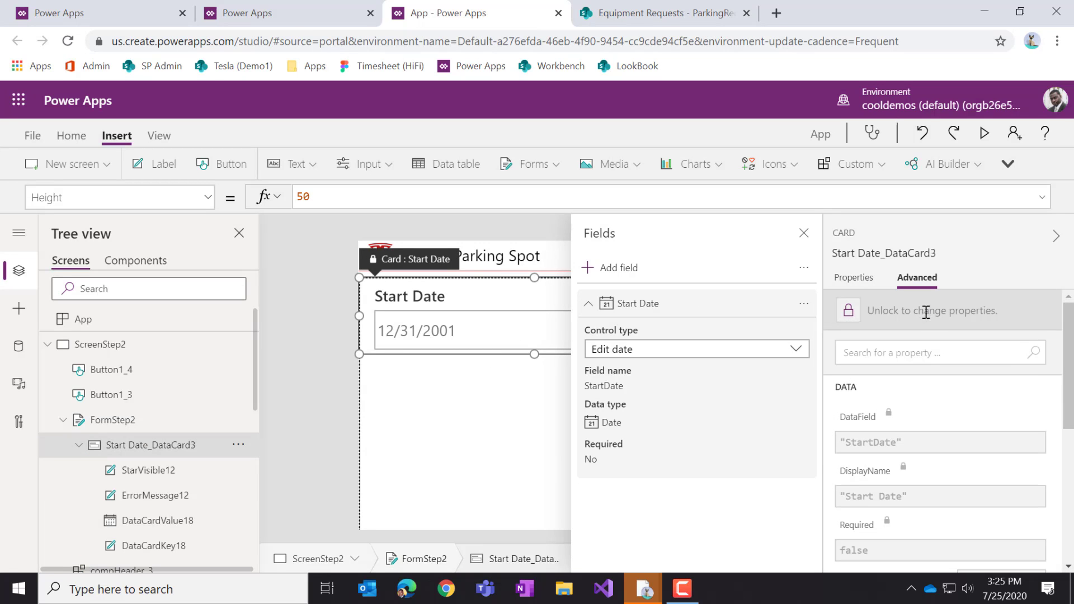
pyautogui.click(926, 311)
pyautogui.click(845, 456)
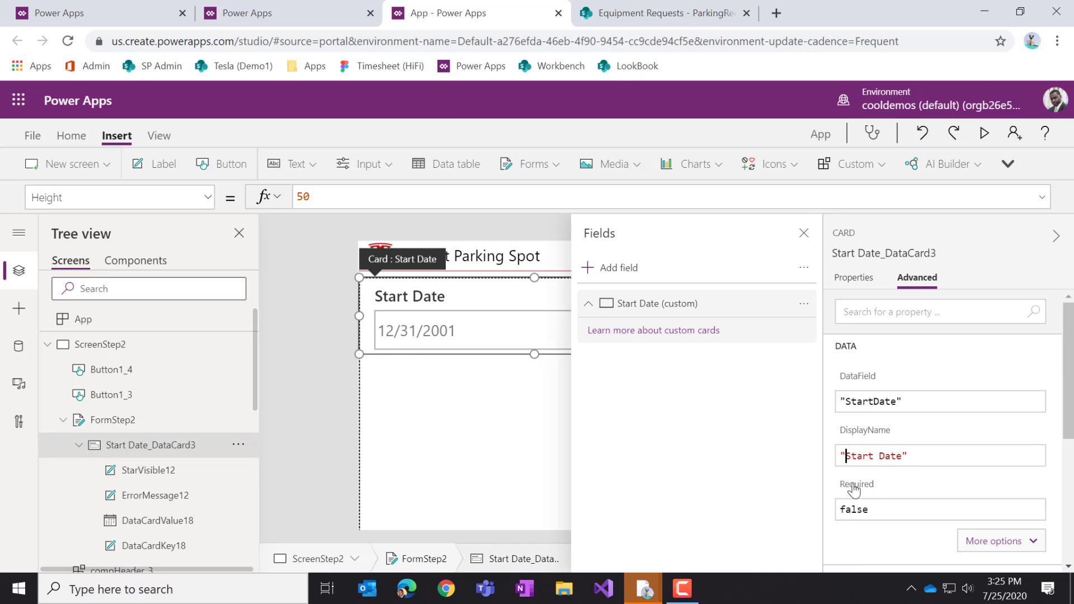
pyautogui.write('W')
pyautogui.write('hen do you ')
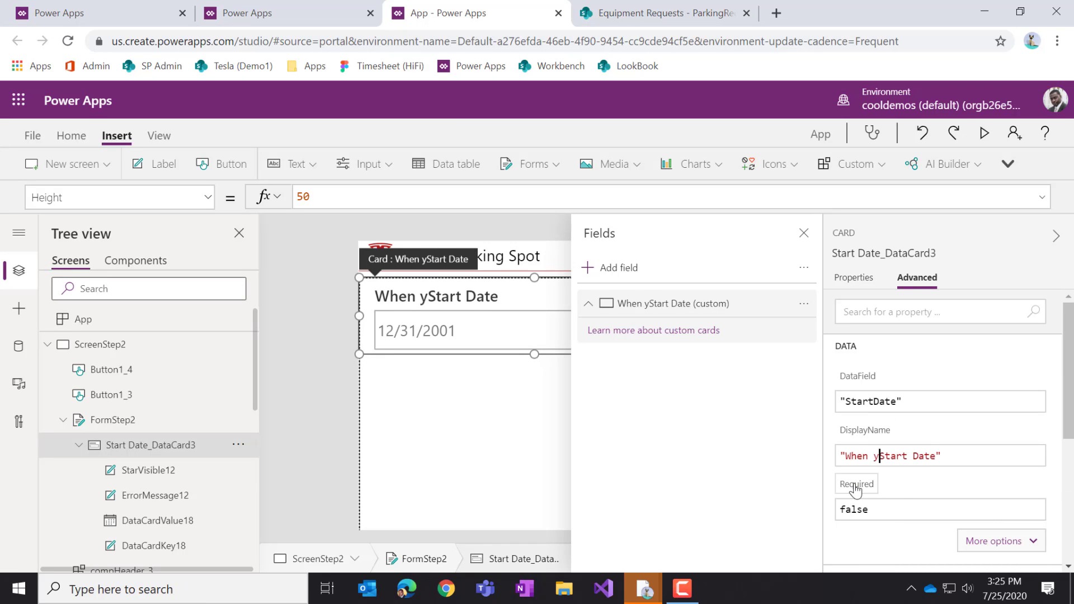
pyautogui.write('need your ')
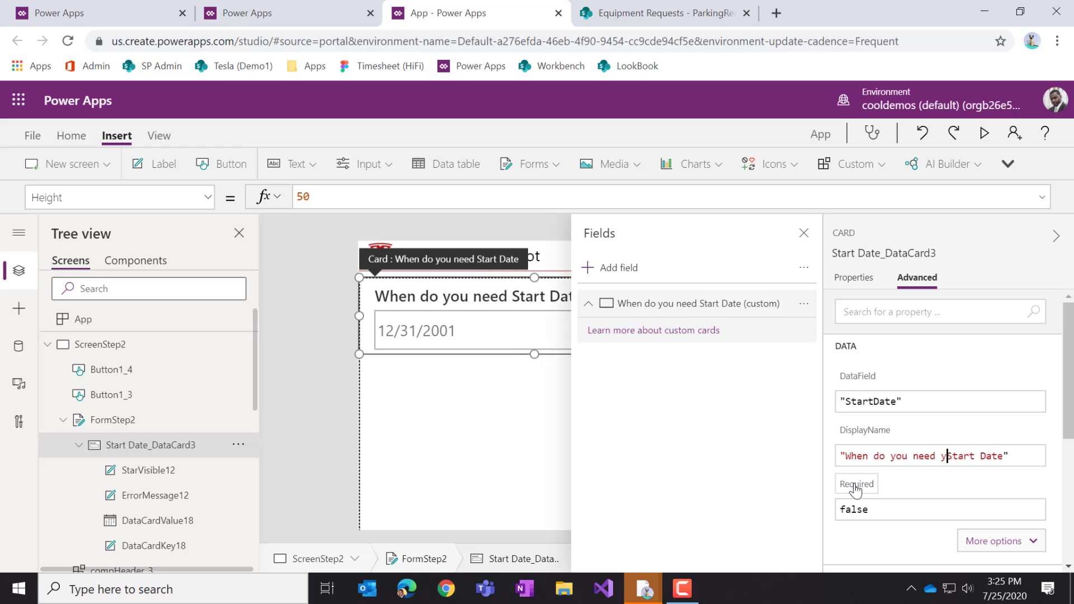
pyautogui.write('spot')
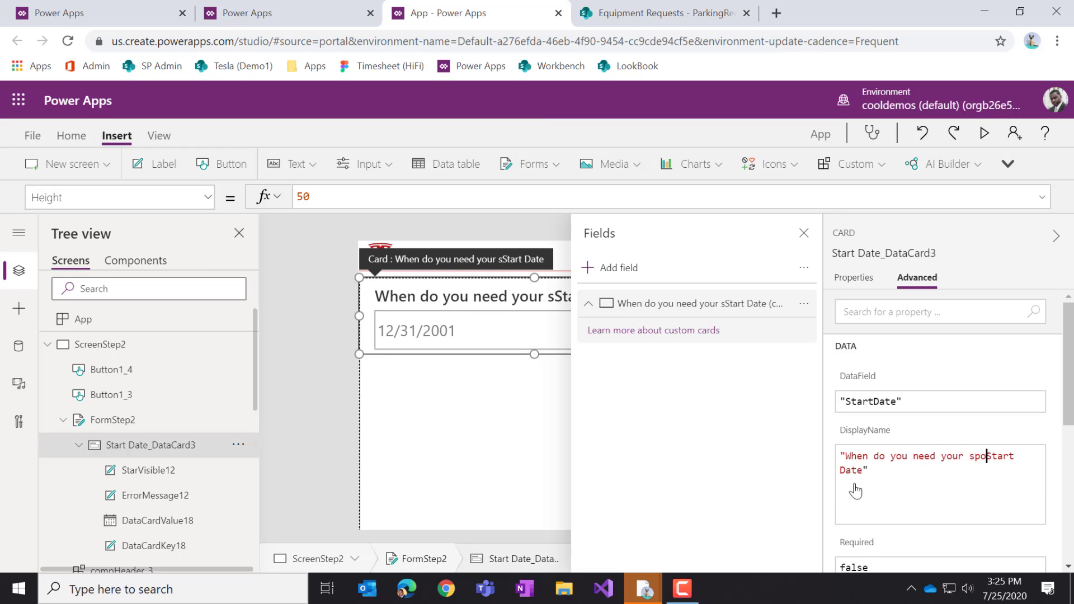
pyautogui.press('Delete')
pyautogui.press('Delete')
pyautogui.press('Delete')
pyautogui.press('Delete')
pyautogui.press('Delete')
pyautogui.press('Delete')
pyautogui.press('Delete')
pyautogui.press('Delete')
pyautogui.press('Delete')
pyautogui.press('Delete')
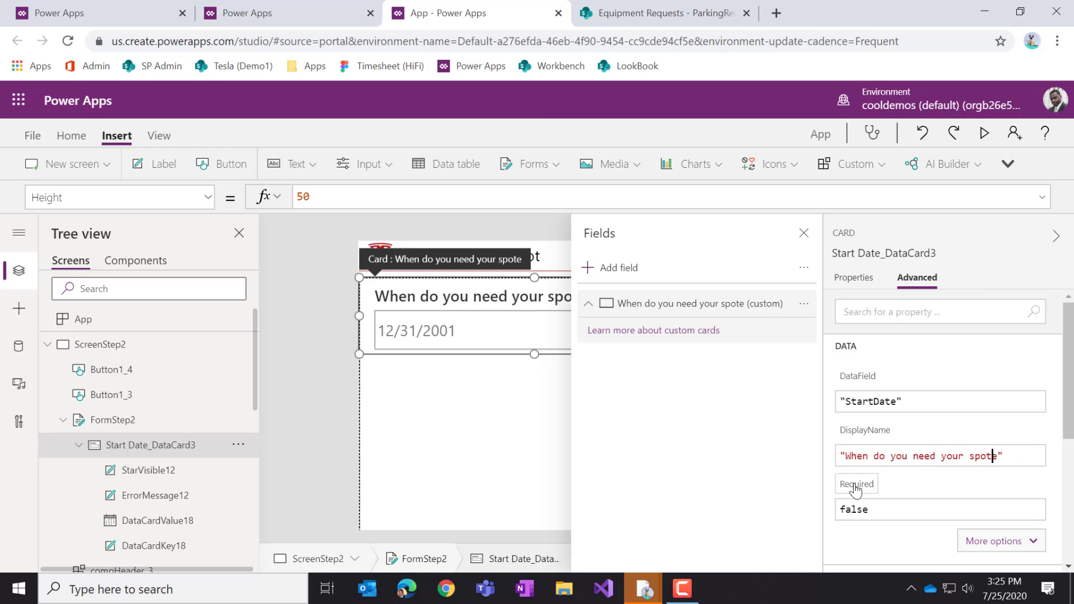
pyautogui.click(485, 429)
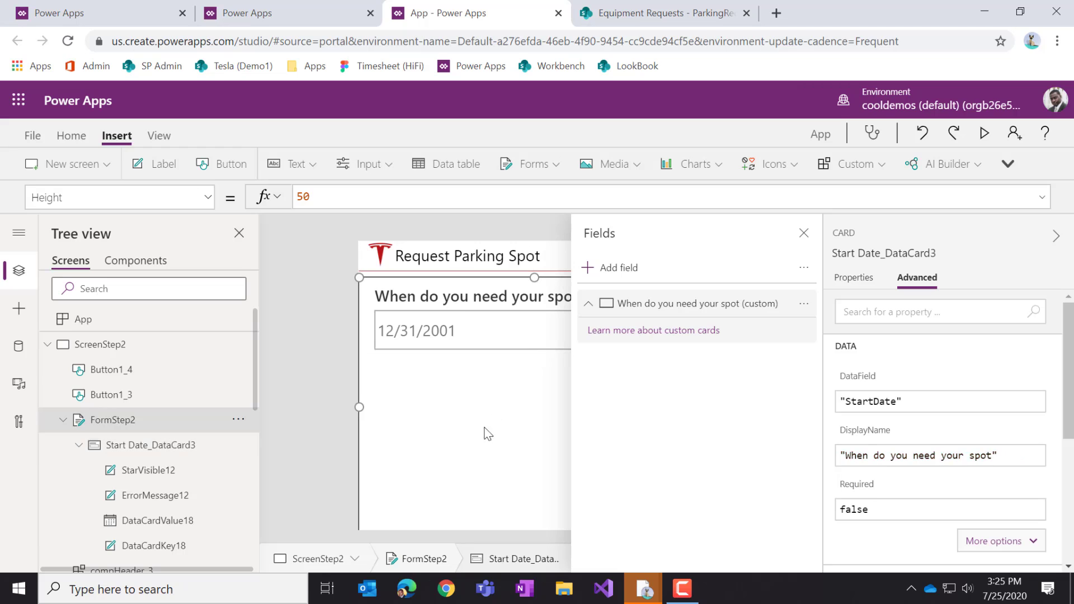
# Close the form's field list and extend the Start Date card downward to about twice its height
pyautogui.click(557, 335)
pyautogui.click(804, 234)
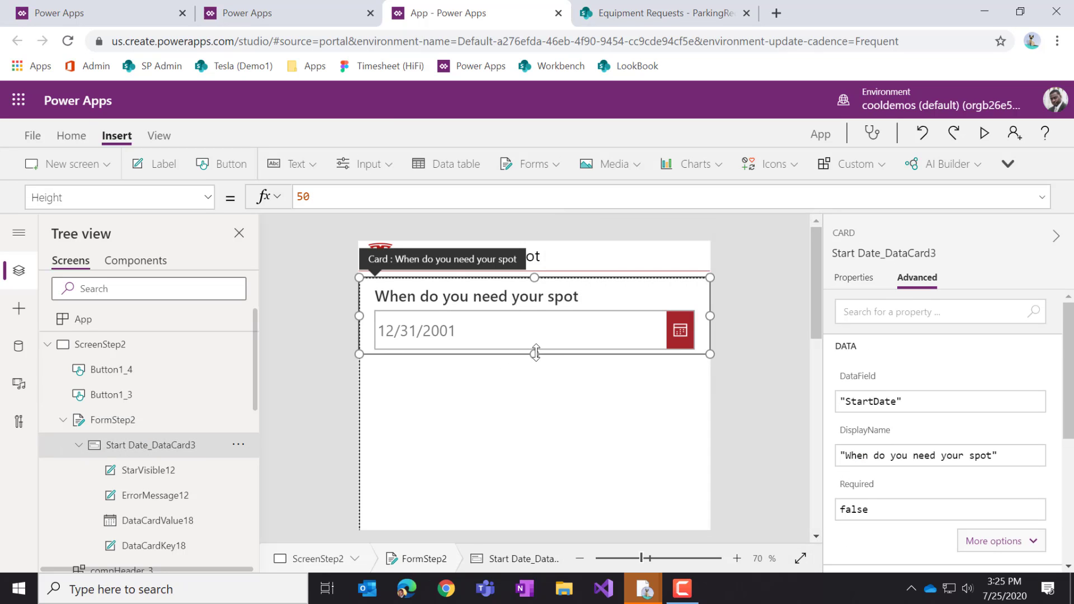
pyautogui.moveTo(522, 421); pyautogui.dragTo(524, 437)
# Move the date picker down within its card to Y 110, and nudge the question label slightly lower above it
pyautogui.click(521, 341)
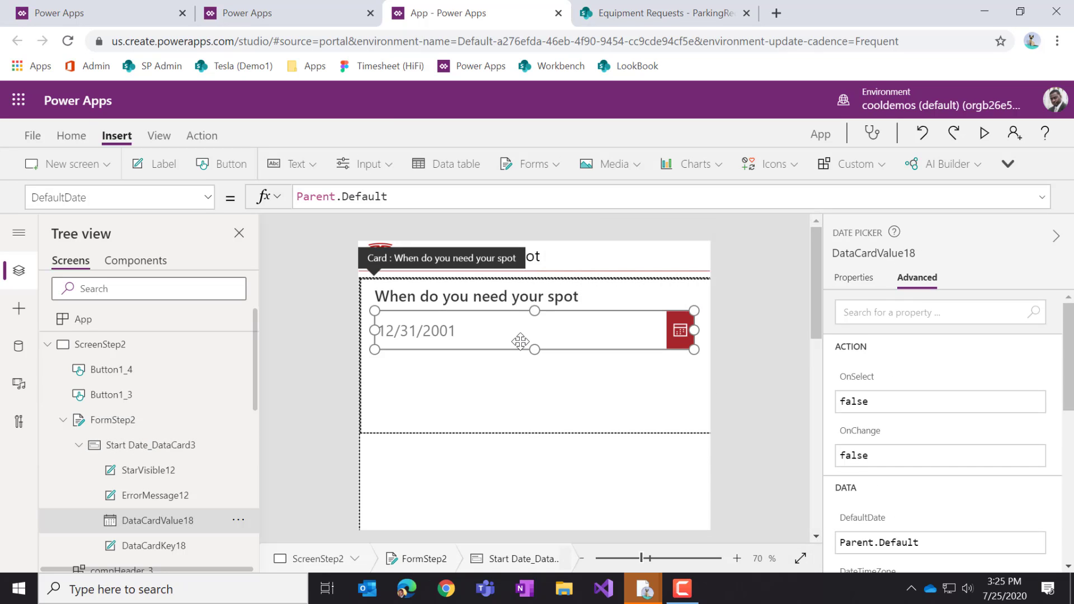
pyautogui.press('Down')
pyautogui.press('Down')
pyautogui.press('Down')
pyautogui.press('Down')
pyautogui.press('Down')
pyautogui.press('Down')
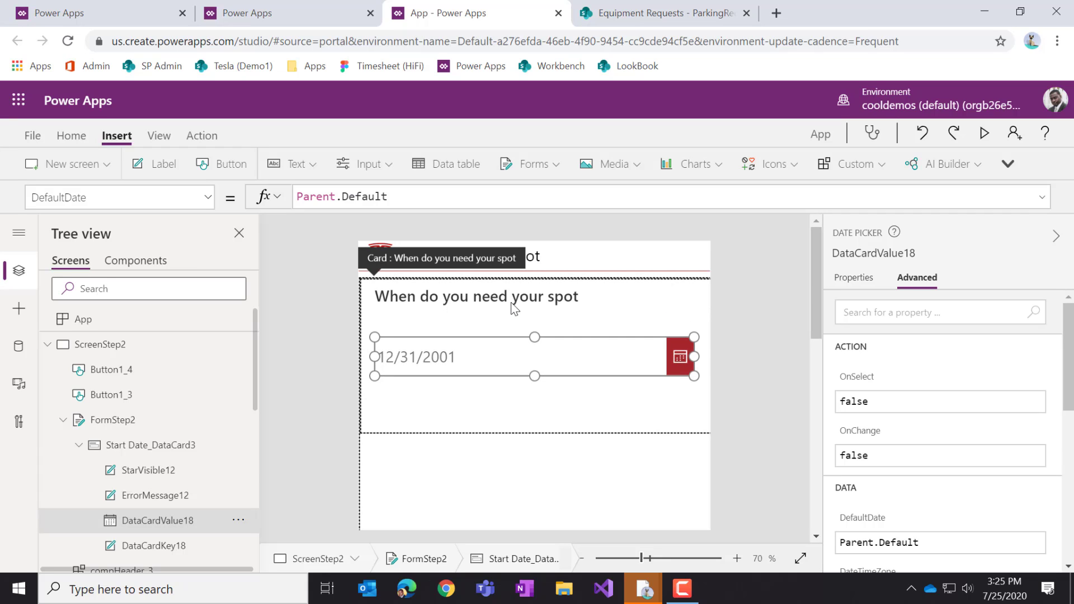
pyautogui.click(511, 302)
pyautogui.press('Down')
pyautogui.press('Down')
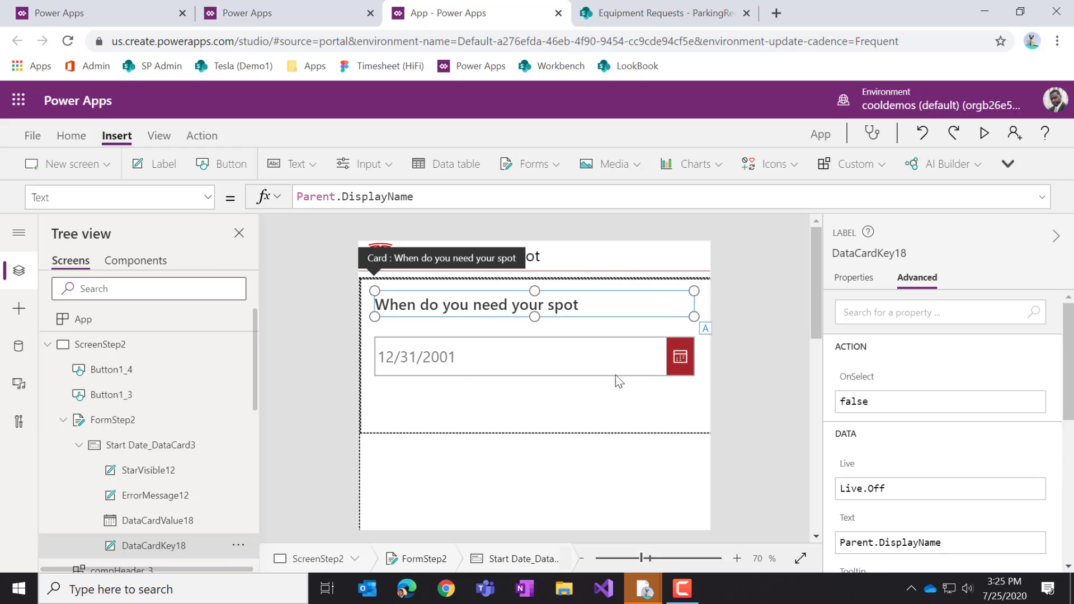
pyautogui.click(860, 281)
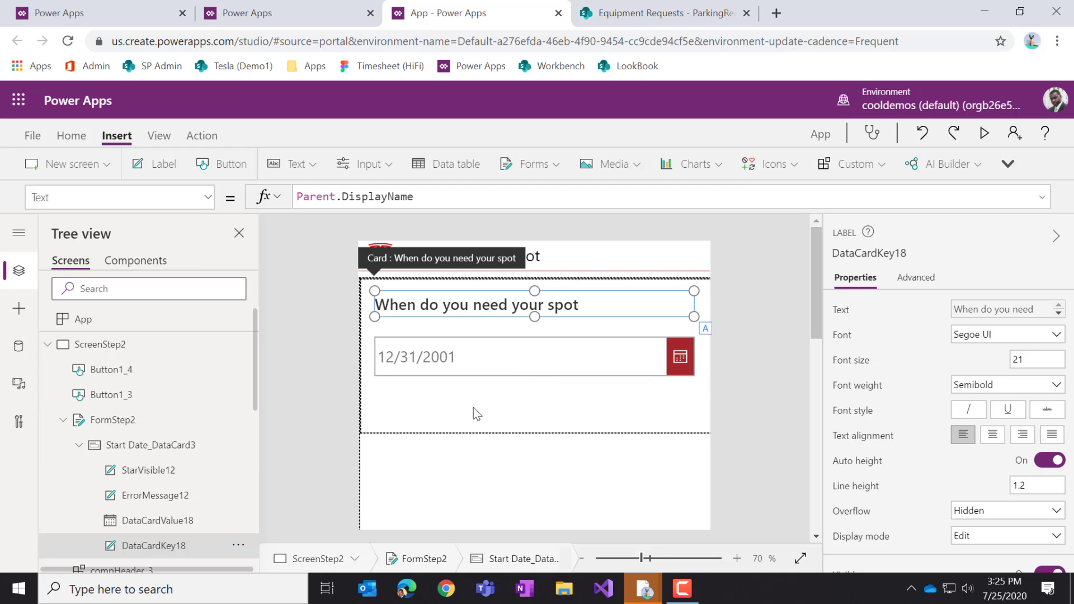
pyautogui.click(730, 394)
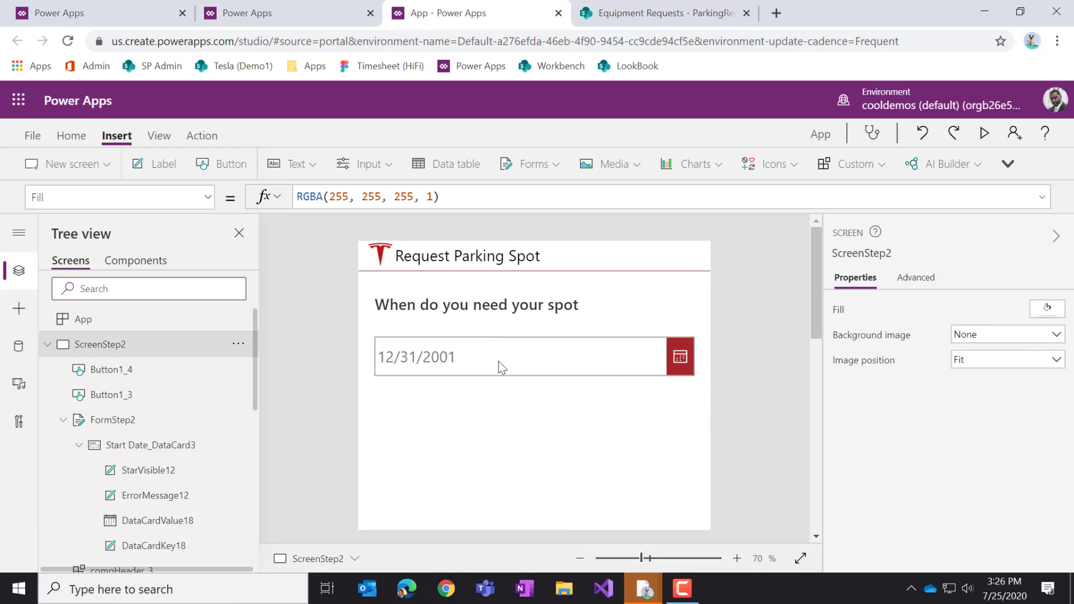
# Compare the date question with the one in the SharePoint Parking Request form, and return to the app editor
pyautogui.click(435, 359)
pyautogui.click(660, 13)
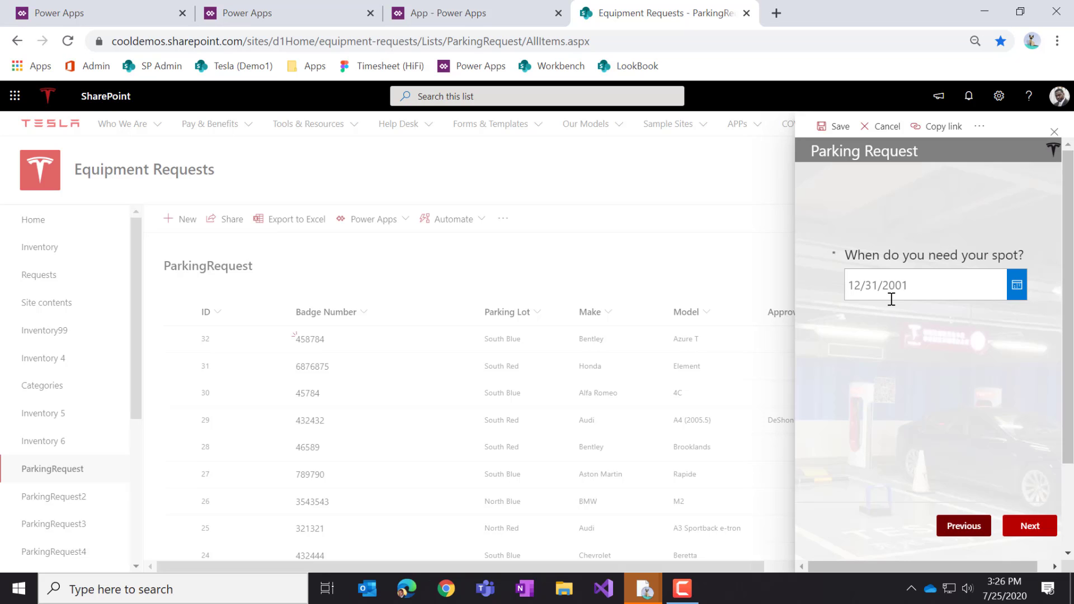
pyautogui.click(480, 14)
# Set the ScreenStep2 date picker's DefaultDate to If(IsBlank(Parent.Default), Today(), Parent.Default)
pyautogui.click(467, 355)
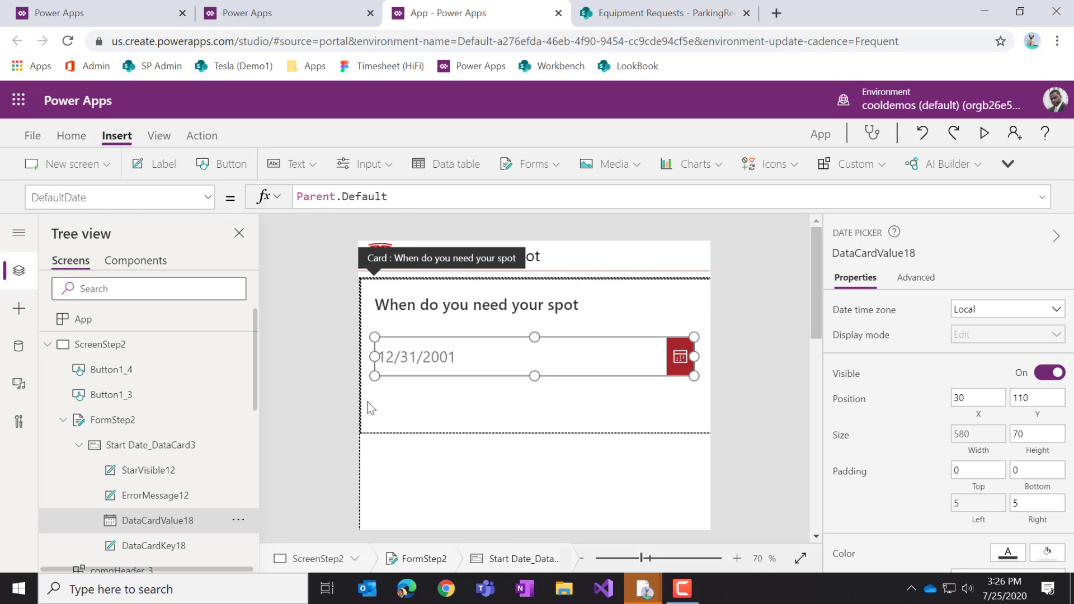
pyautogui.click(311, 199)
pyautogui.write('If')
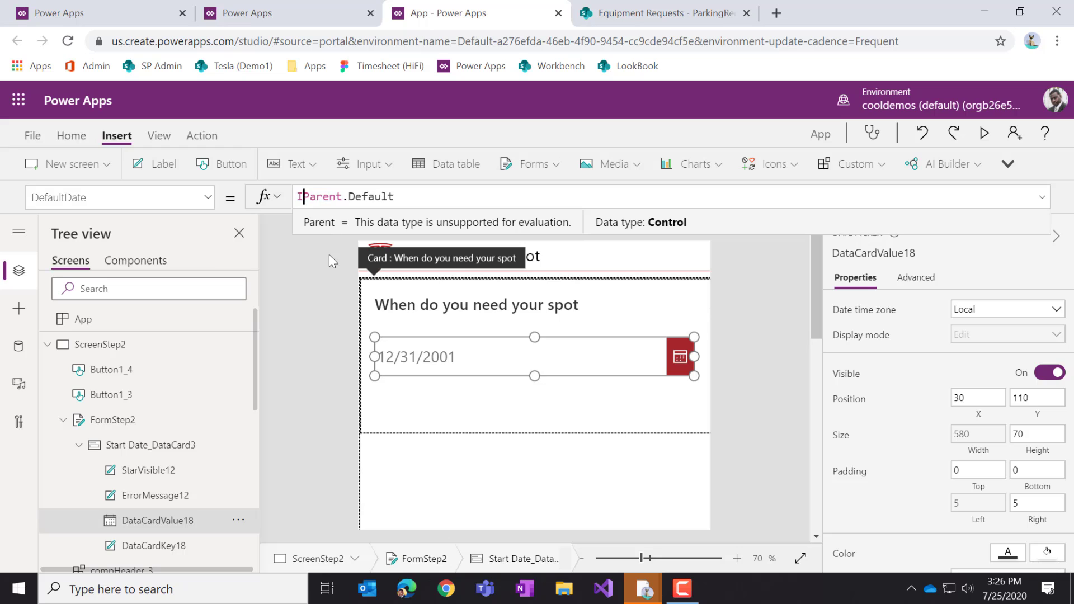
pyautogui.write('(Isb')
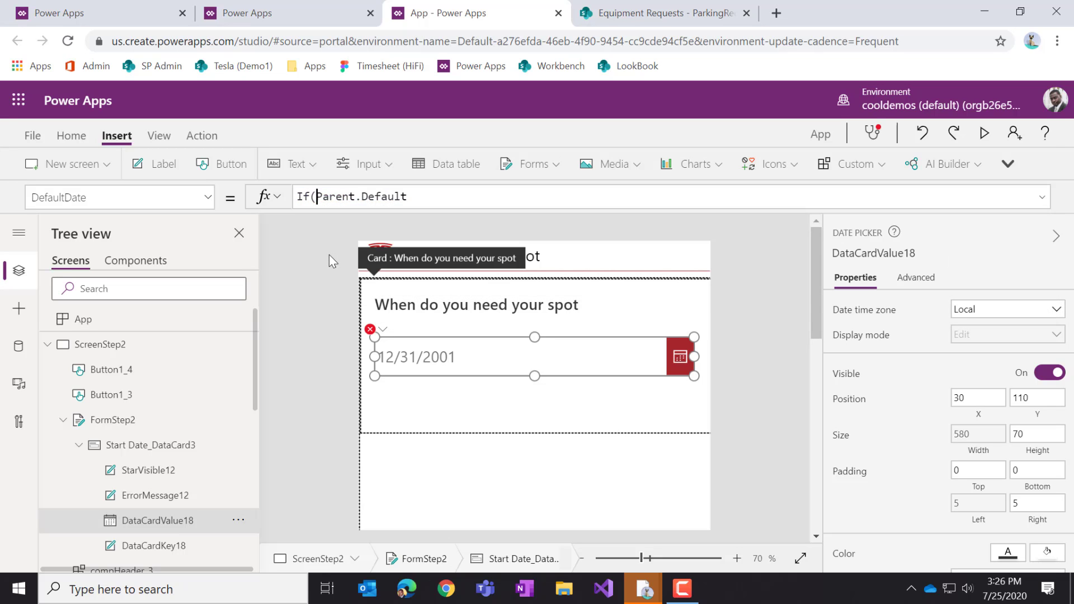
pyautogui.write('lank')
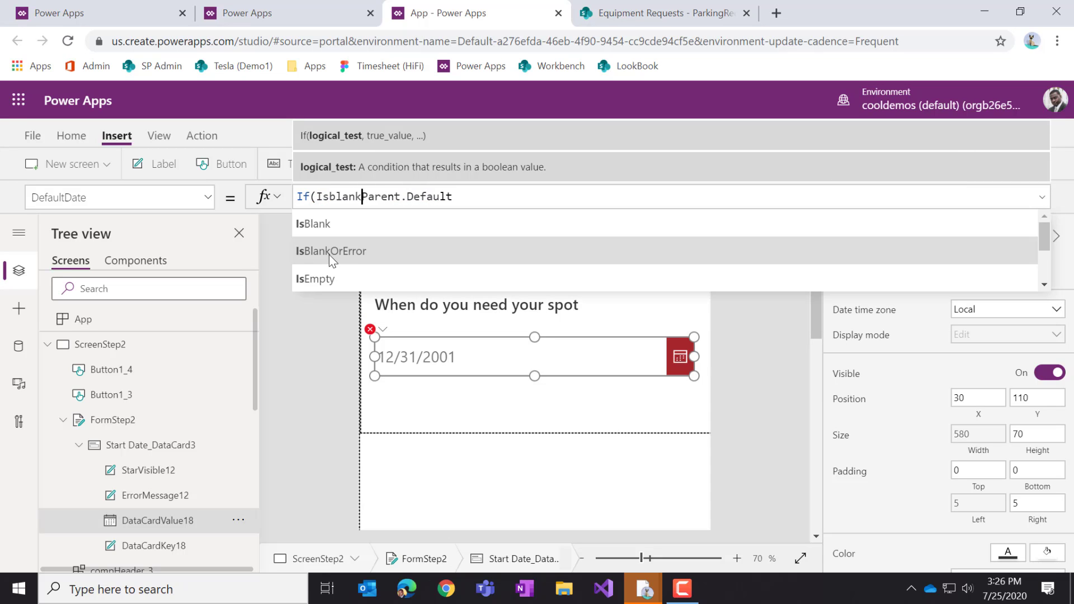
pyautogui.write('(')
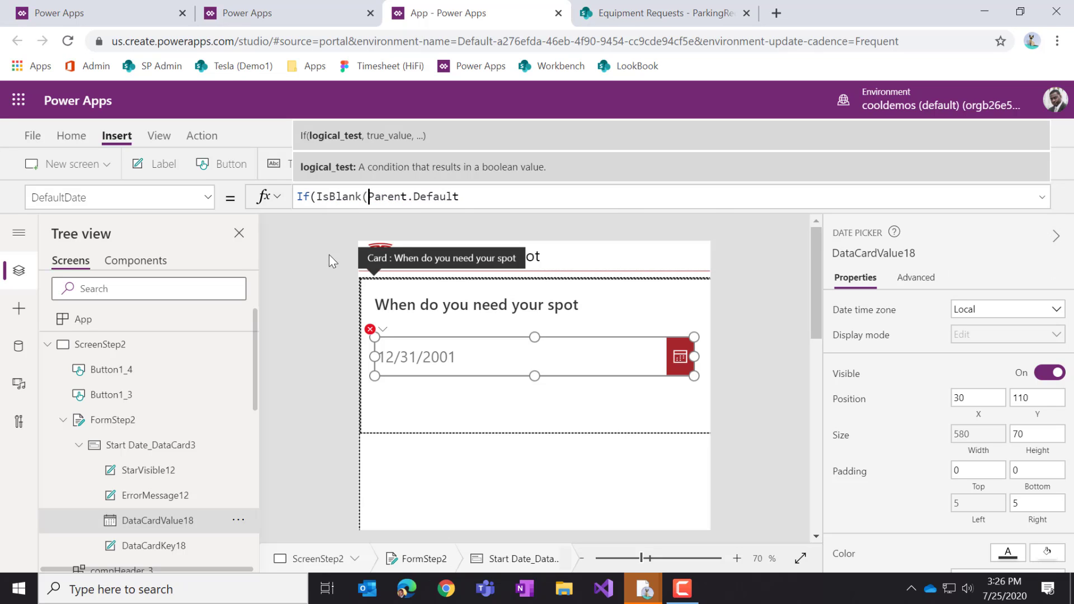
pyautogui.press('Right')
pyautogui.press('Right')
pyautogui.press('Right')
pyautogui.press('Right')
pyautogui.press('Right')
pyautogui.press('Right')
pyautogui.press('Right')
pyautogui.press('Right')
pyautogui.press('Right')
pyautogui.press('Right')
pyautogui.press('Right')
pyautogui.press('Right')
pyautogui.press('Right')
pyautogui.press('Right')
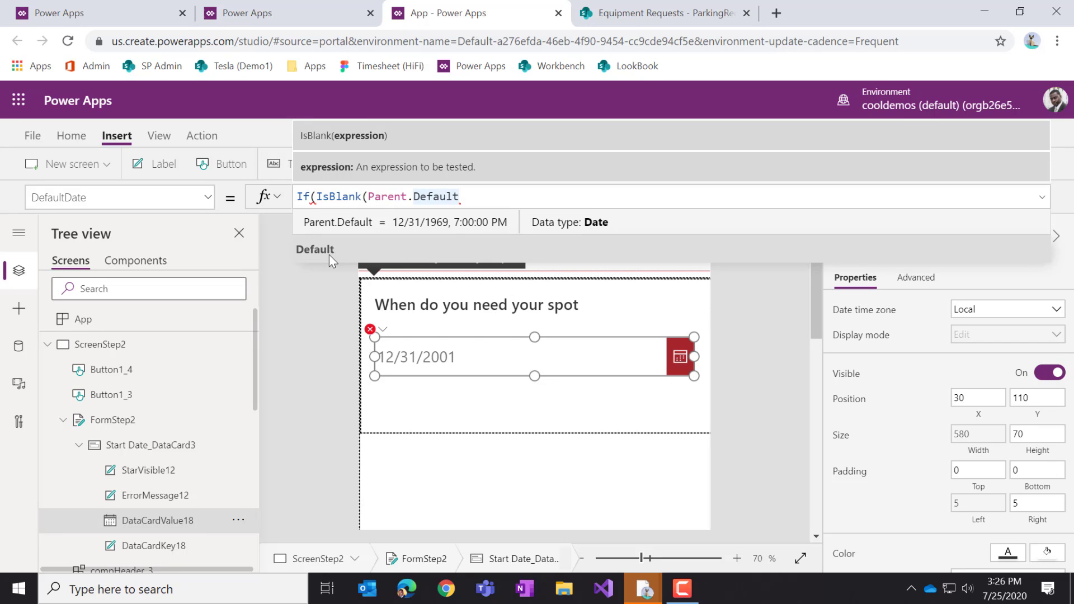
pyautogui.write('), TOday')
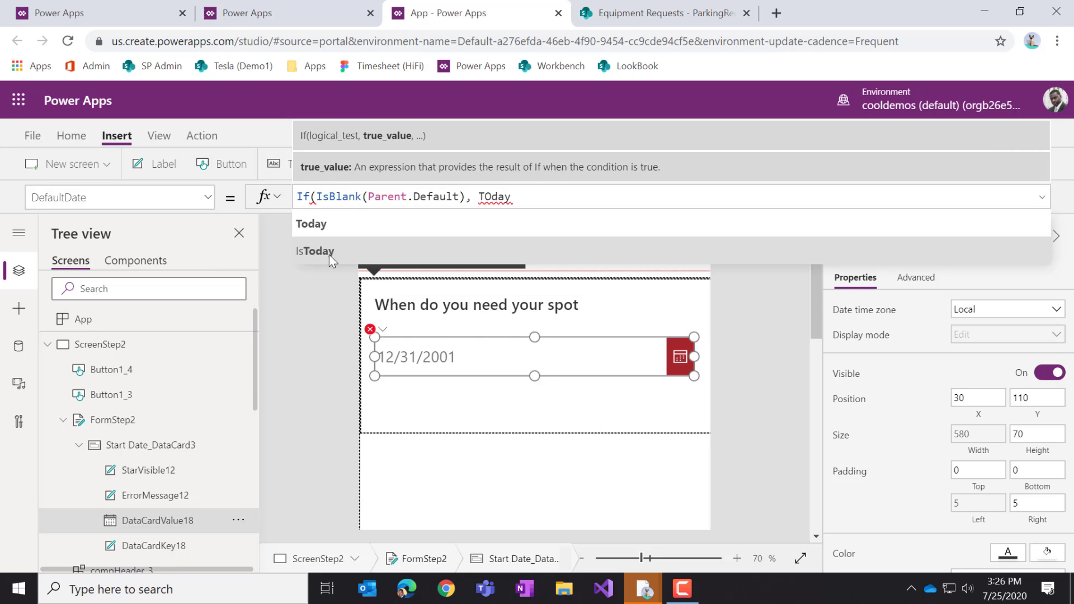
pyautogui.press('BackSpace')
pyautogui.press('BackSpace')
pyautogui.press('BackSpace')
pyautogui.press('BackSpace')
pyautogui.write('oday, Parent.Default)')
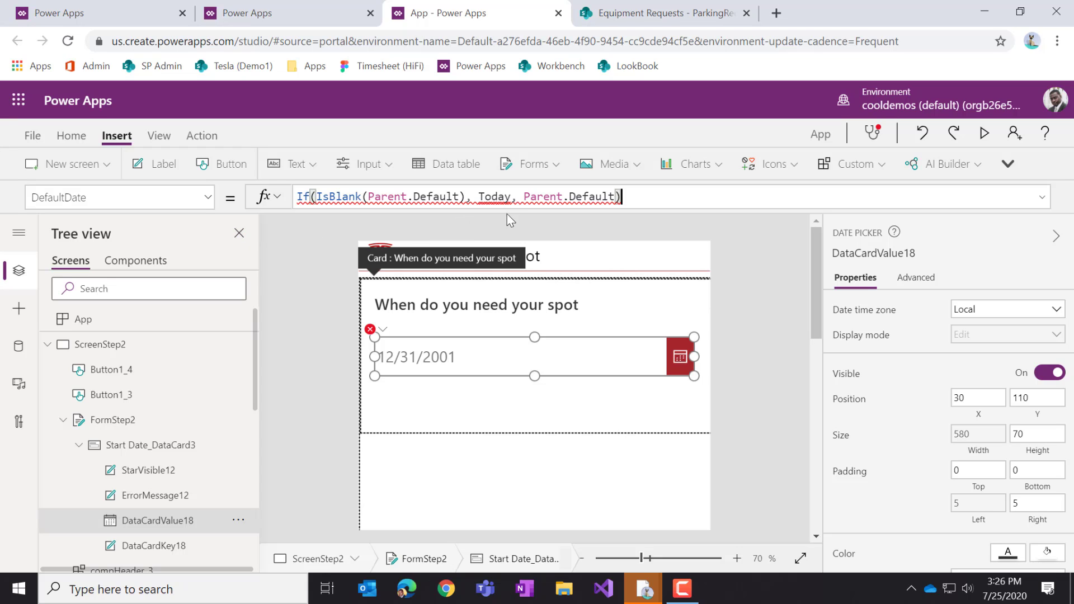
pyautogui.click(510, 199)
pyautogui.click(515, 236)
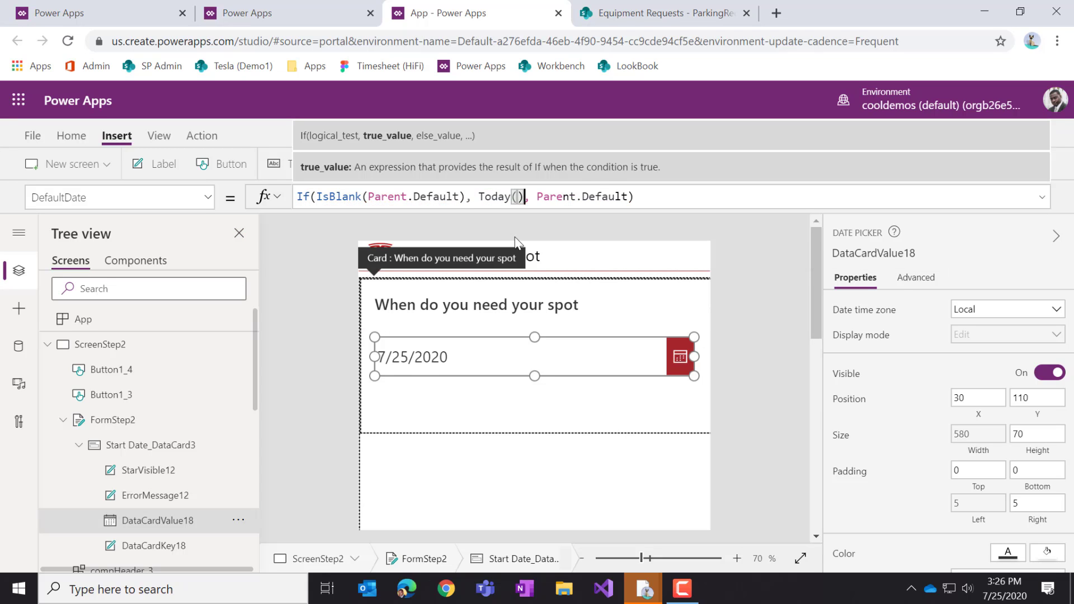
pyautogui.click(637, 198)
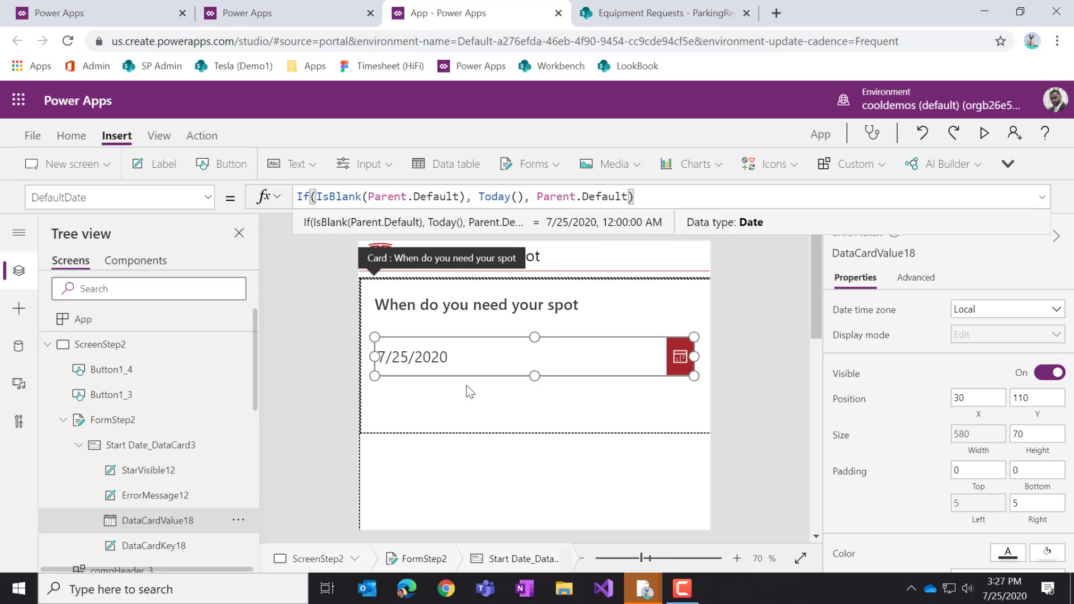
# Test the Previous button on ScreenStep2 in the editor
pyautogui.click(724, 426)
pyautogui.scroll(-5, 477, 463)
pyautogui.scroll(3, 479, 465)
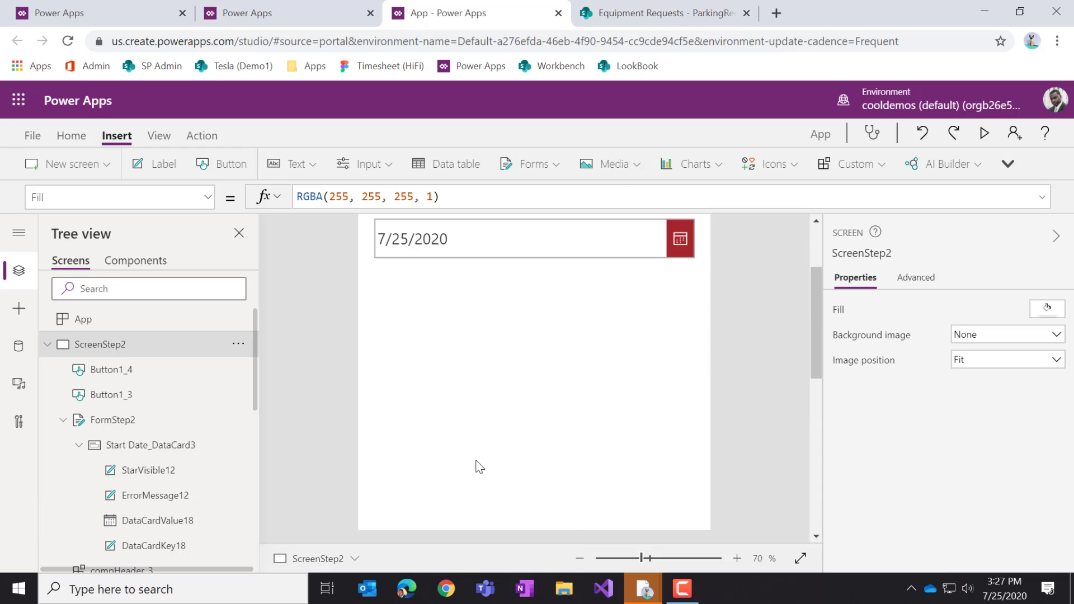
pyautogui.scroll(2, 480, 468)
pyautogui.scroll(-2, 480, 466)
pyautogui.scroll(-3, 521, 497)
pyautogui.keyDown('alt'); pyautogui.click(520, 485); pyautogui.keyUp('alt')
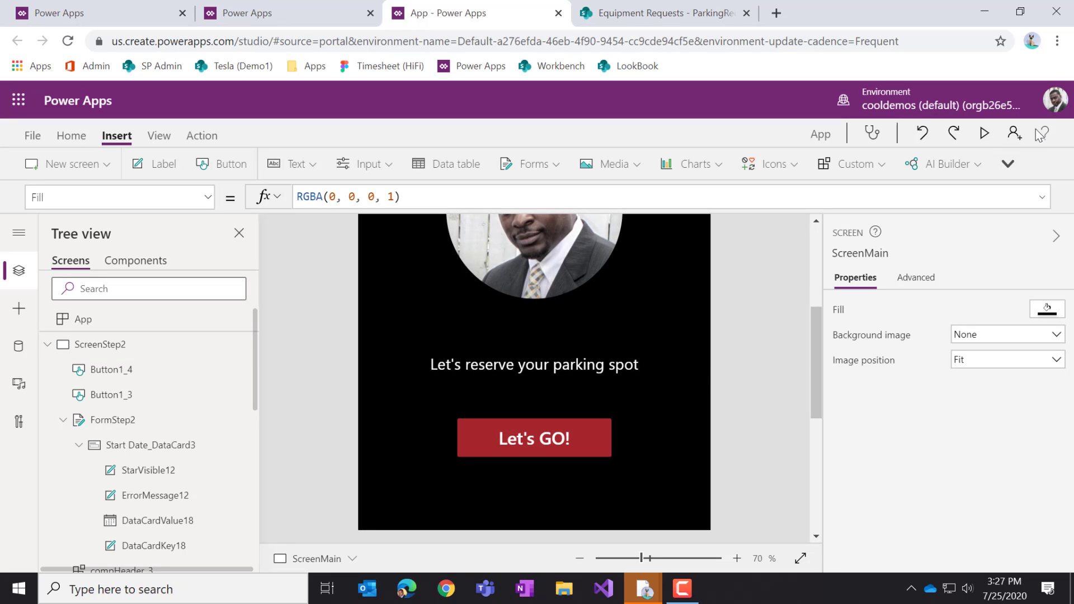
# Preview the app from ScreenMain, try the Let's GO! button, and close the preview
pyautogui.click(985, 133)
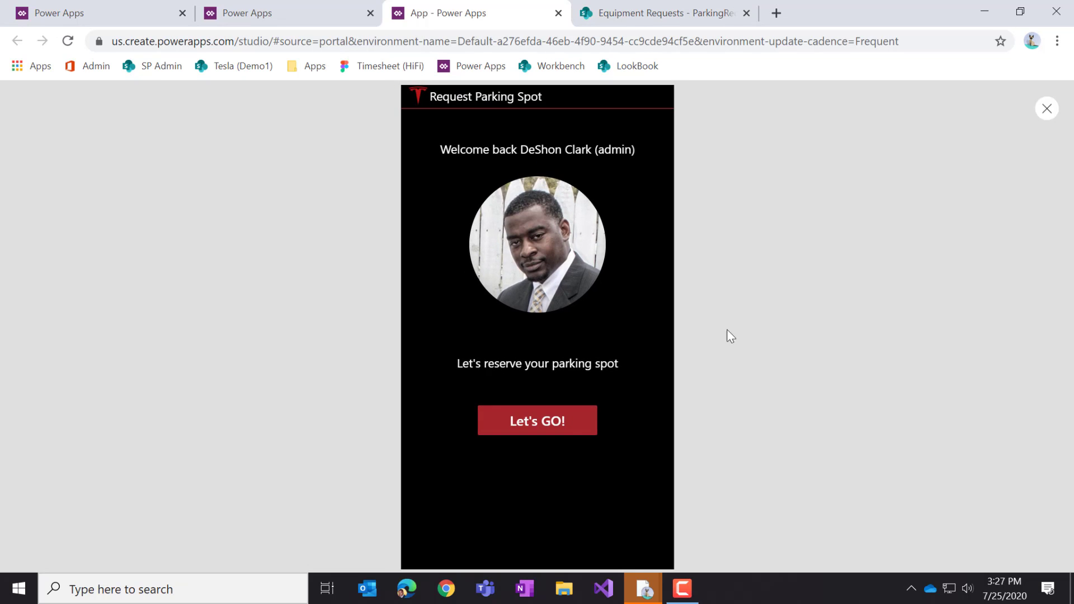
pyautogui.click(555, 429)
pyautogui.click(1046, 109)
# Set the OnSelect of ScreenMain's Let's GO! button to Navigate(ScreenStep1, ScreenTransition.Fade)
pyautogui.scroll(-3, 384, 417)
pyautogui.click(520, 337)
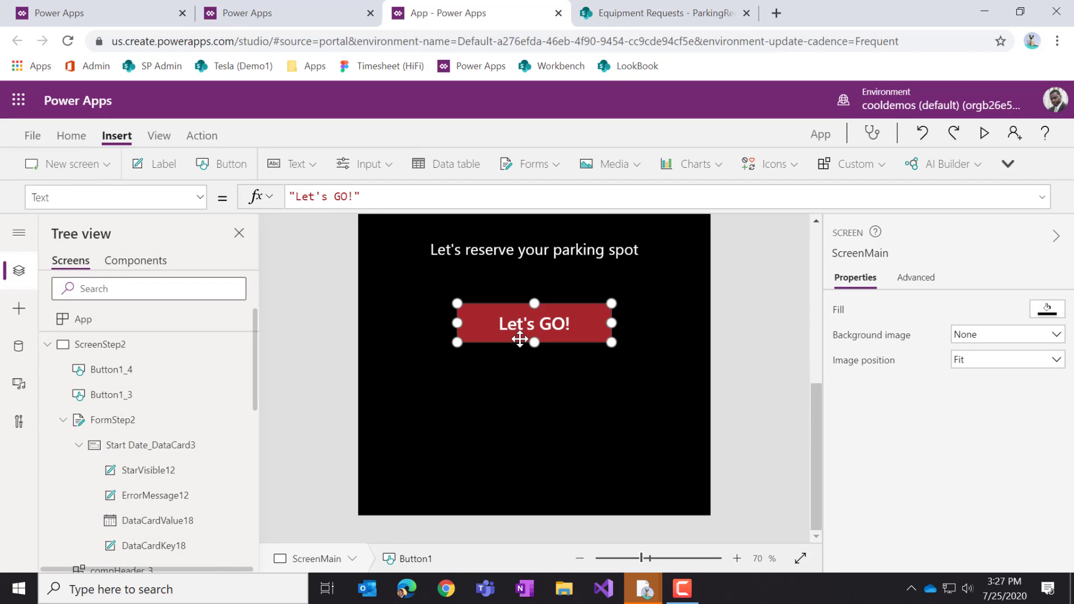
pyautogui.click(200, 197)
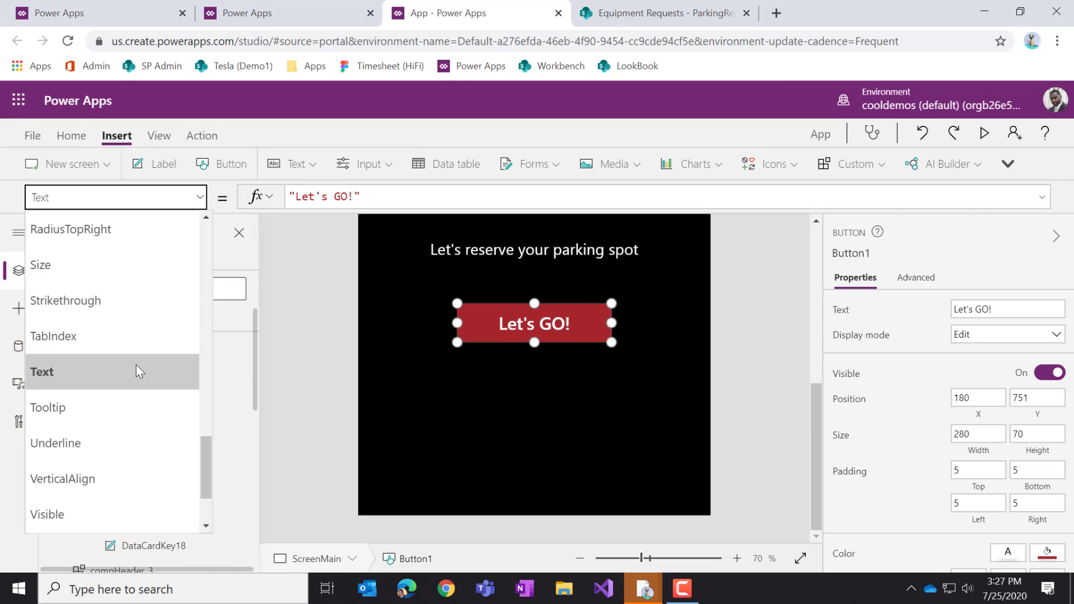
pyautogui.scroll(-2, 136, 367)
pyautogui.scroll(10, 134, 370)
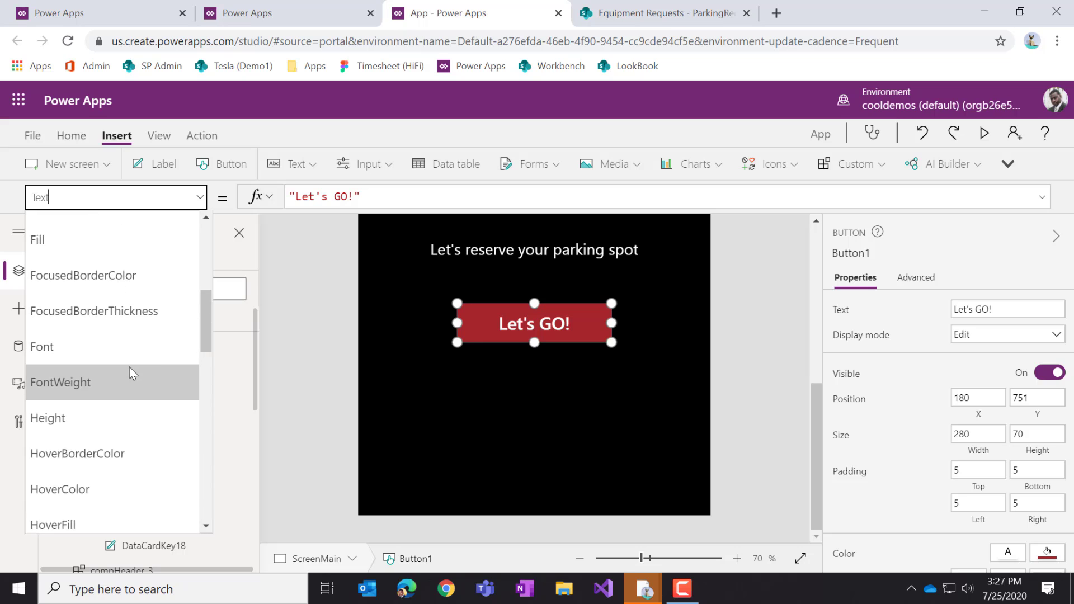
pyautogui.click(88, 516)
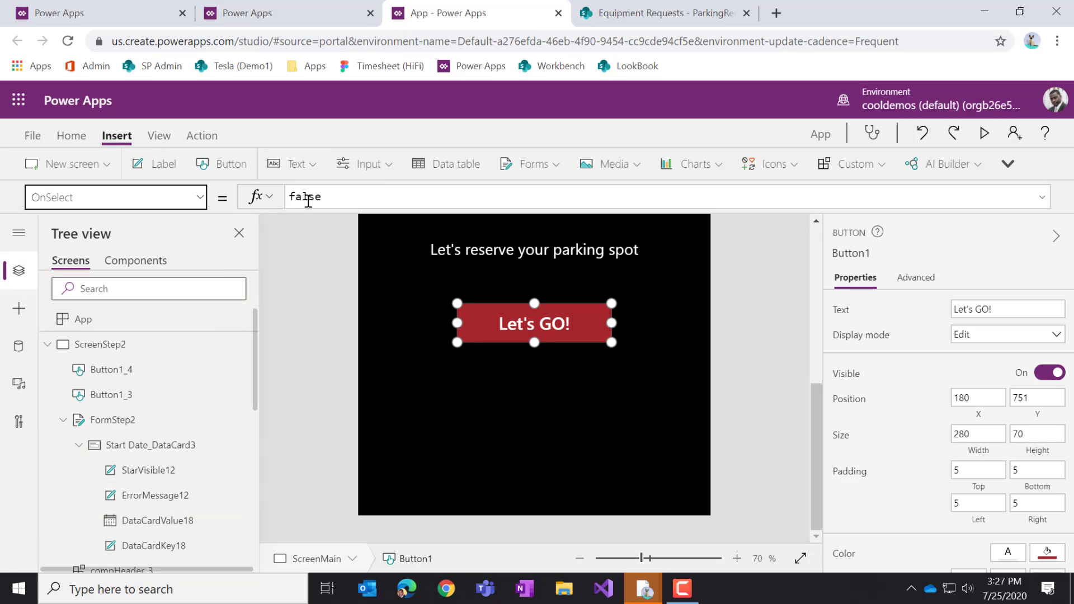
pyautogui.doubleClick(305, 196)
pyautogui.write('na')
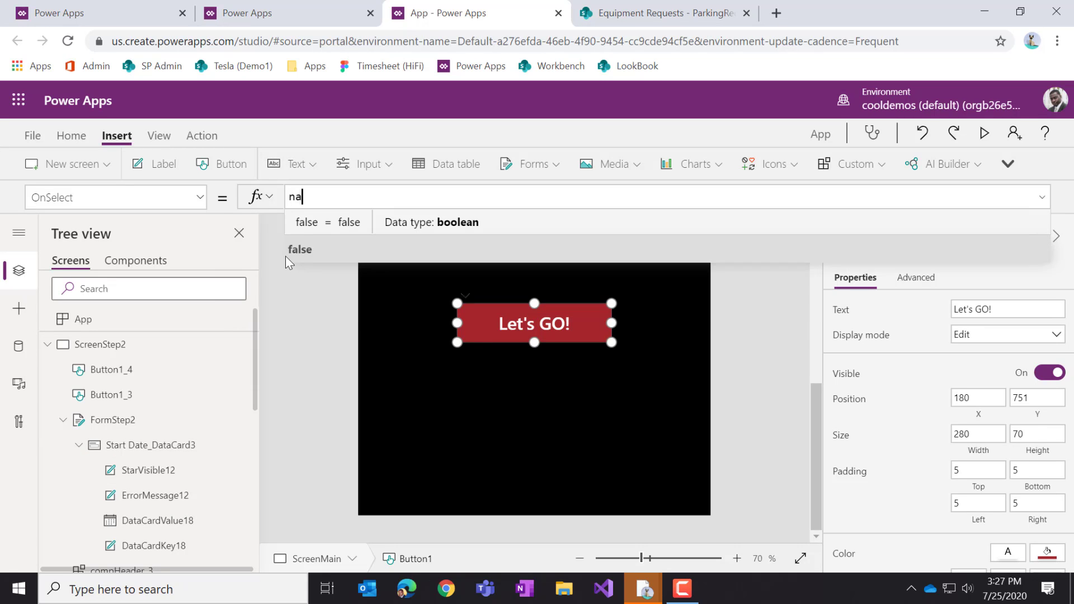
pyautogui.write('v')
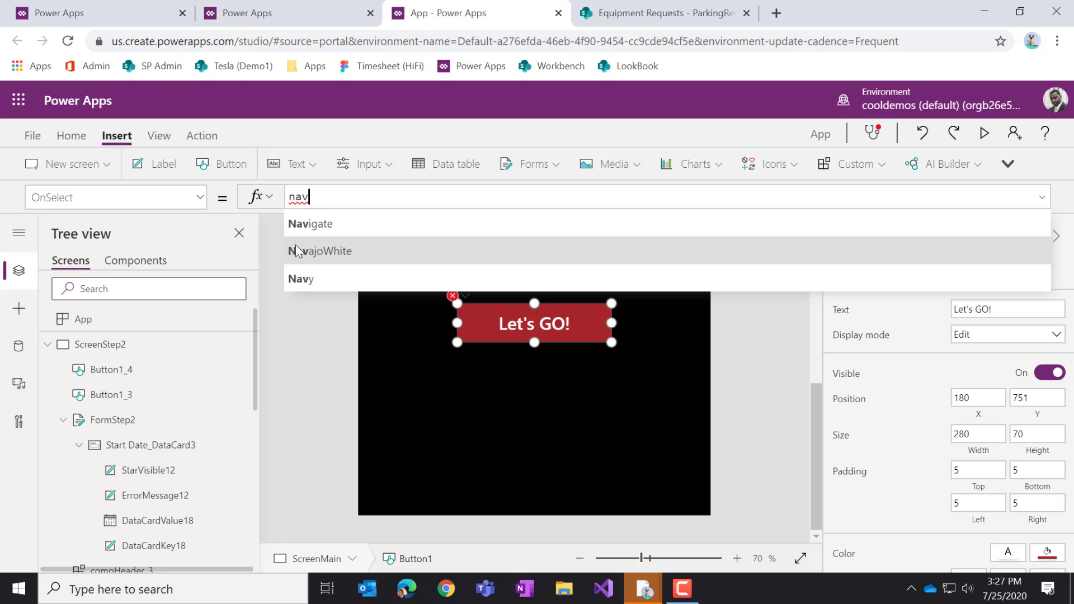
pyautogui.click(316, 225)
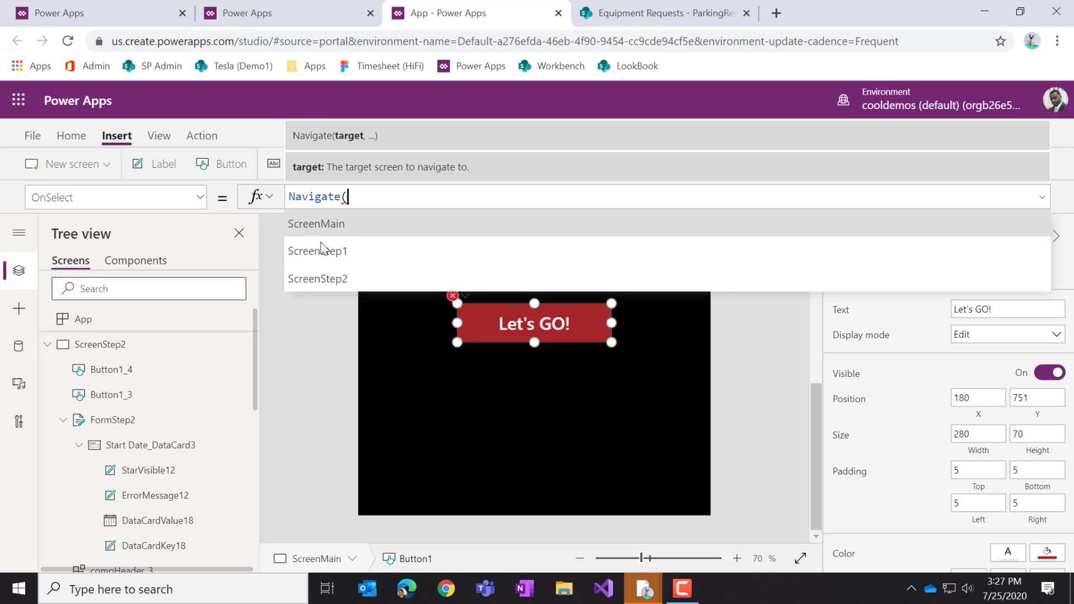
pyautogui.click(322, 244)
pyautogui.write(',')
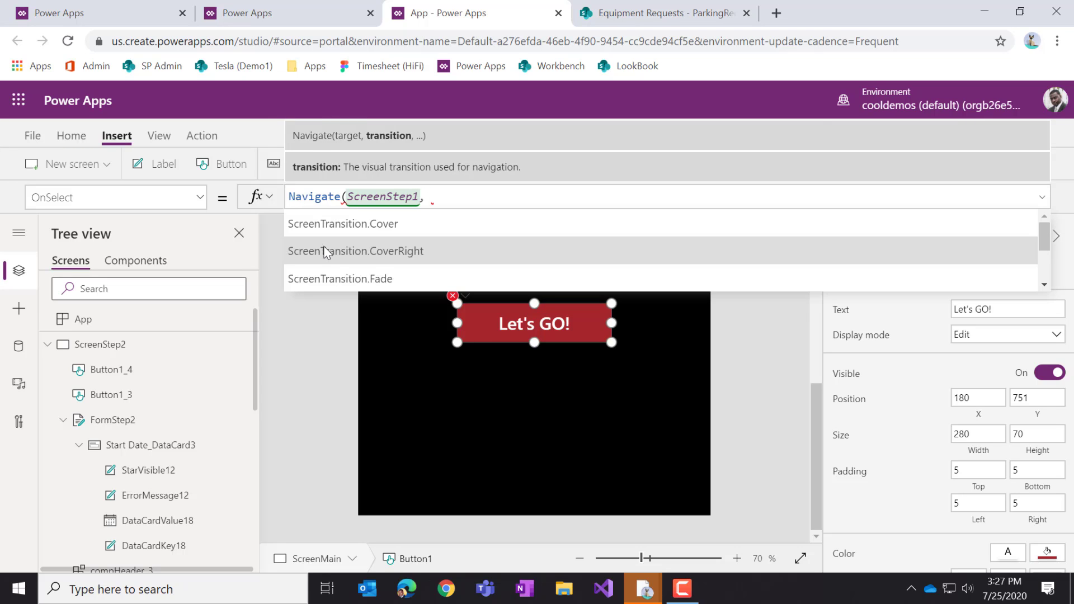
pyautogui.click(387, 276)
pyautogui.write(')')
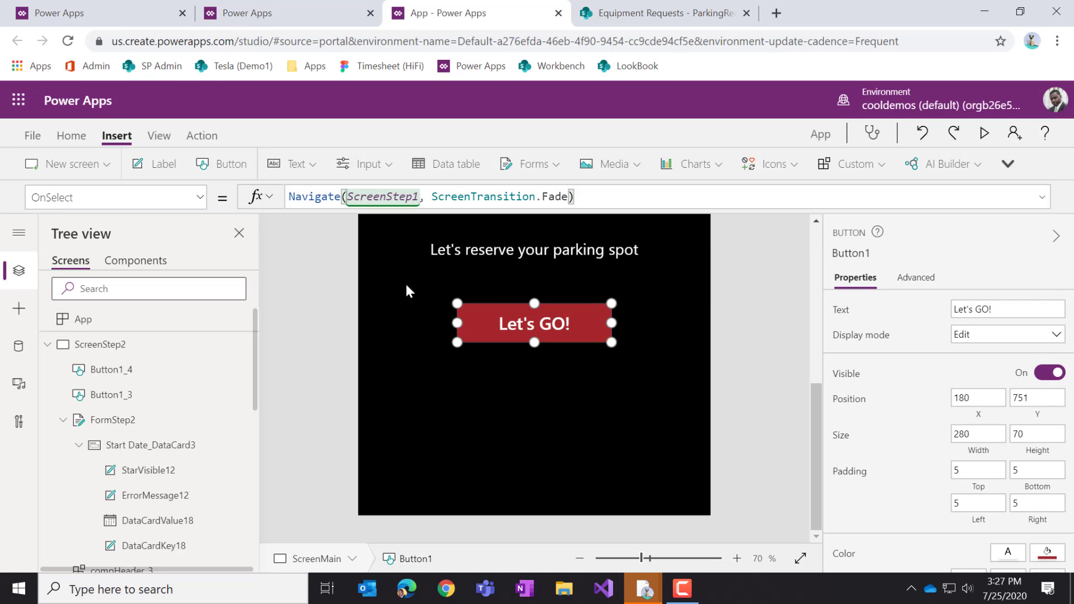
# Test the navigation from Let's GO! through Next to ScreenStep2, back with Previous, and forward to ScreenStep2 again
pyautogui.keyDown('alt'); pyautogui.click(554, 322); pyautogui.keyUp('alt')
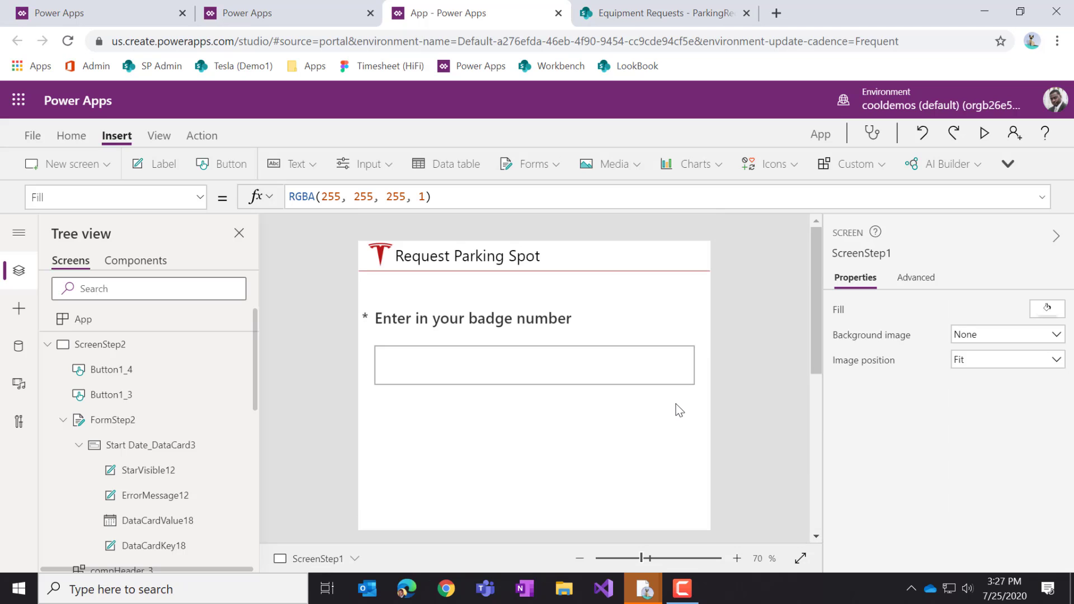
pyautogui.scroll(-5, 675, 404)
pyautogui.keyDown('alt'); pyautogui.click(676, 395); pyautogui.keyUp('alt')
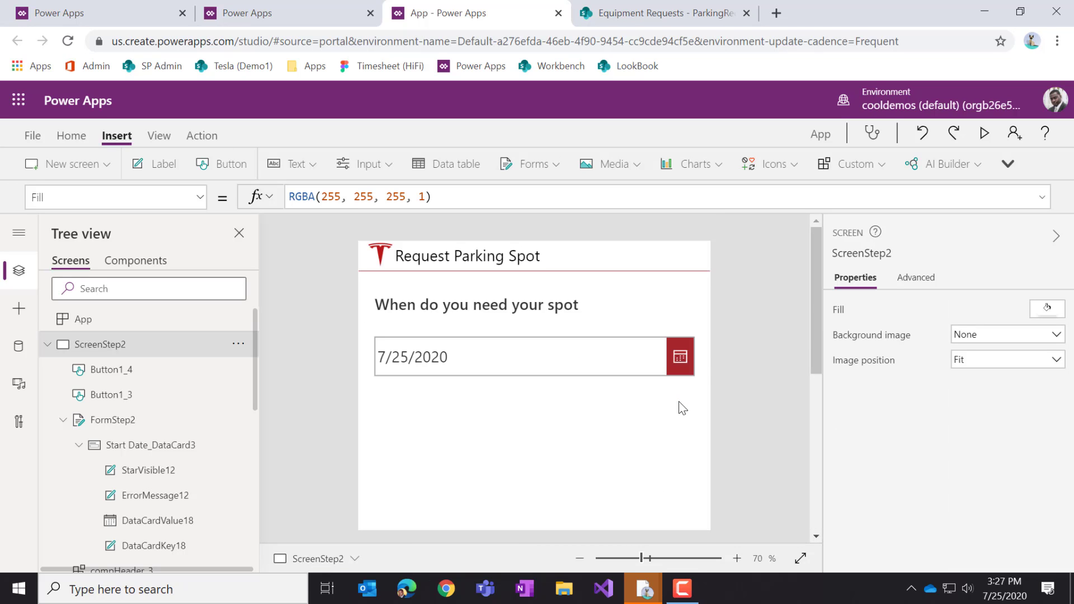
pyautogui.scroll(-5, 682, 408)
pyautogui.keyDown('alt'); pyautogui.click(548, 399); pyautogui.keyUp('alt')
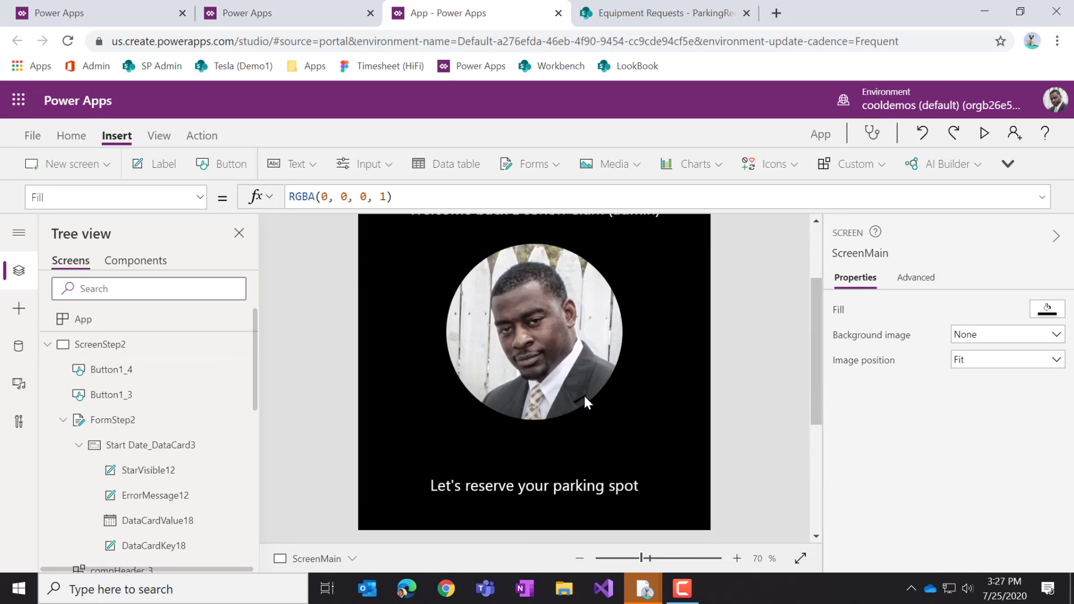
pyautogui.scroll(-5, 585, 401)
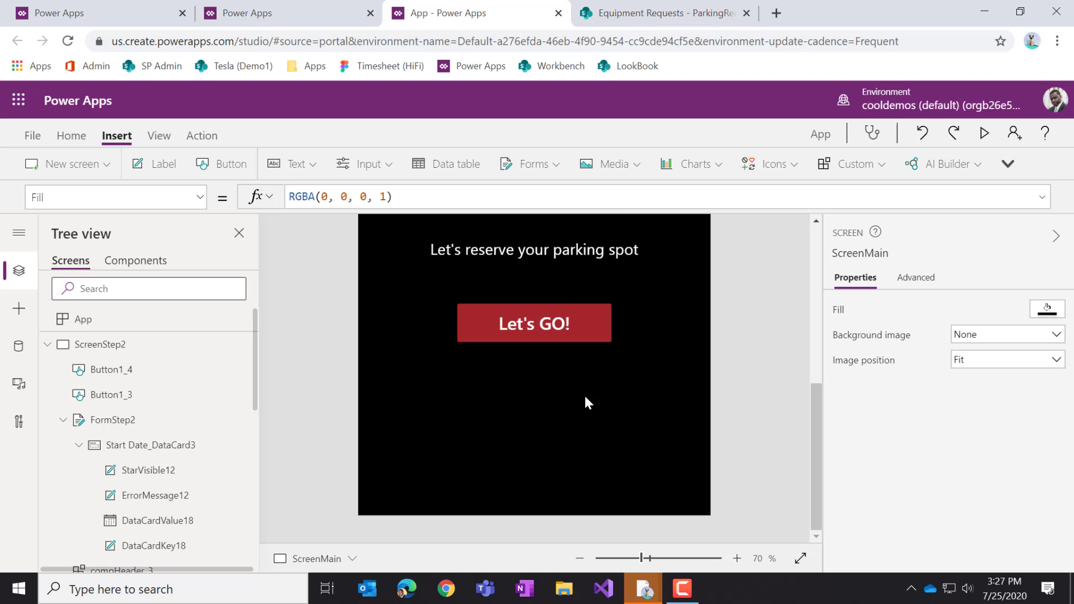
pyautogui.keyDown('alt'); pyautogui.click(576, 331); pyautogui.keyUp('alt')
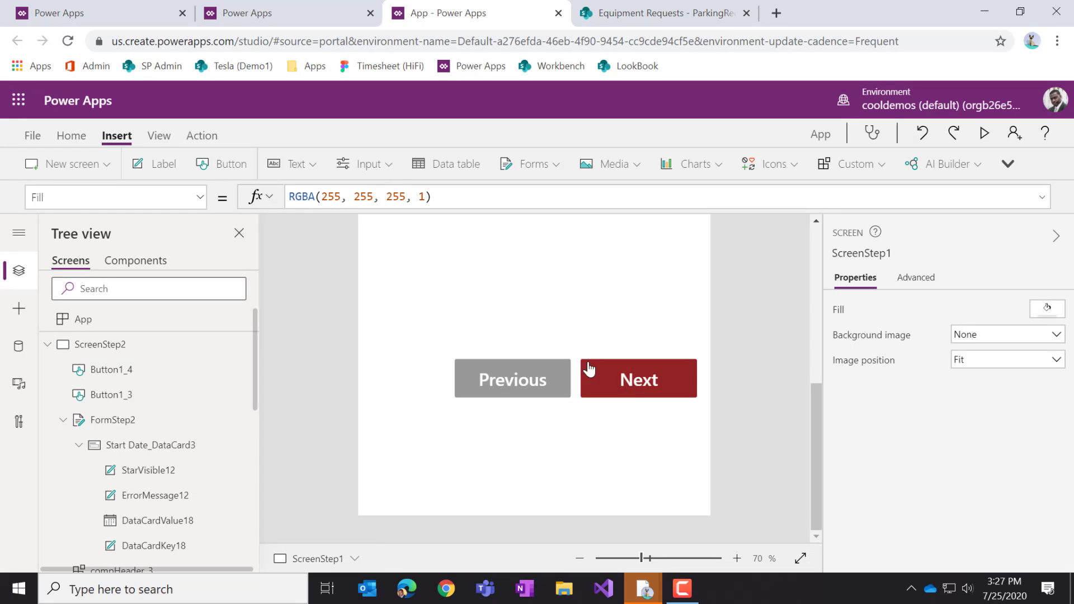
pyautogui.keyDown('alt'); pyautogui.click(645, 388); pyautogui.keyUp('alt')
# Change the OnSelect target of ScreenStep2's Previous button to ScreenStep1, keeping the Fade transition
pyautogui.click(526, 391)
pyautogui.click(414, 197)
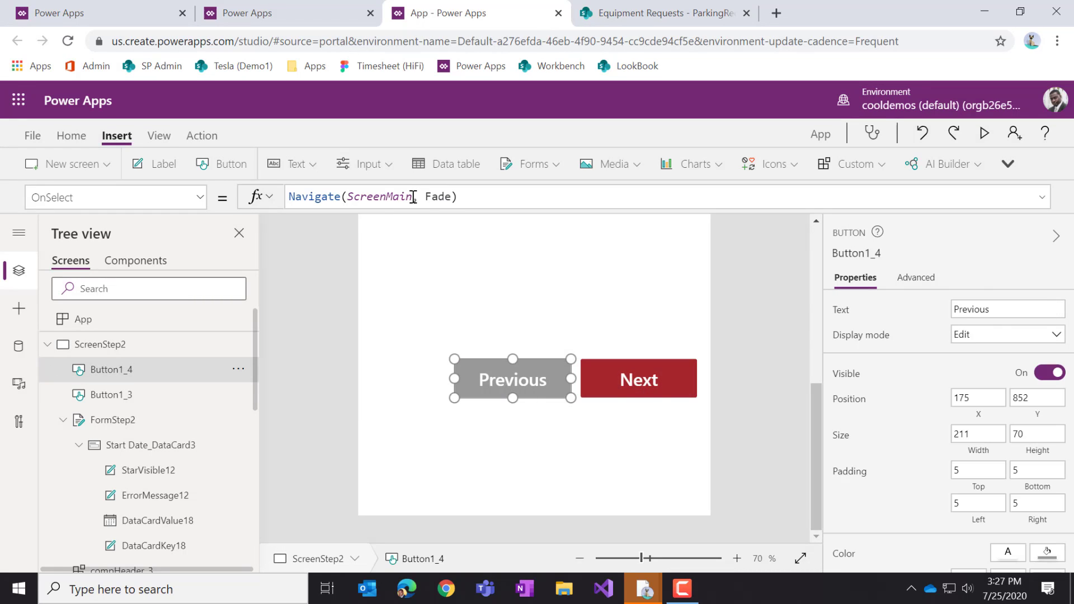
pyautogui.press('BackSpace')
pyautogui.press('BackSpace')
pyautogui.press('BackSpace')
pyautogui.press('BackSpace')
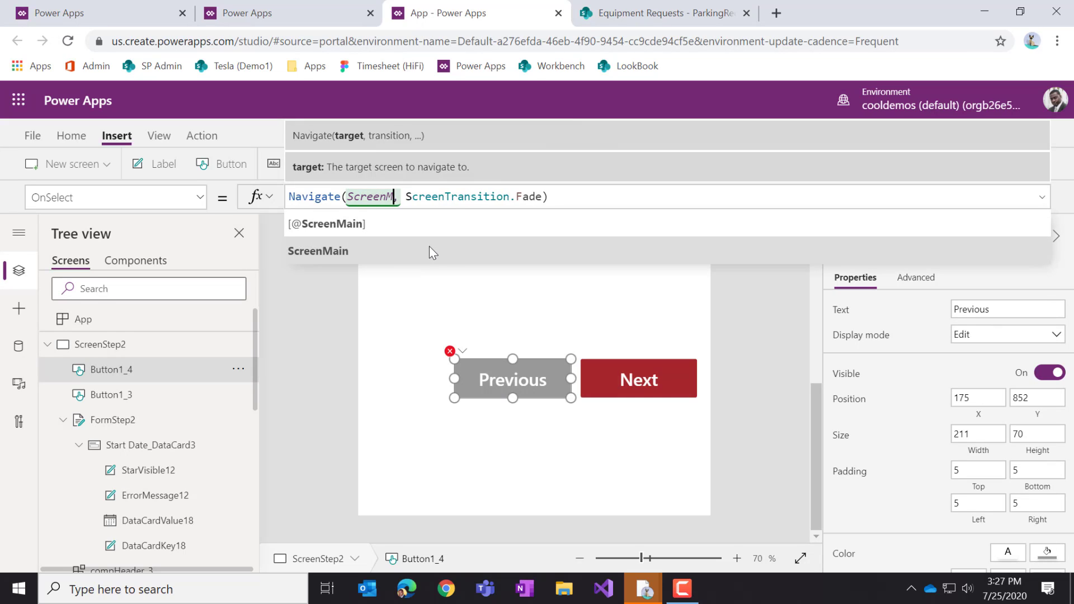
pyautogui.write('st')
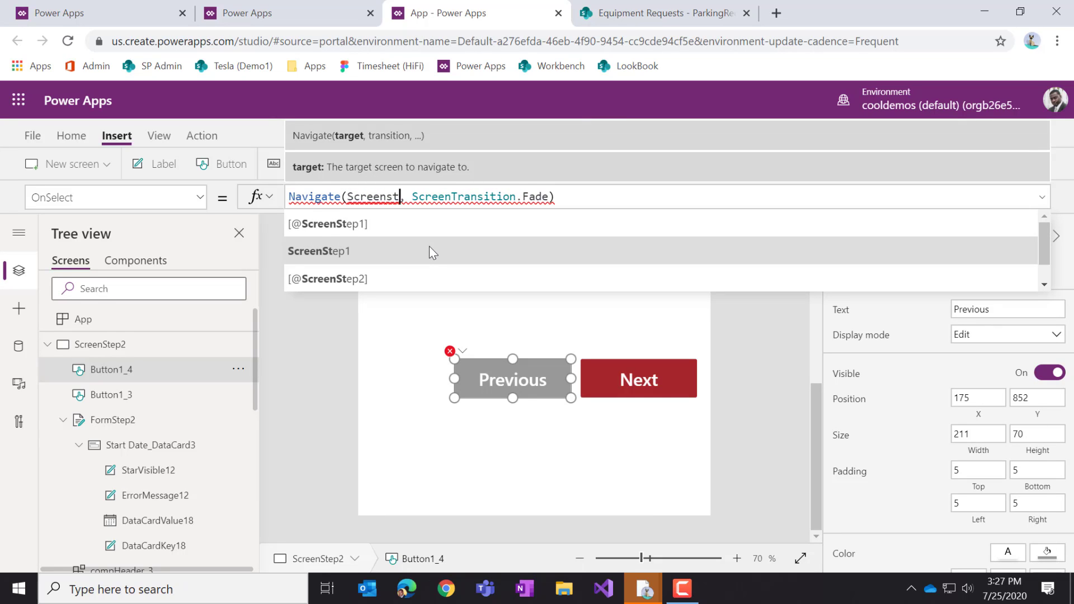
pyautogui.click(428, 251)
# Test the Previous, Let's GO! and Next buttons across the wizard screens, collapsing ScreenStep2 in the screen tree
pyautogui.keyDown('alt'); pyautogui.click(510, 383); pyautogui.keyUp('alt')
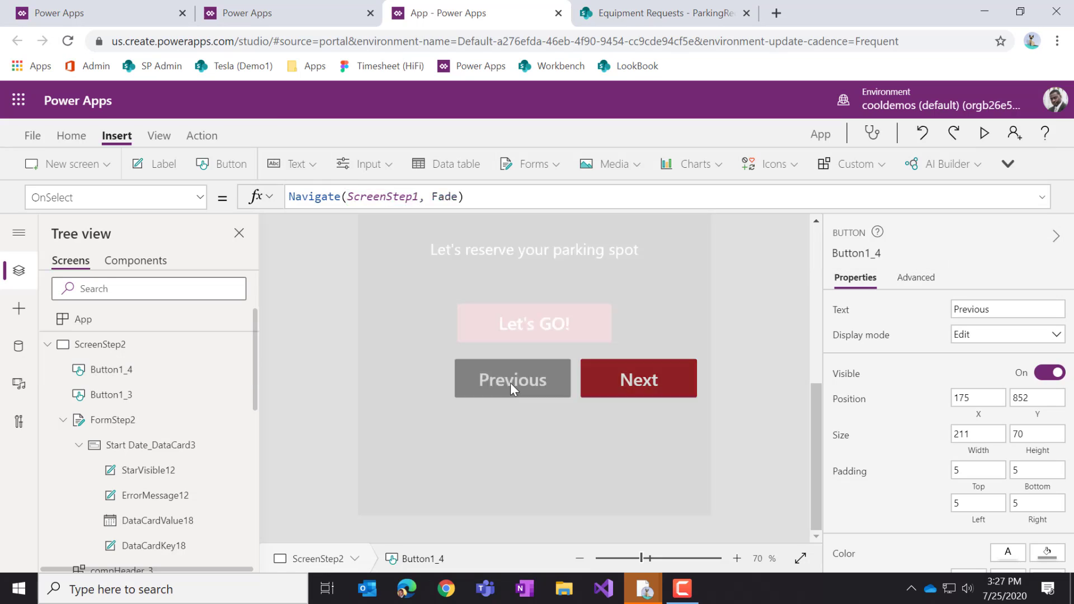
pyautogui.keyDown('alt'); pyautogui.click(516, 328); pyautogui.keyUp('alt')
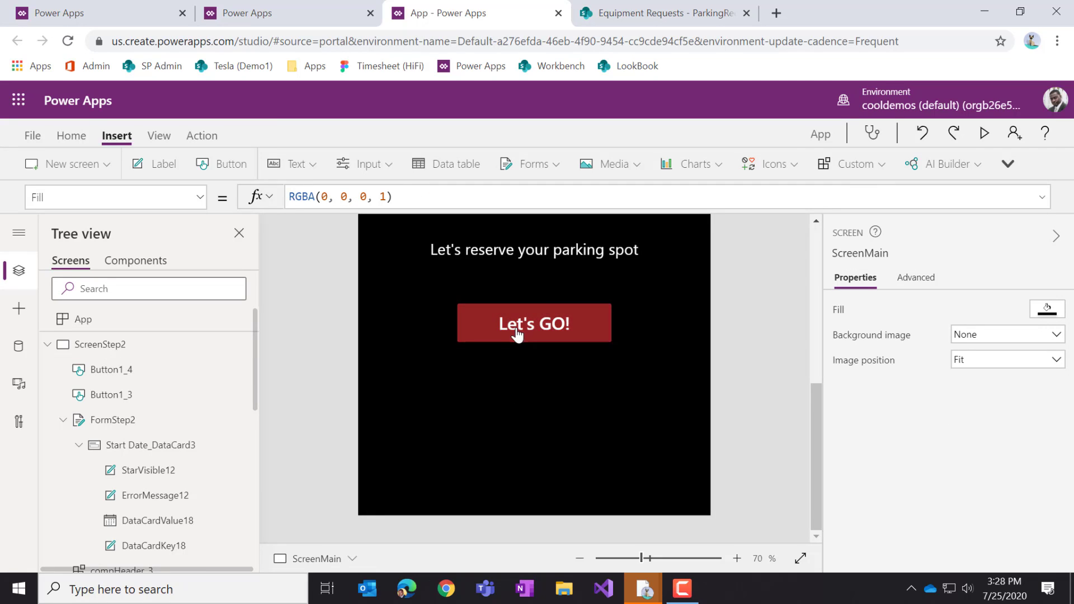
pyautogui.scroll(5, 534, 375)
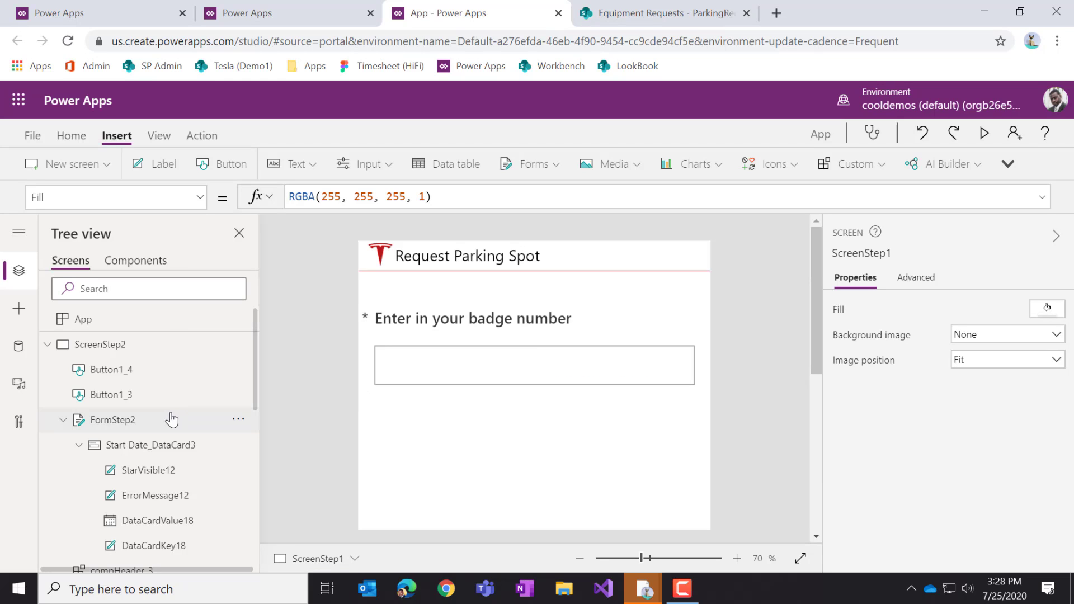
pyautogui.click(47, 345)
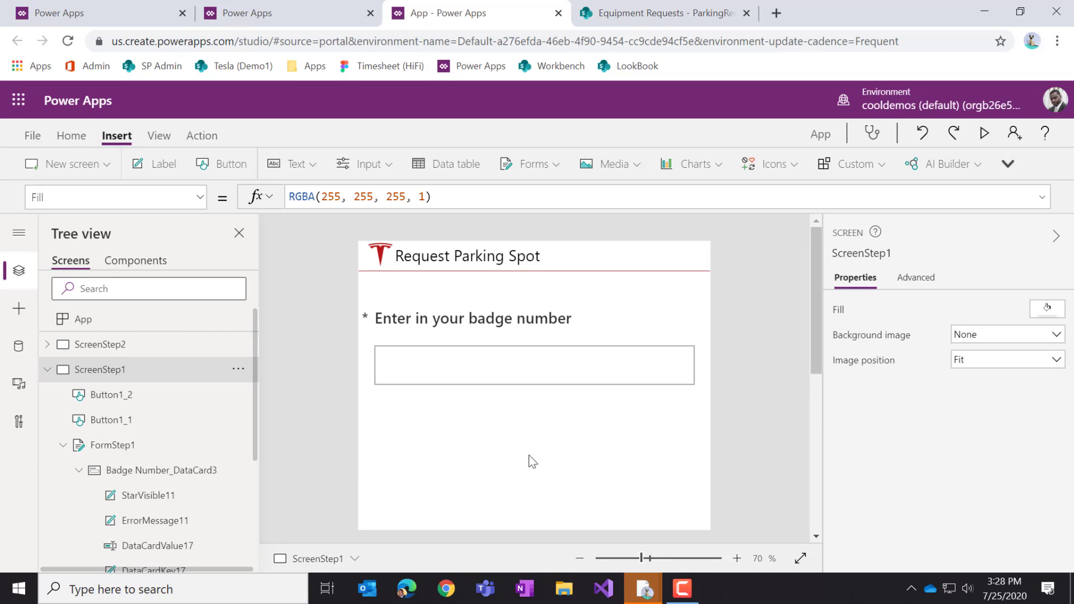
pyautogui.scroll(-5, 561, 444)
pyautogui.keyDown('alt'); pyautogui.click(649, 503); pyautogui.keyUp('alt')
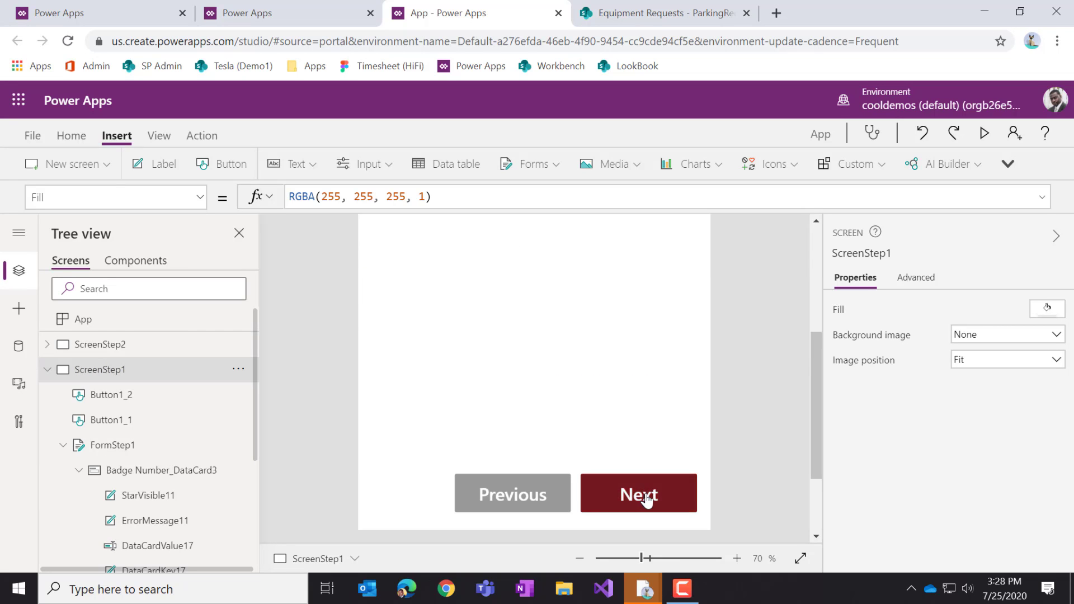
# Test the Previous buttons by going back from ScreenStep2 through ScreenStep1 to ScreenMain
pyautogui.scroll(-5, 623, 436)
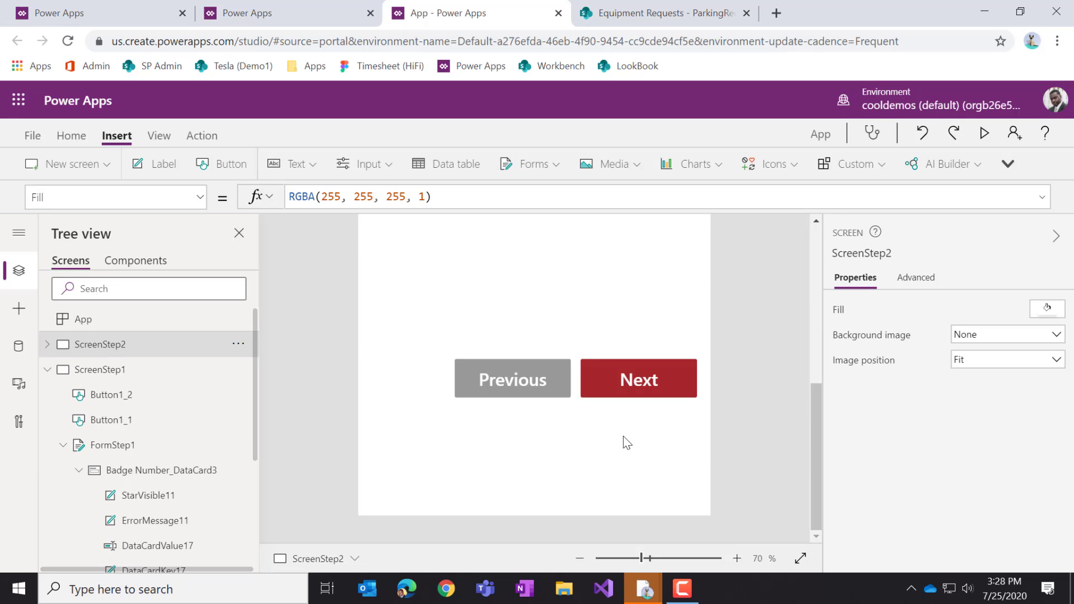
pyautogui.keyDown('alt'); pyautogui.click(538, 394); pyautogui.keyUp('alt')
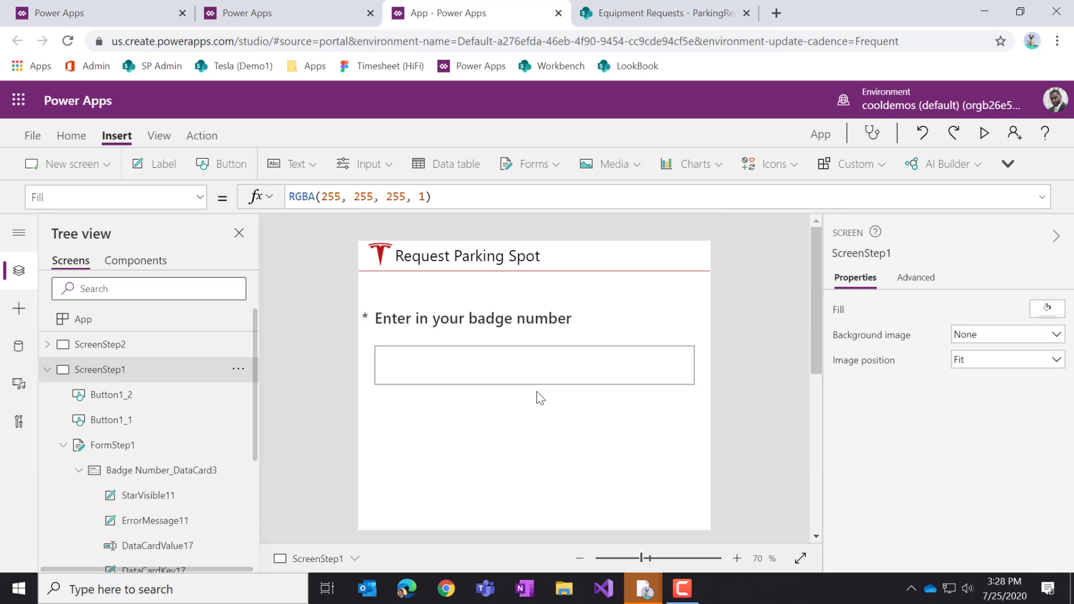
pyautogui.scroll(-5, 532, 425)
pyautogui.keyDown('alt'); pyautogui.click(538, 493); pyautogui.keyUp('alt')
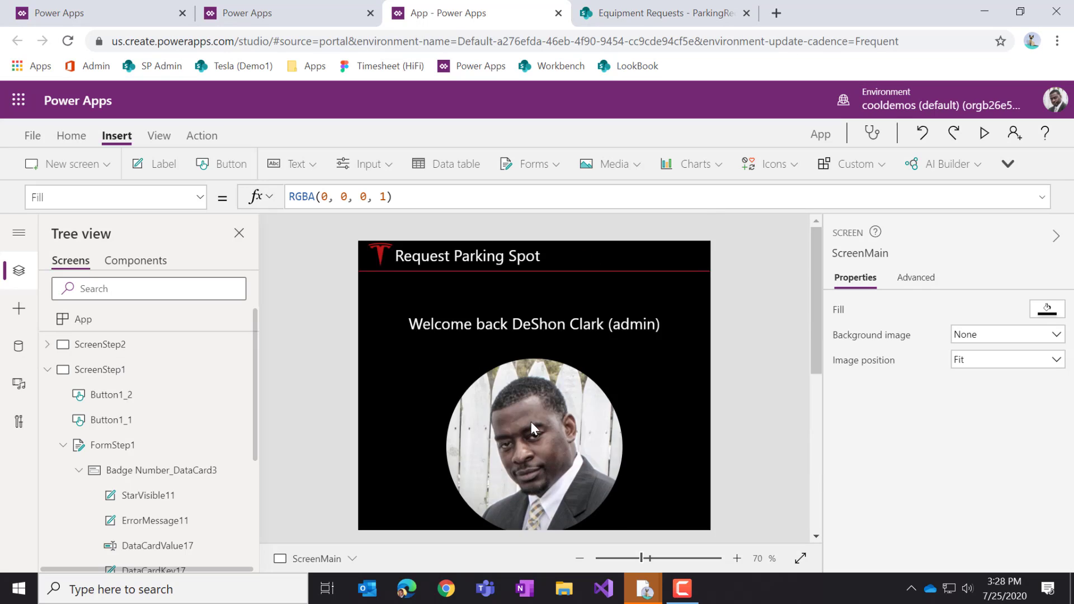
pyautogui.scroll(-5, 531, 422)
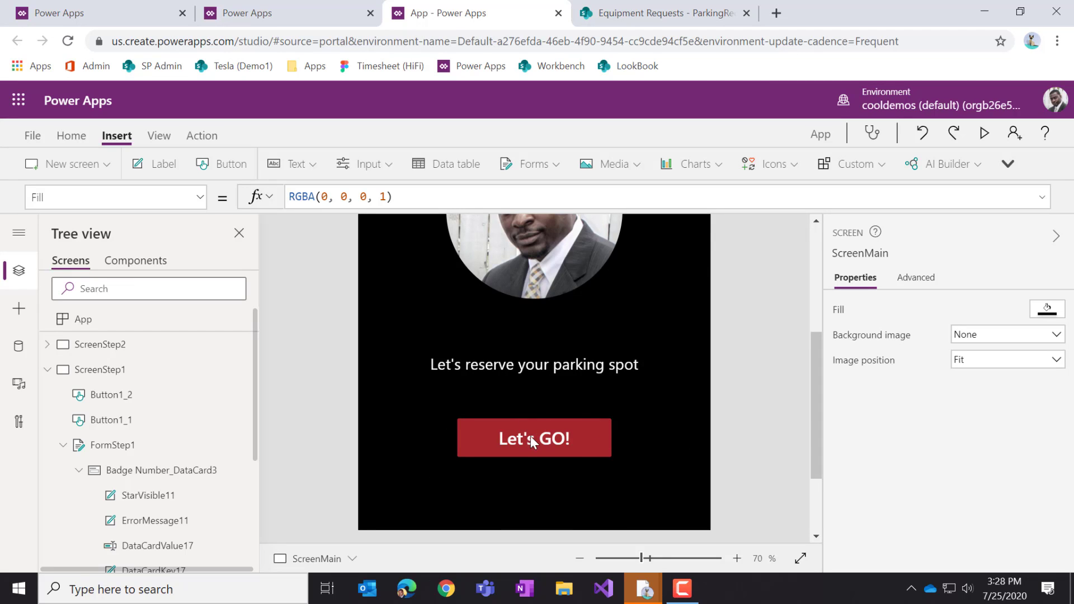
# Switch to the SharePoint ParkingRequest form, set the date the spot is needed to 7/23/2020 and advance to the parking lot question
pyautogui.click(654, 22)
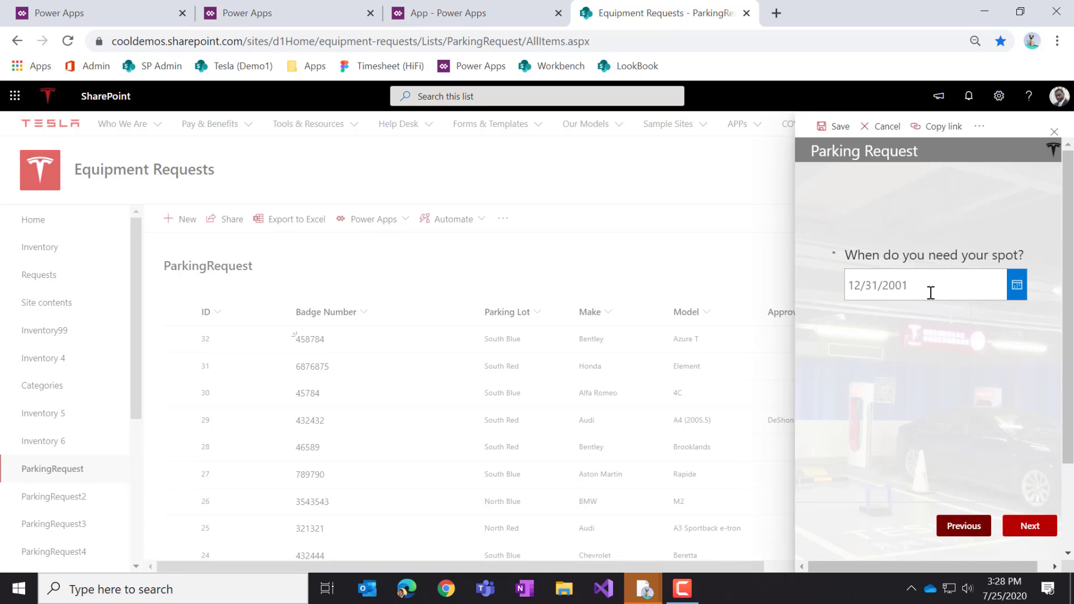
pyautogui.click(1018, 295)
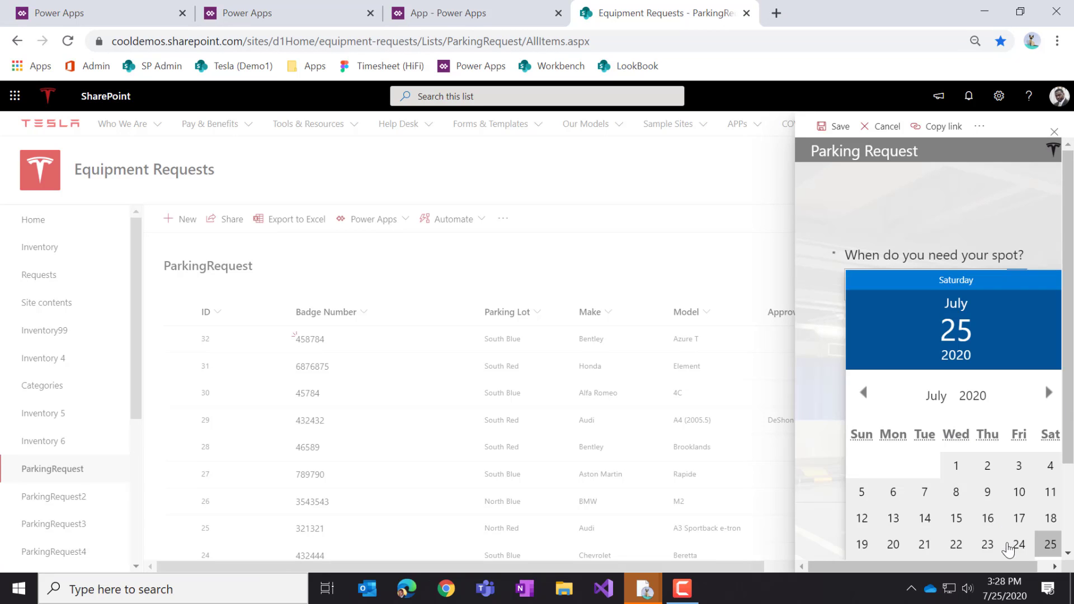
pyautogui.click(986, 546)
pyautogui.scroll(-2, 983, 531)
pyautogui.click(982, 496)
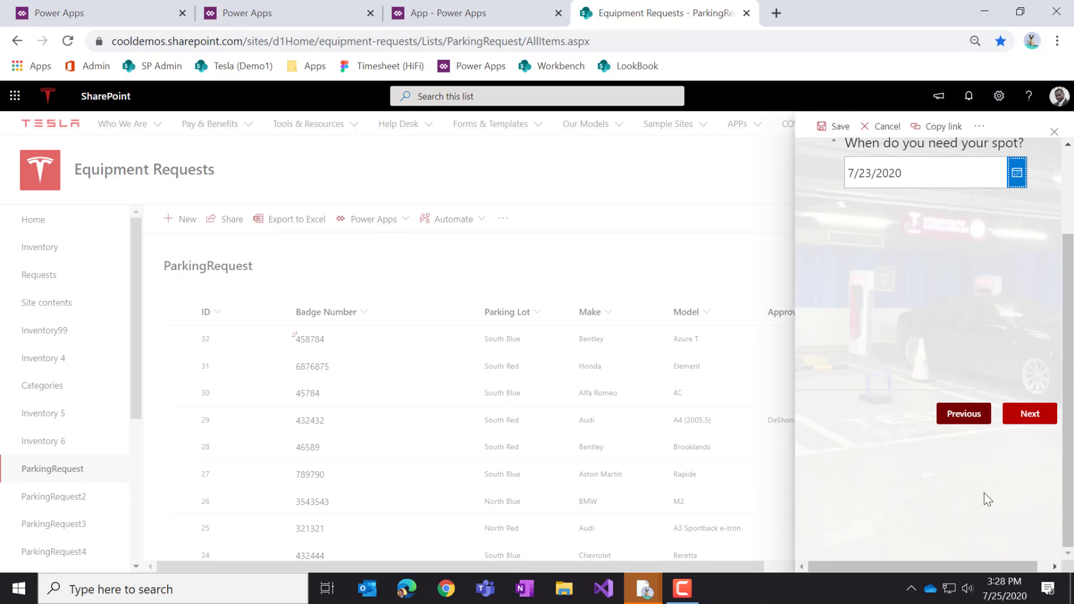
pyautogui.click(1013, 408)
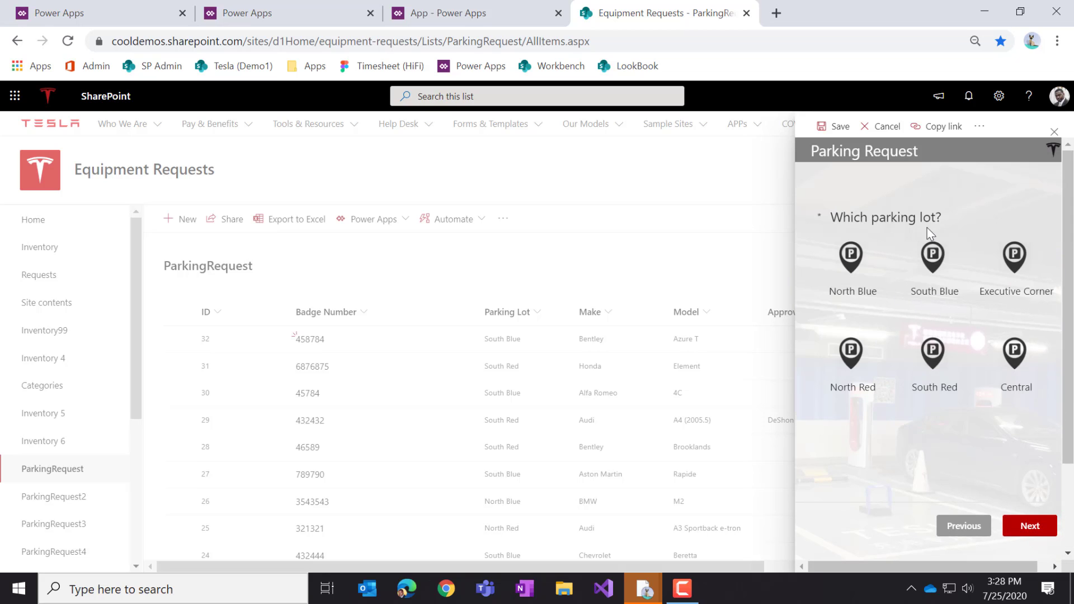
# Try the South Red, South Blue and North Blue parking lot choices, ending on North Red
pyautogui.click(925, 344)
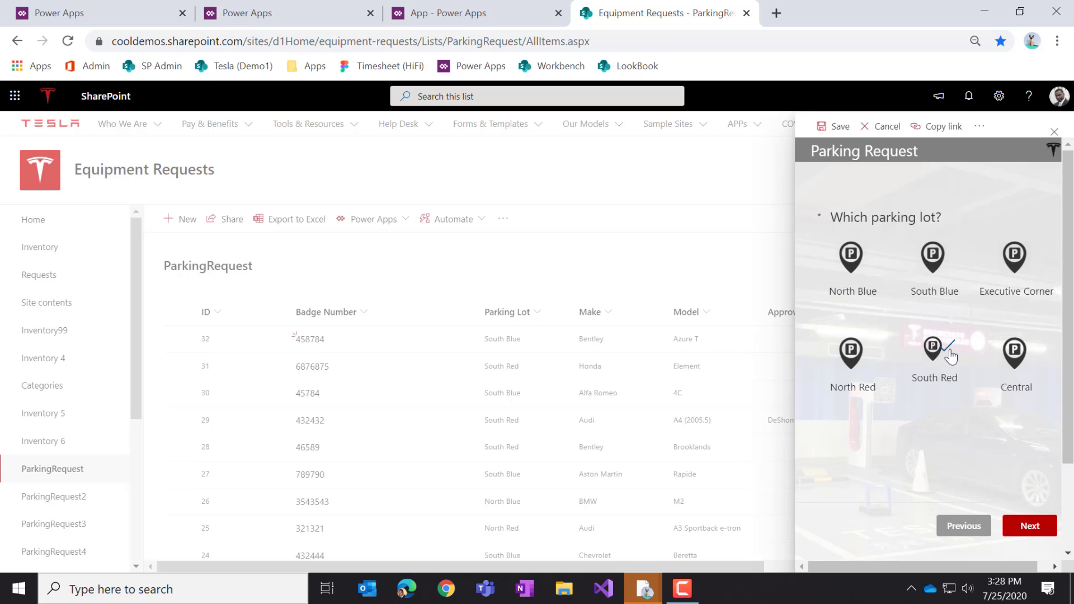
pyautogui.click(932, 257)
pyautogui.click(851, 256)
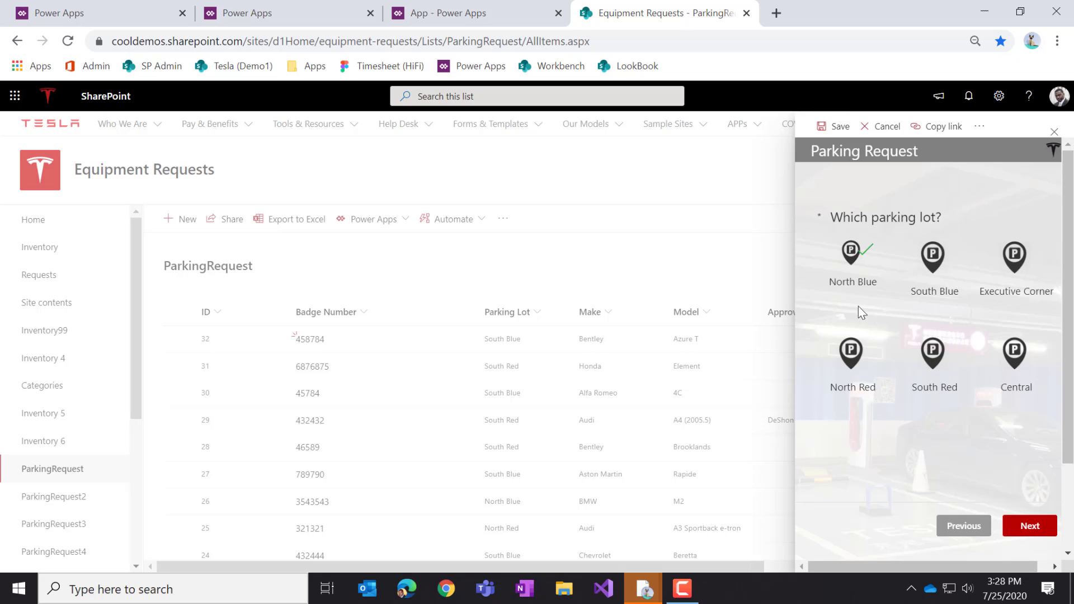
pyautogui.click(853, 361)
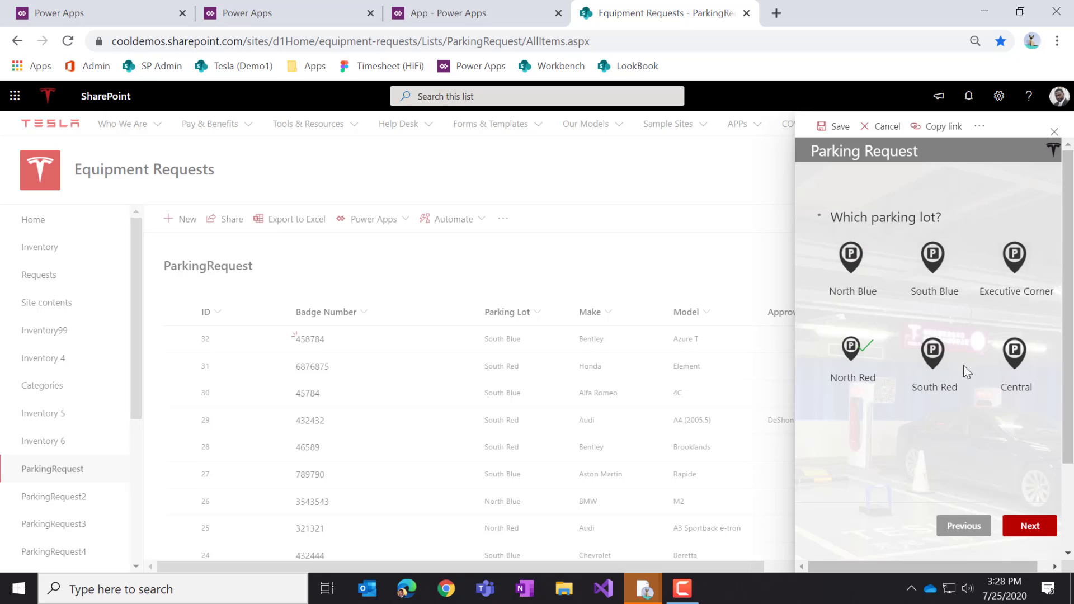
# Try the special needs choices Handicap and Other, and go back to the parking lot question and forward again
pyautogui.click(1030, 526)
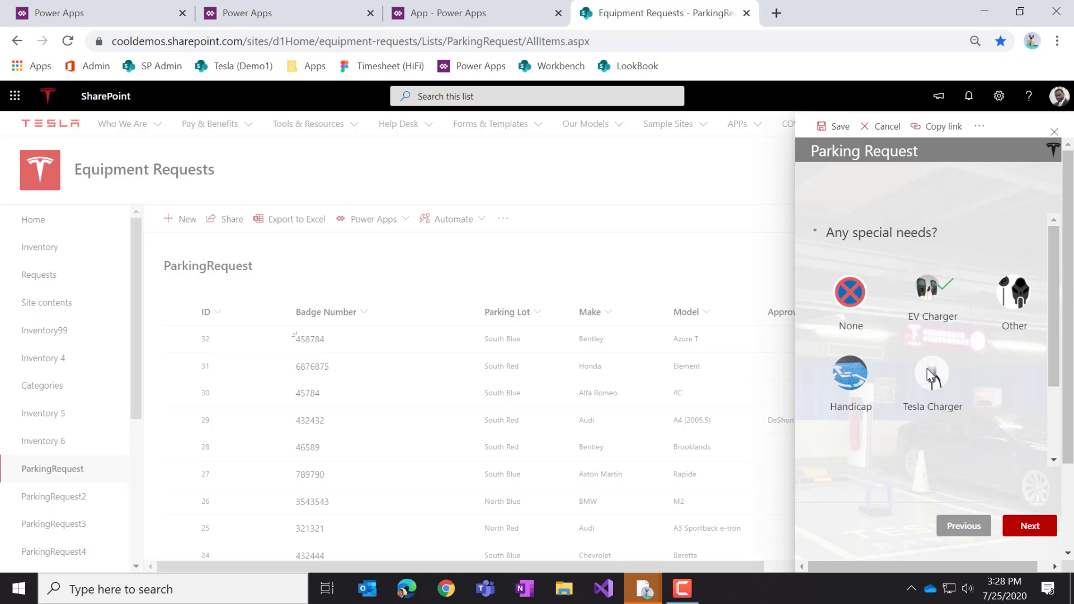
pyautogui.click(848, 381)
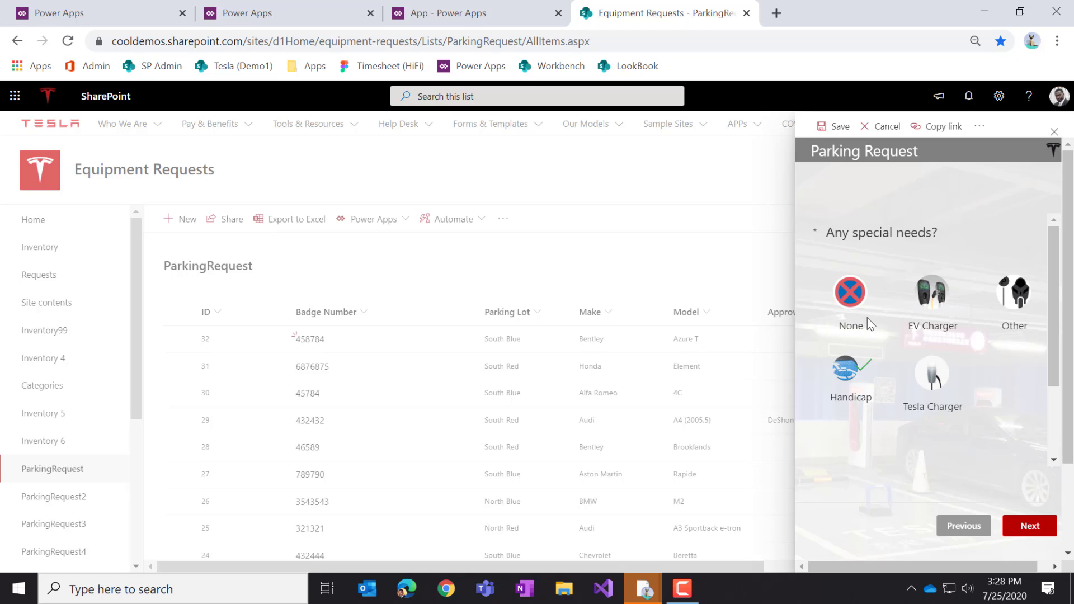
pyautogui.click(1017, 305)
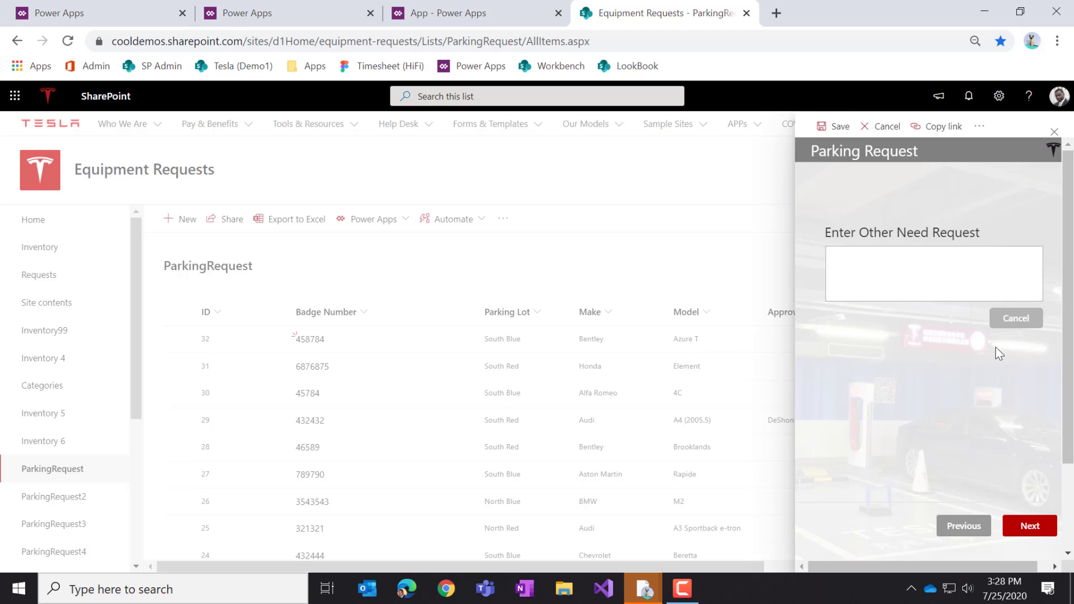
pyautogui.click(958, 524)
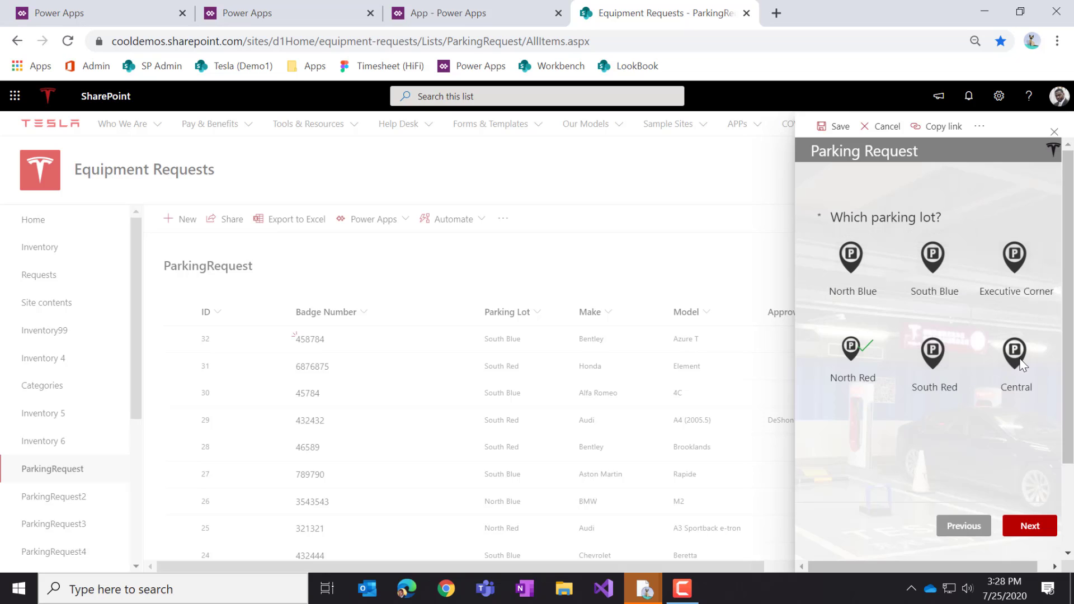
pyautogui.click(1028, 526)
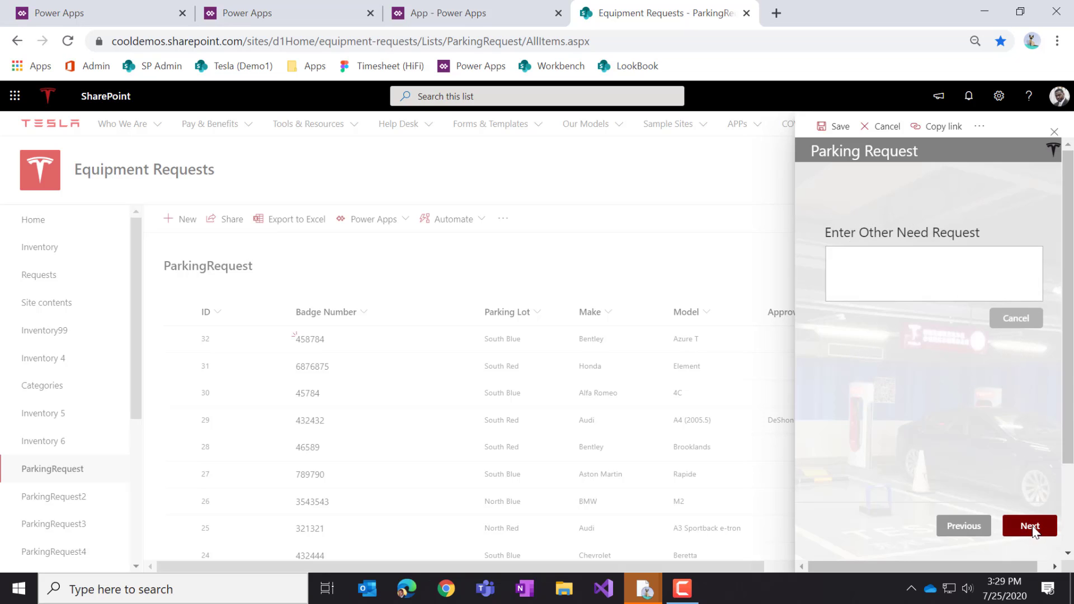
# Return to the parking lot question and change the selection to South Red and finally South Blue
pyautogui.click(972, 534)
pyautogui.click(933, 361)
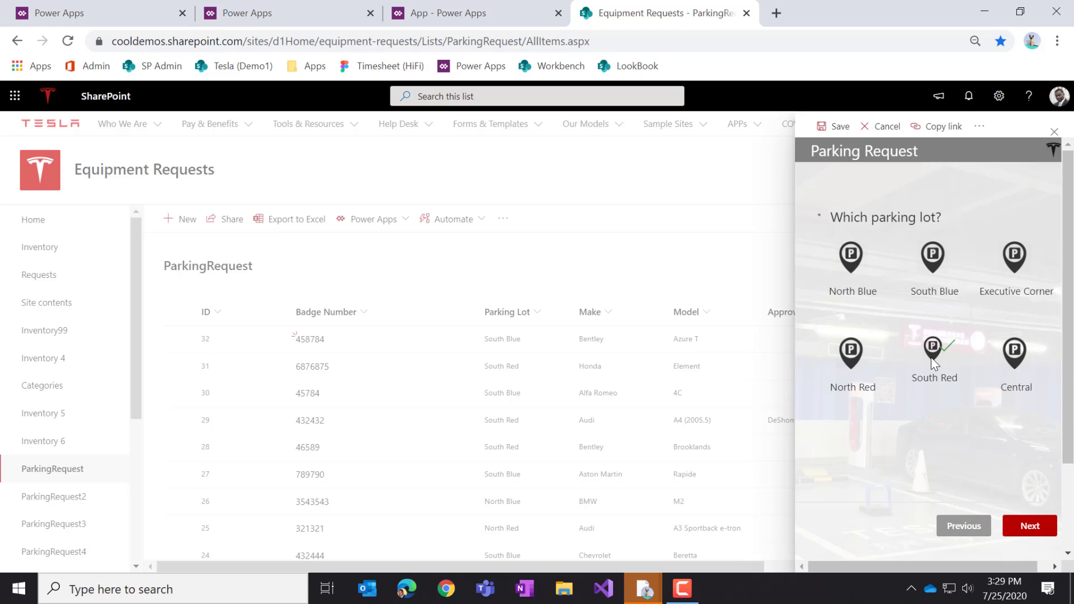
pyautogui.click(938, 266)
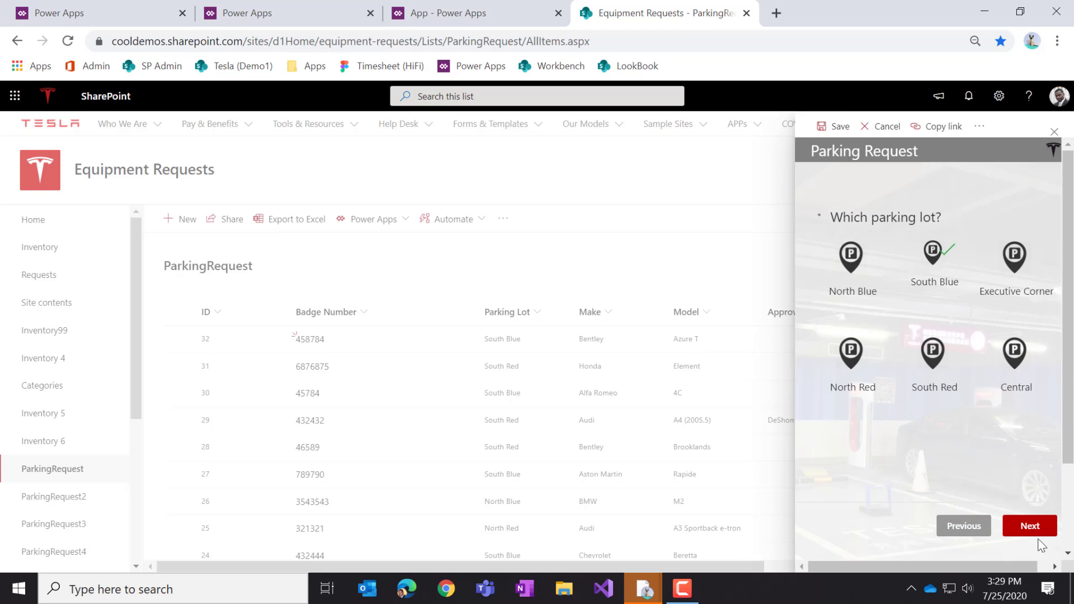
pyautogui.moveTo(1068, 449)
pyautogui.mouseDown()
pyautogui.moveTo(1068, 471)
pyautogui.moveTo(1067, 448)
pyautogui.mouseUp()
# Switch back to the Power Apps editor and zoom ScreenMain out to 30% to view the whole screen
pyautogui.click(509, 17)
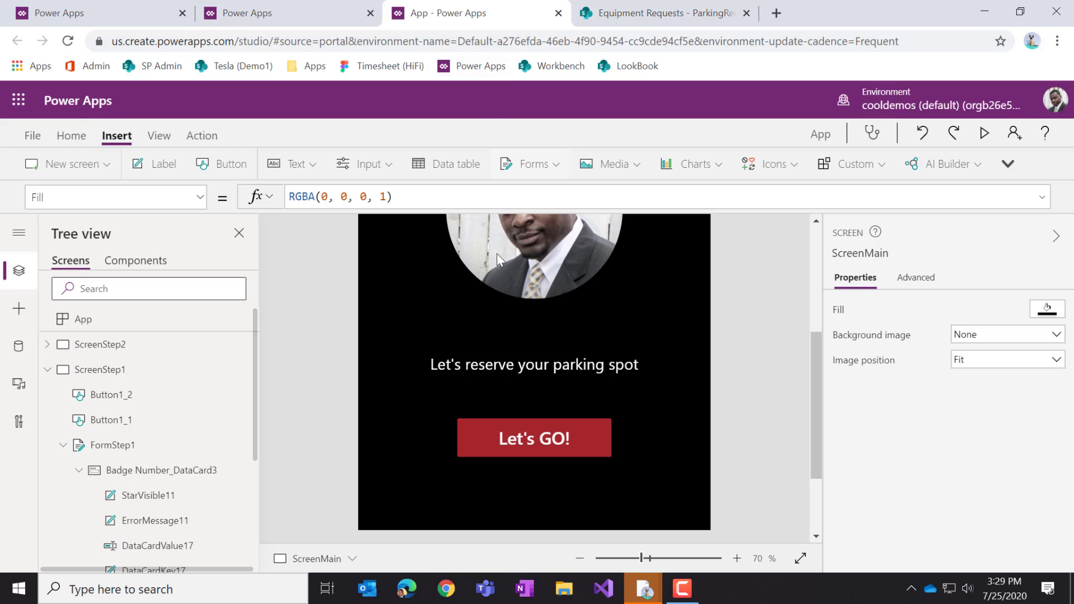
pyautogui.scroll(5, 716, 313)
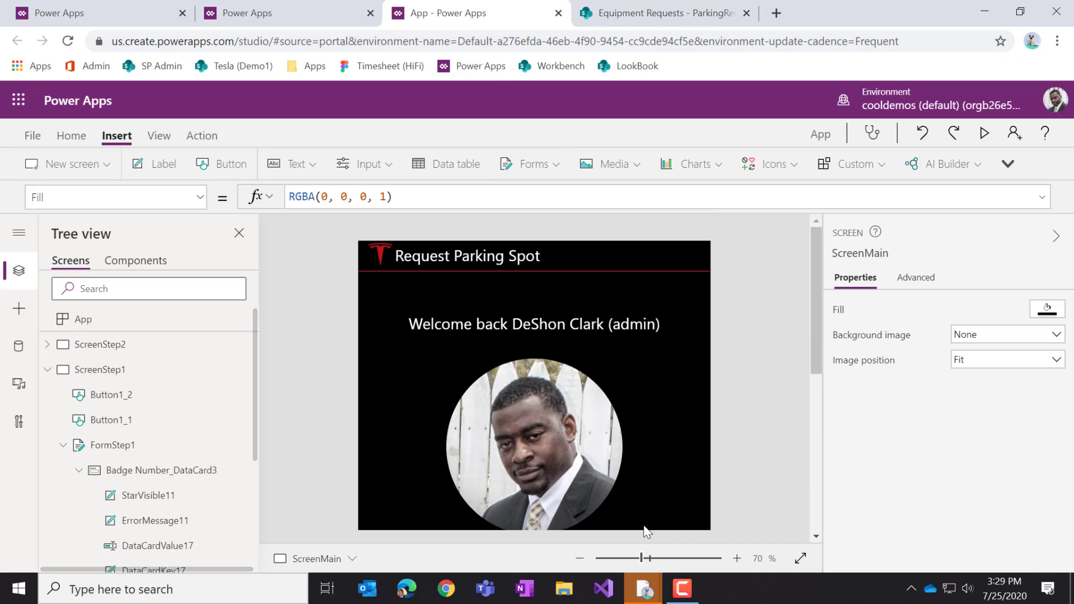
pyautogui.click(580, 559)
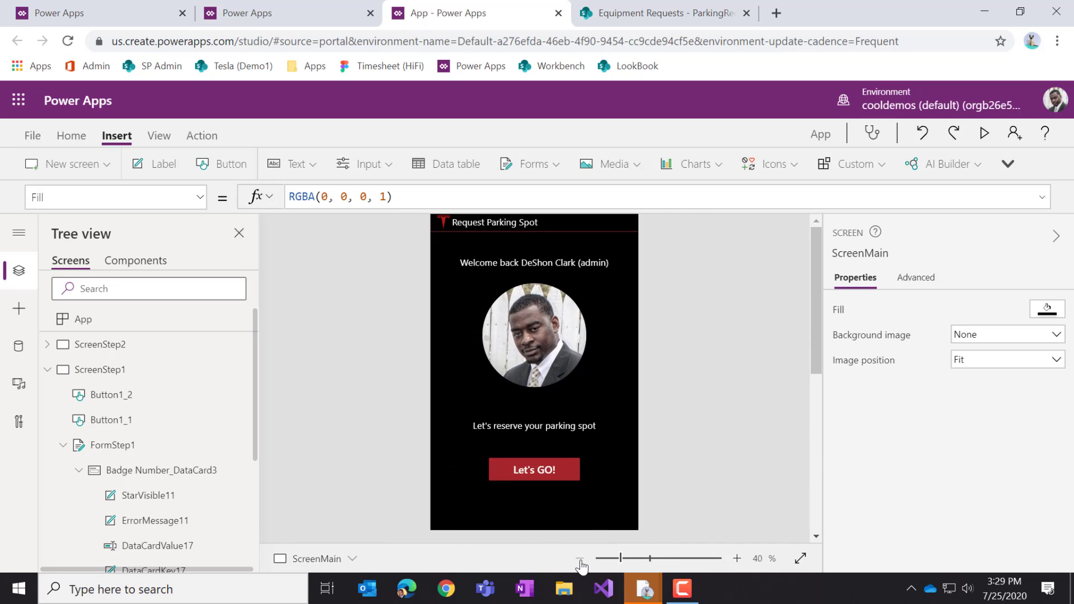
pyautogui.click(580, 559)
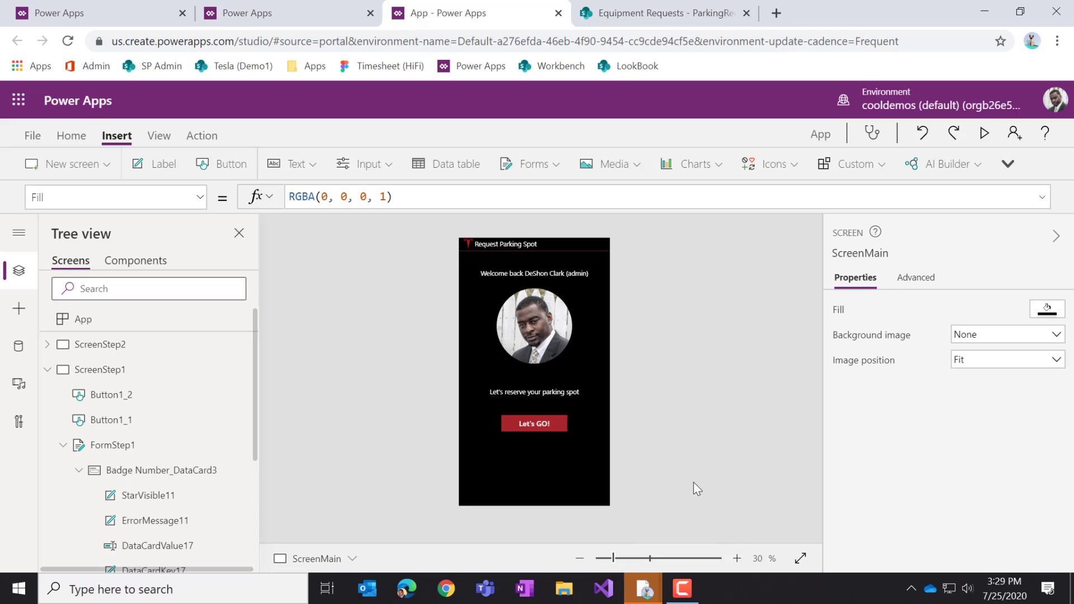